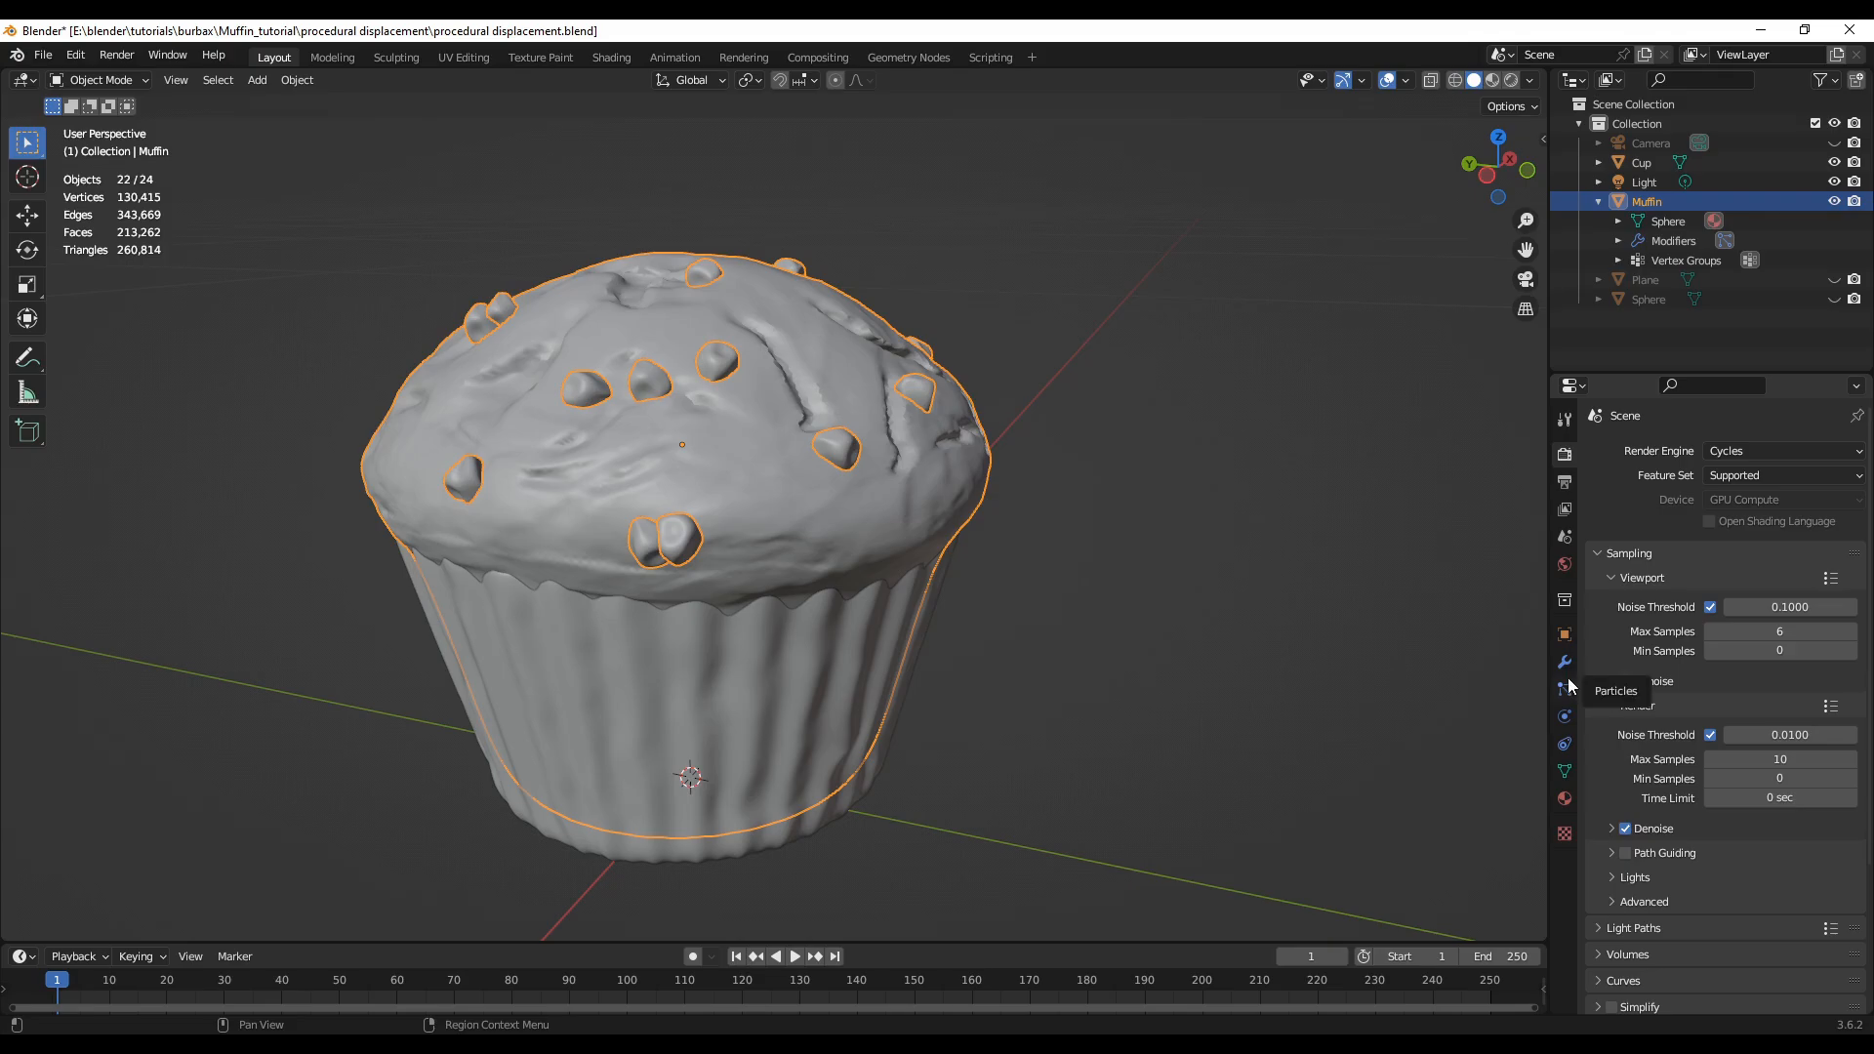
# - Add a Displace modifier to the Muffin object
pyautogui.click(1565, 663)
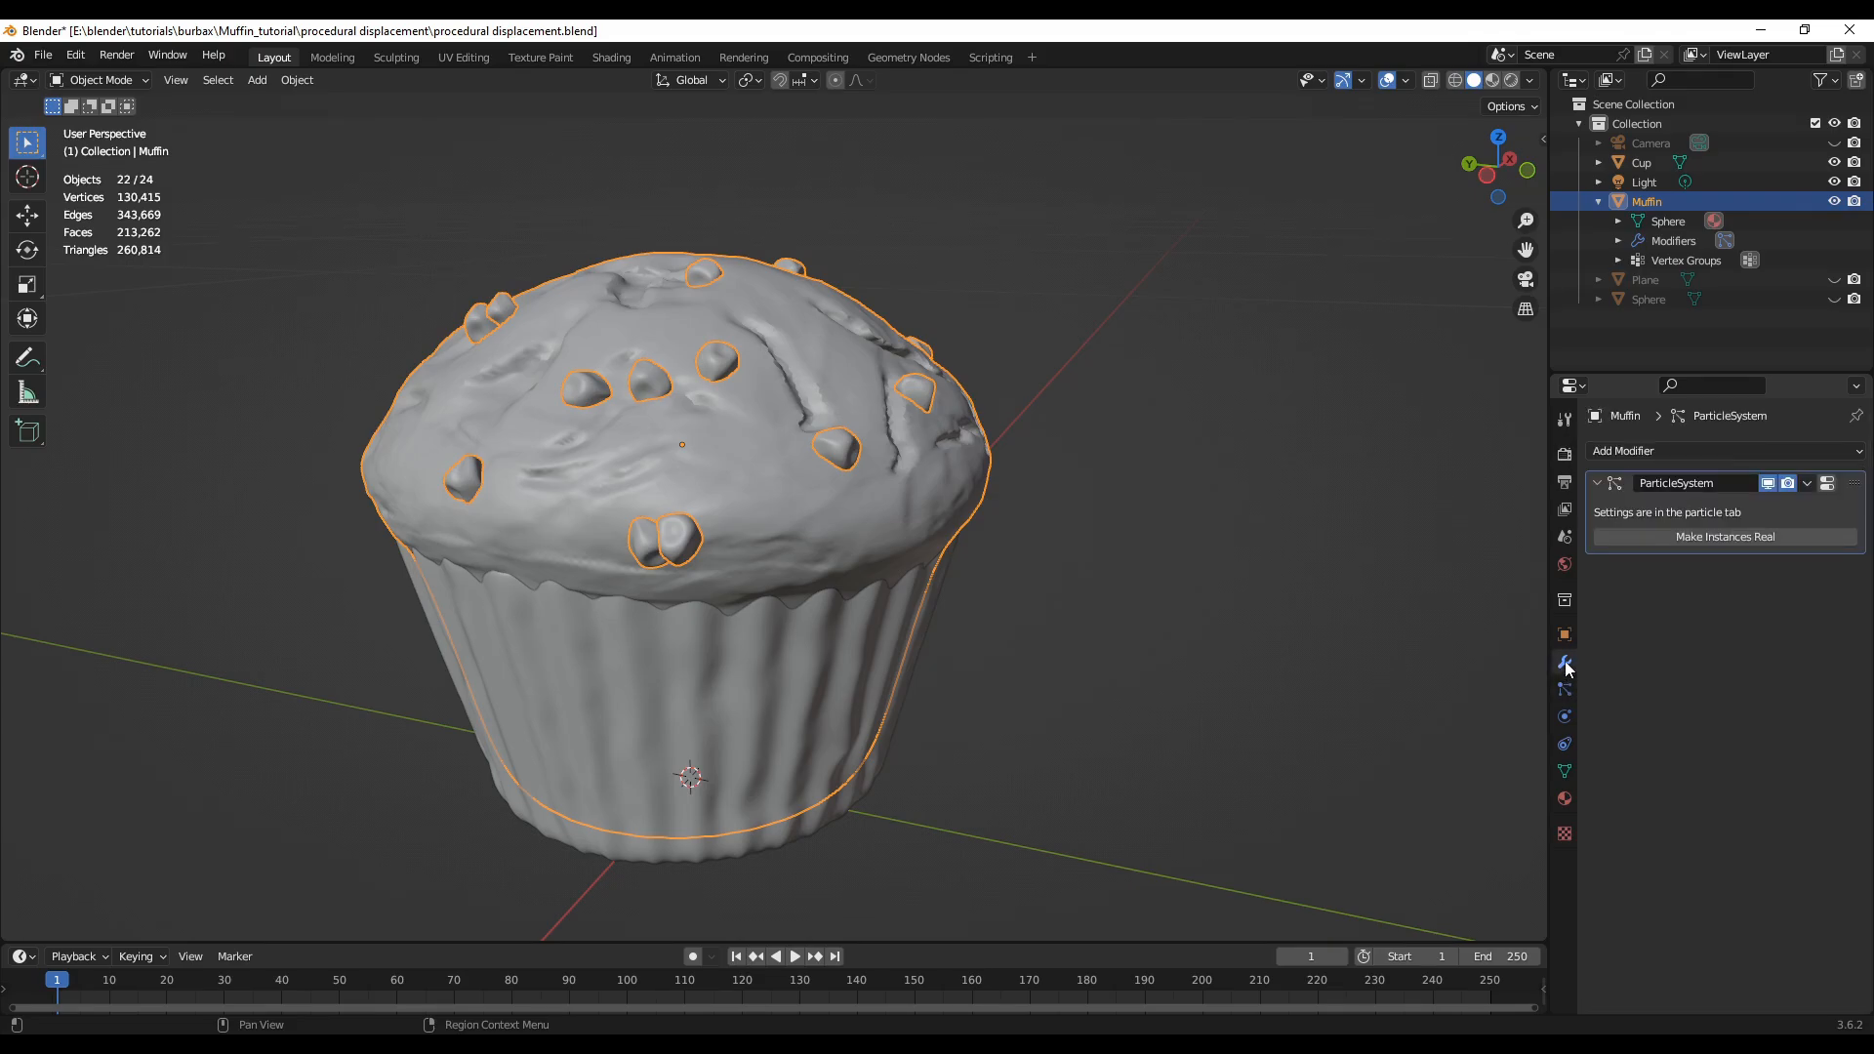
pyautogui.click(1648, 446)
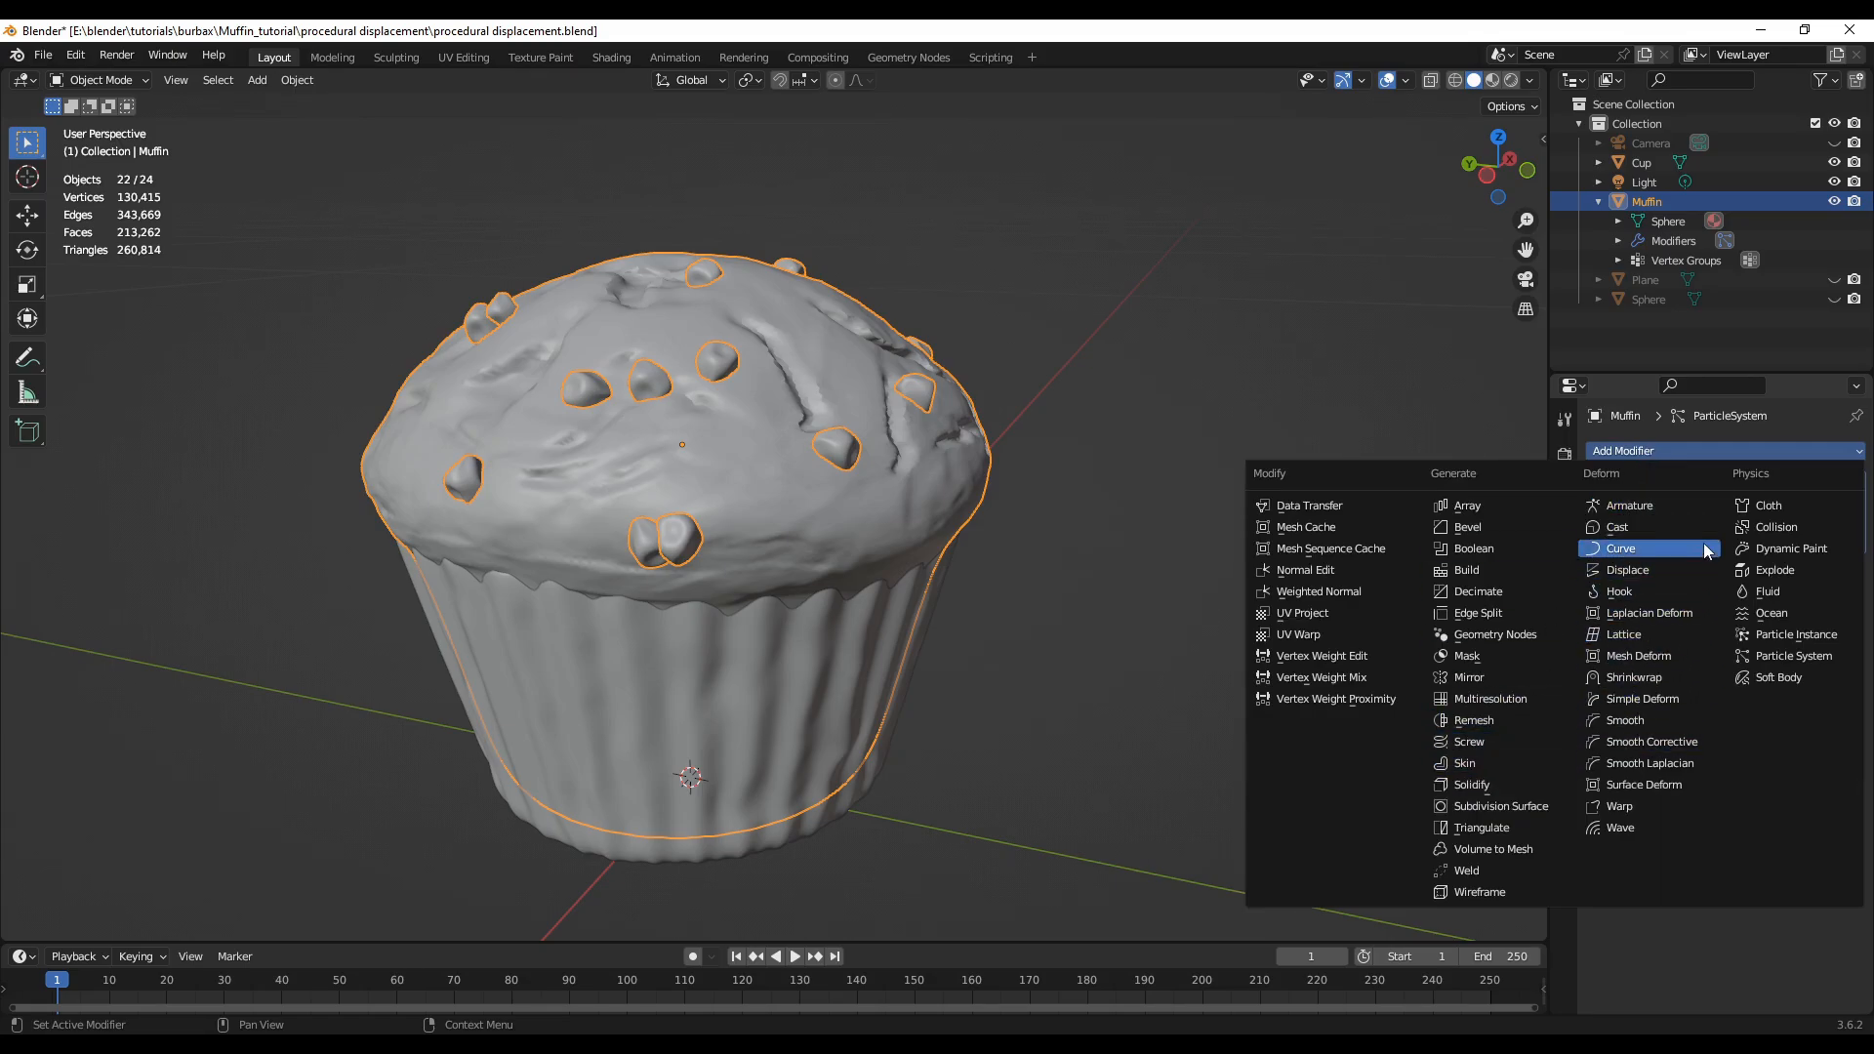
pyautogui.click(1632, 571)
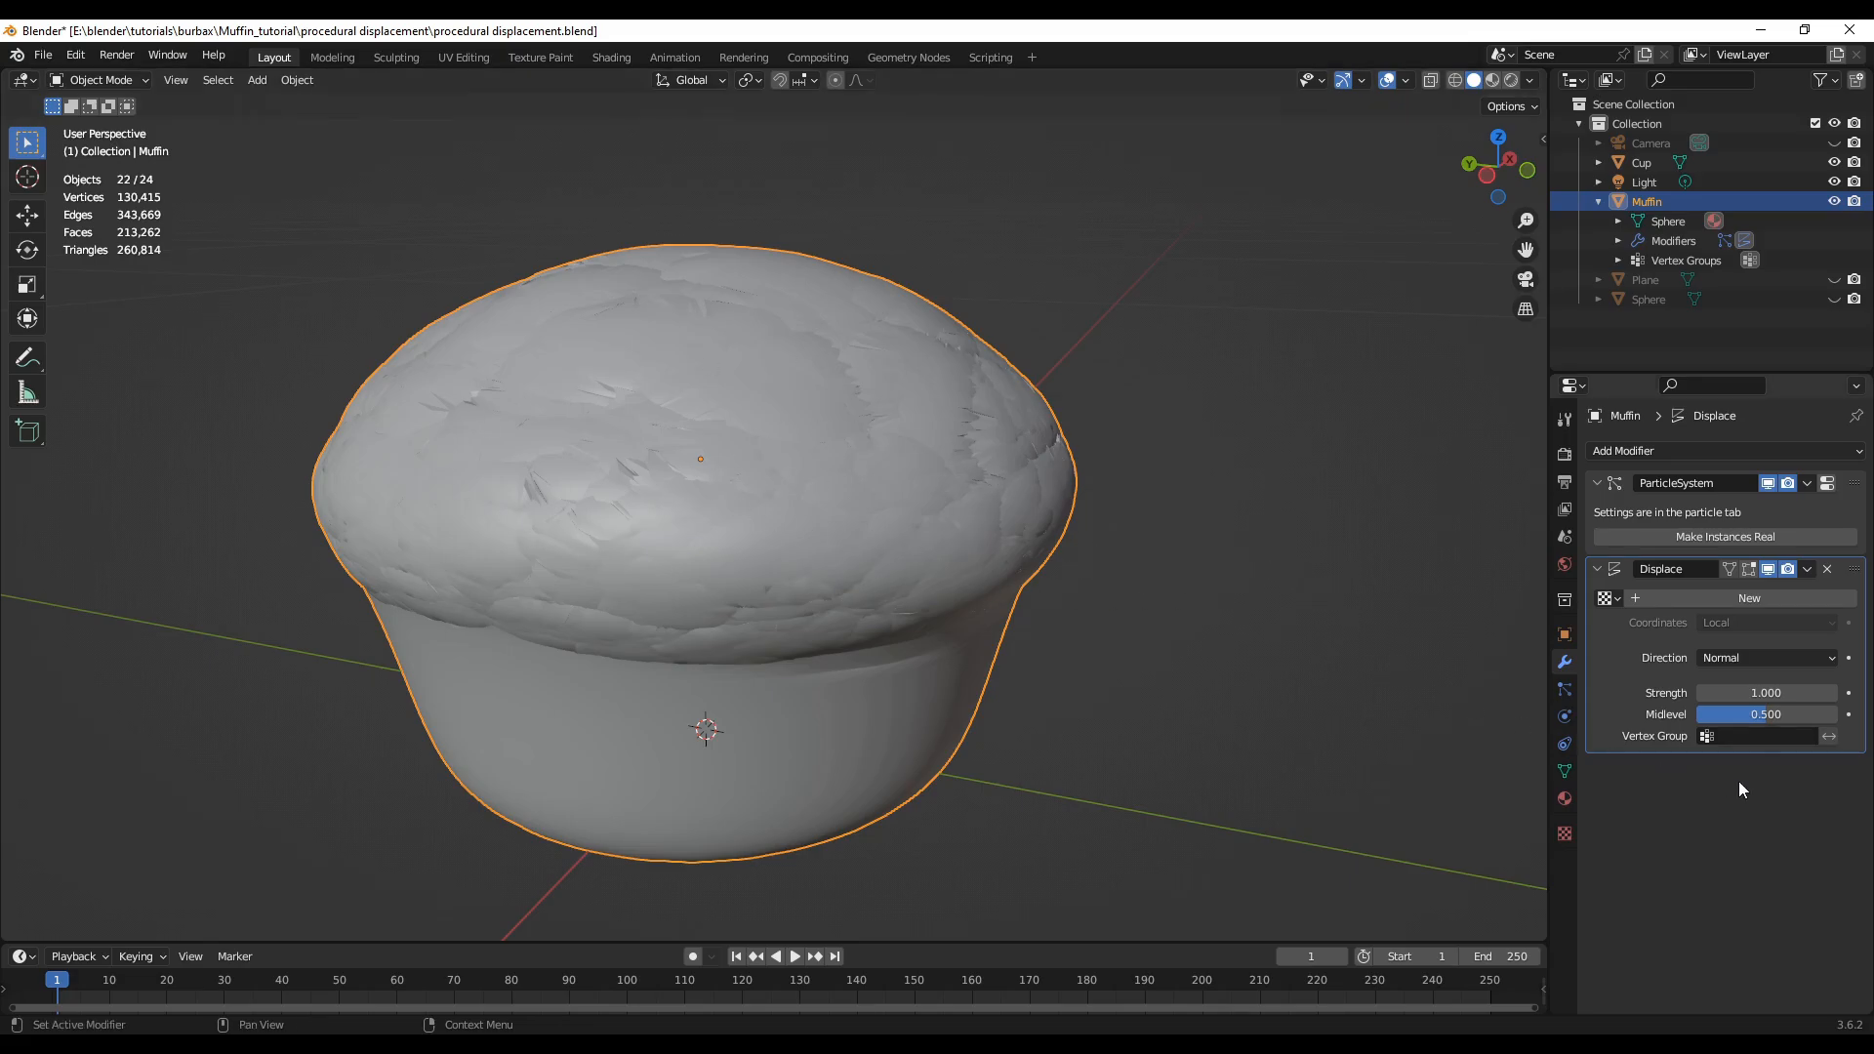
# - Create a new texture for the muffin's Displace modifier and set its type to Clouds
pyautogui.click(1566, 833)
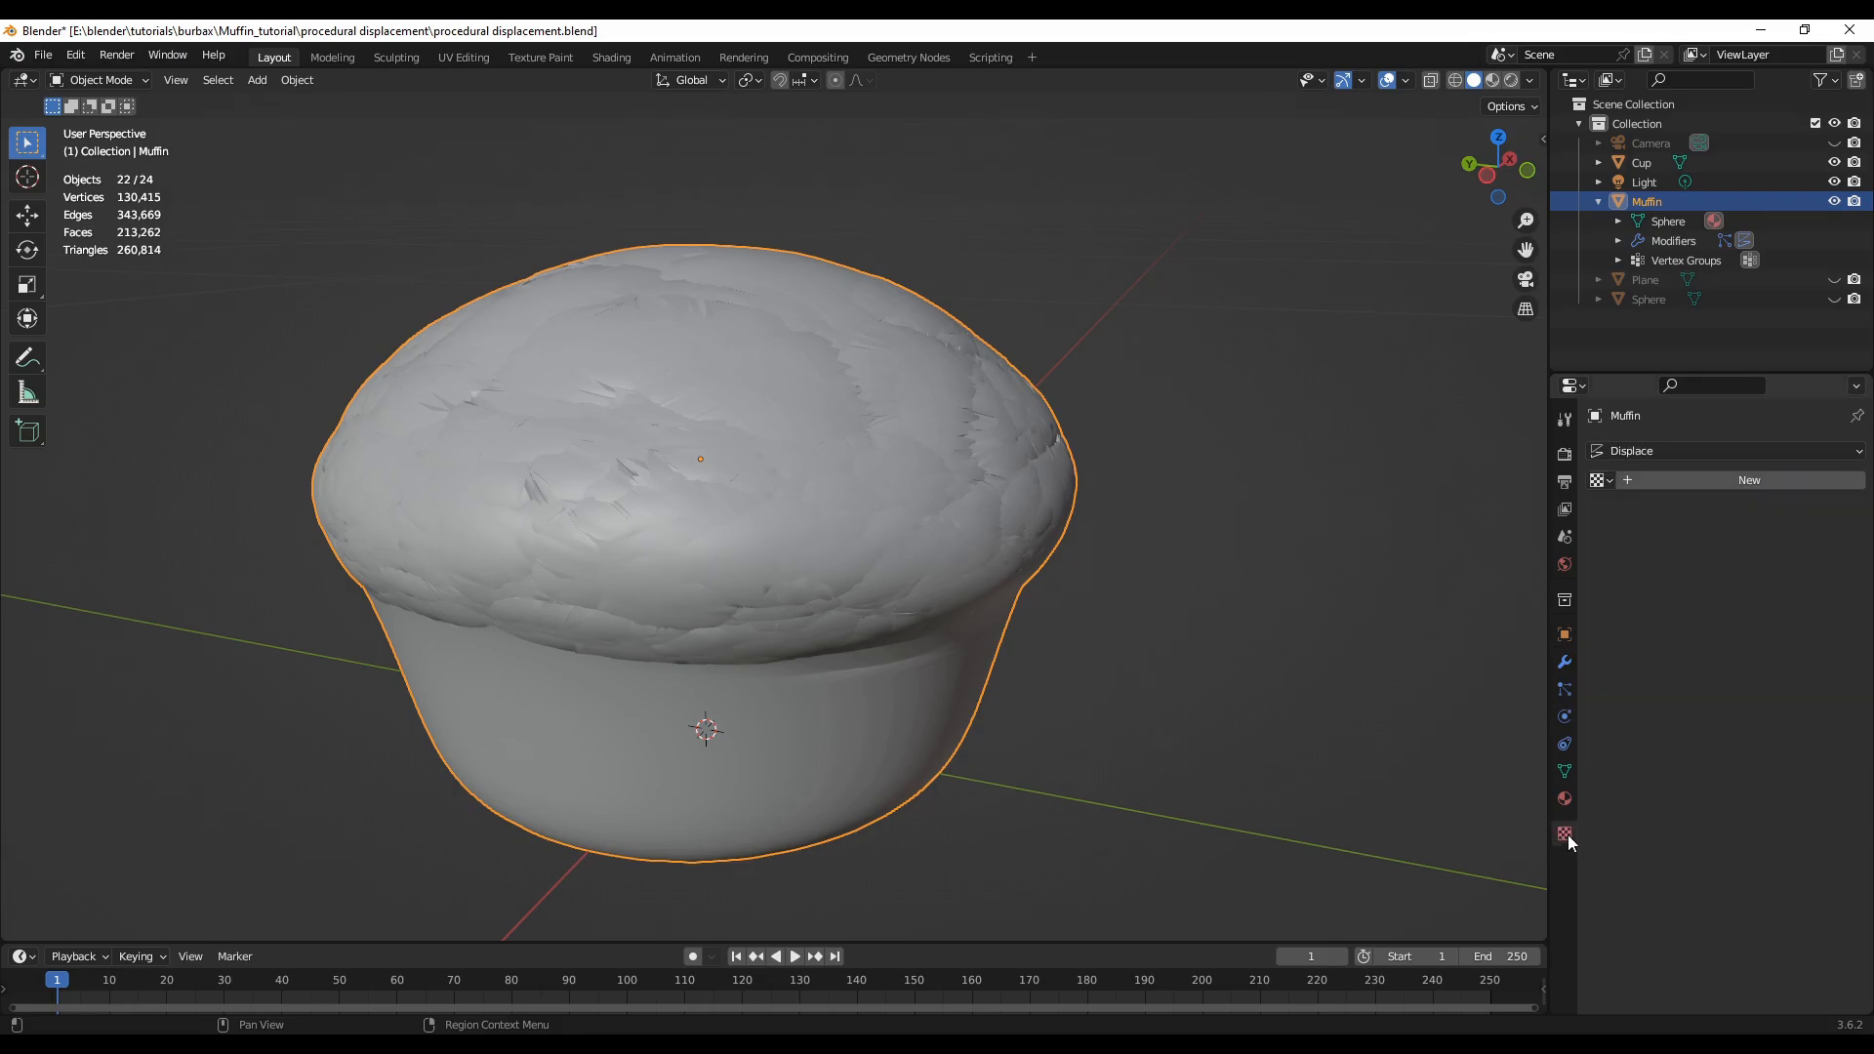
pyautogui.click(1694, 478)
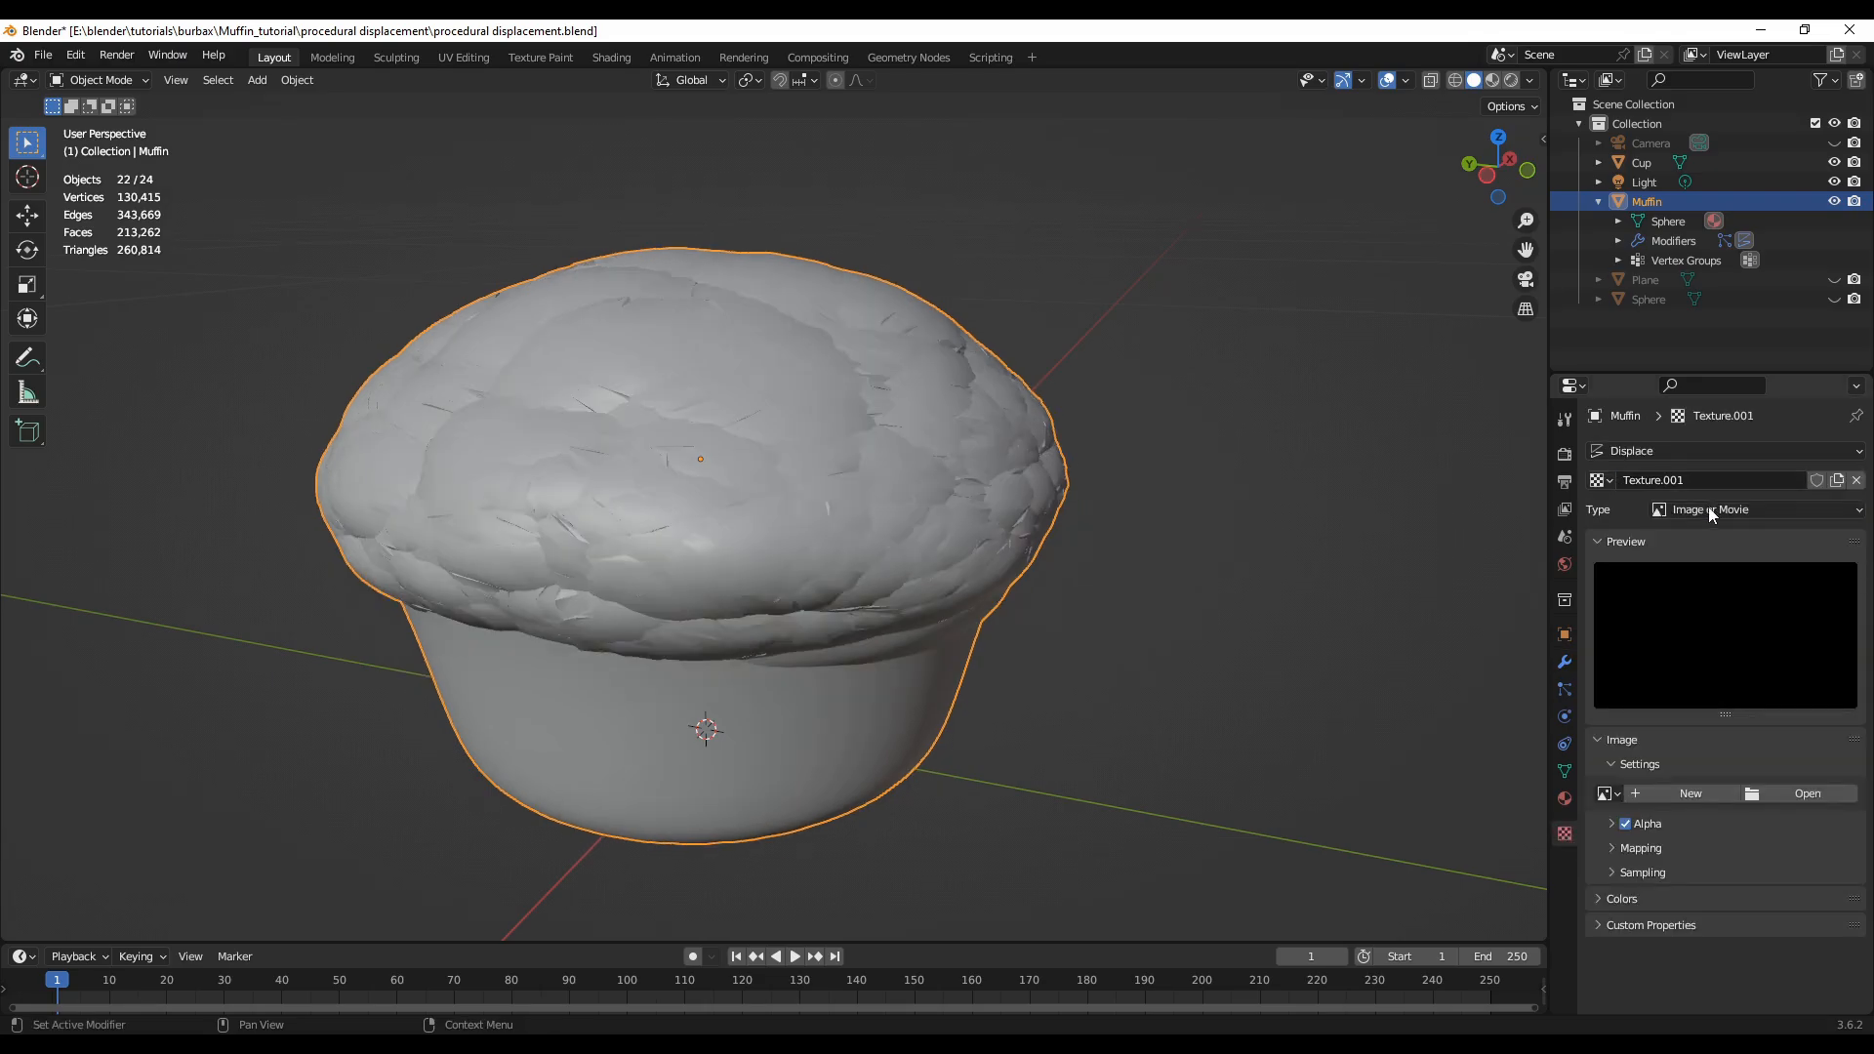
pyautogui.click(1698, 514)
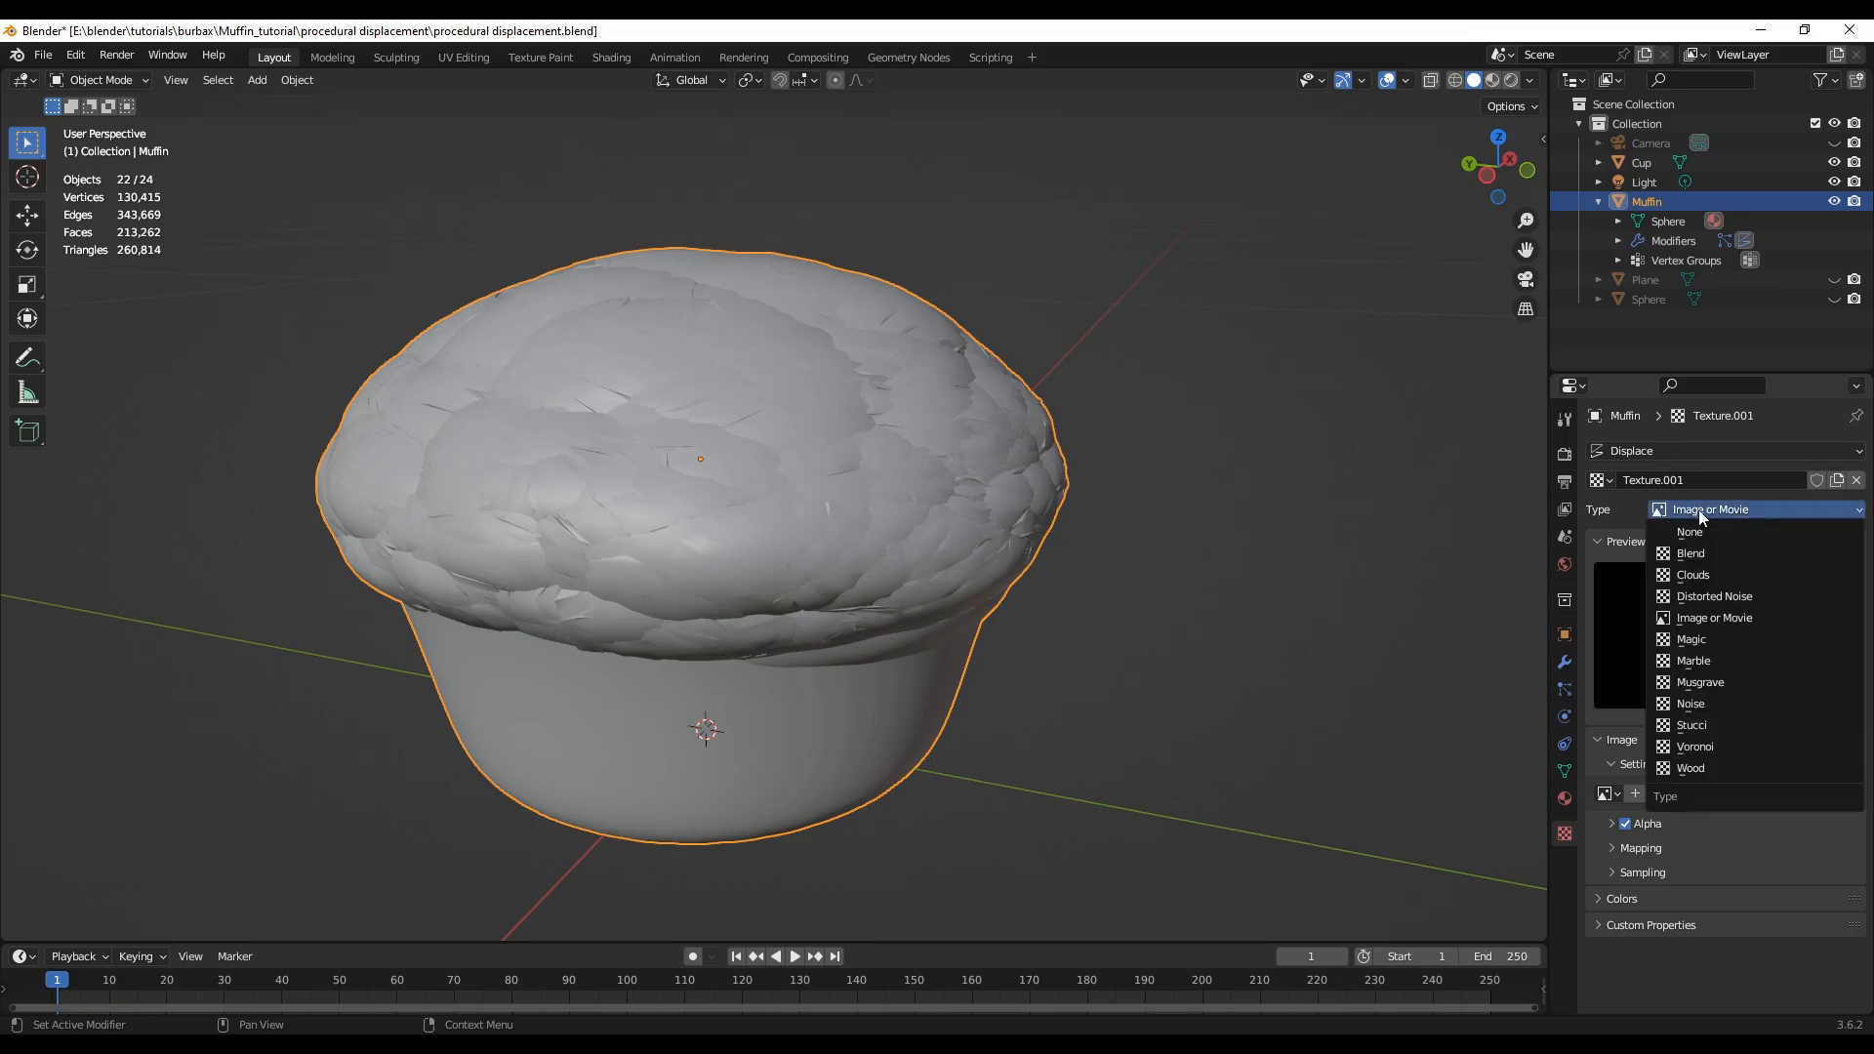
pyautogui.click(1694, 575)
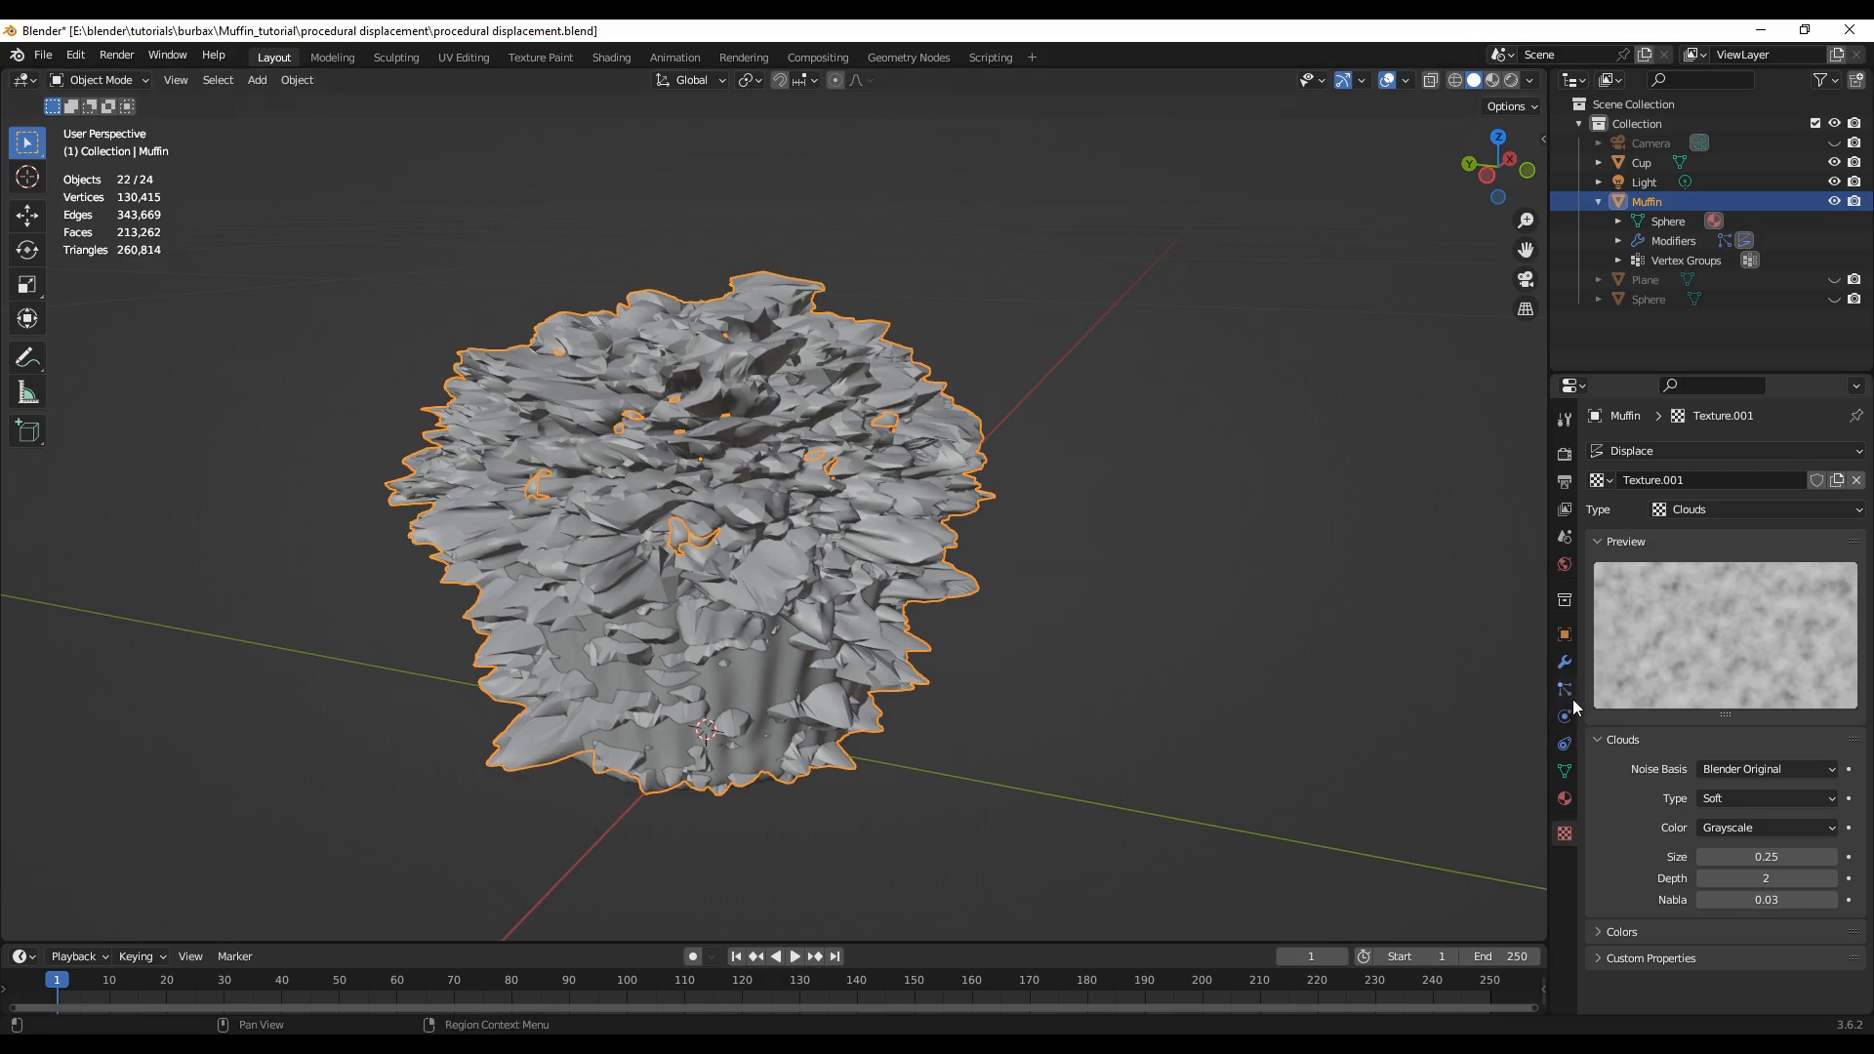
# - Set the Displace modifier's strength to -0.300
pyautogui.click(1564, 662)
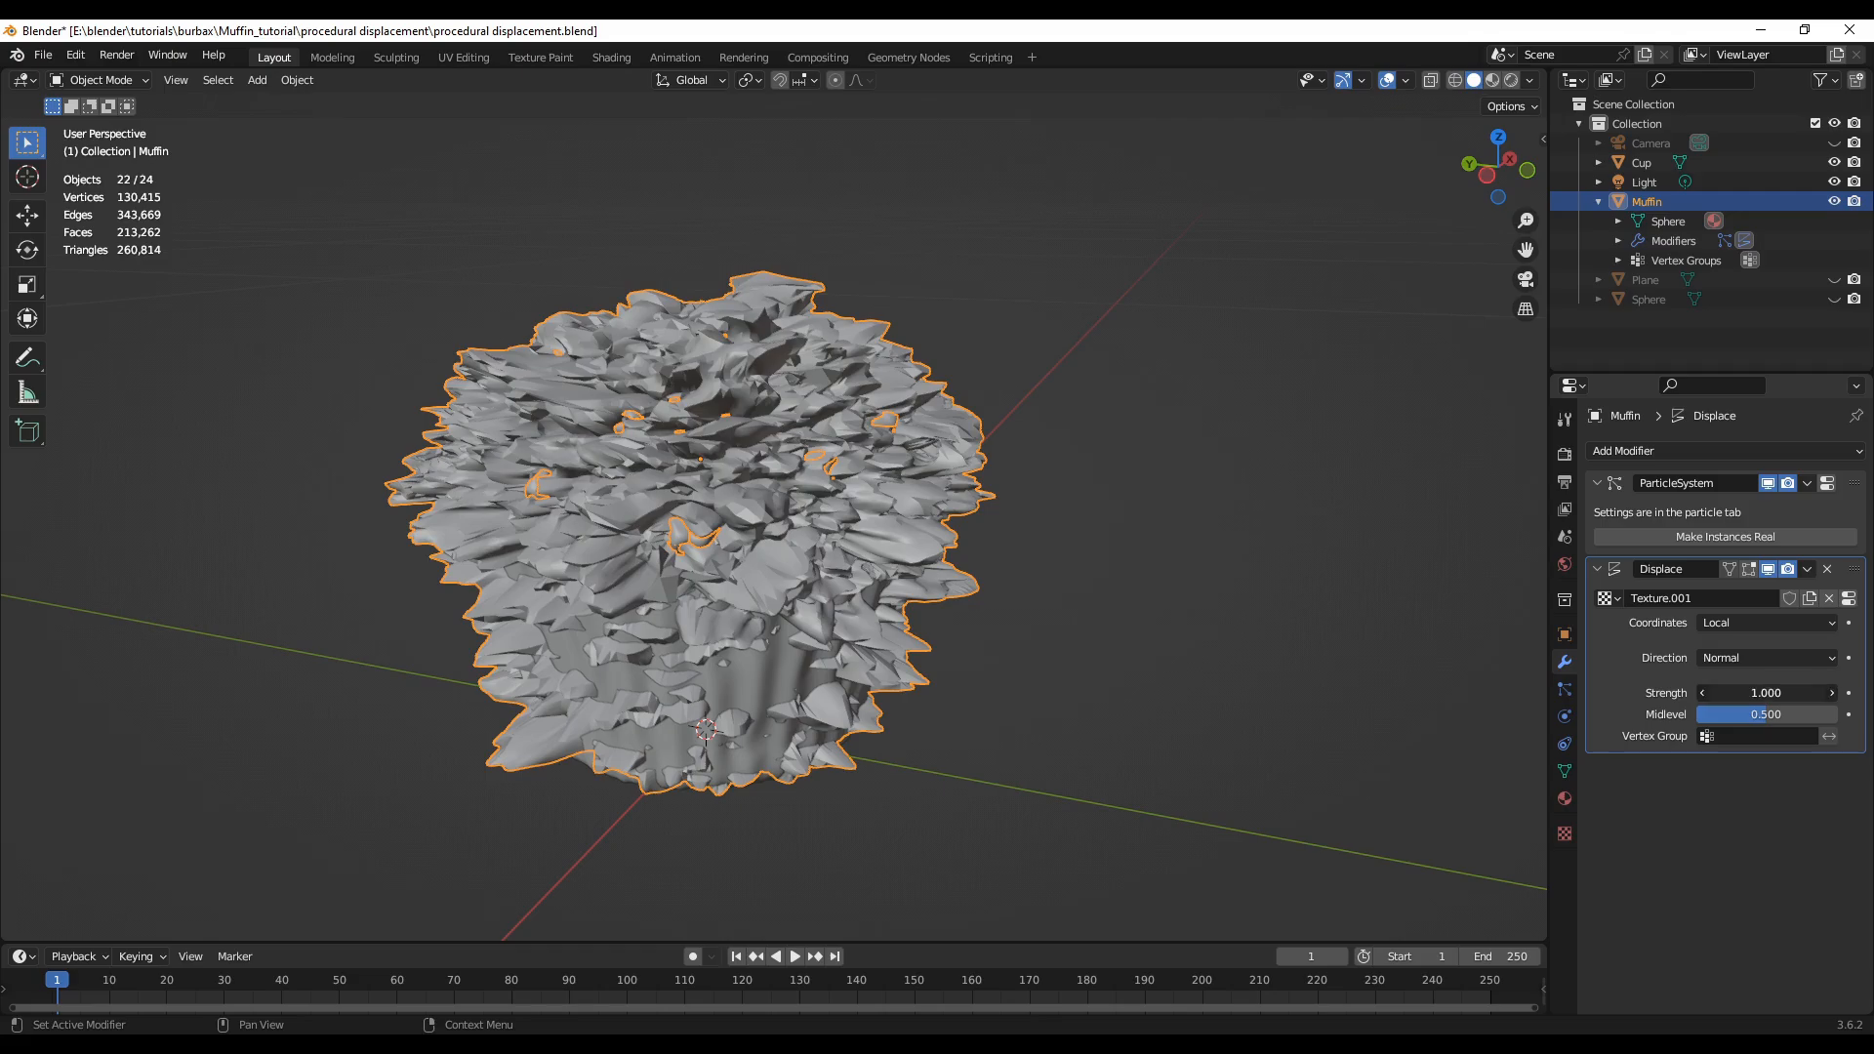
pyautogui.moveTo(1780, 692); pyautogui.dragTo(1687, 693)
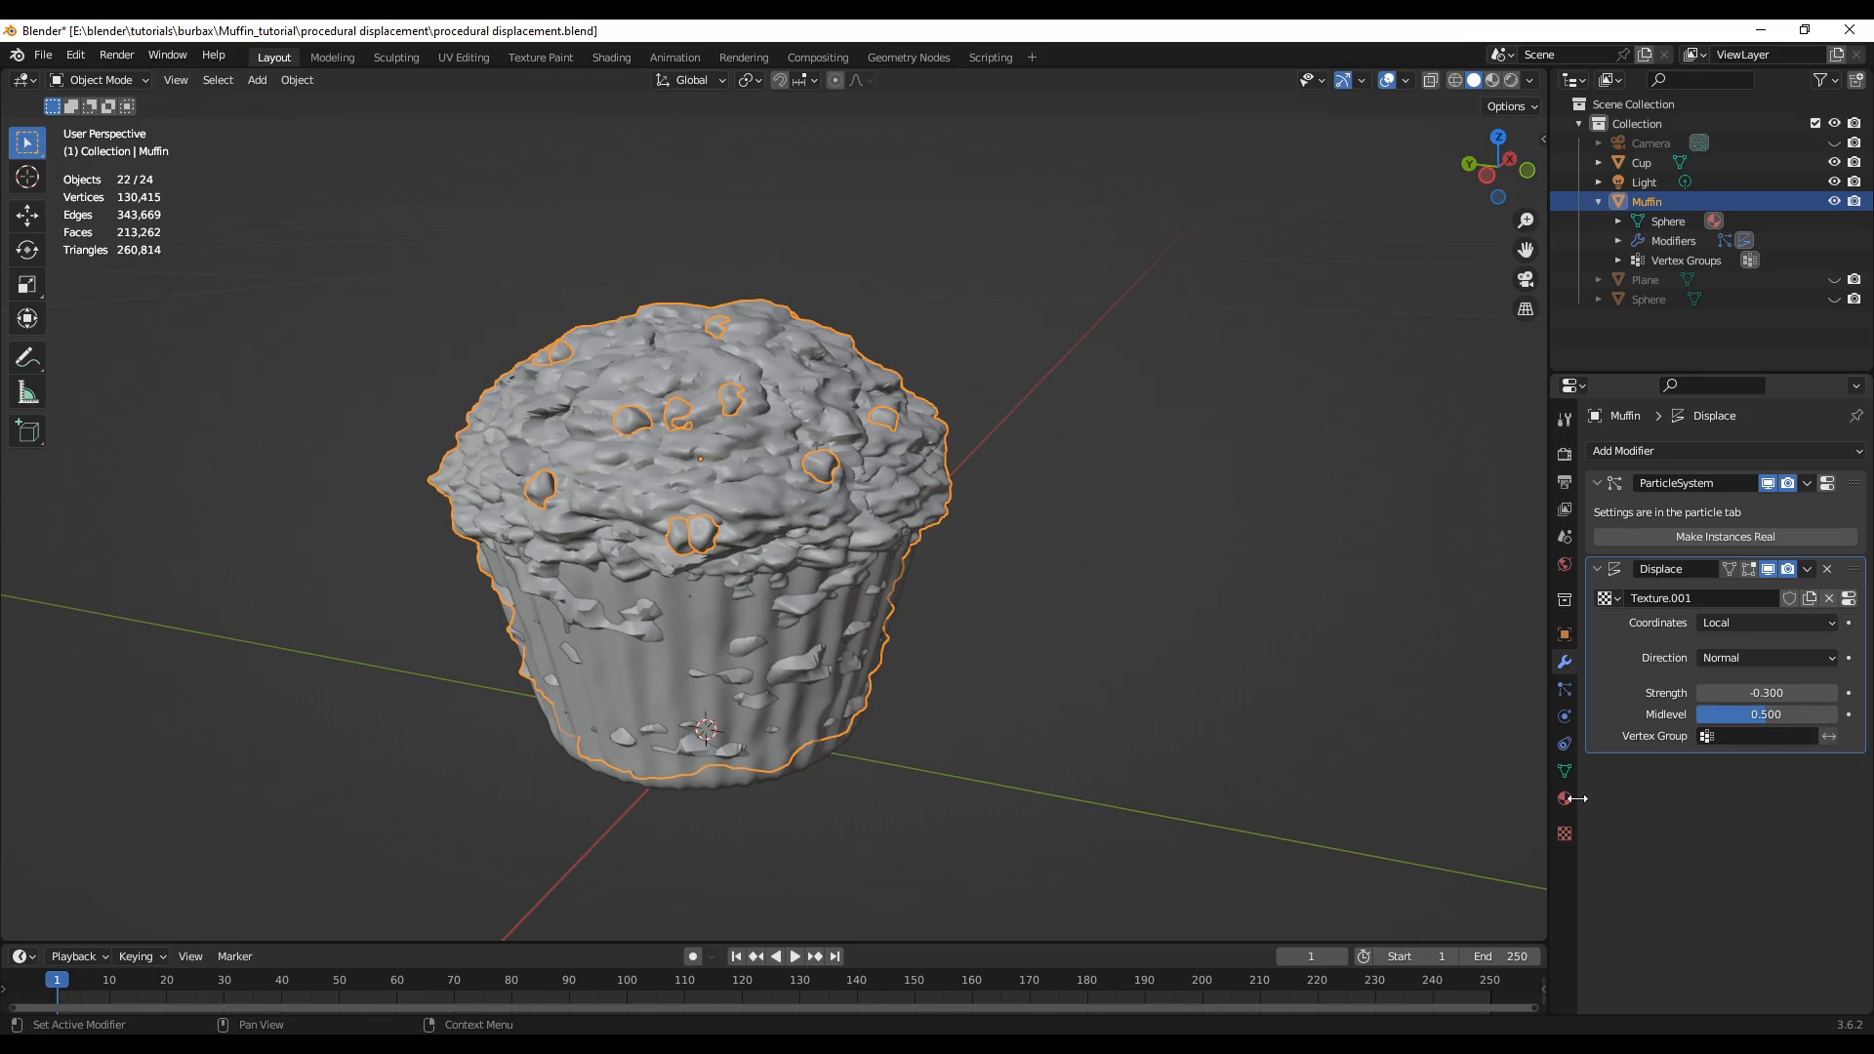
# - Reduce the Clouds texture's noise size to 0.07
pyautogui.click(1567, 829)
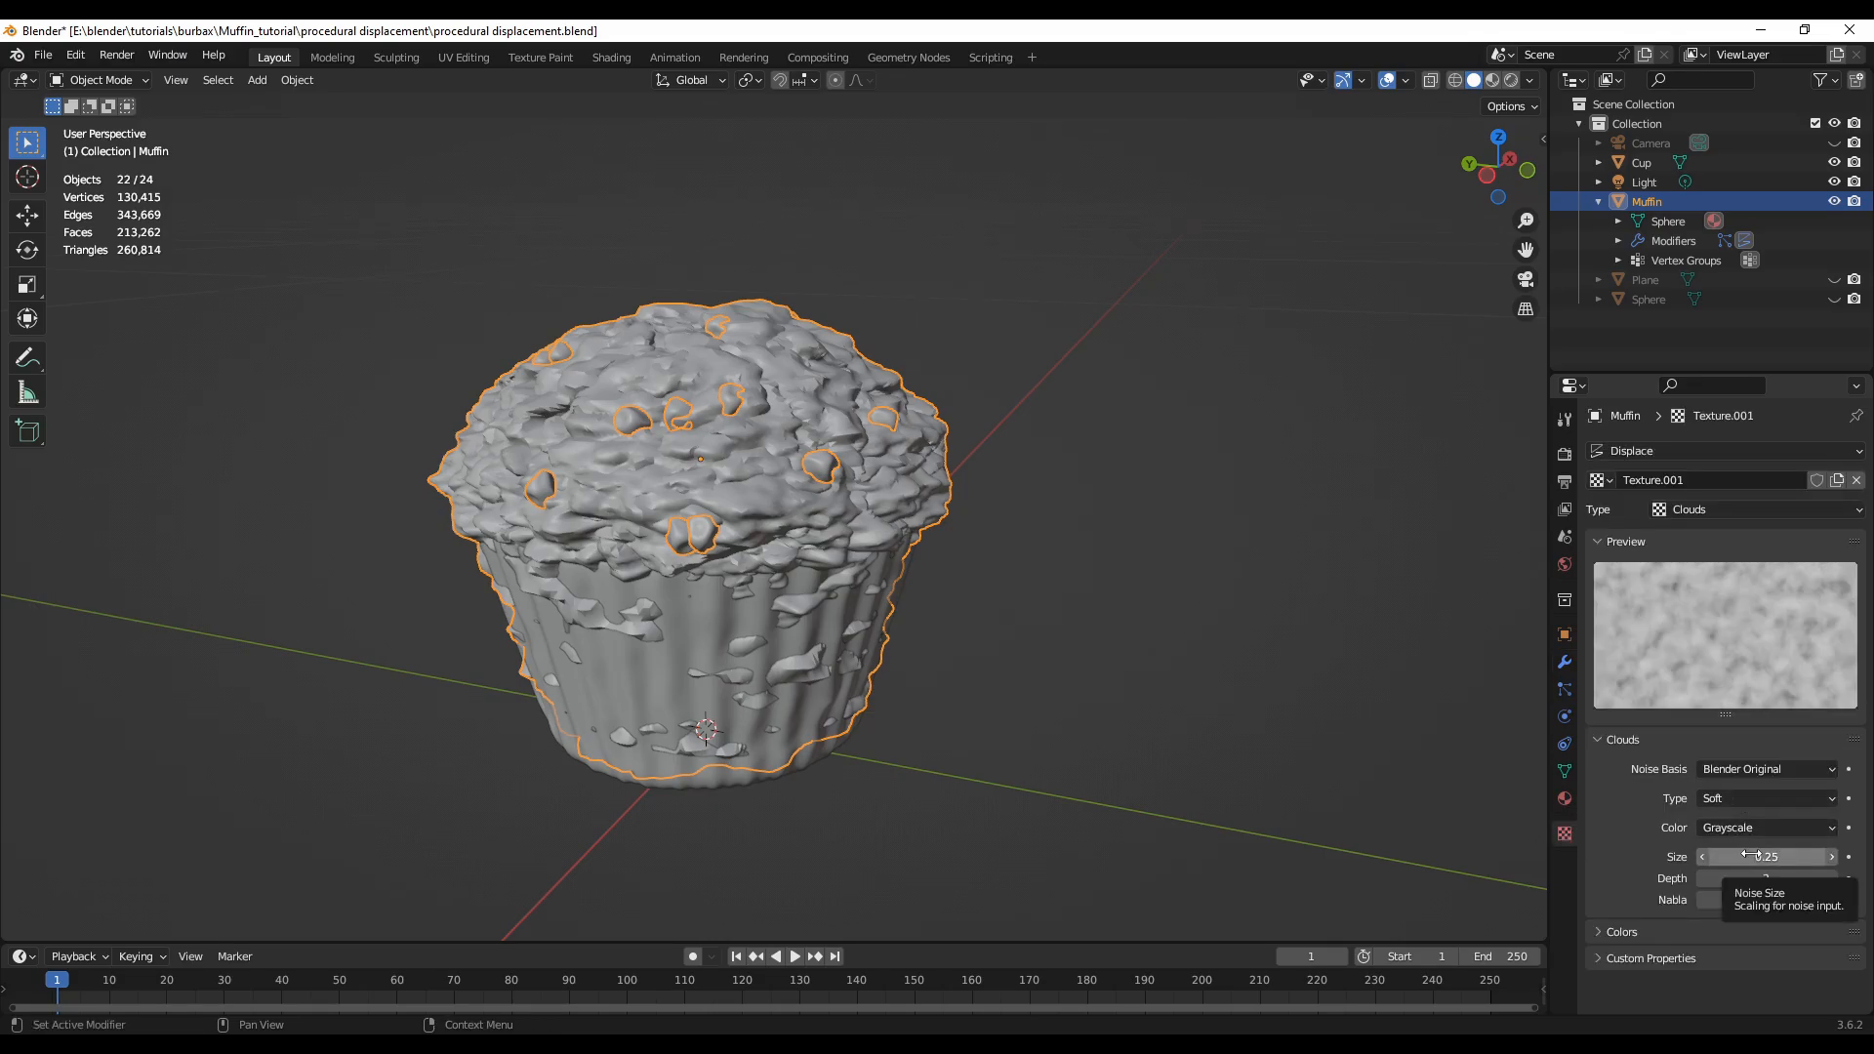
pyautogui.click(1702, 857)
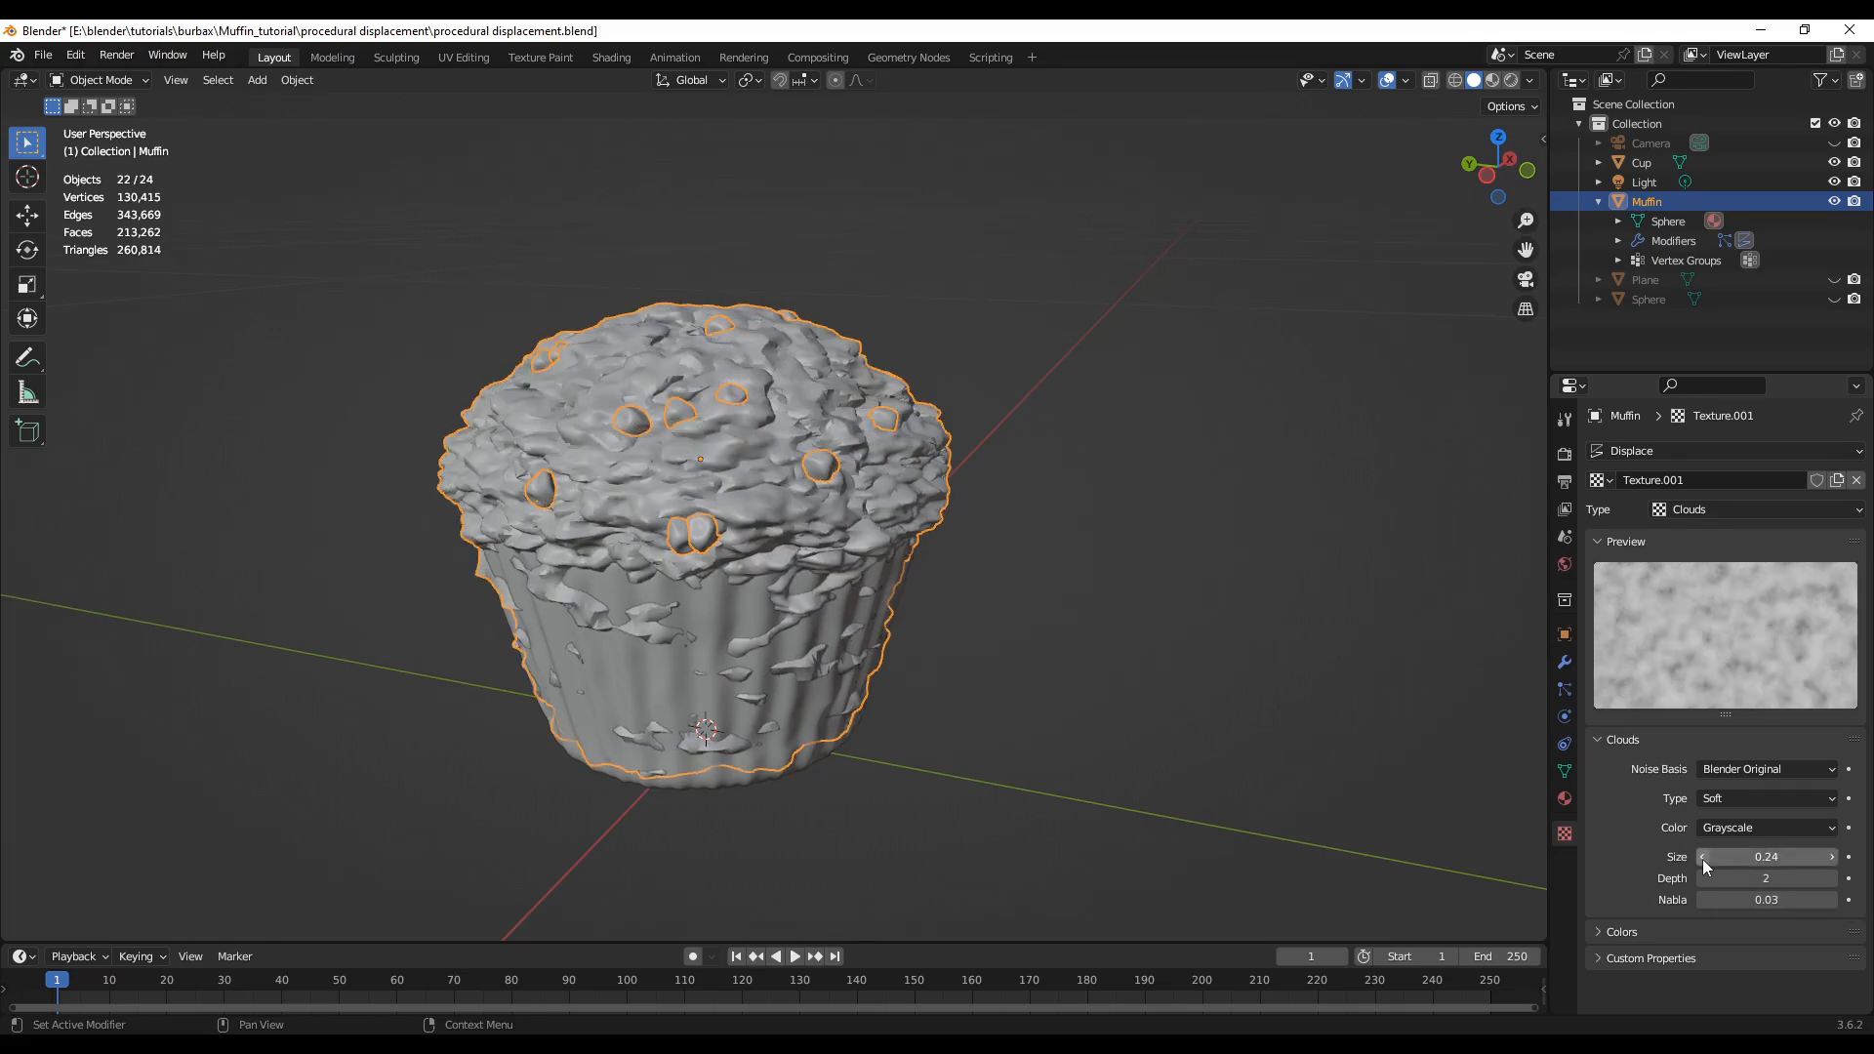
pyautogui.click(1702, 856)
pyautogui.click(1702, 857)
pyautogui.click(1702, 857)
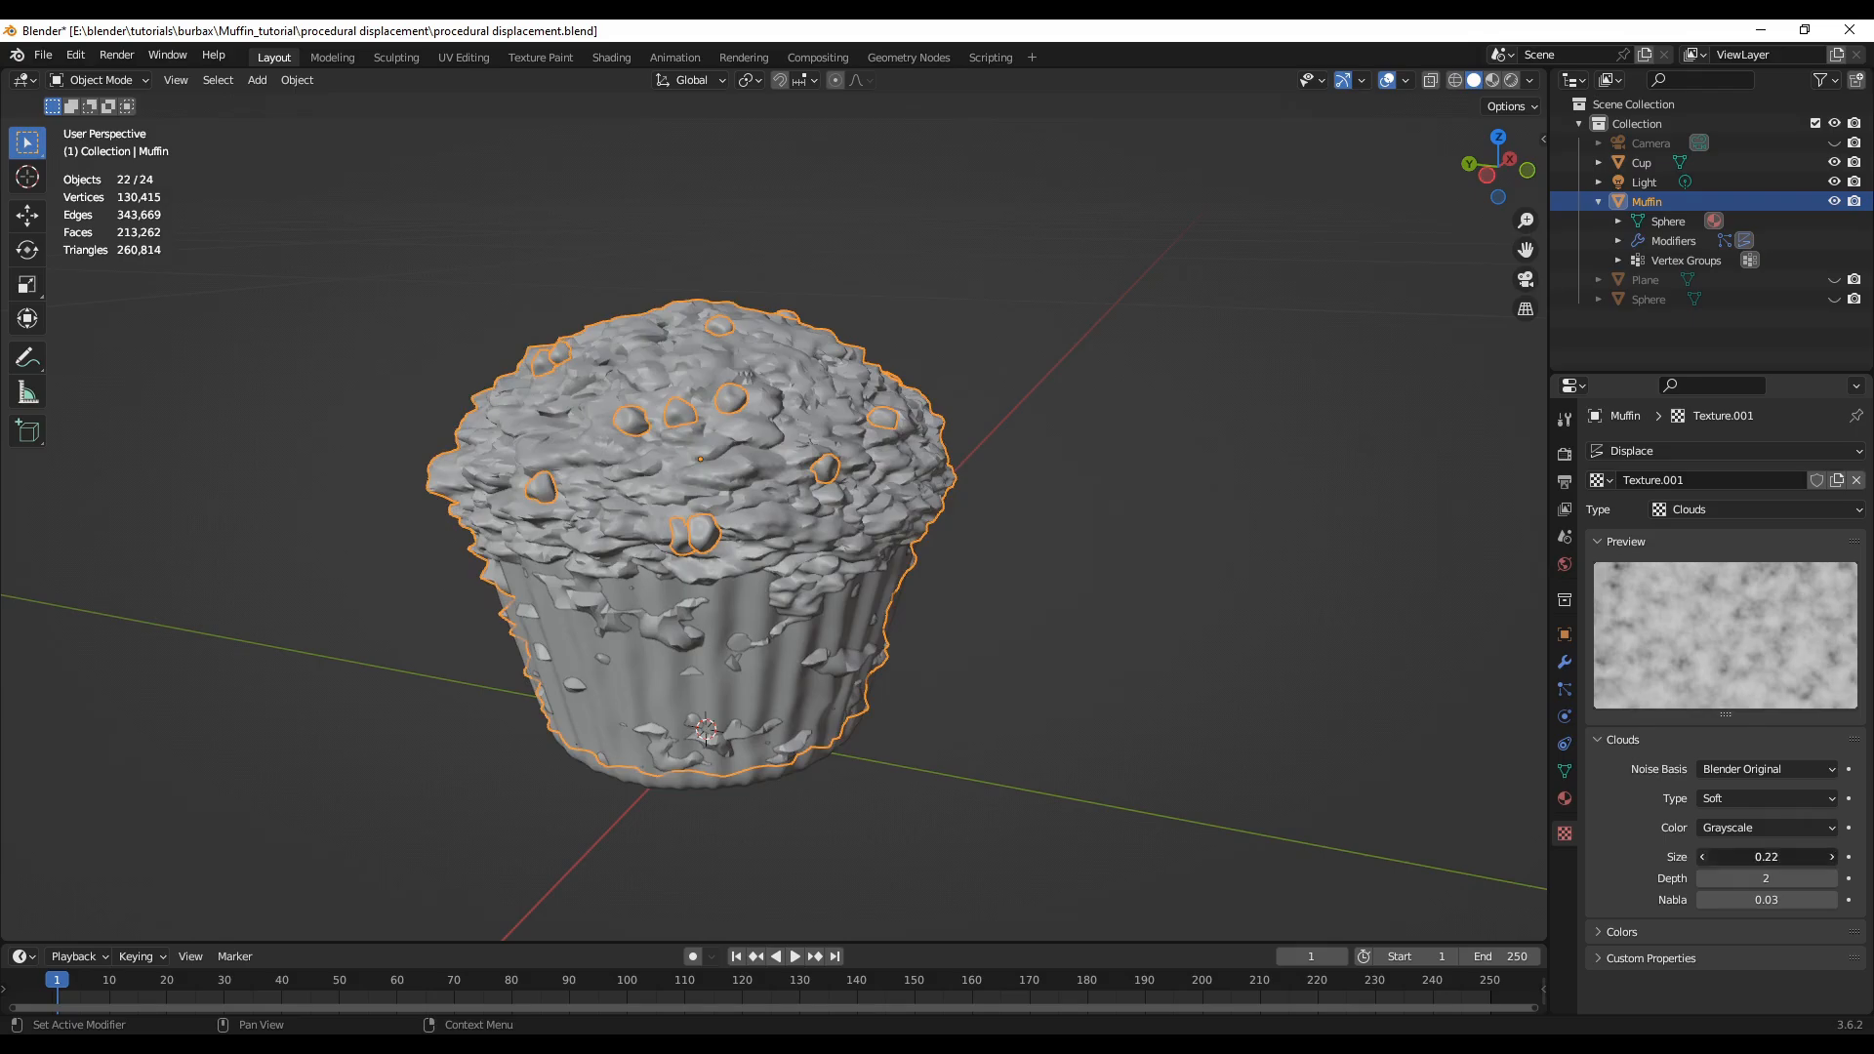
pyautogui.click(1702, 858)
pyautogui.moveTo(1771, 856); pyautogui.dragTo(1713, 857)
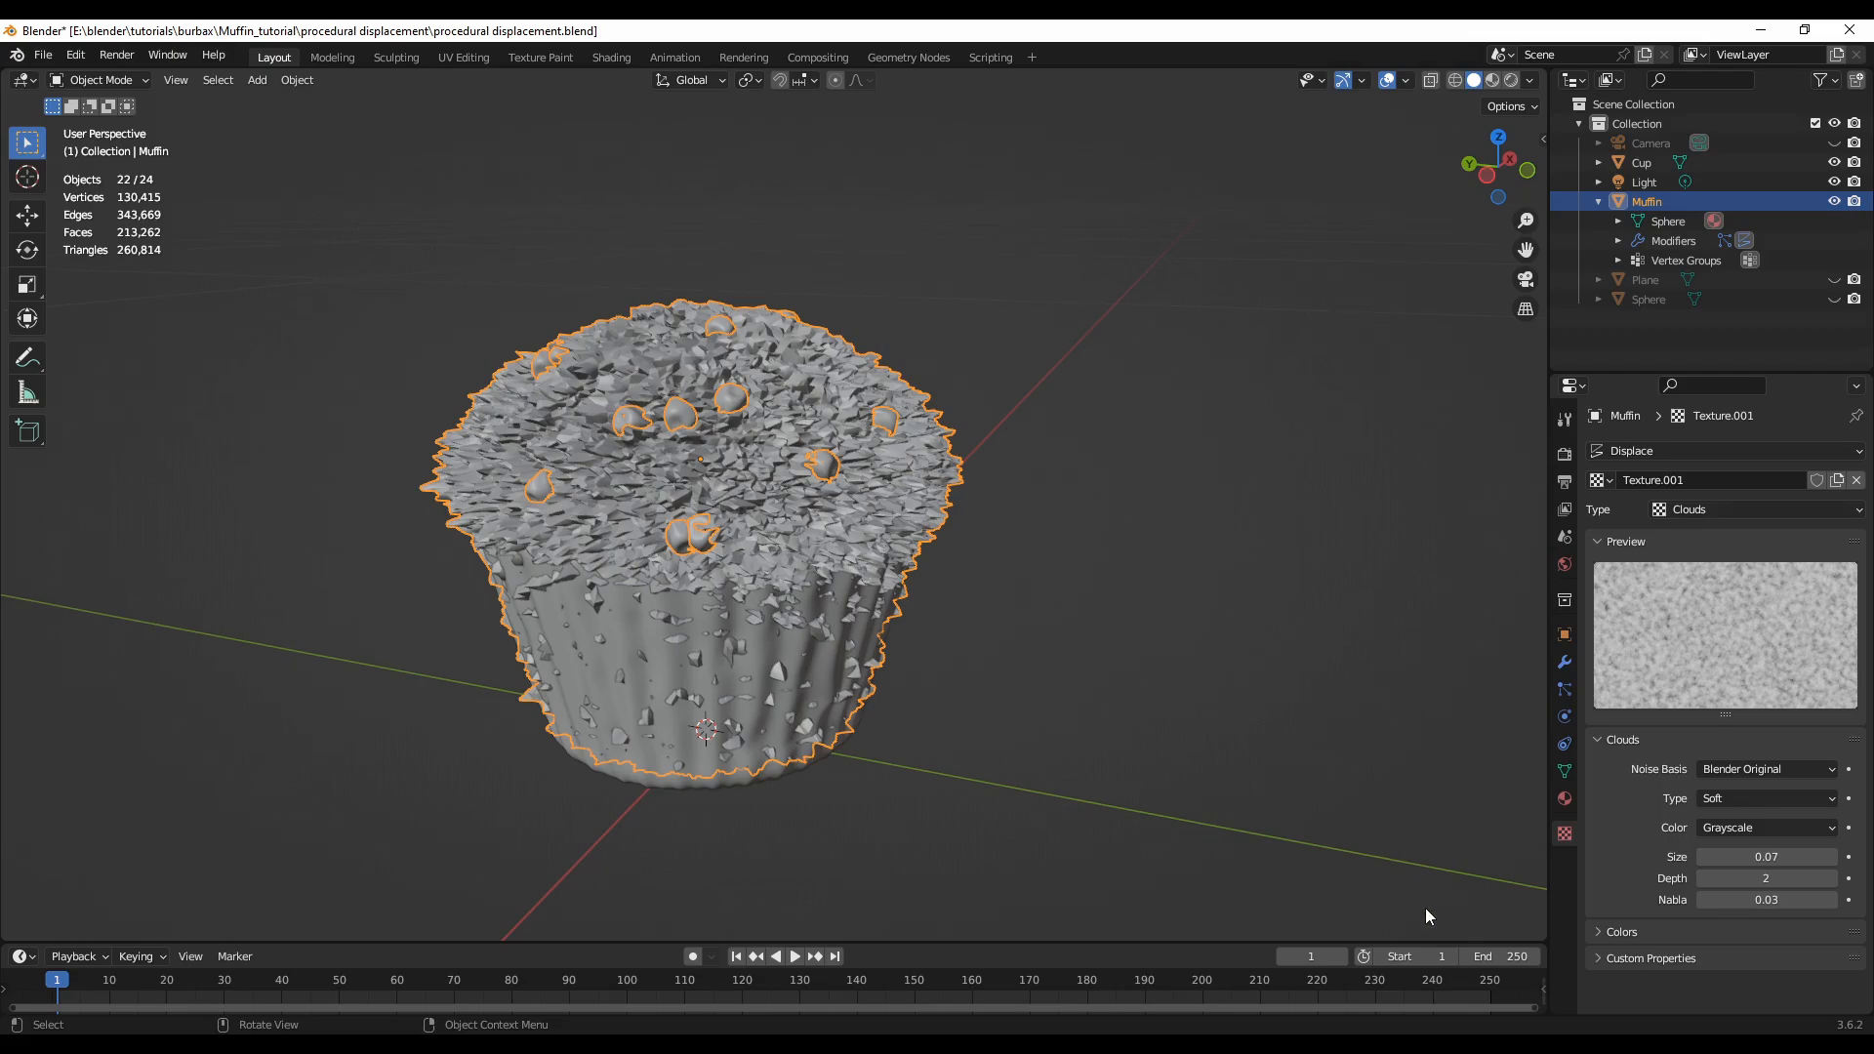
# - Set the muffin's Displace modifier strength to 0.02
pyautogui.click(1565, 663)
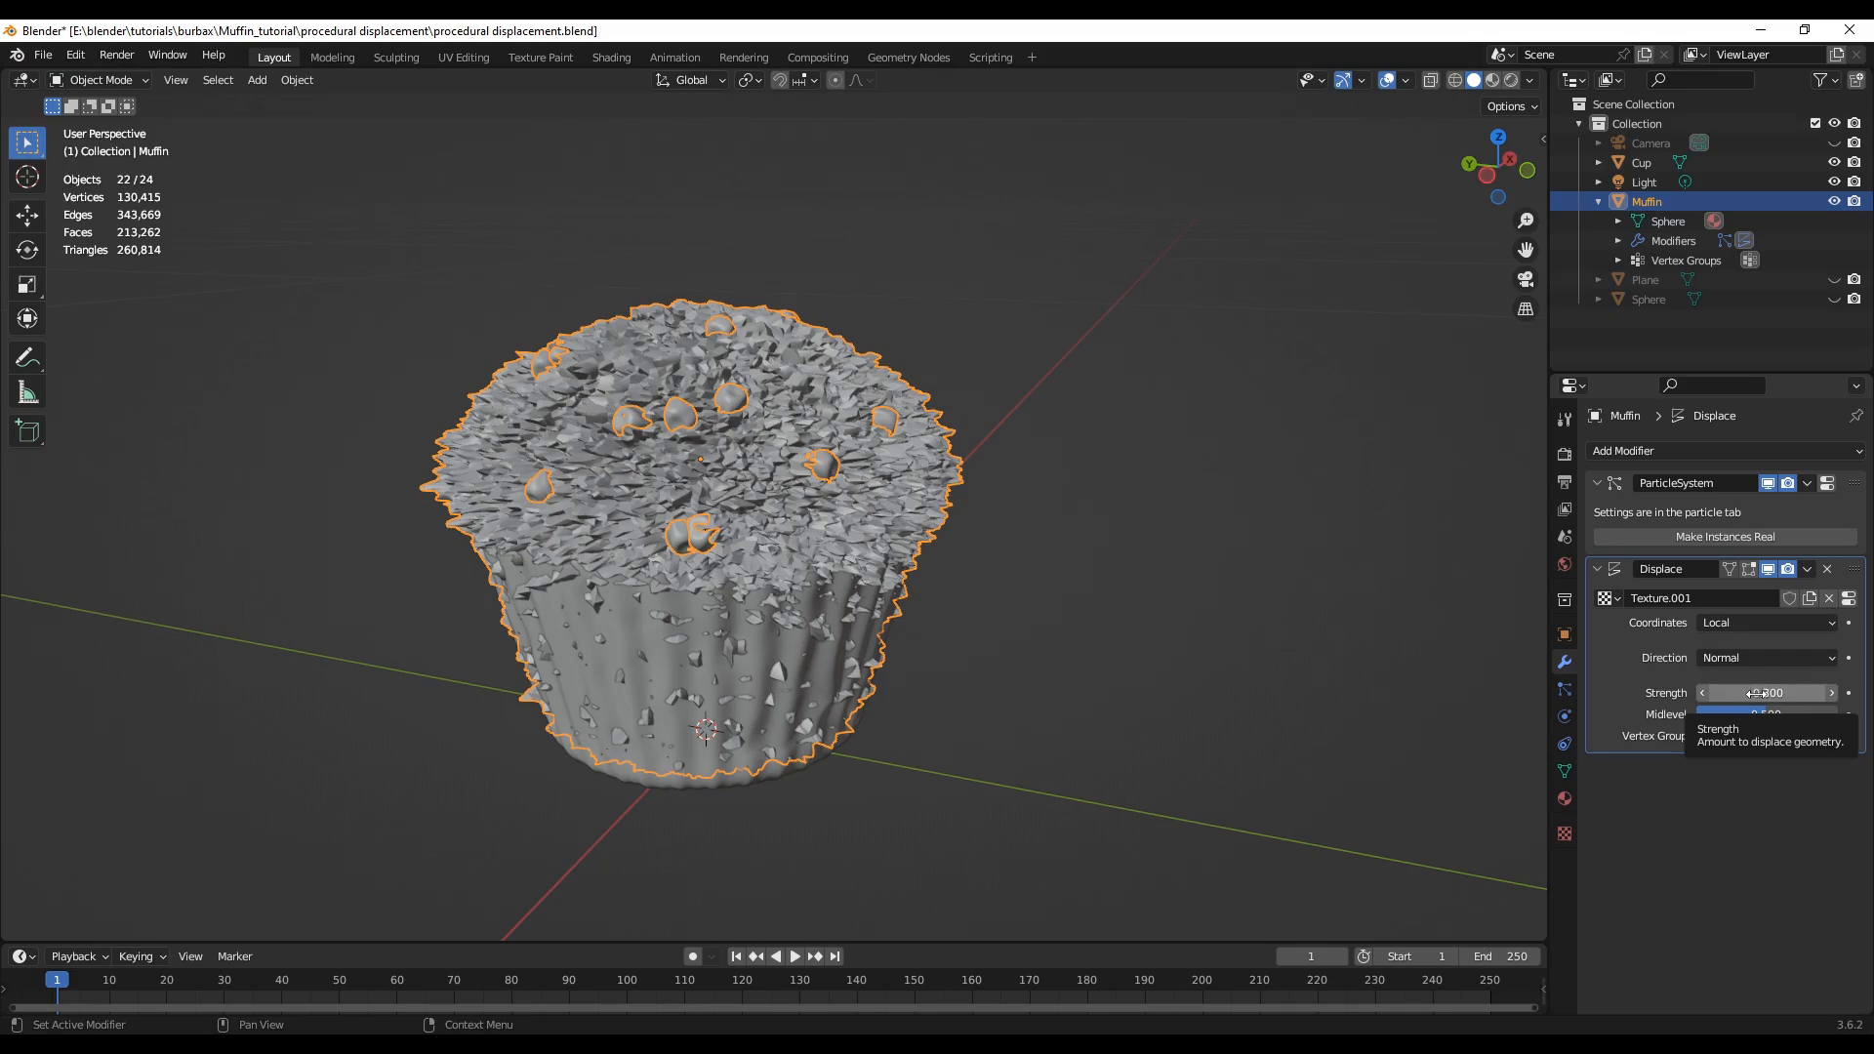
pyautogui.moveTo(1766, 693); pyautogui.dragTo(1806, 693)
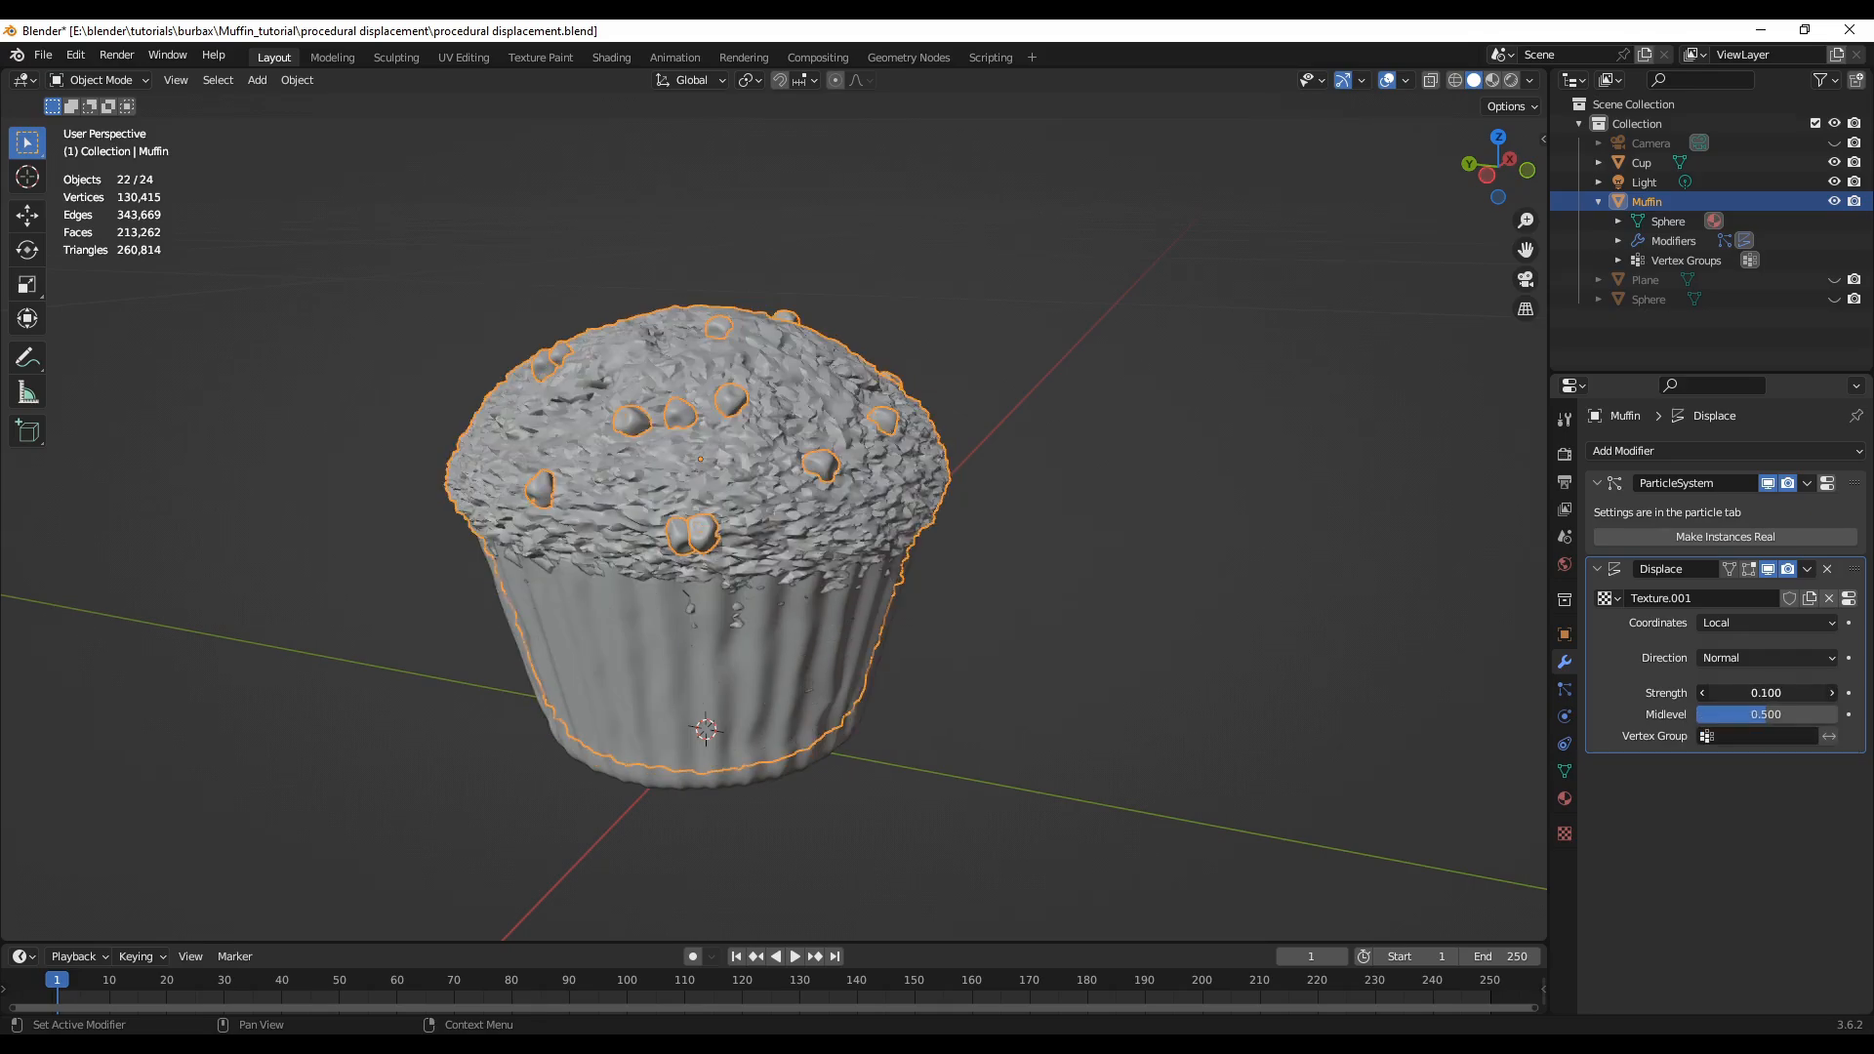
pyautogui.click(1766, 693)
pyautogui.write('0.02')
pyautogui.press('Return')
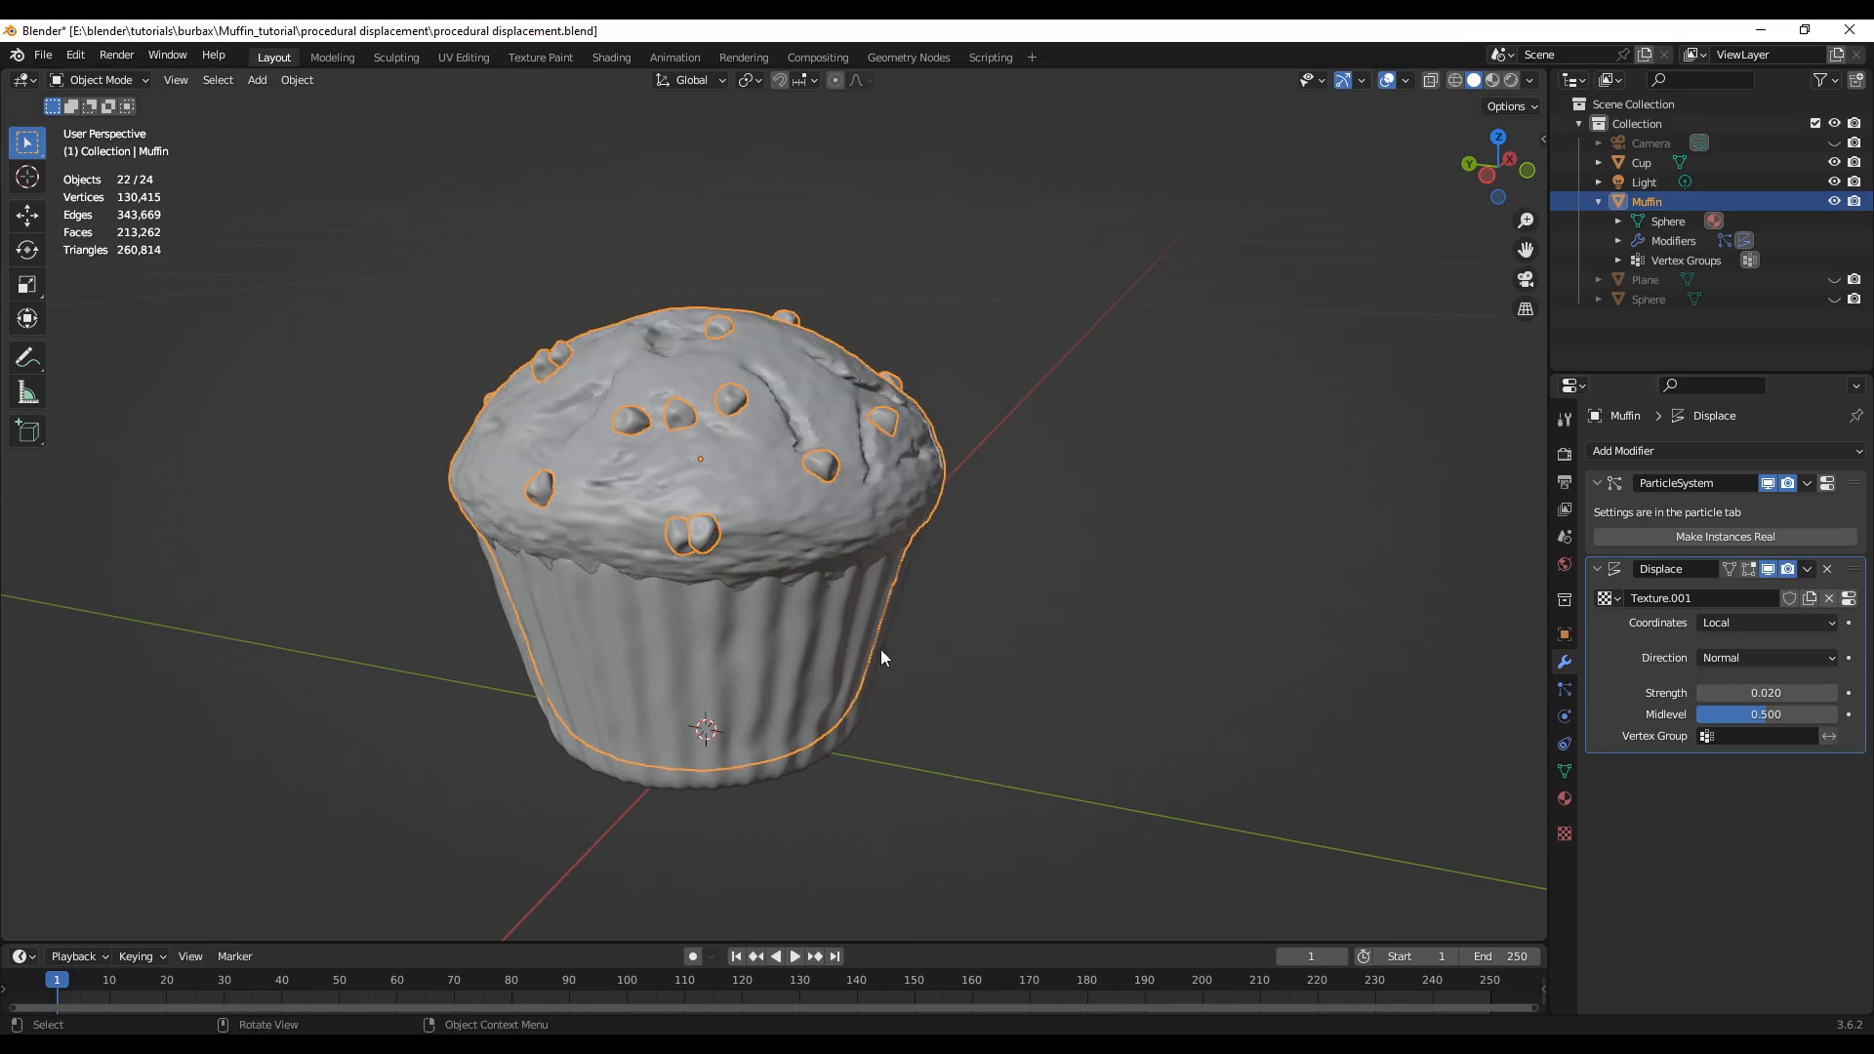
# - Examine the muffin's displaced surface from several sides
pyautogui.moveTo(569, 615); pyautogui.dragTo(915, 641, button='middle')
pyautogui.scroll(2, 915, 641)
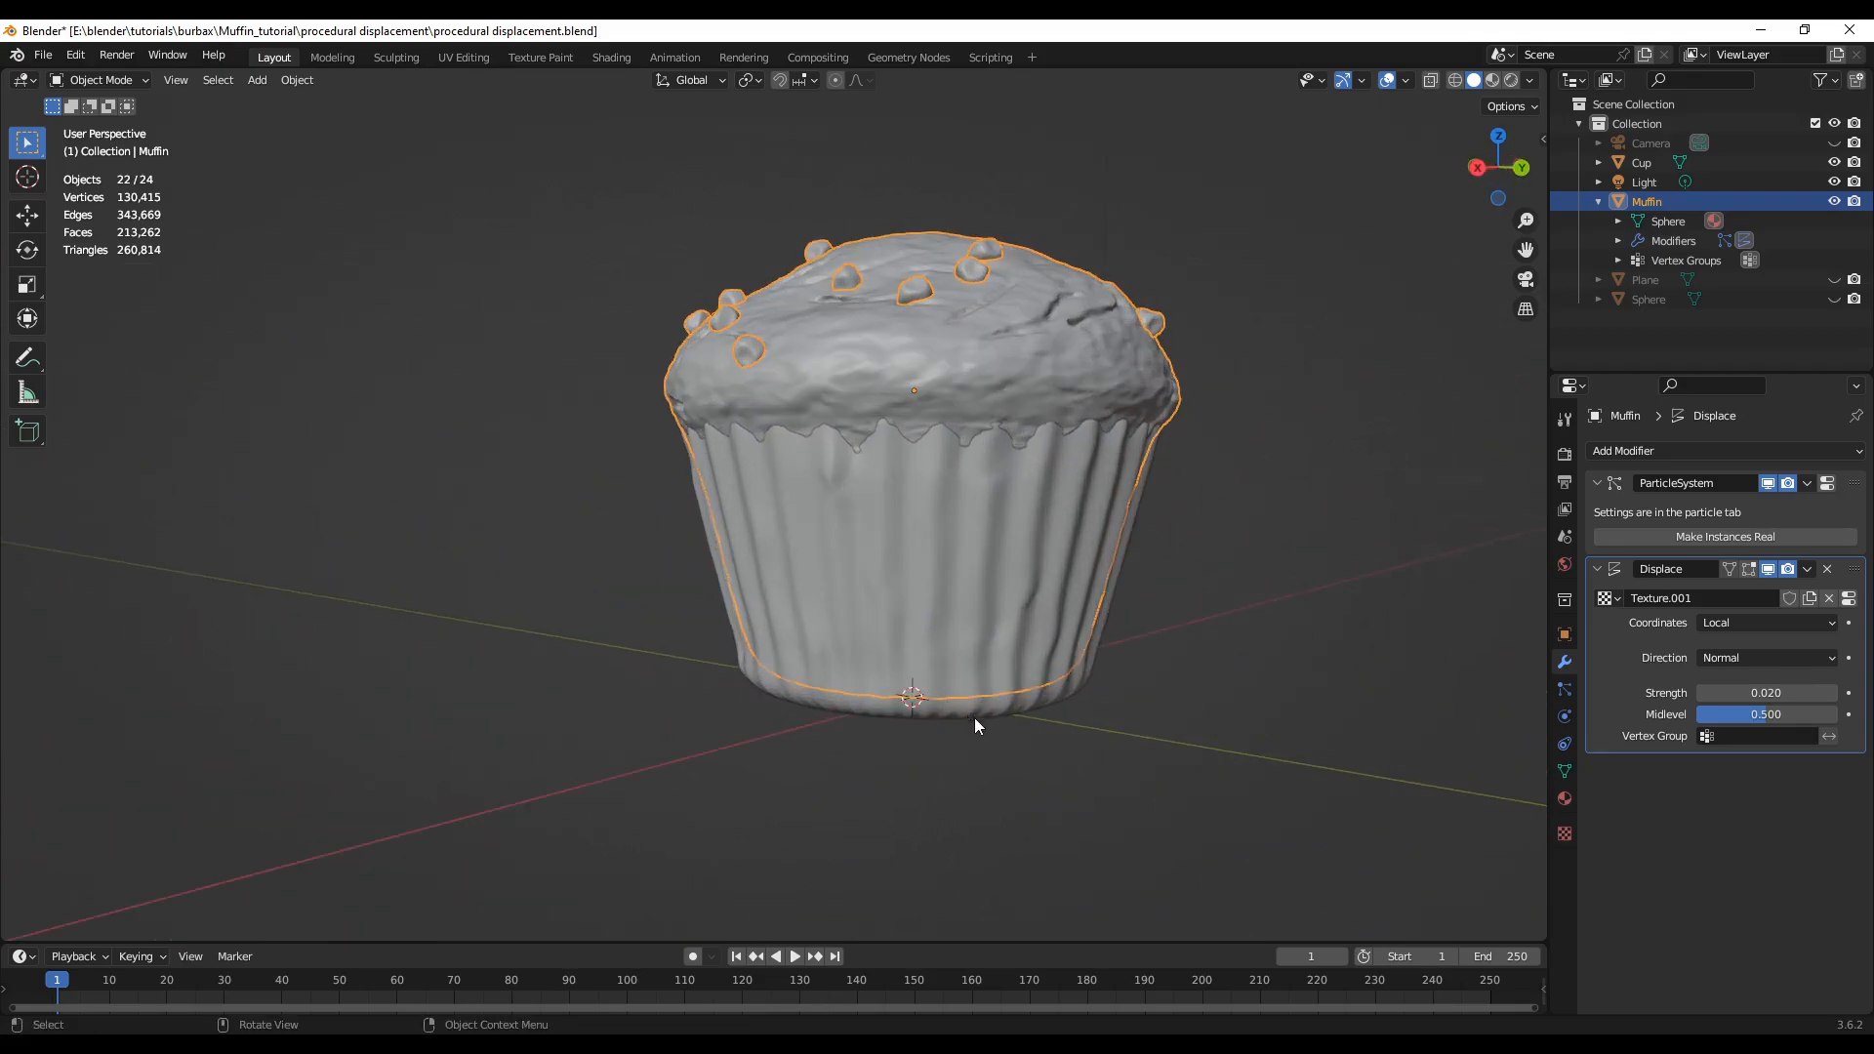
pyautogui.moveTo(974, 725); pyautogui.dragTo(1160, 391, button='middle')
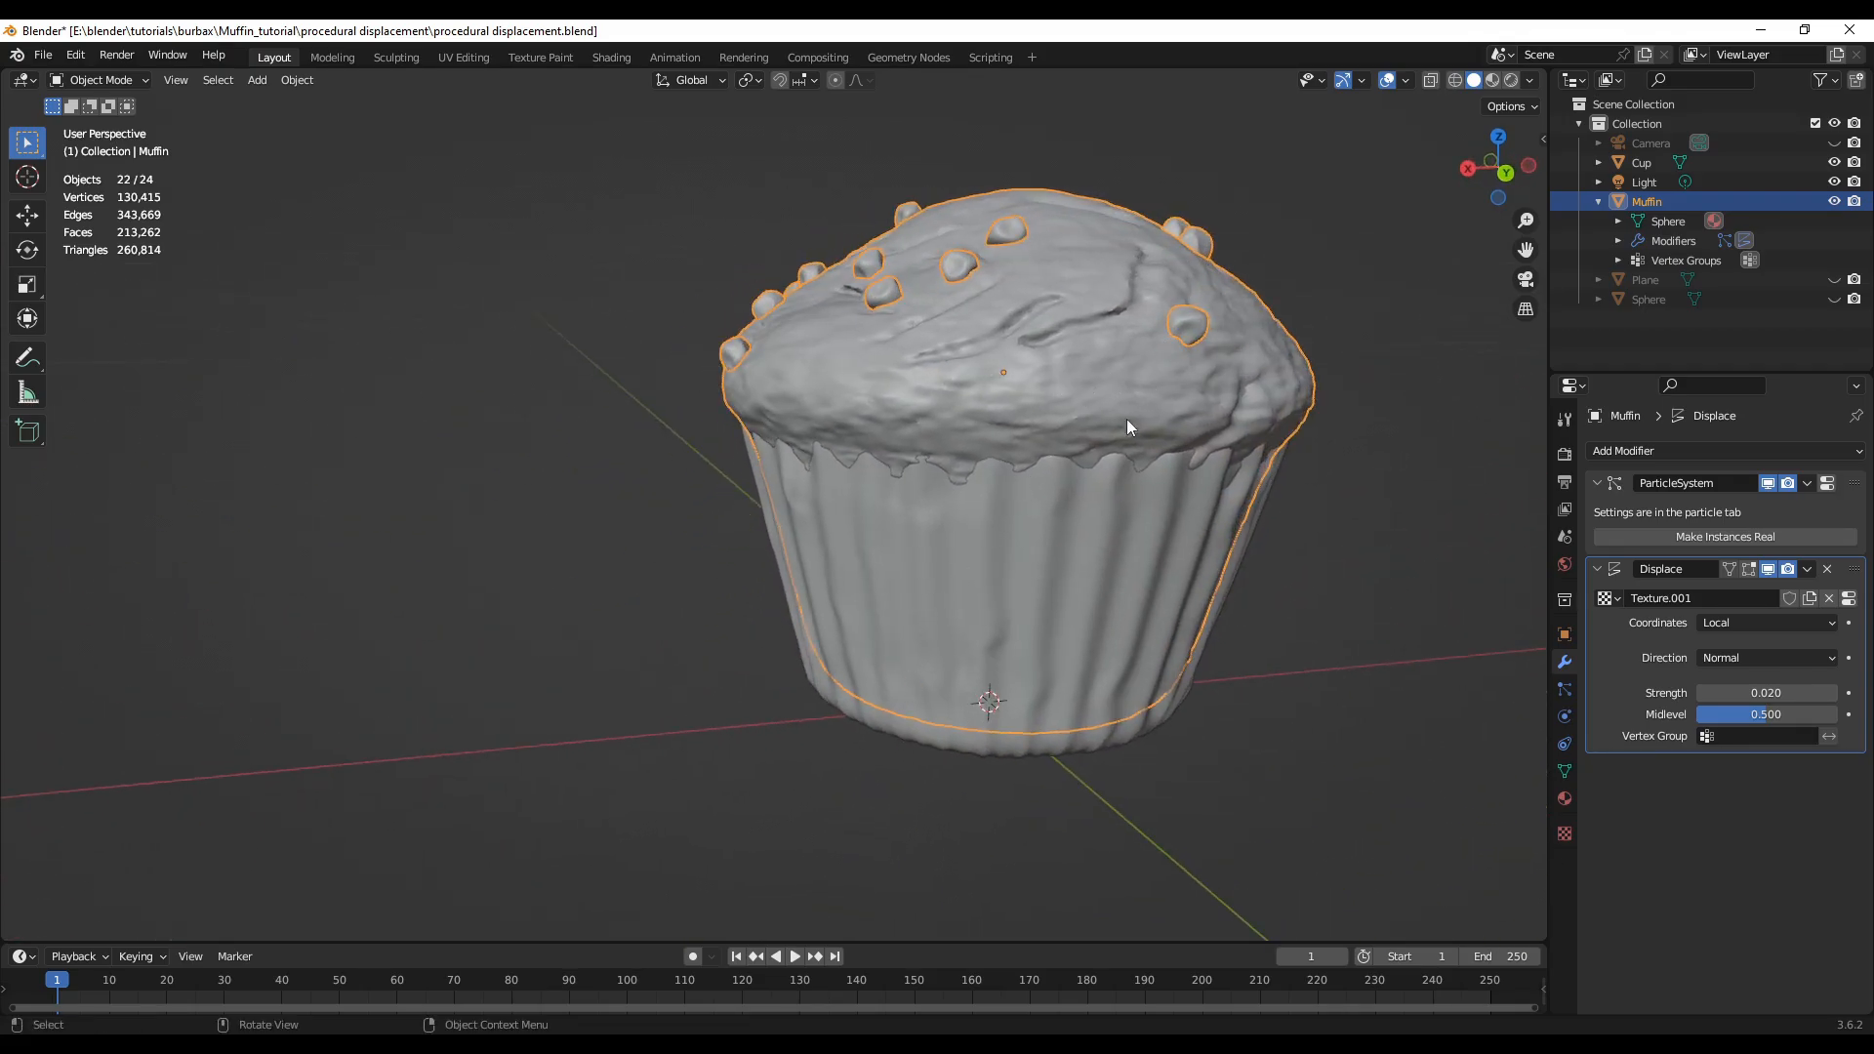
pyautogui.scroll(2, 1022, 683)
pyautogui.moveTo(1192, 646); pyautogui.dragTo(947, 482, button='middle')
pyautogui.scroll(1, 947, 482)
pyautogui.scroll(-4, 1062, 601)
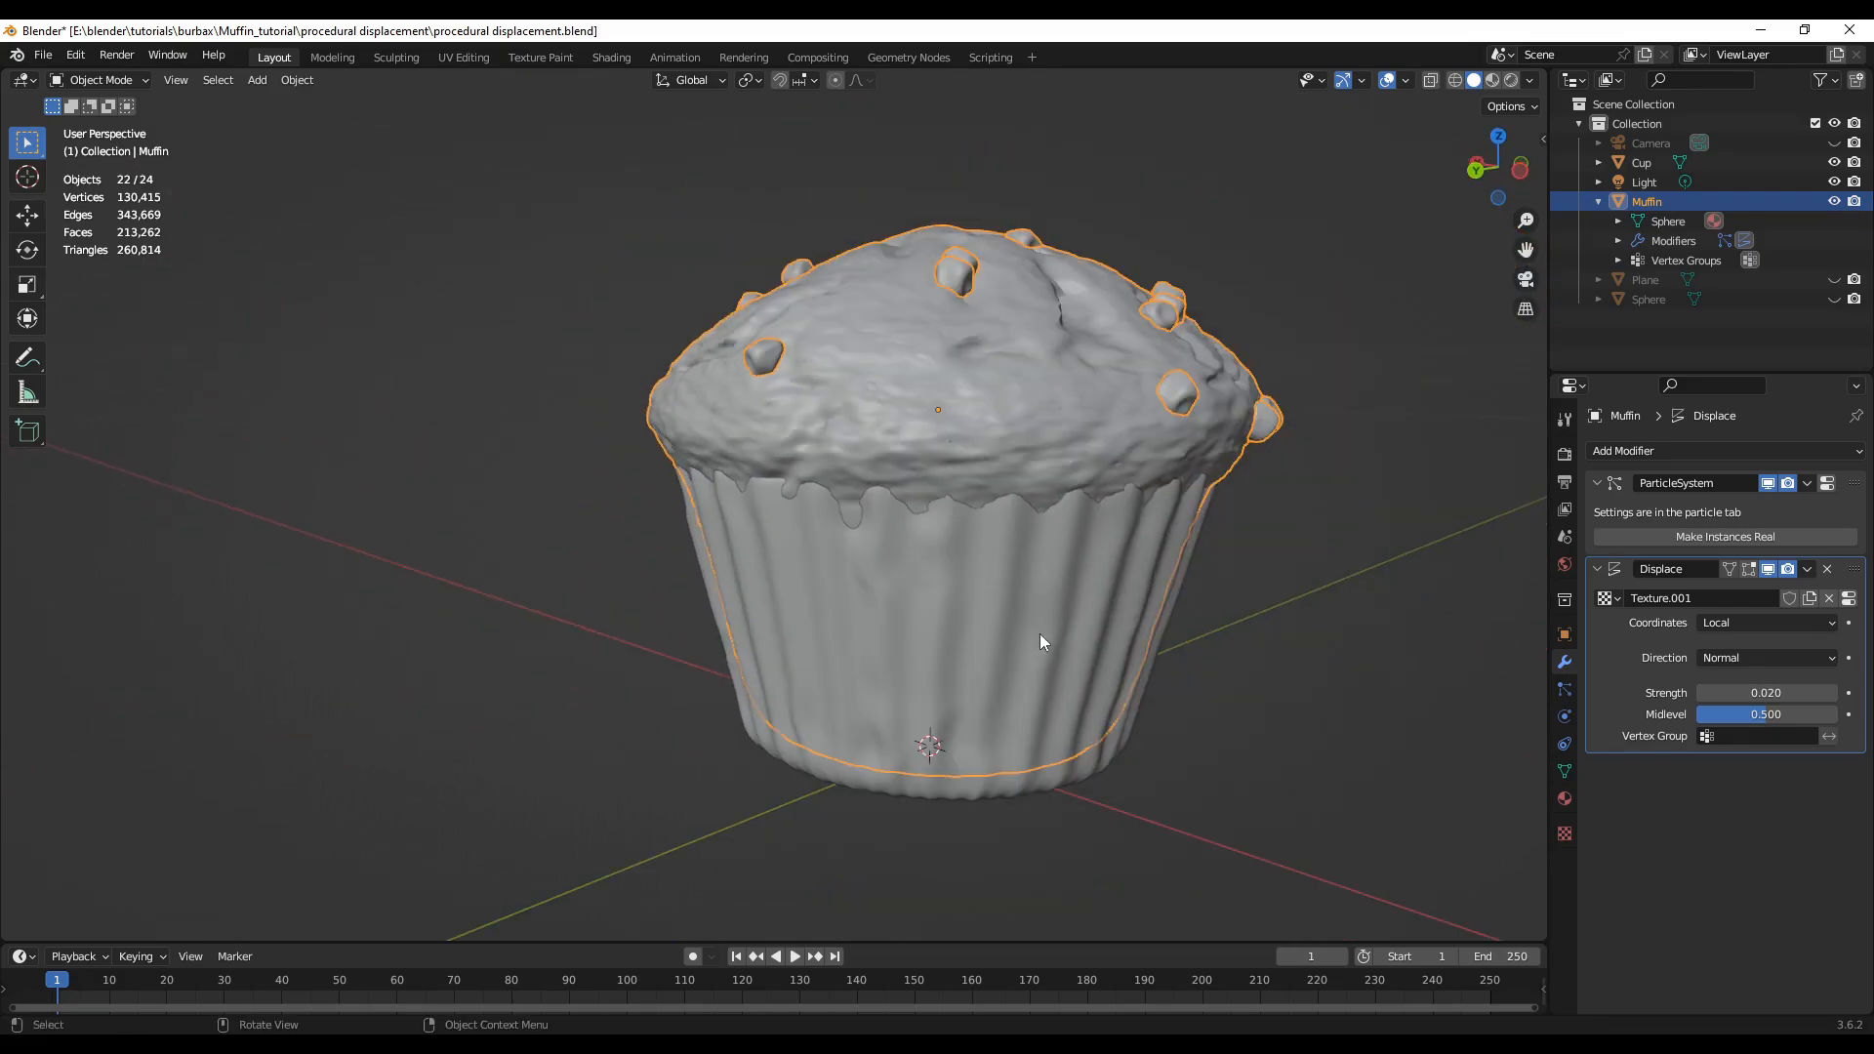
pyautogui.moveTo(1040, 634); pyautogui.dragTo(1098, 586, button='middle')
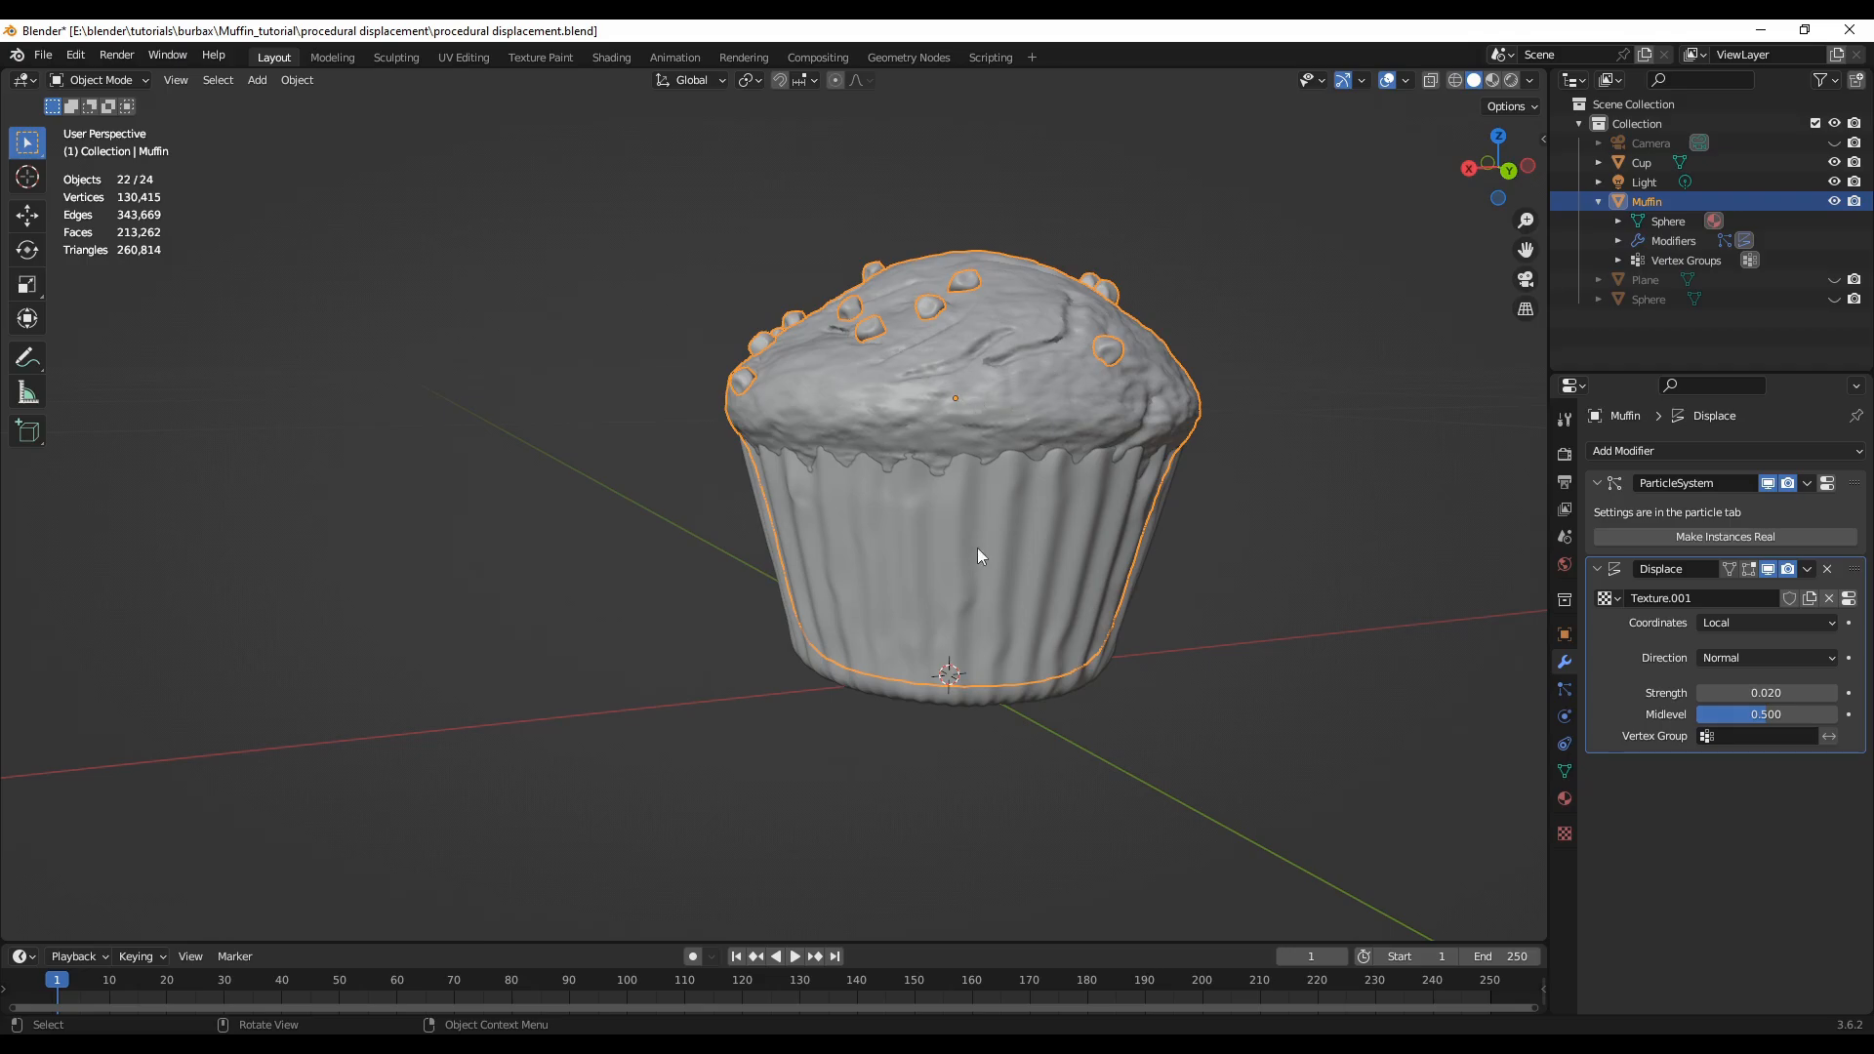
pyautogui.moveTo(979, 554)
pyautogui.mouseDown(button='middle')
pyautogui.moveTo(1030, 605)
pyautogui.moveTo(980, 582)
pyautogui.mouseUp(button='middle')
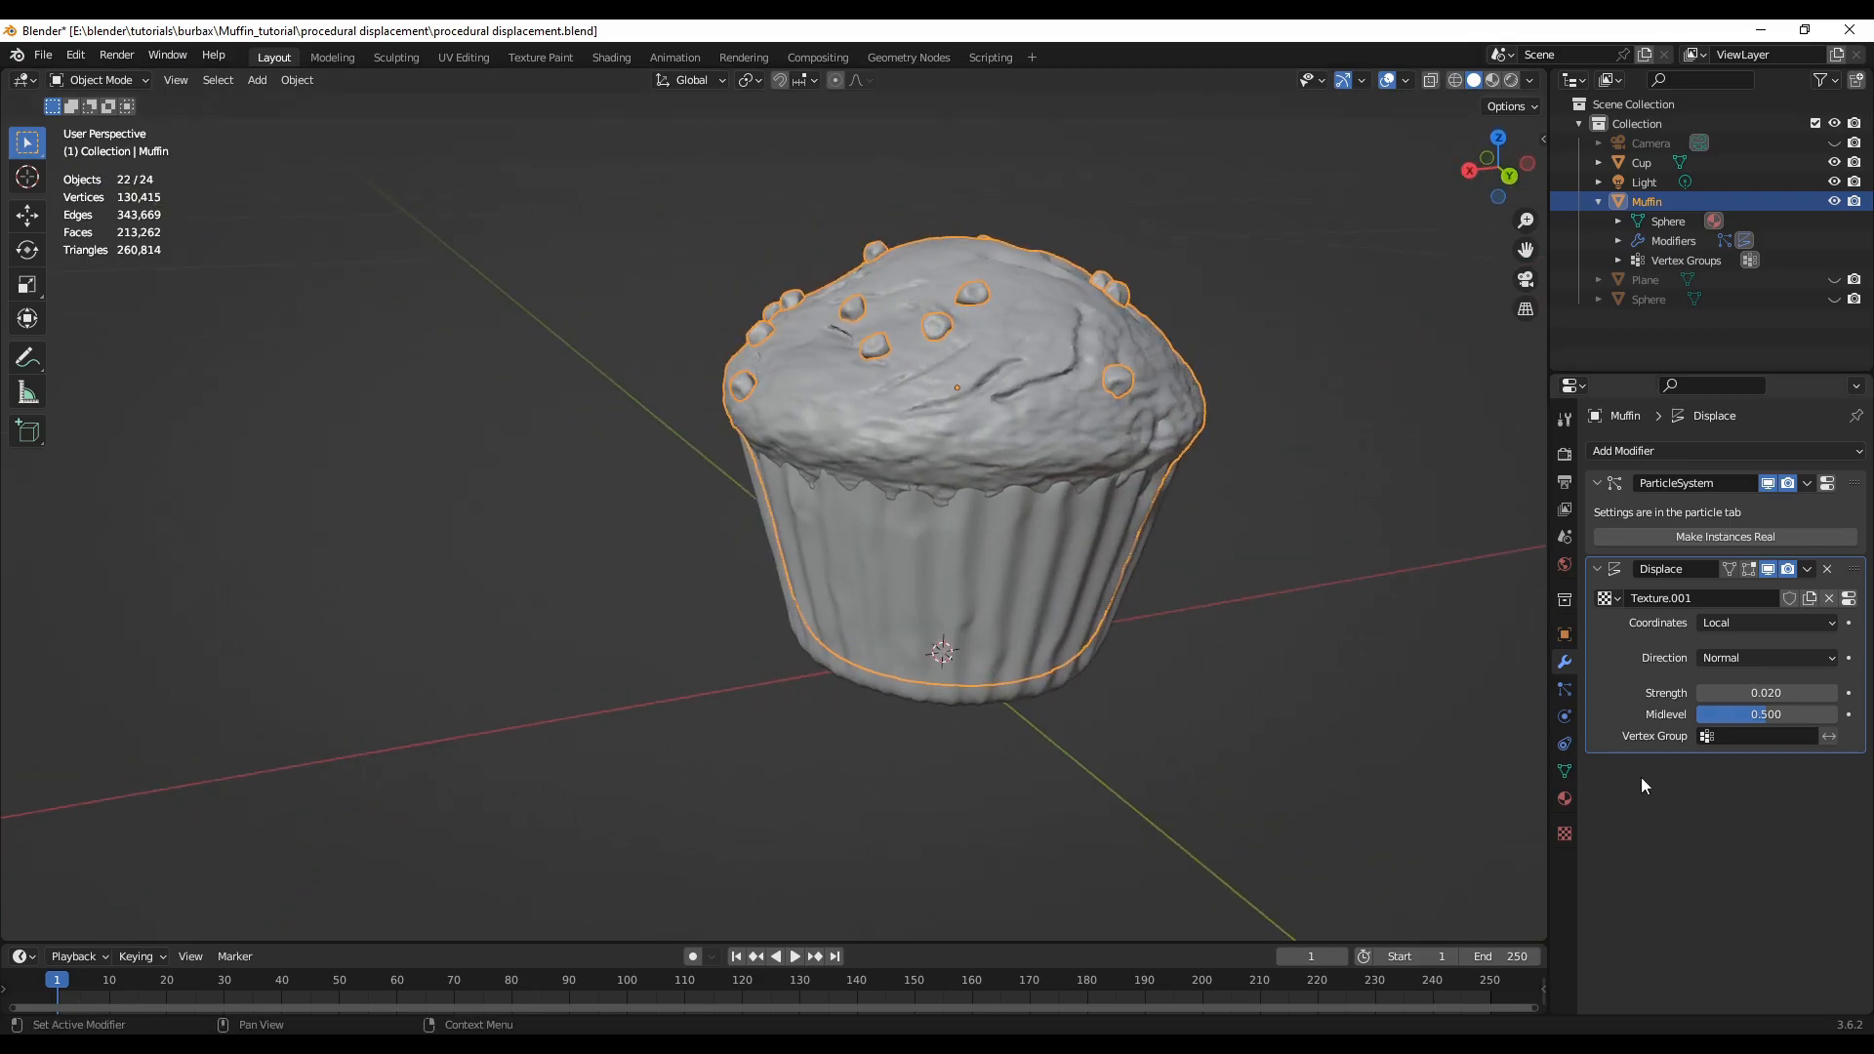
# - Set the Clouds texture's noise size to 0.00 for a finer displacement pattern
pyautogui.click(1564, 832)
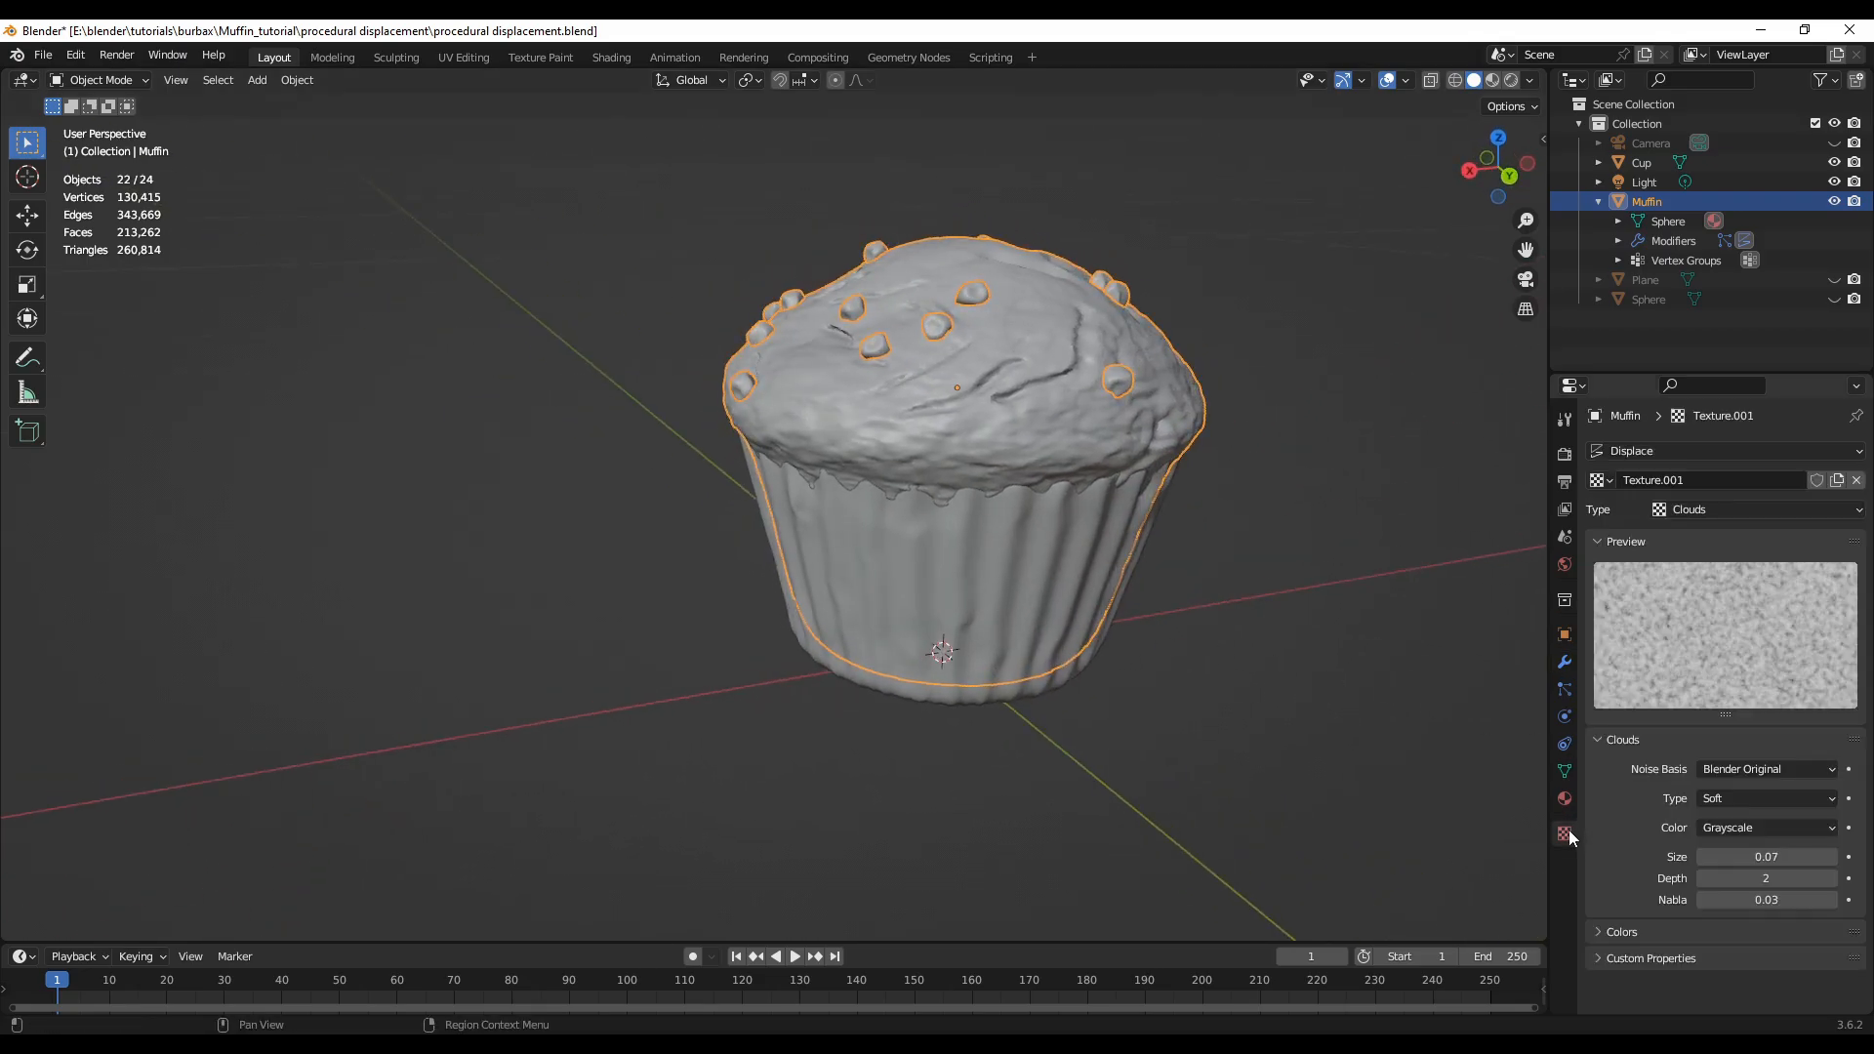
pyautogui.click(1780, 857)
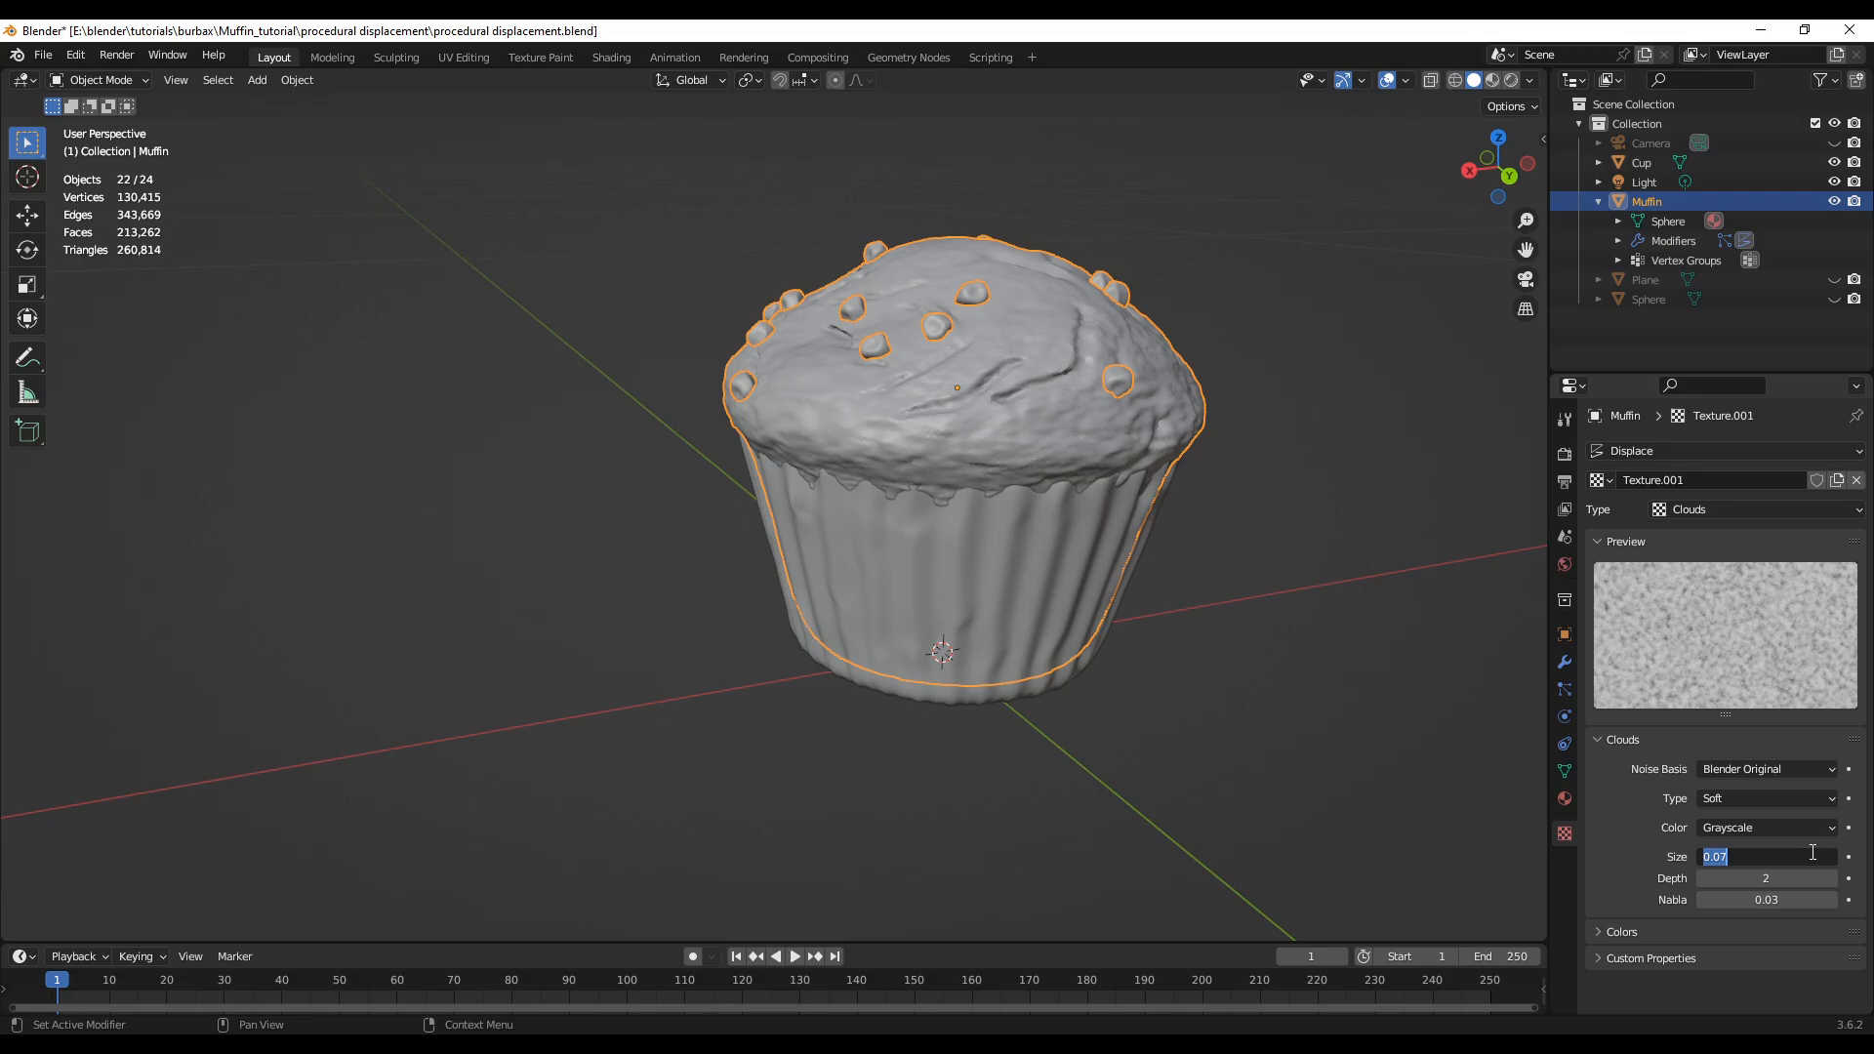
pyautogui.write('0.00')
pyautogui.press('Return')
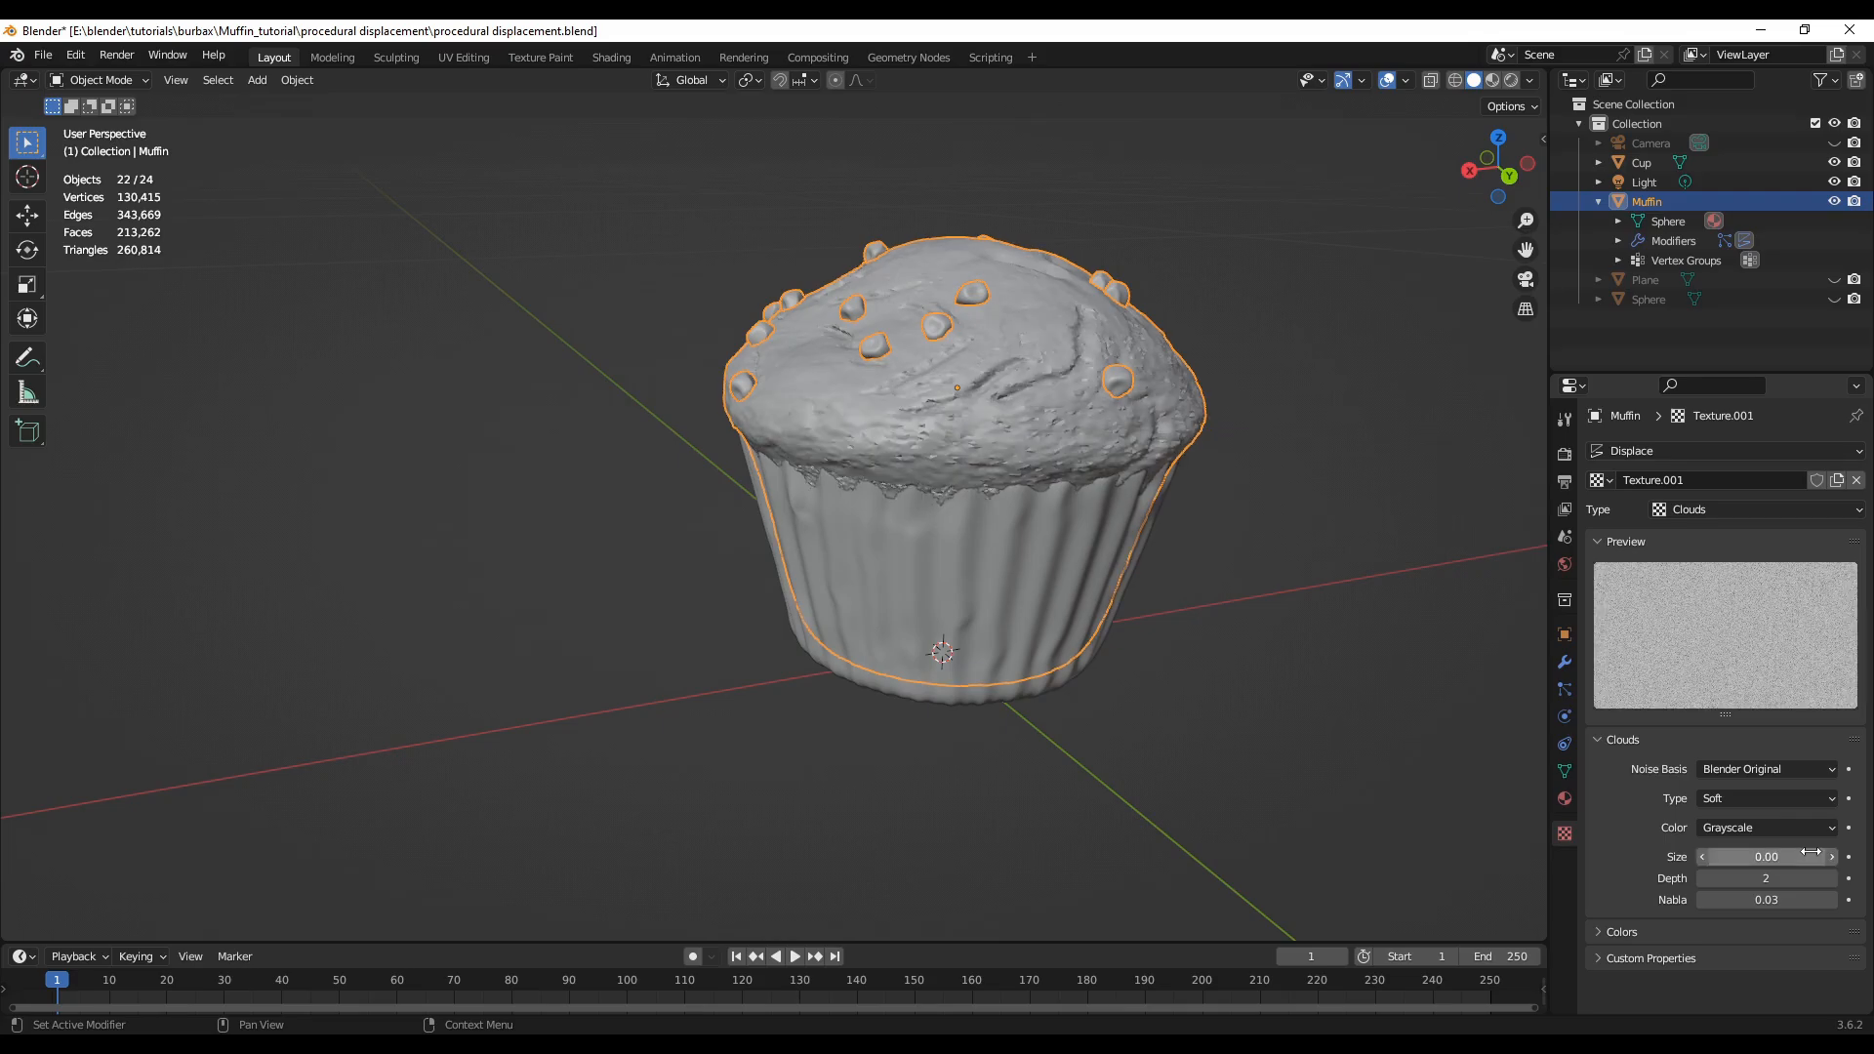
# - Examine the finer surface detail around the muffin in Material Preview and Rendered shading
pyautogui.scroll(3, 1161, 496)
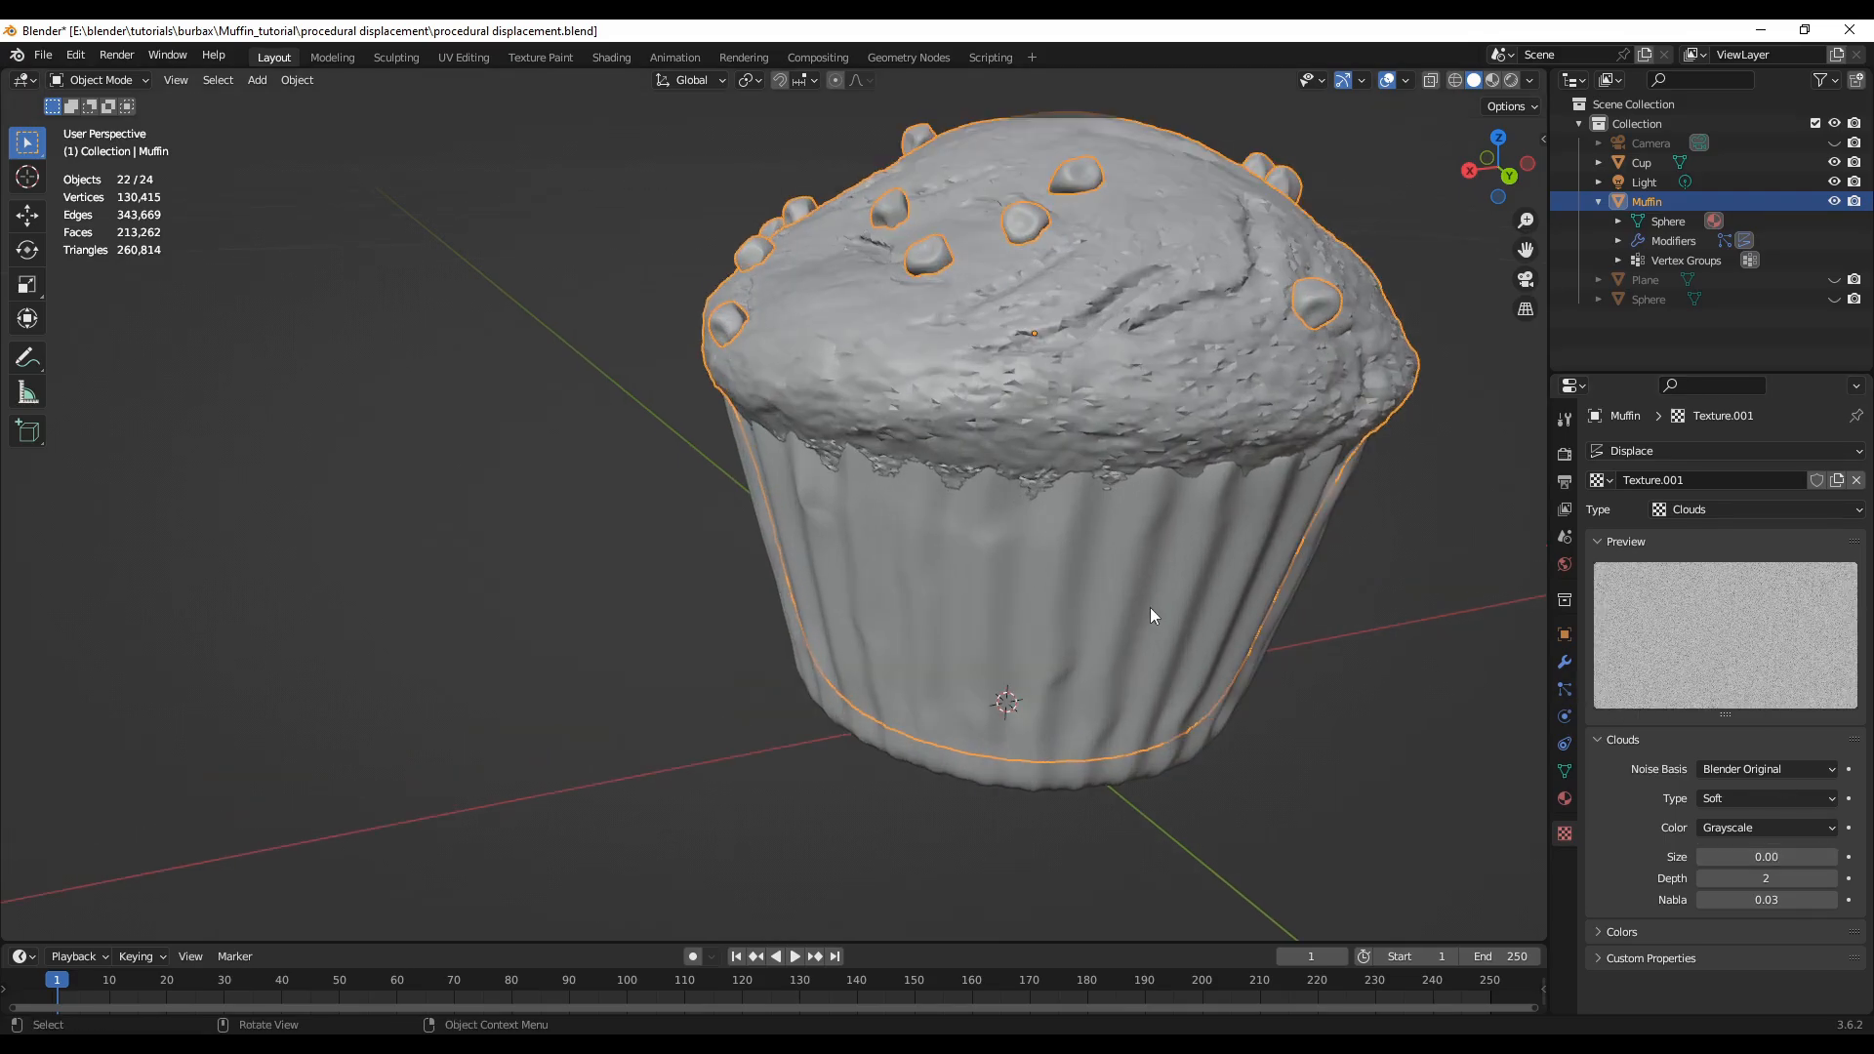
pyautogui.moveTo(1149, 607); pyautogui.dragTo(931, 605, button='middle')
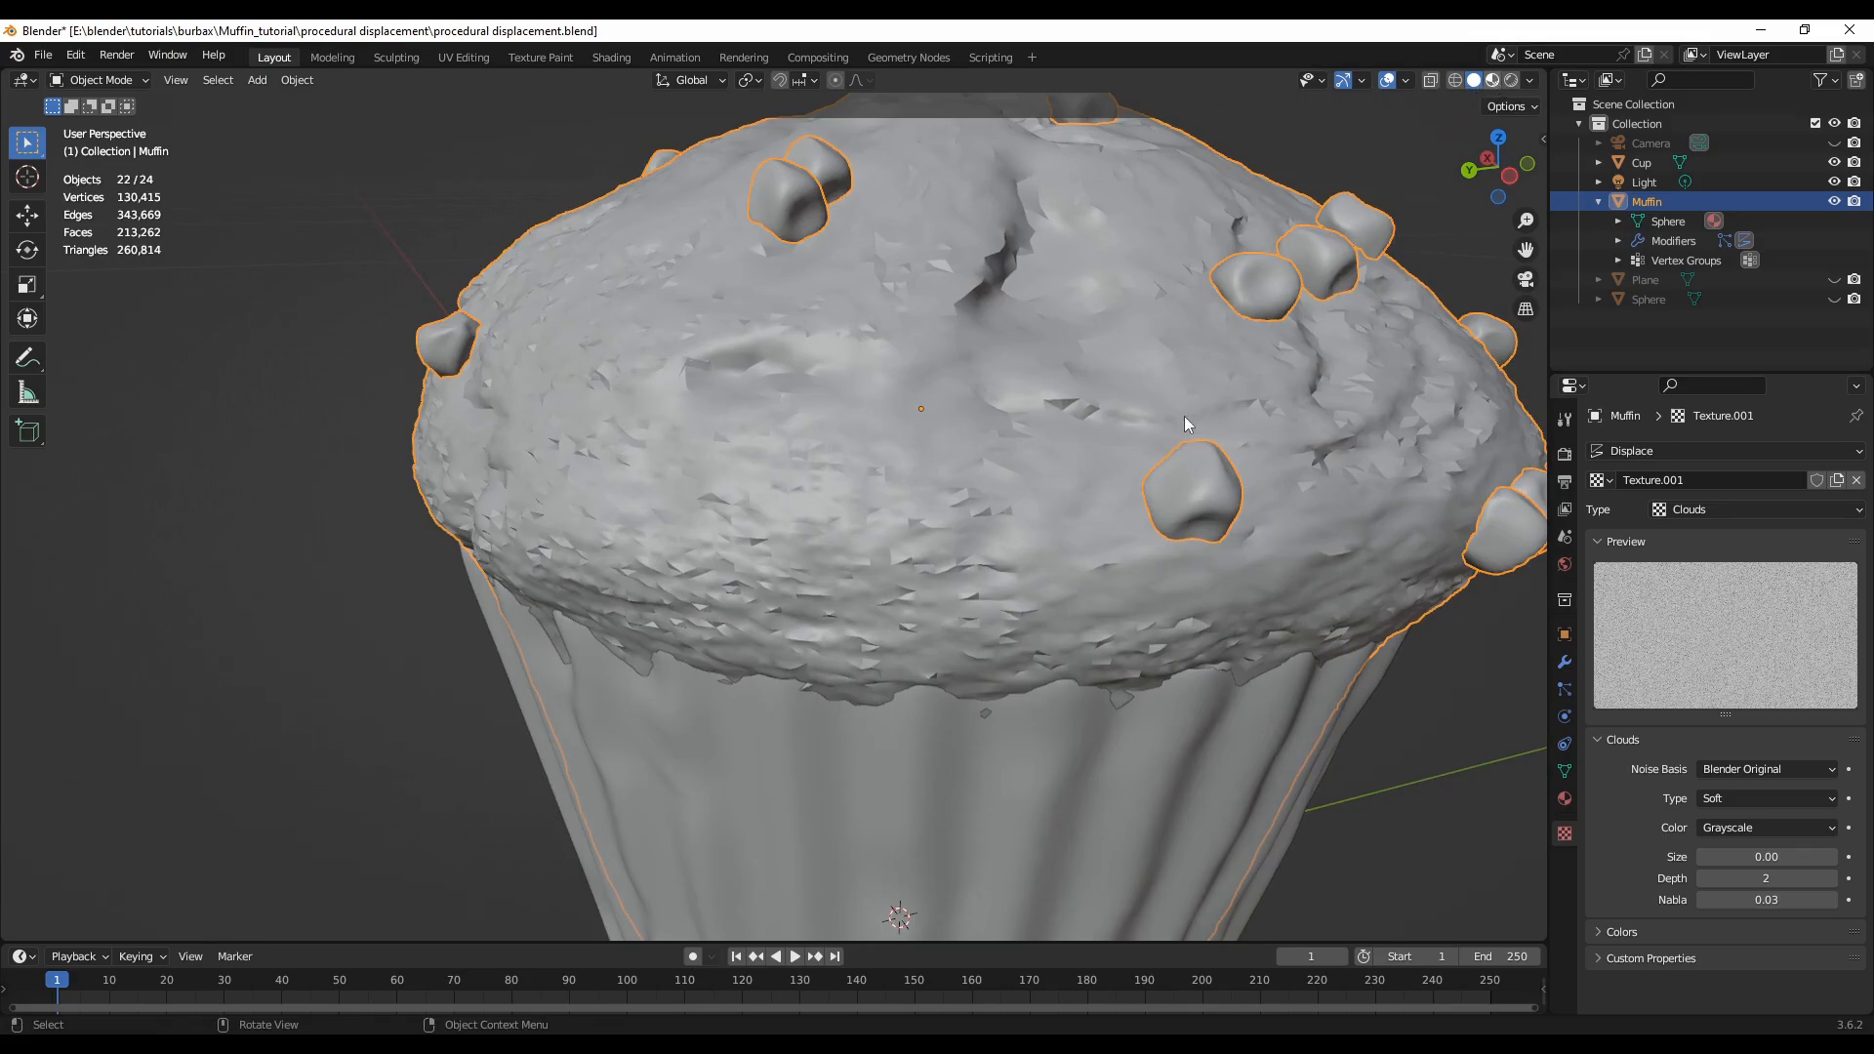
pyautogui.click(1492, 80)
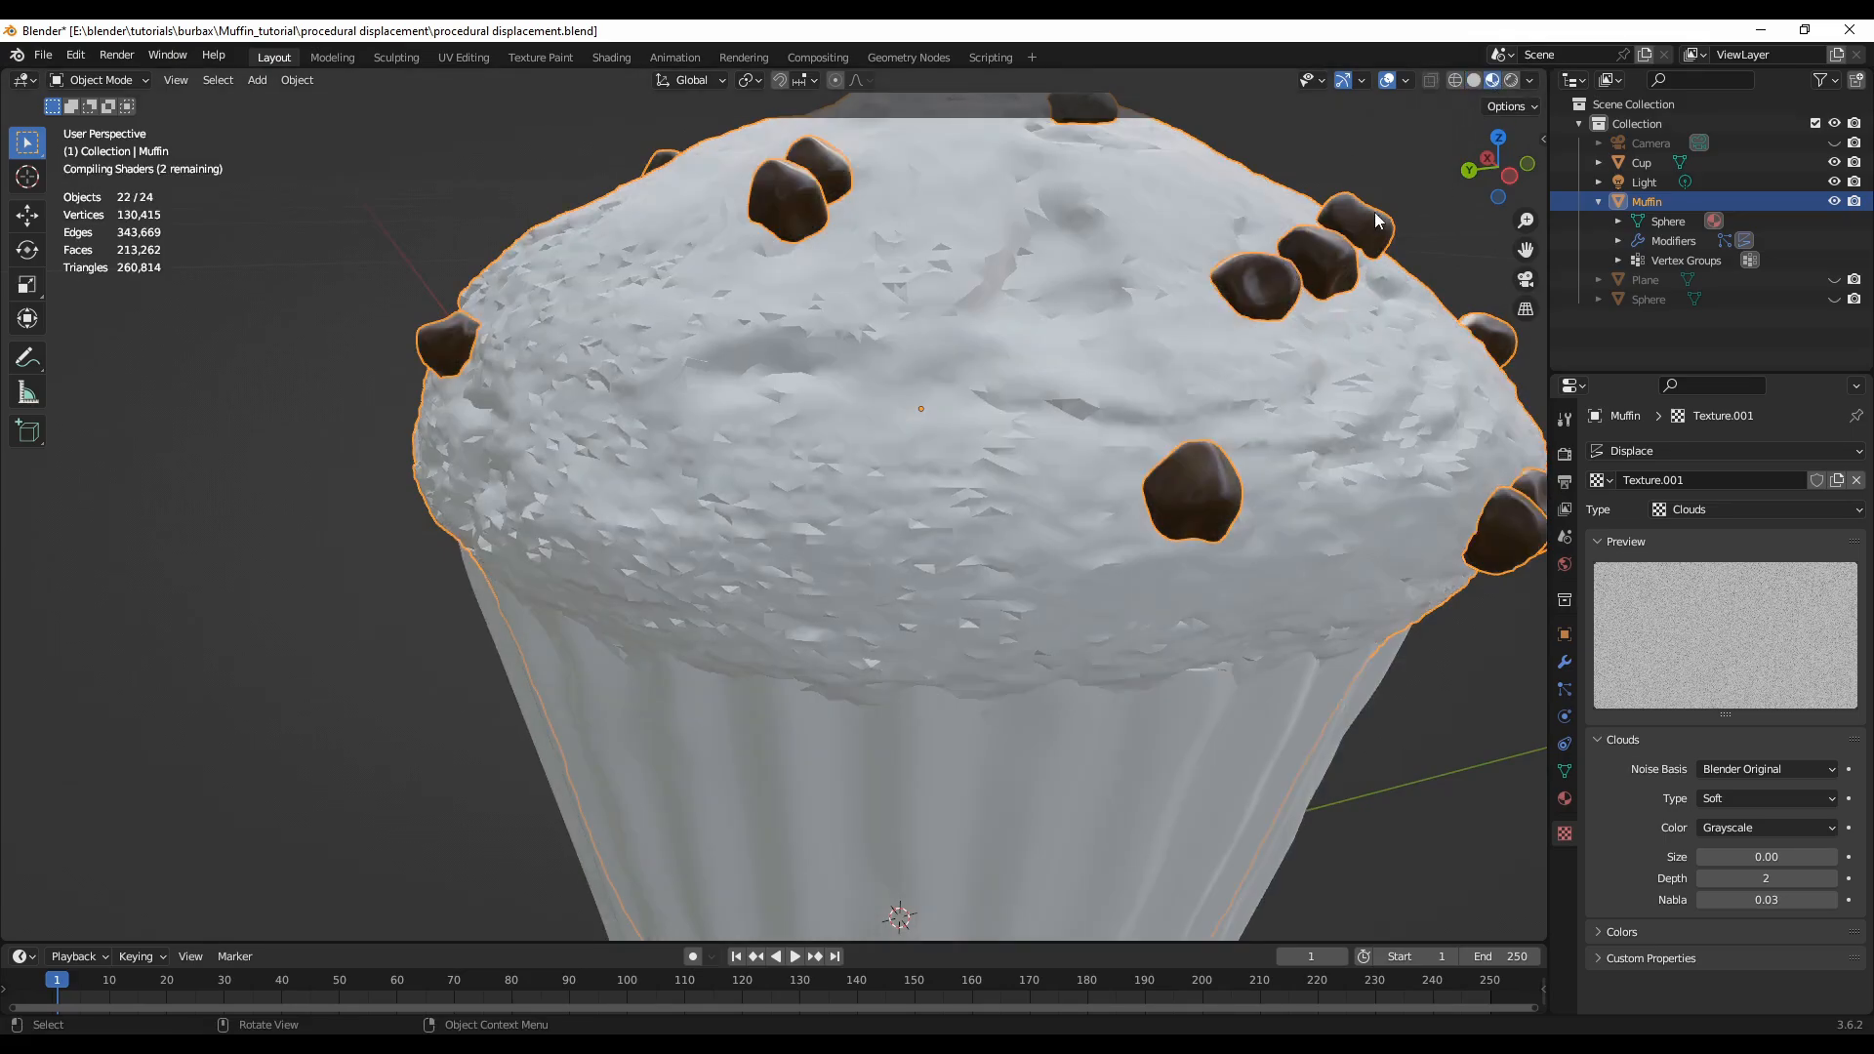
pyautogui.scroll(-6, 1074, 454)
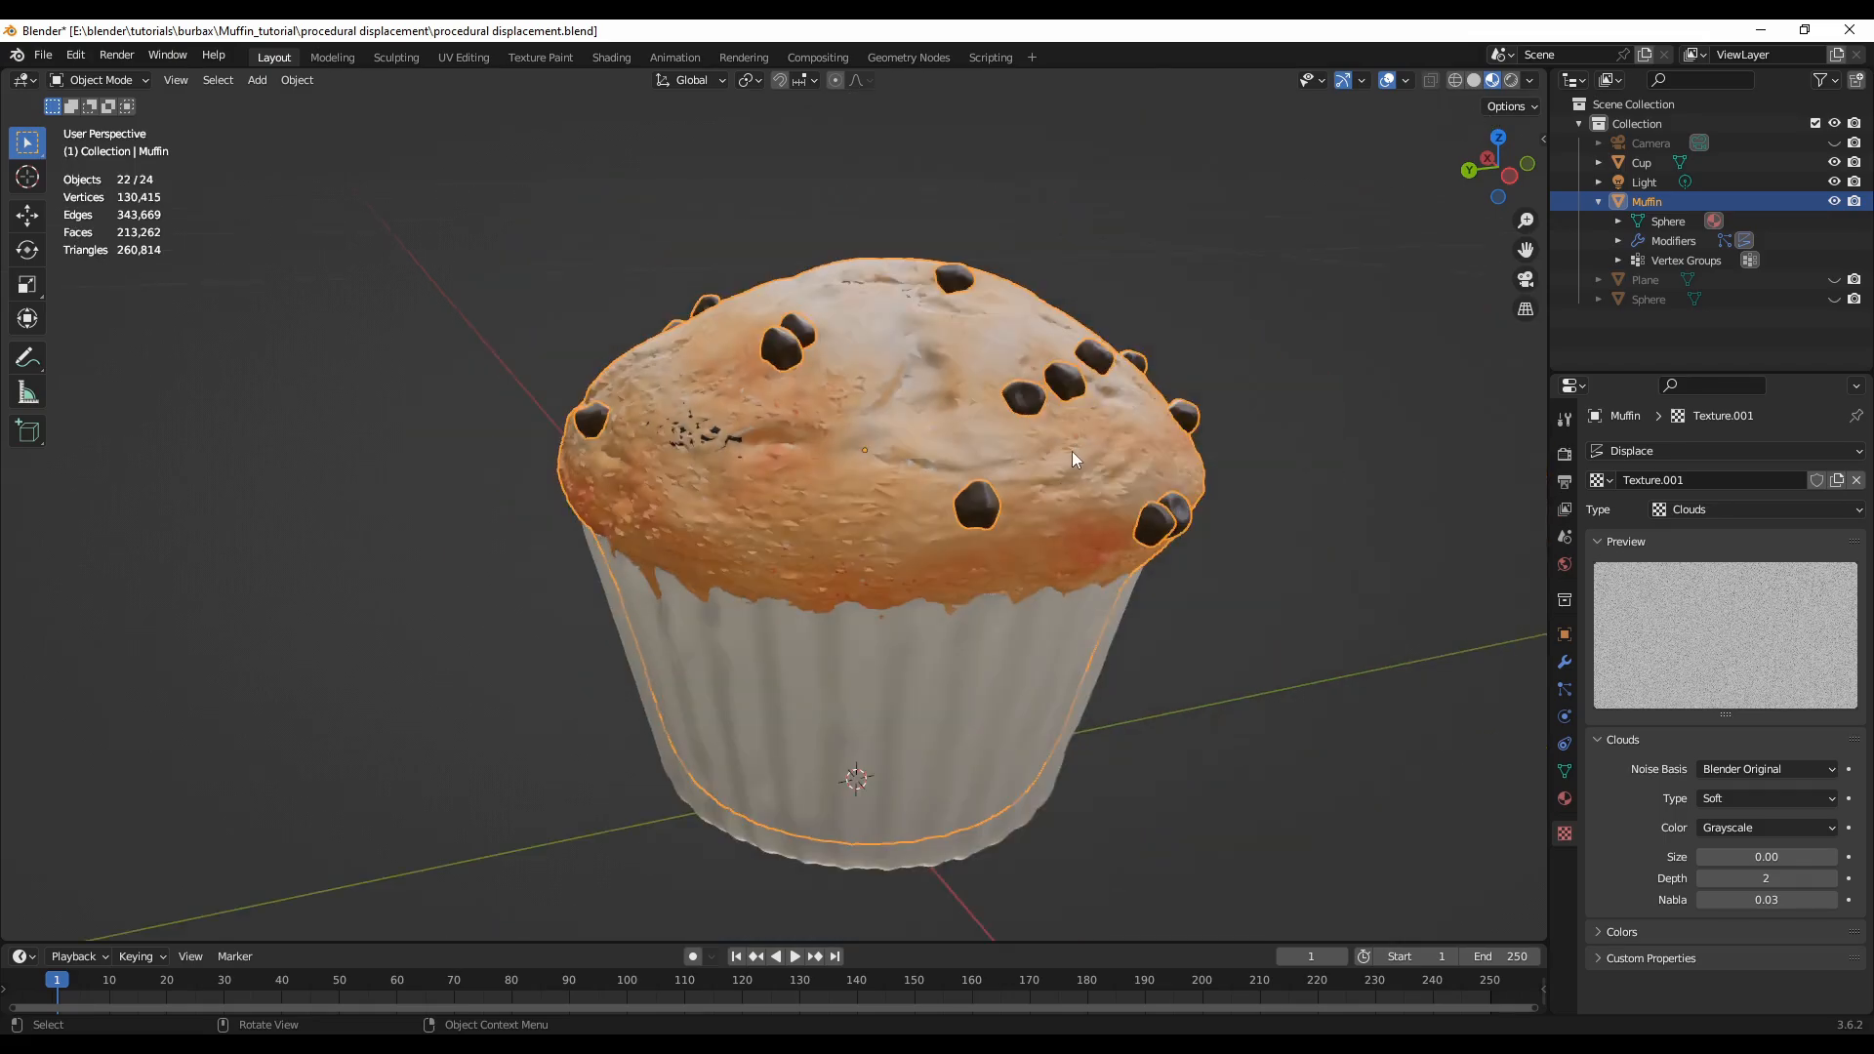
pyautogui.moveTo(887, 577); pyautogui.dragTo(1092, 570, button='middle')
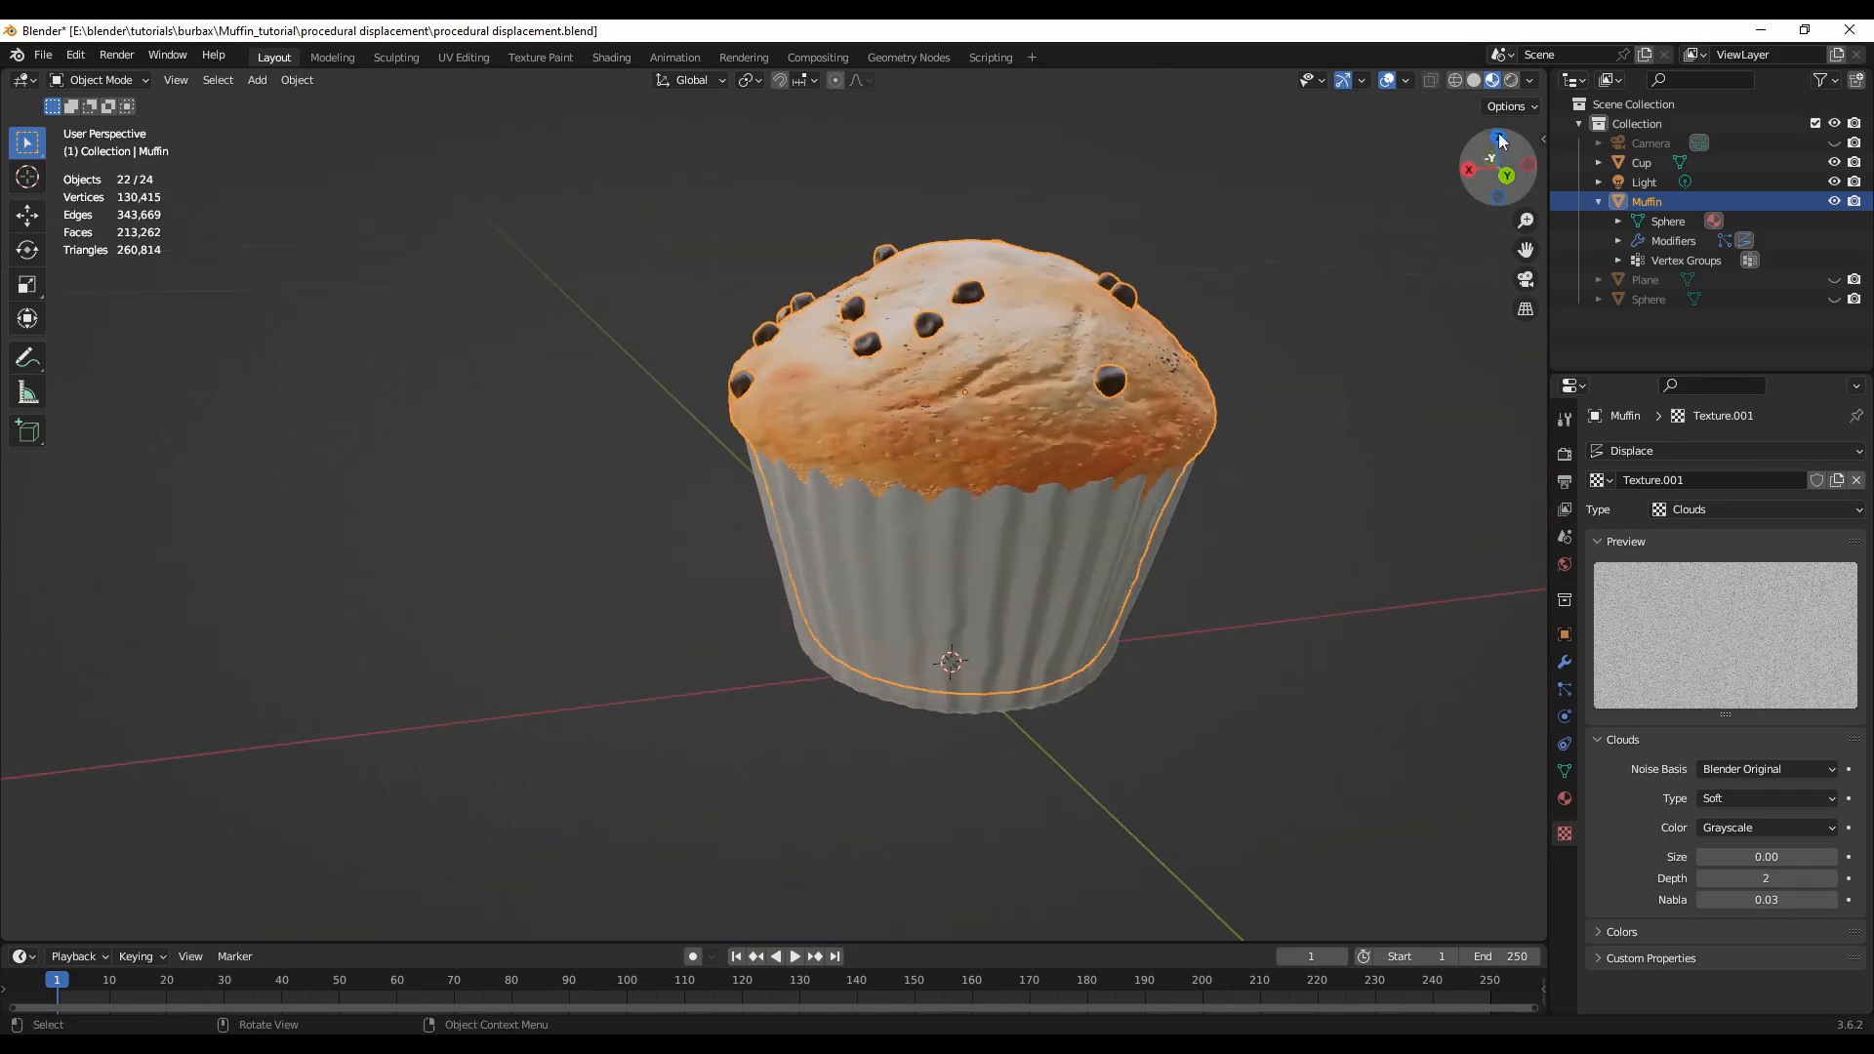
pyautogui.click(1511, 81)
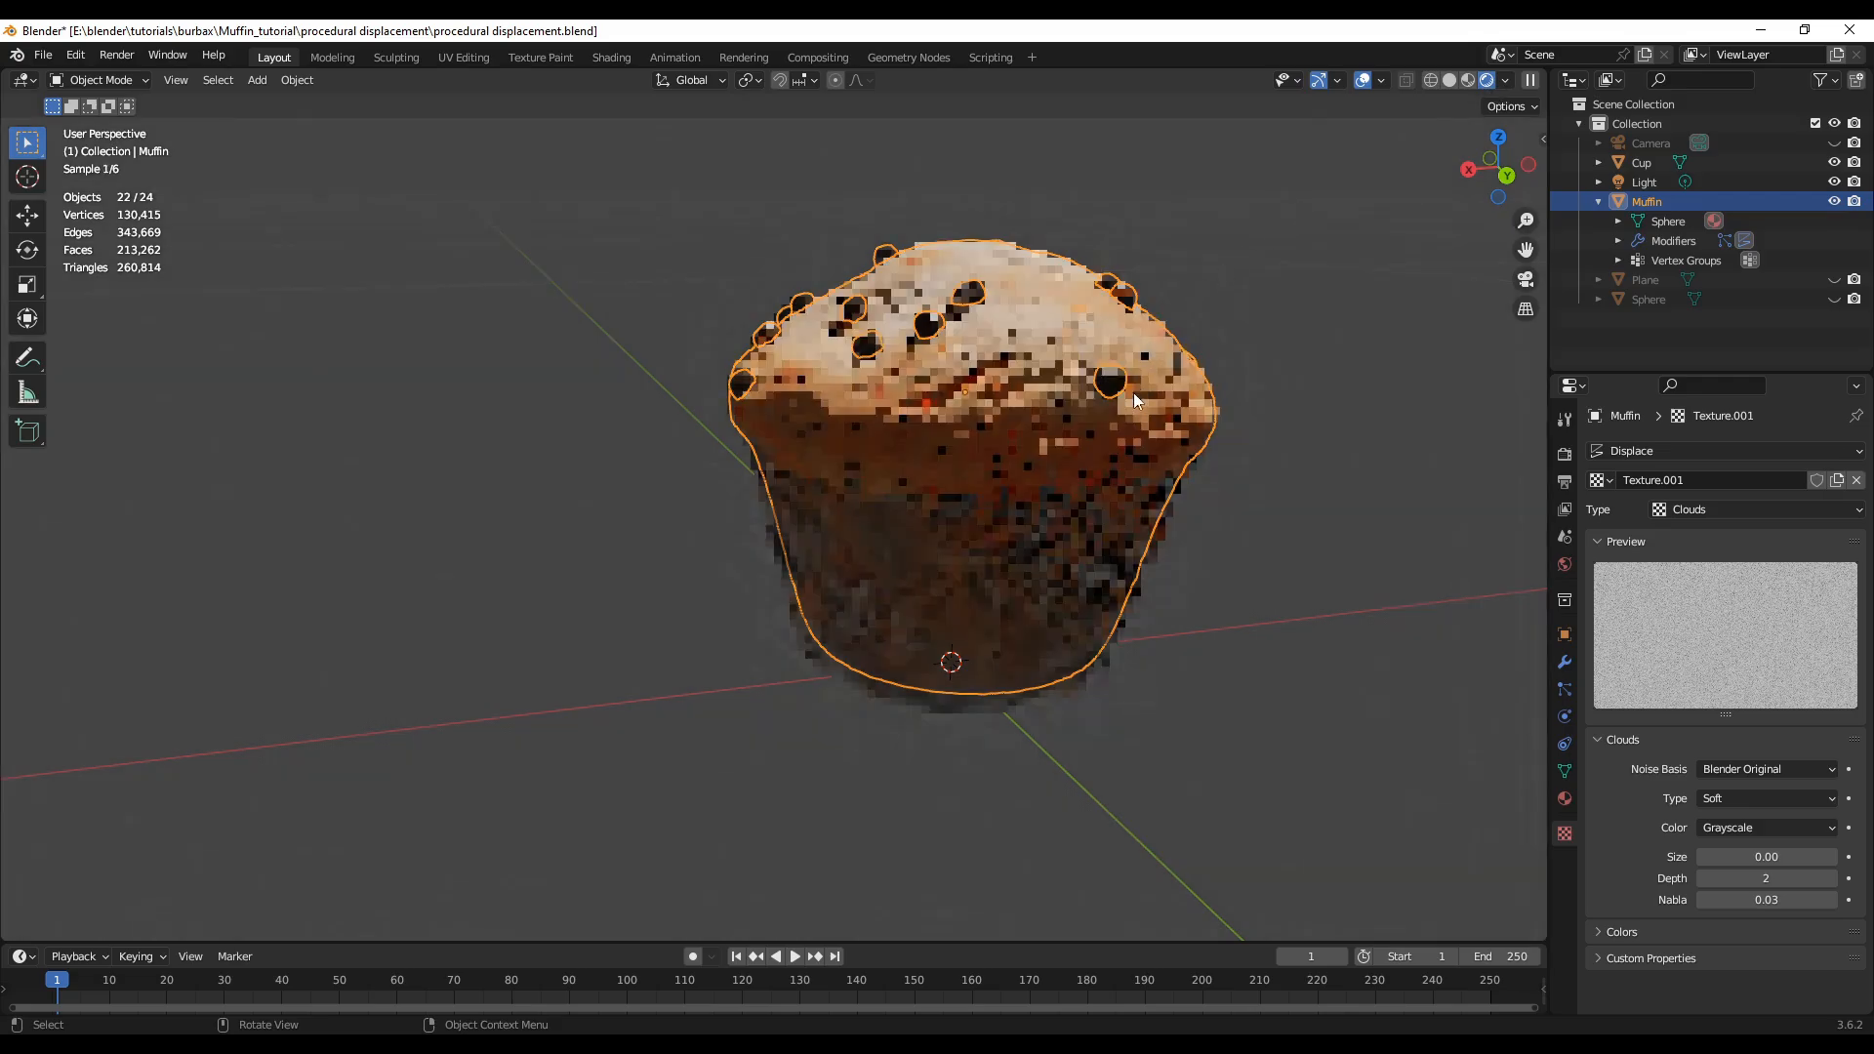
pyautogui.moveTo(1203, 573); pyautogui.dragTo(945, 578, button='middle')
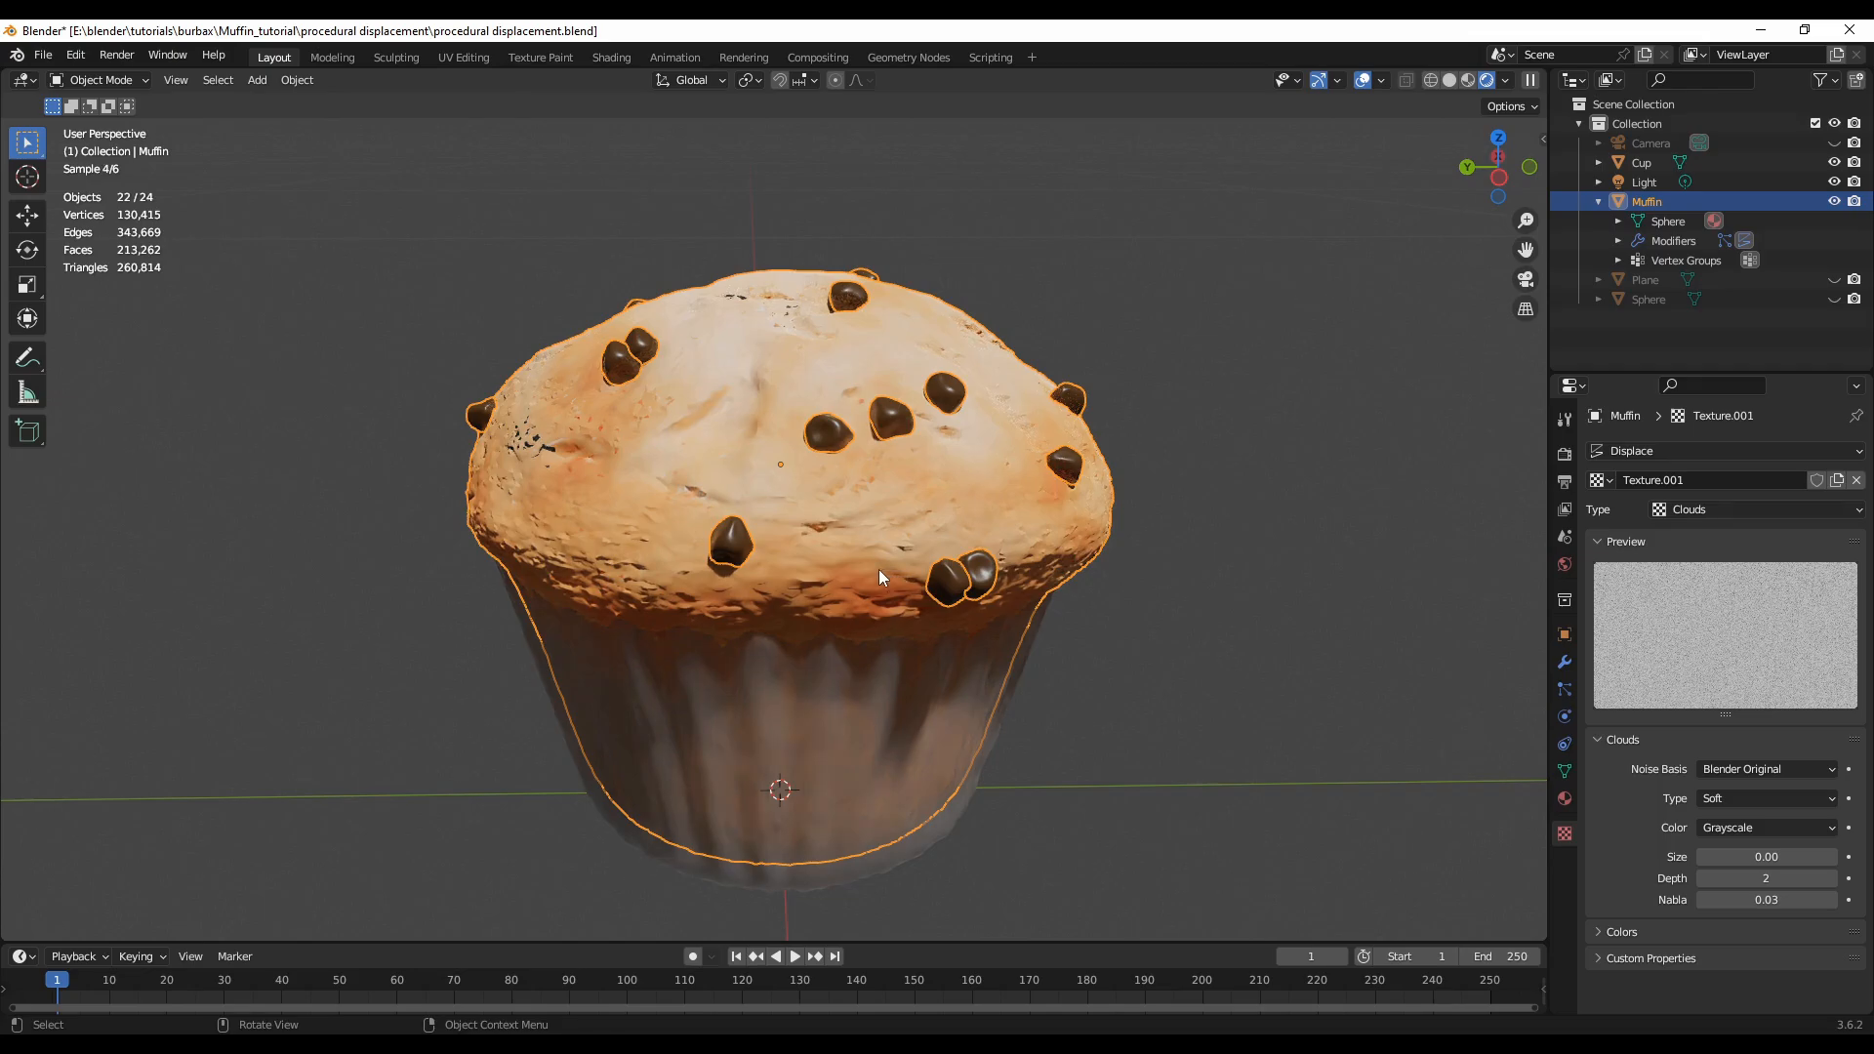
pyautogui.moveTo(879, 570); pyautogui.dragTo(902, 599, button='middle')
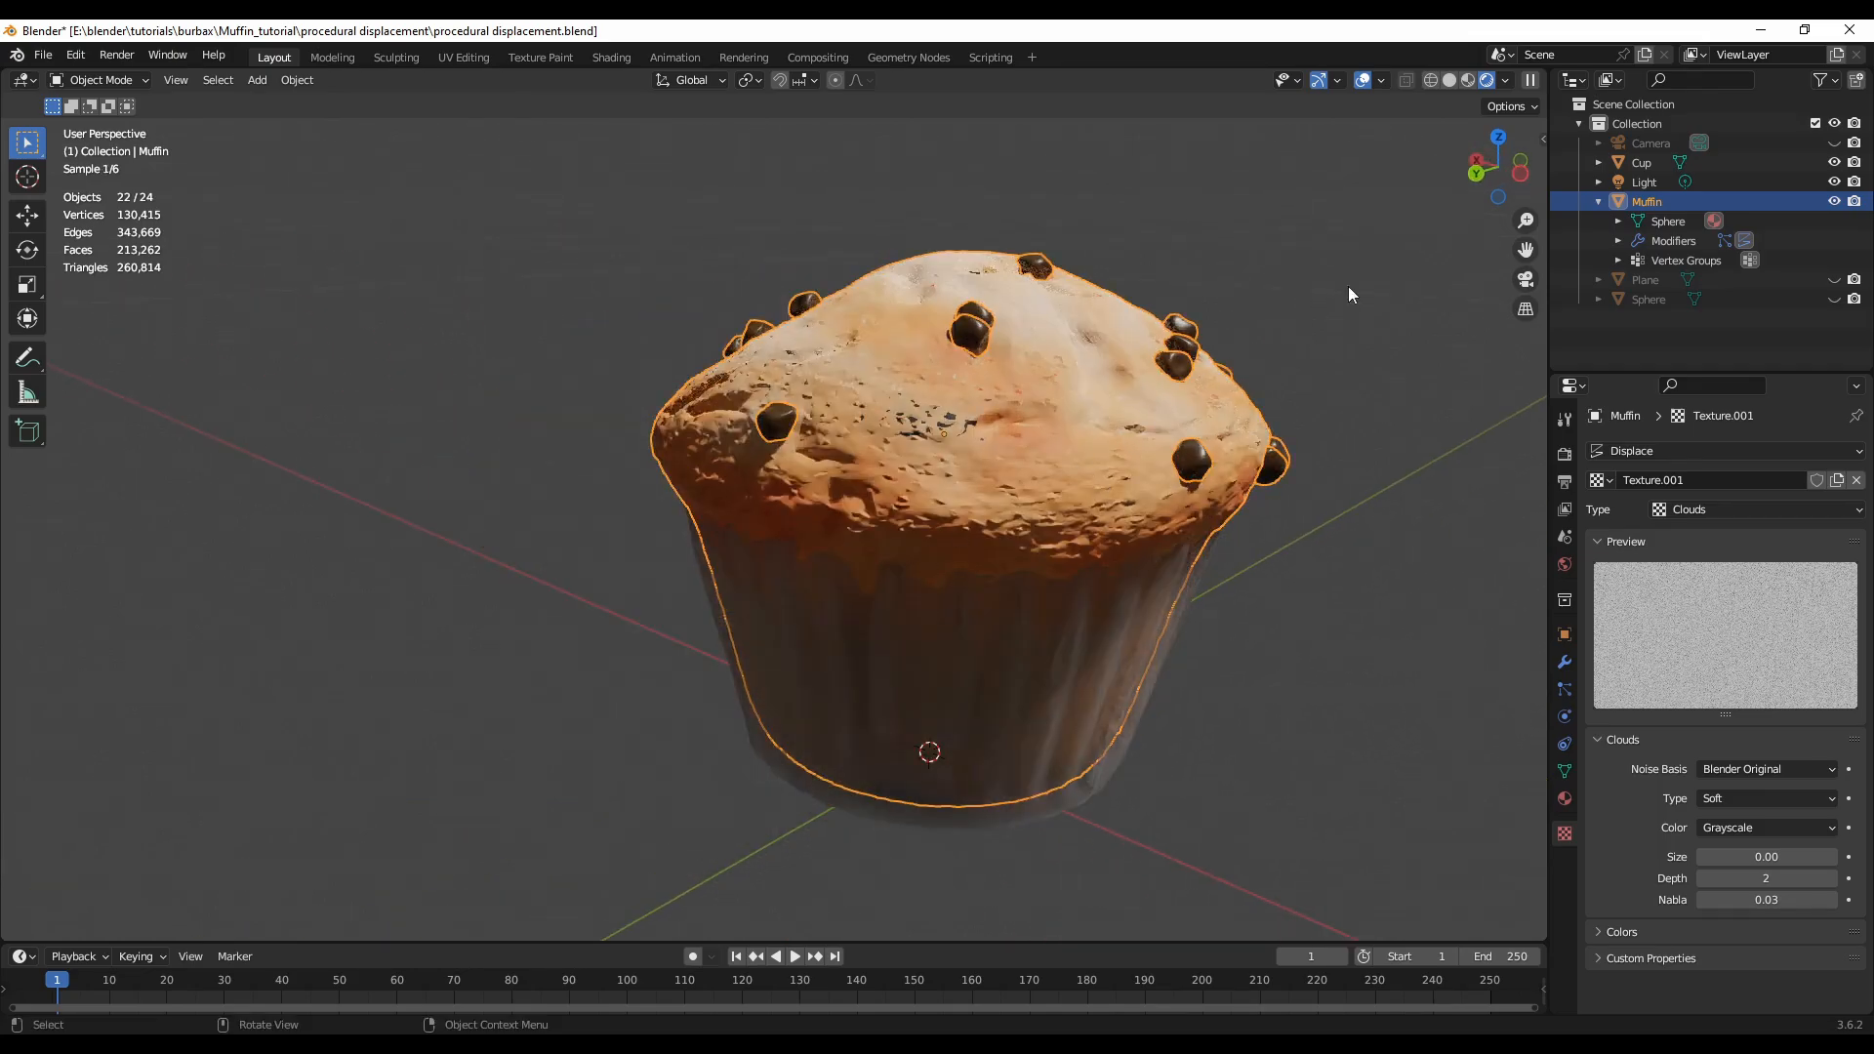
# - Switch back to Solid shading and examine the displaced crust up close along the muffin's lower rim
pyautogui.click(1449, 80)
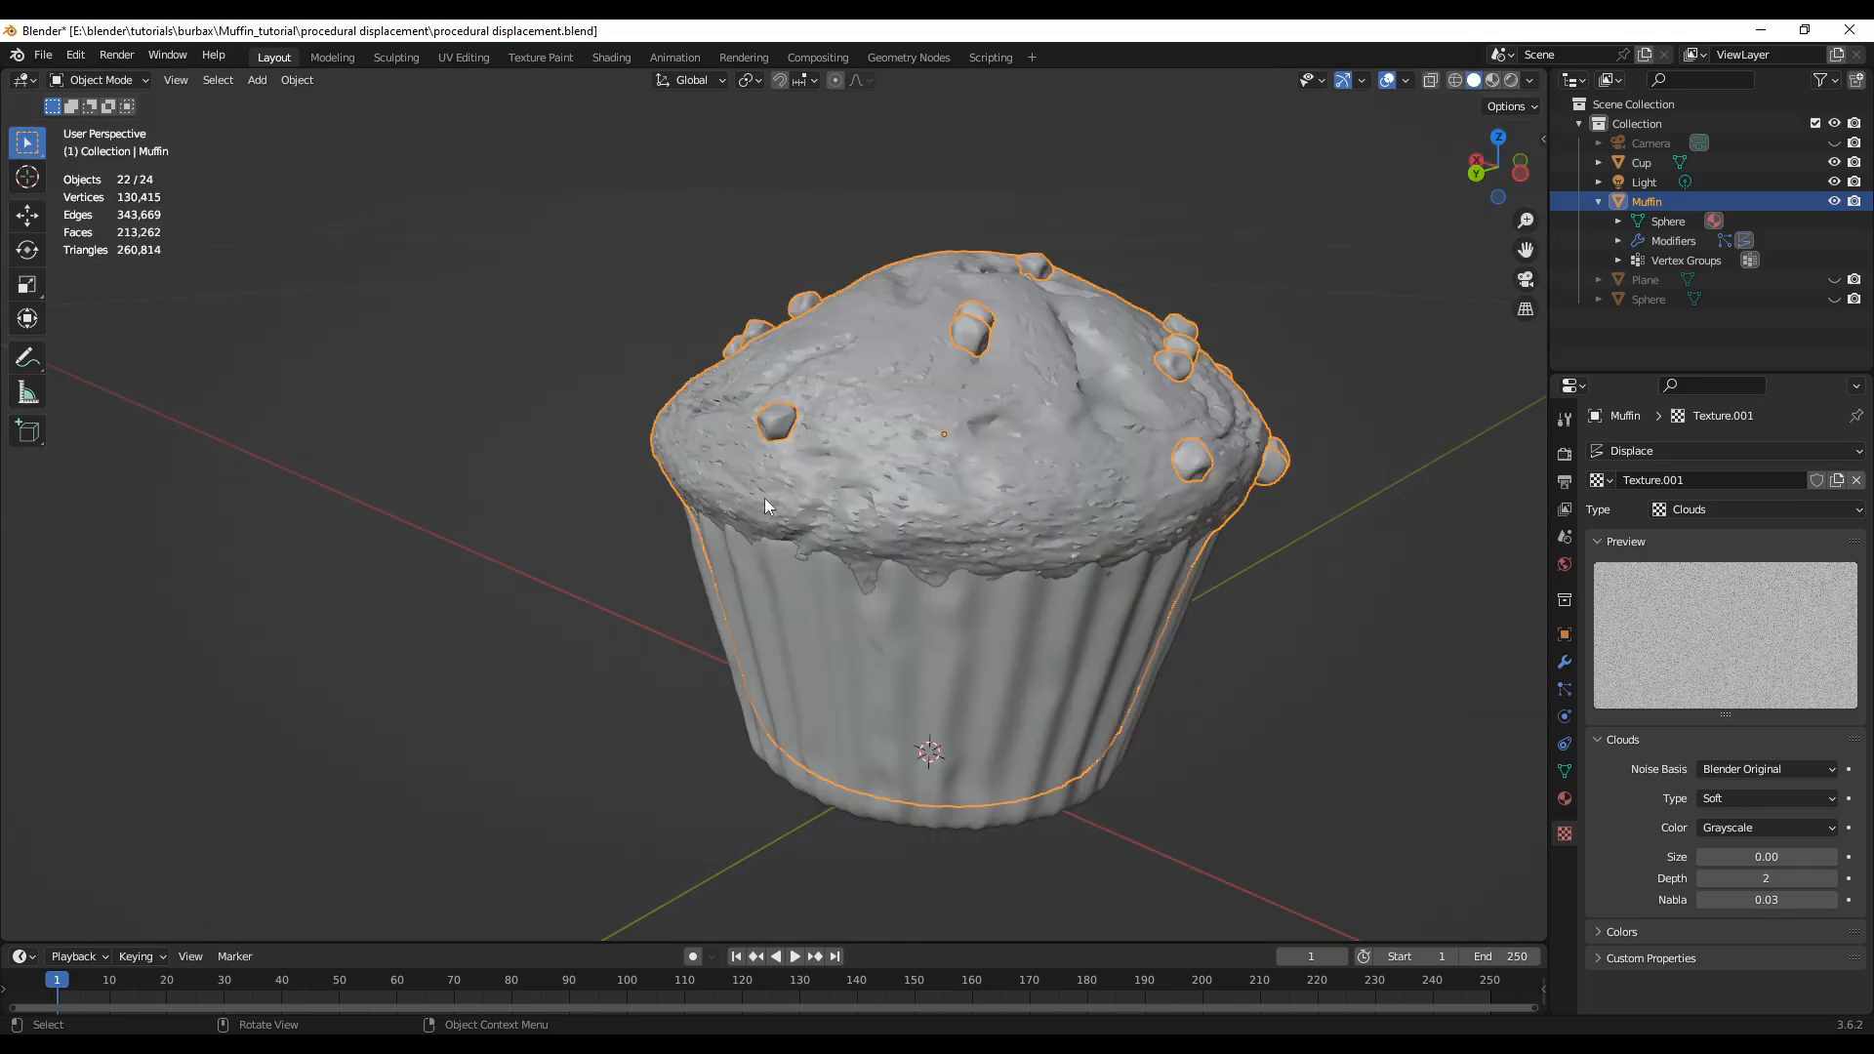
pyautogui.scroll(5, 938, 484)
pyautogui.scroll(2, 939, 485)
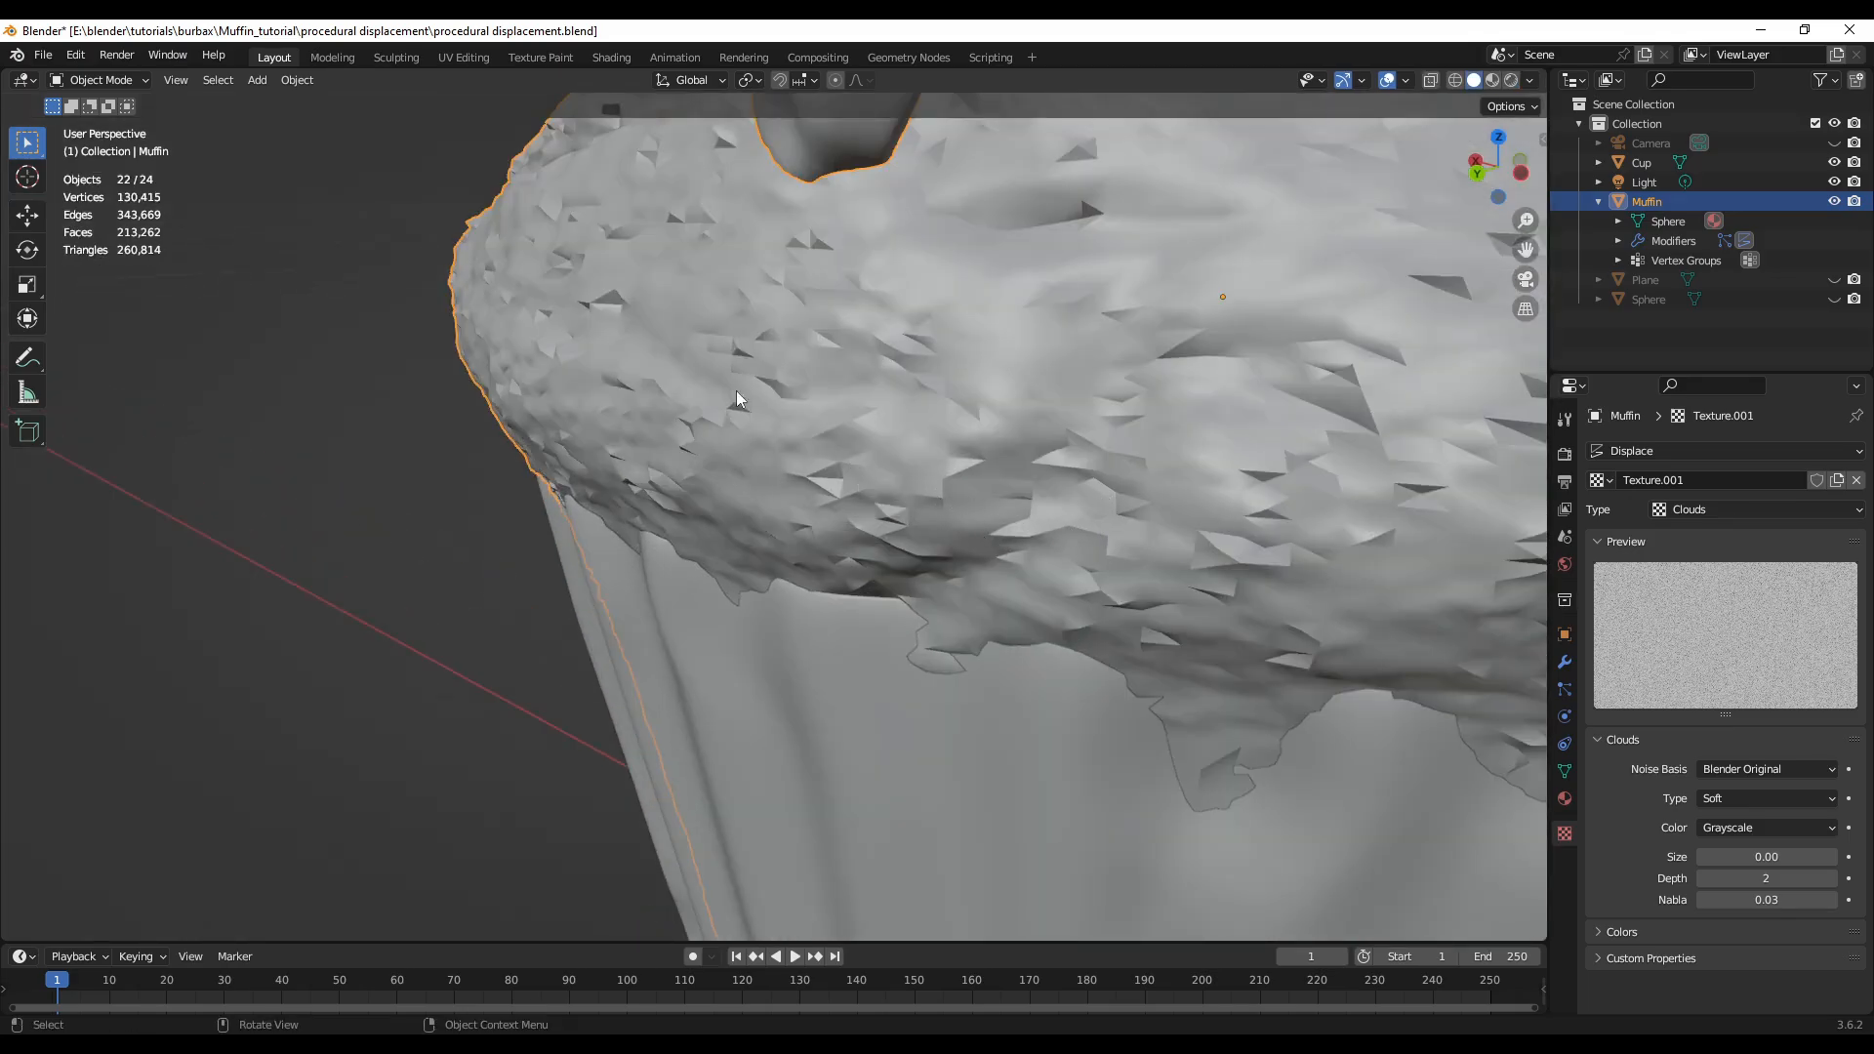
pyautogui.scroll(-4, 1103, 531)
pyautogui.moveTo(1197, 582); pyautogui.dragTo(1039, 563, button='middle')
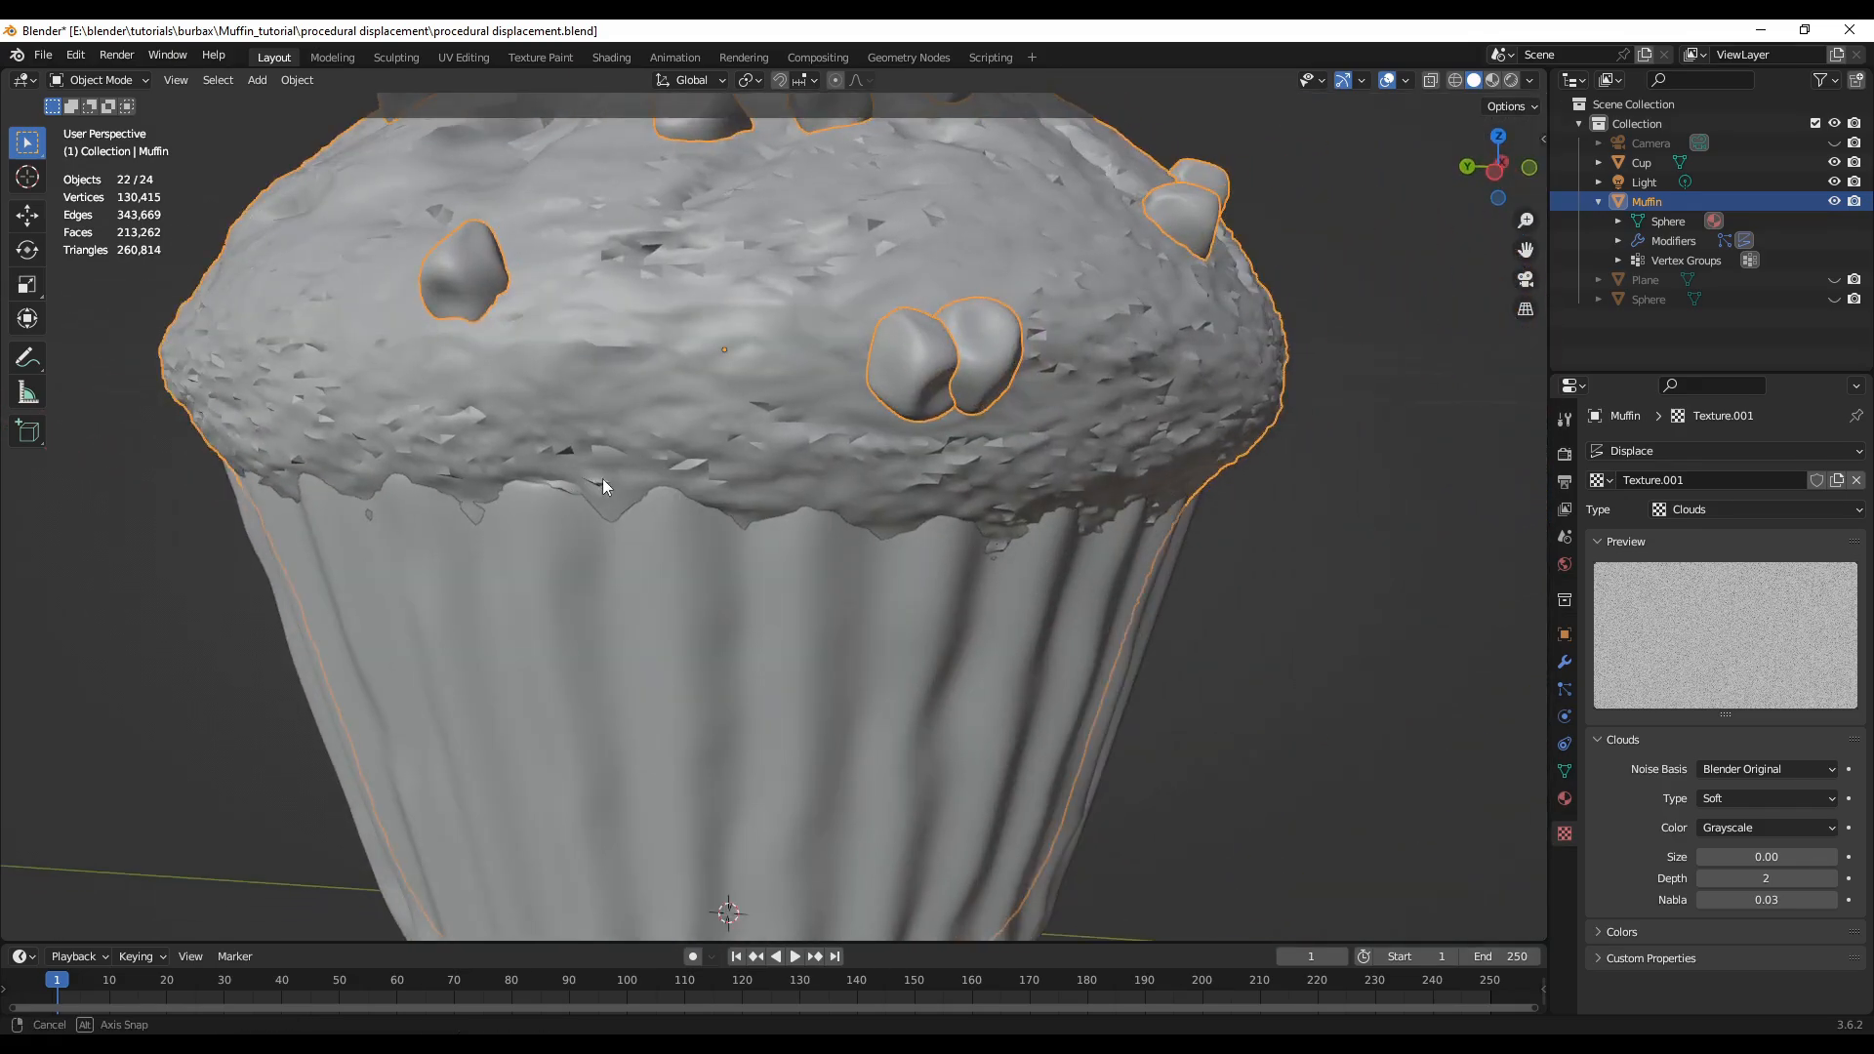
# - Inspect the muffin's base mesh density in Edit Mode from several angles, and return to Object Mode
pyautogui.moveTo(602, 478); pyautogui.dragTo(695, 474, button='middle')
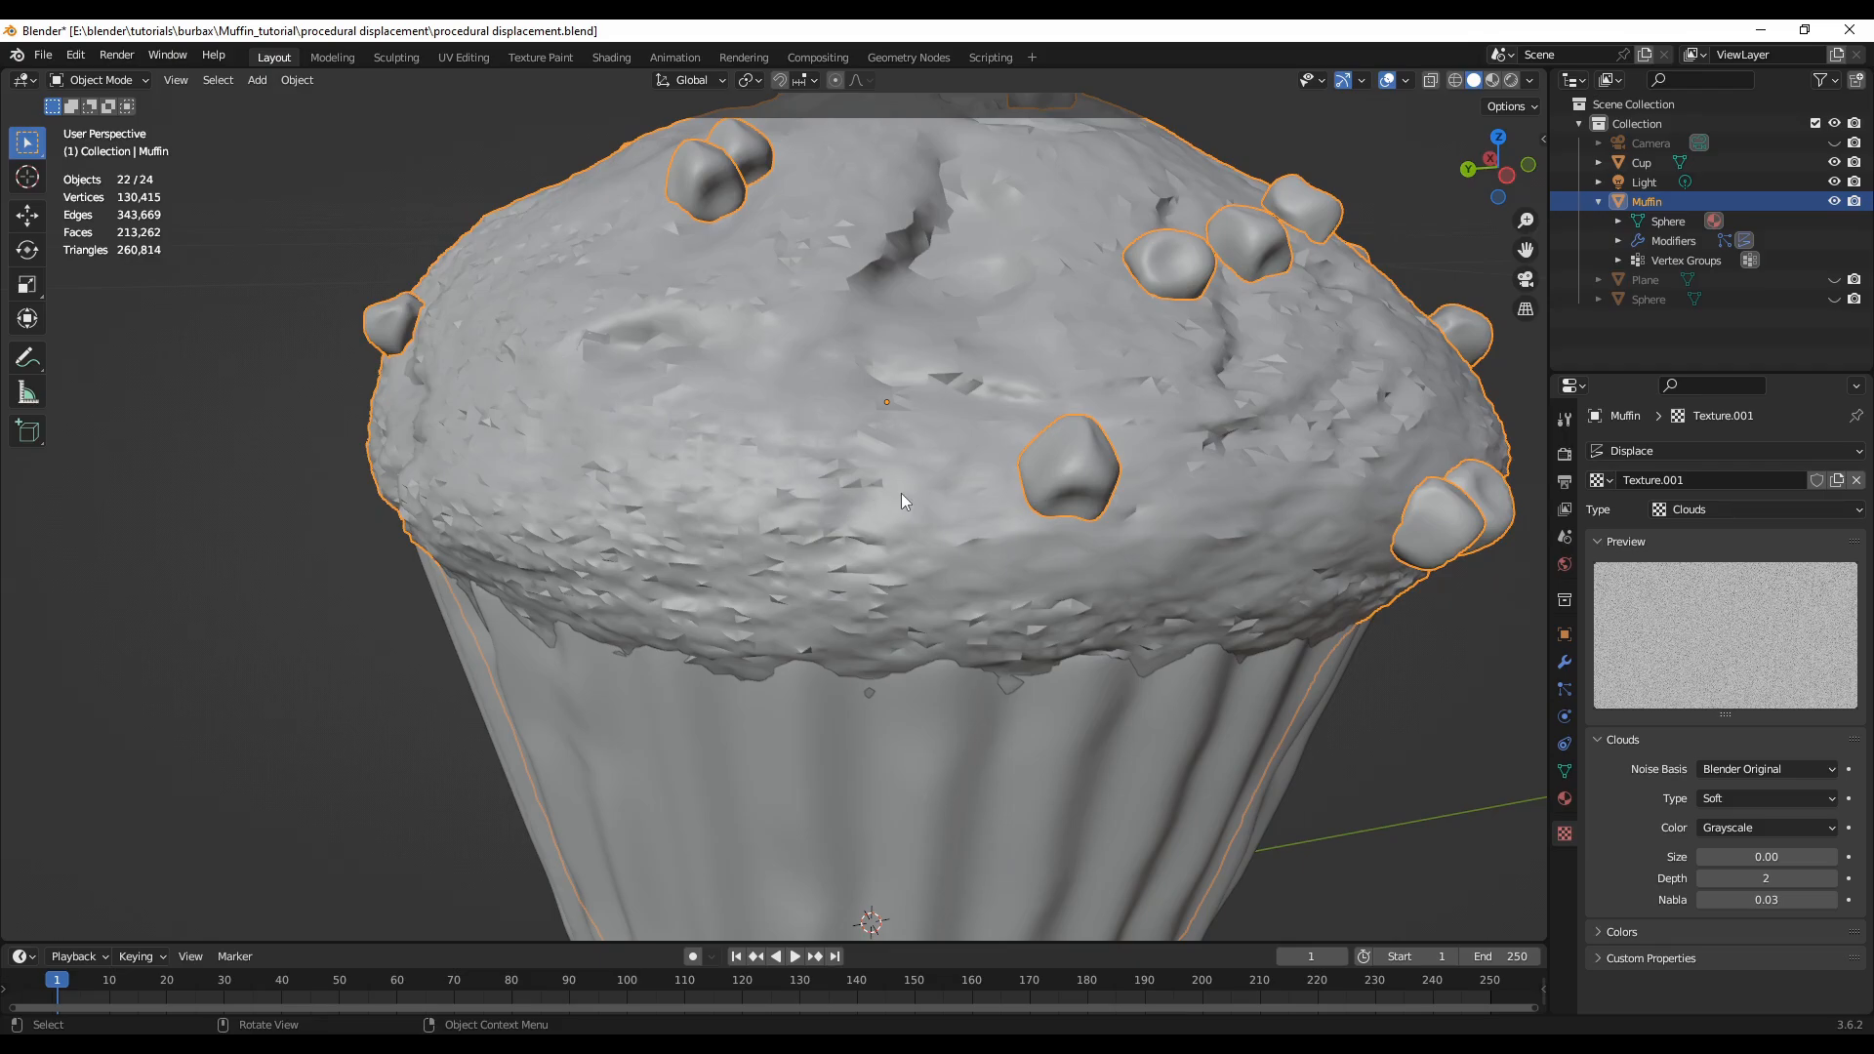
pyautogui.press('Tab')
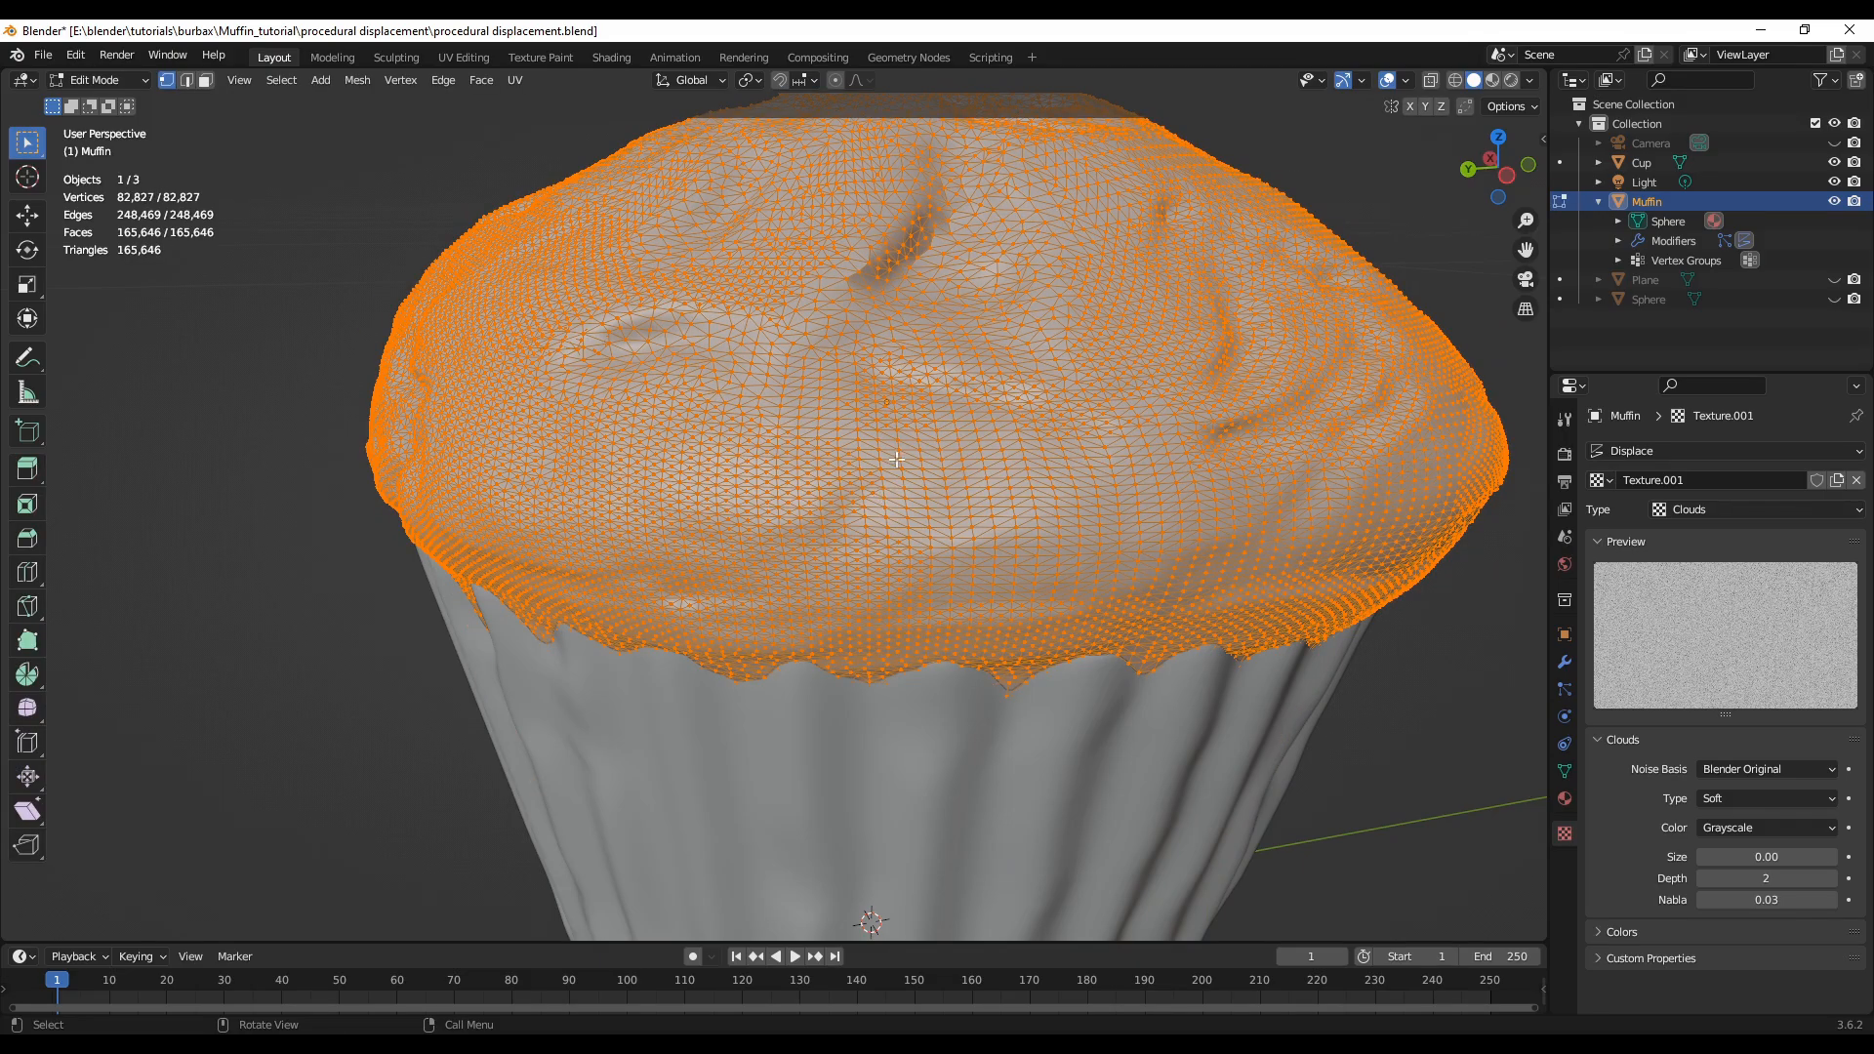
pyautogui.scroll(-2, 810, 481)
pyautogui.scroll(3, 749, 492)
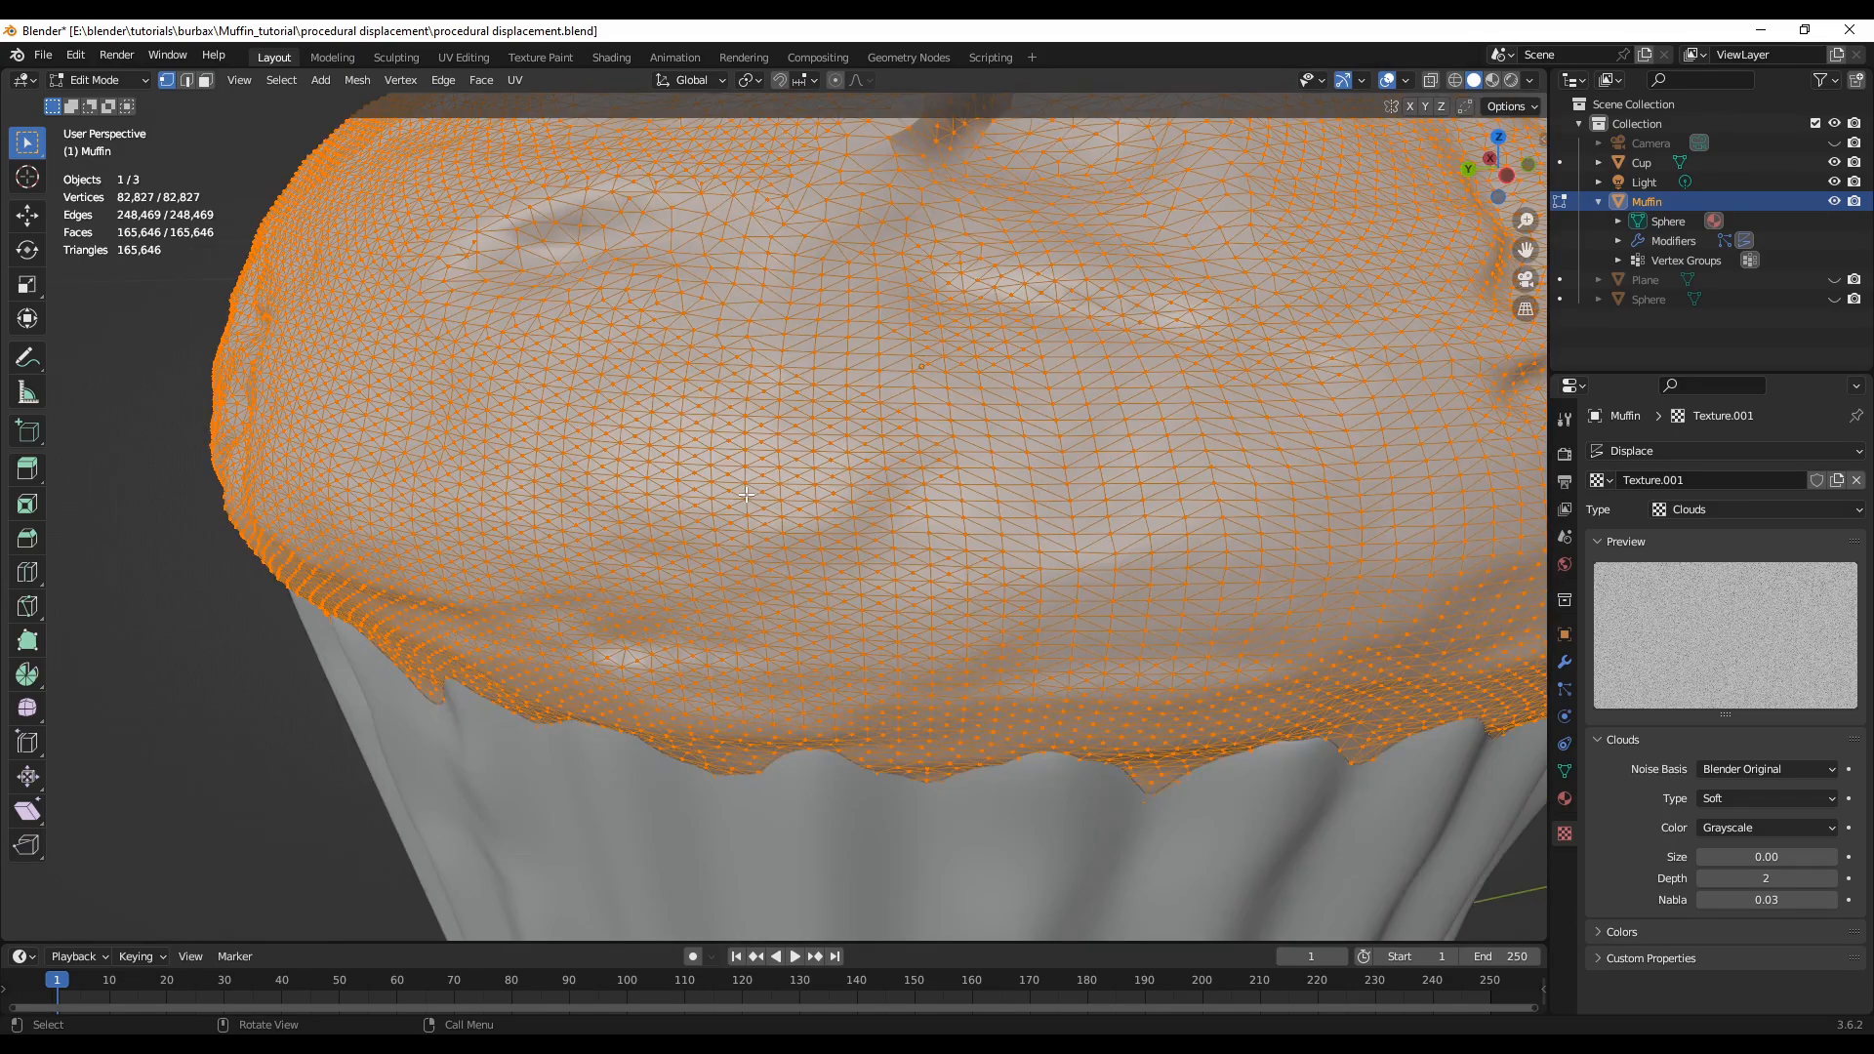
pyautogui.scroll(-3, 751, 492)
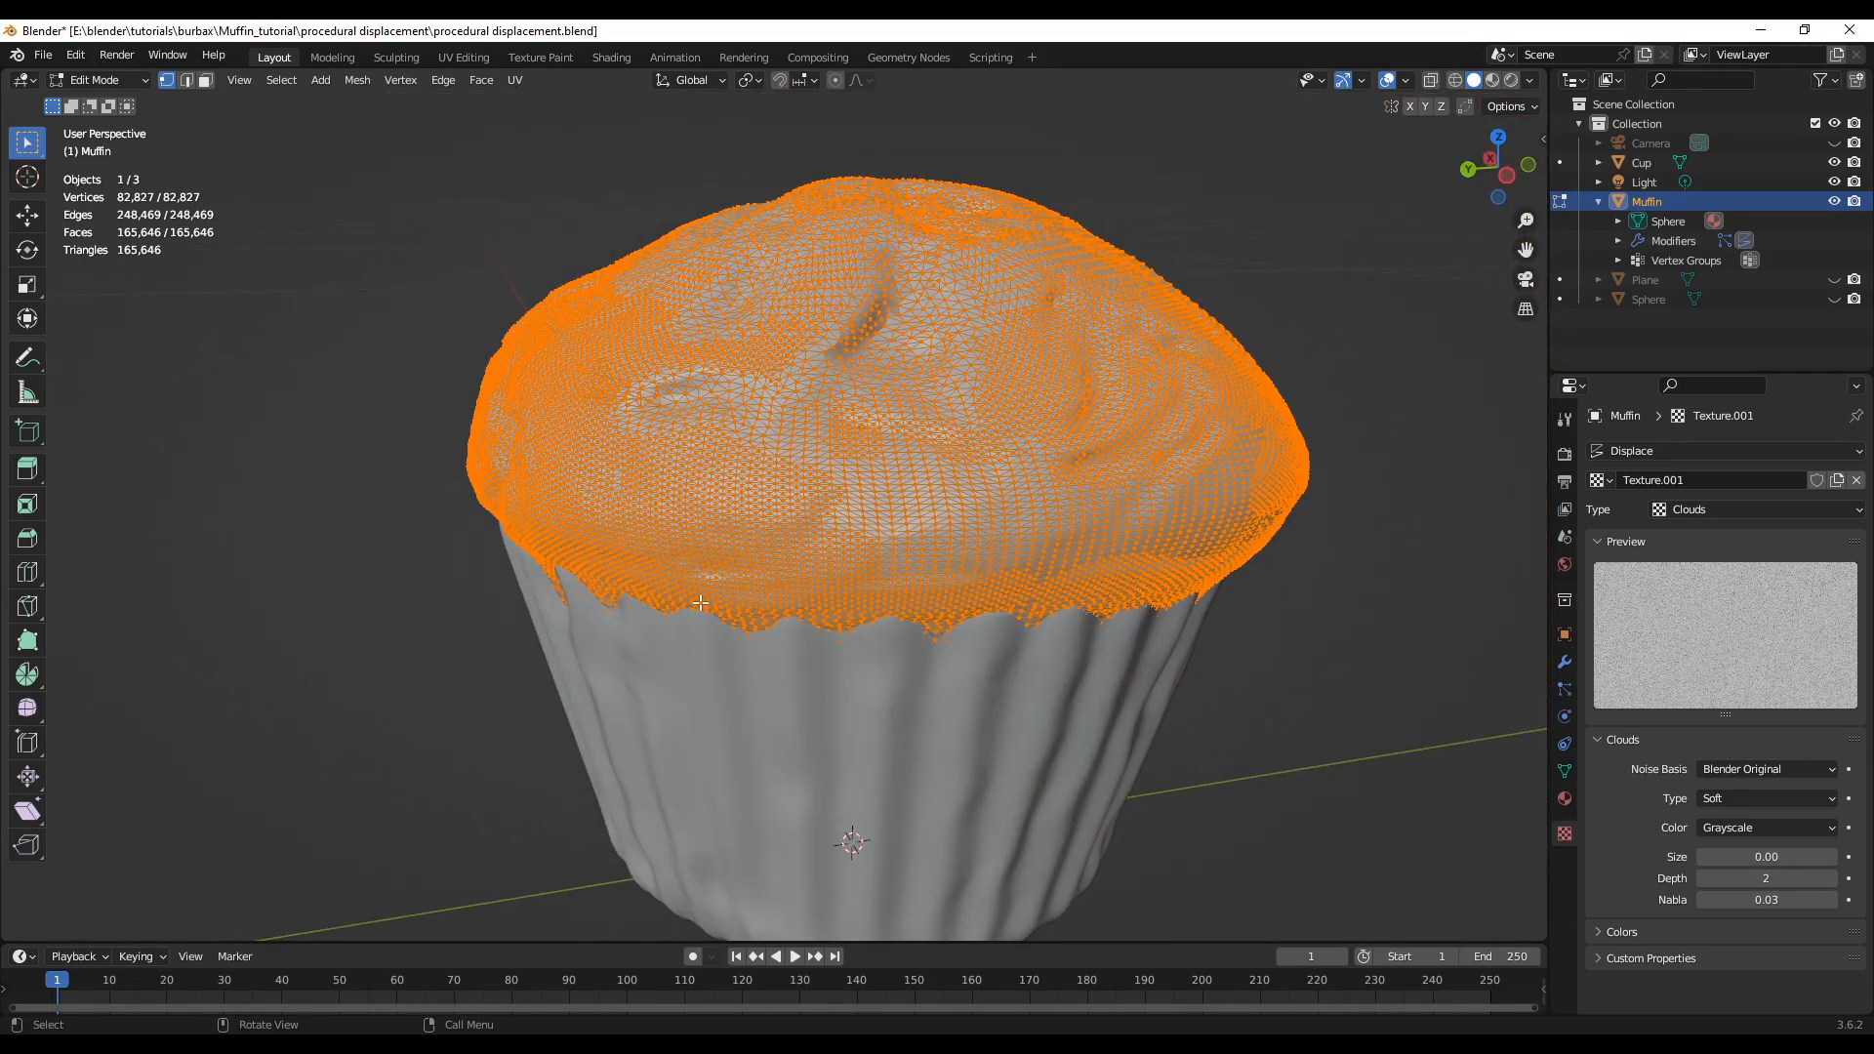
pyautogui.moveTo(495, 662); pyautogui.dragTo(646, 666, button='middle')
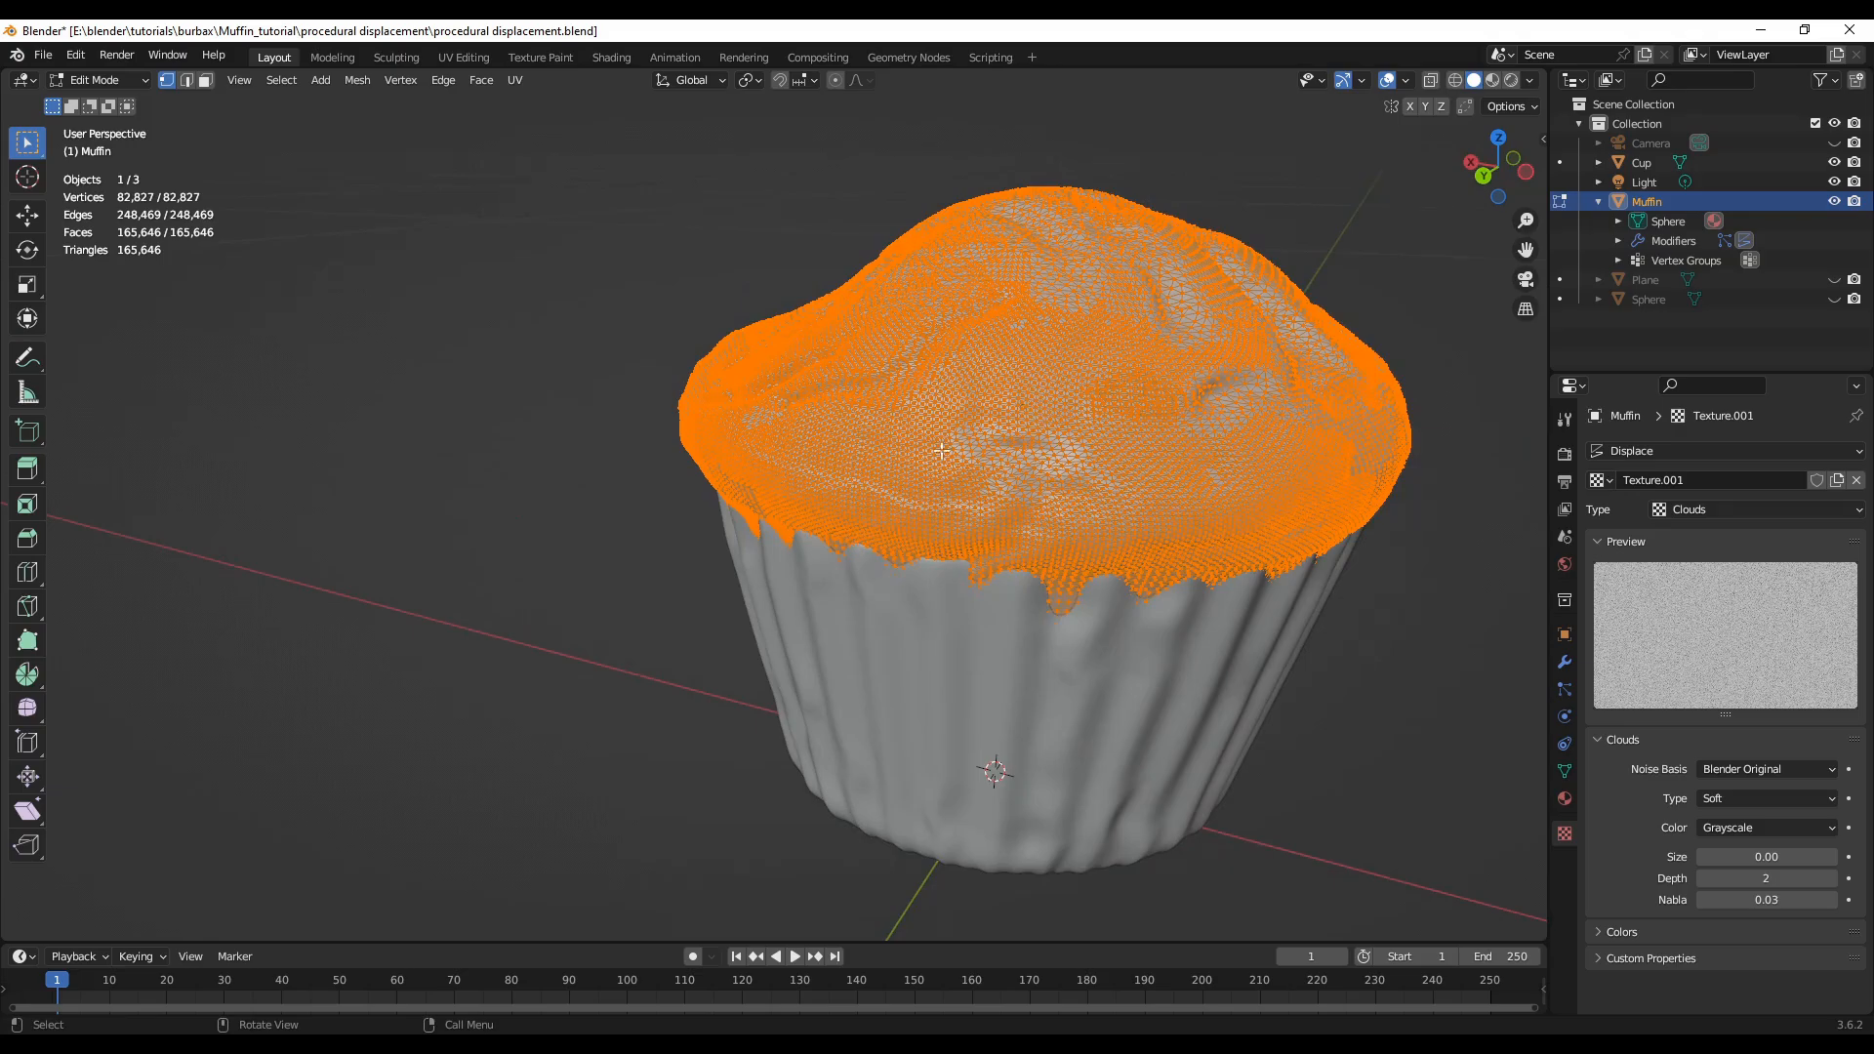
pyautogui.moveTo(1139, 676); pyautogui.dragTo(1026, 617, button='middle')
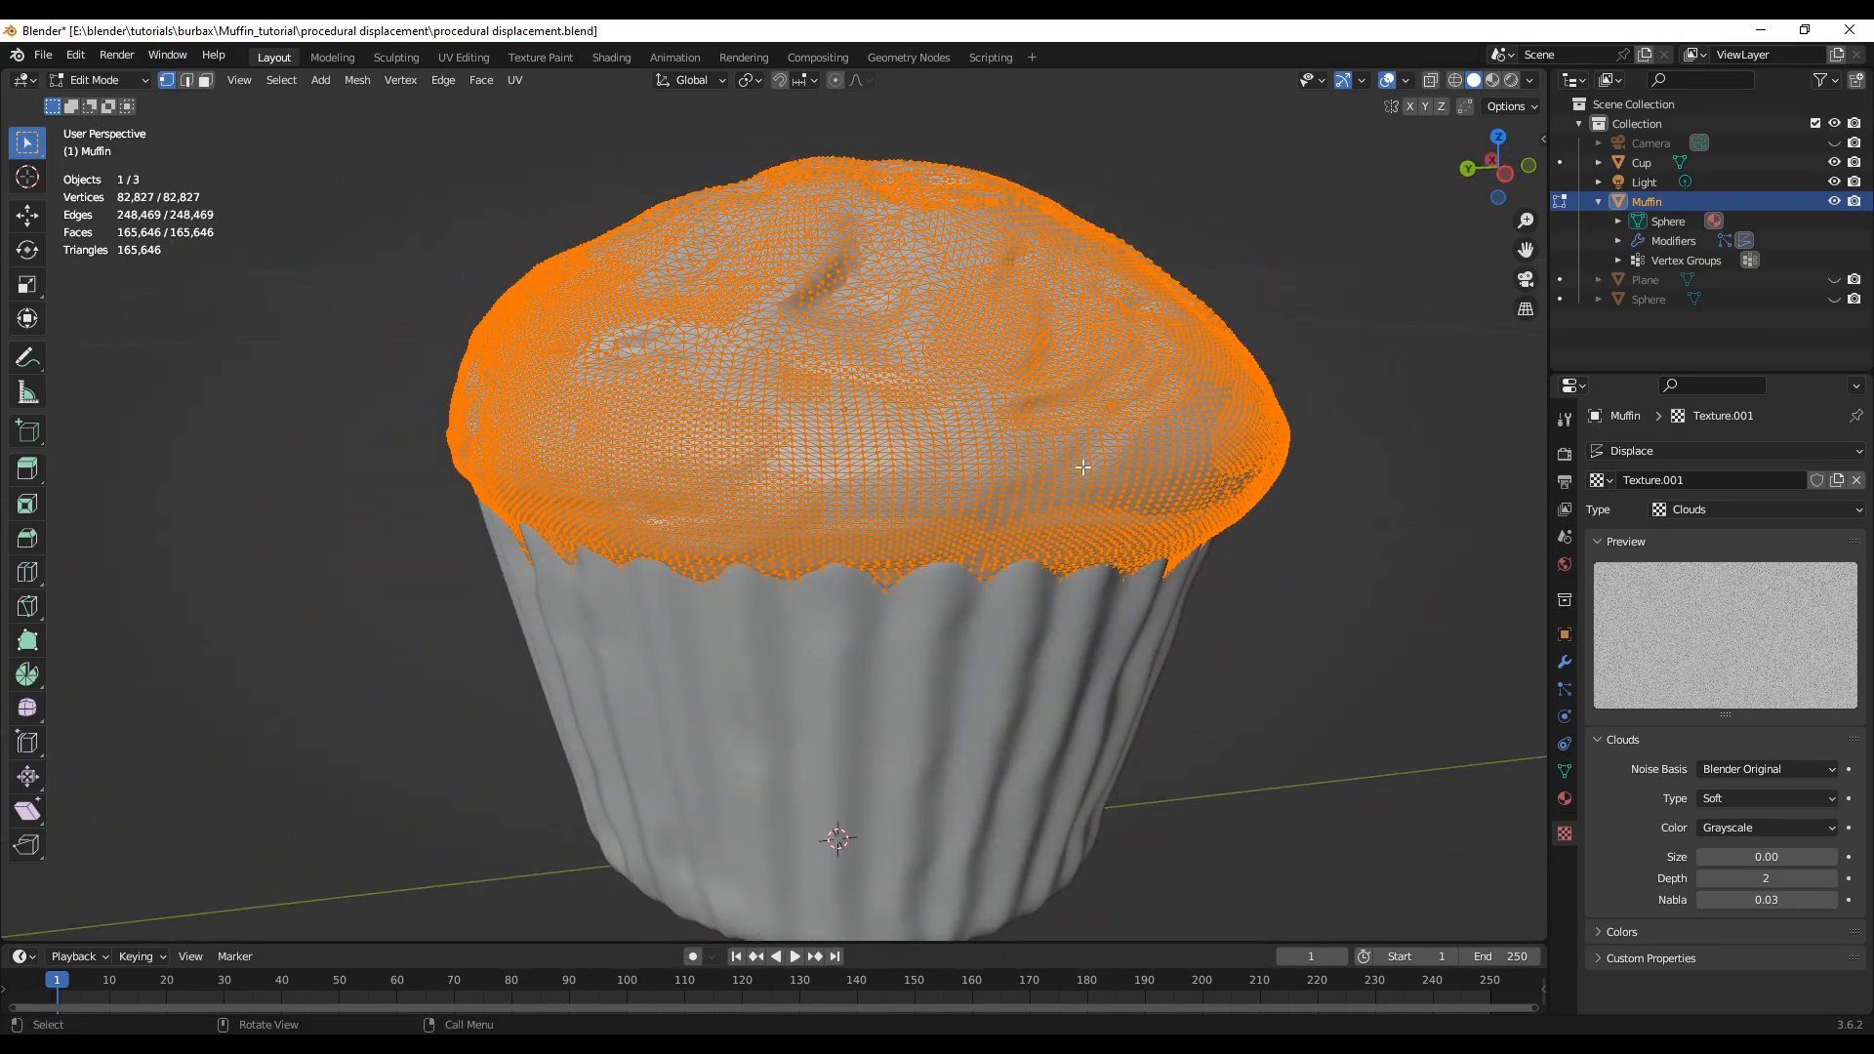
pyautogui.press('Tab')
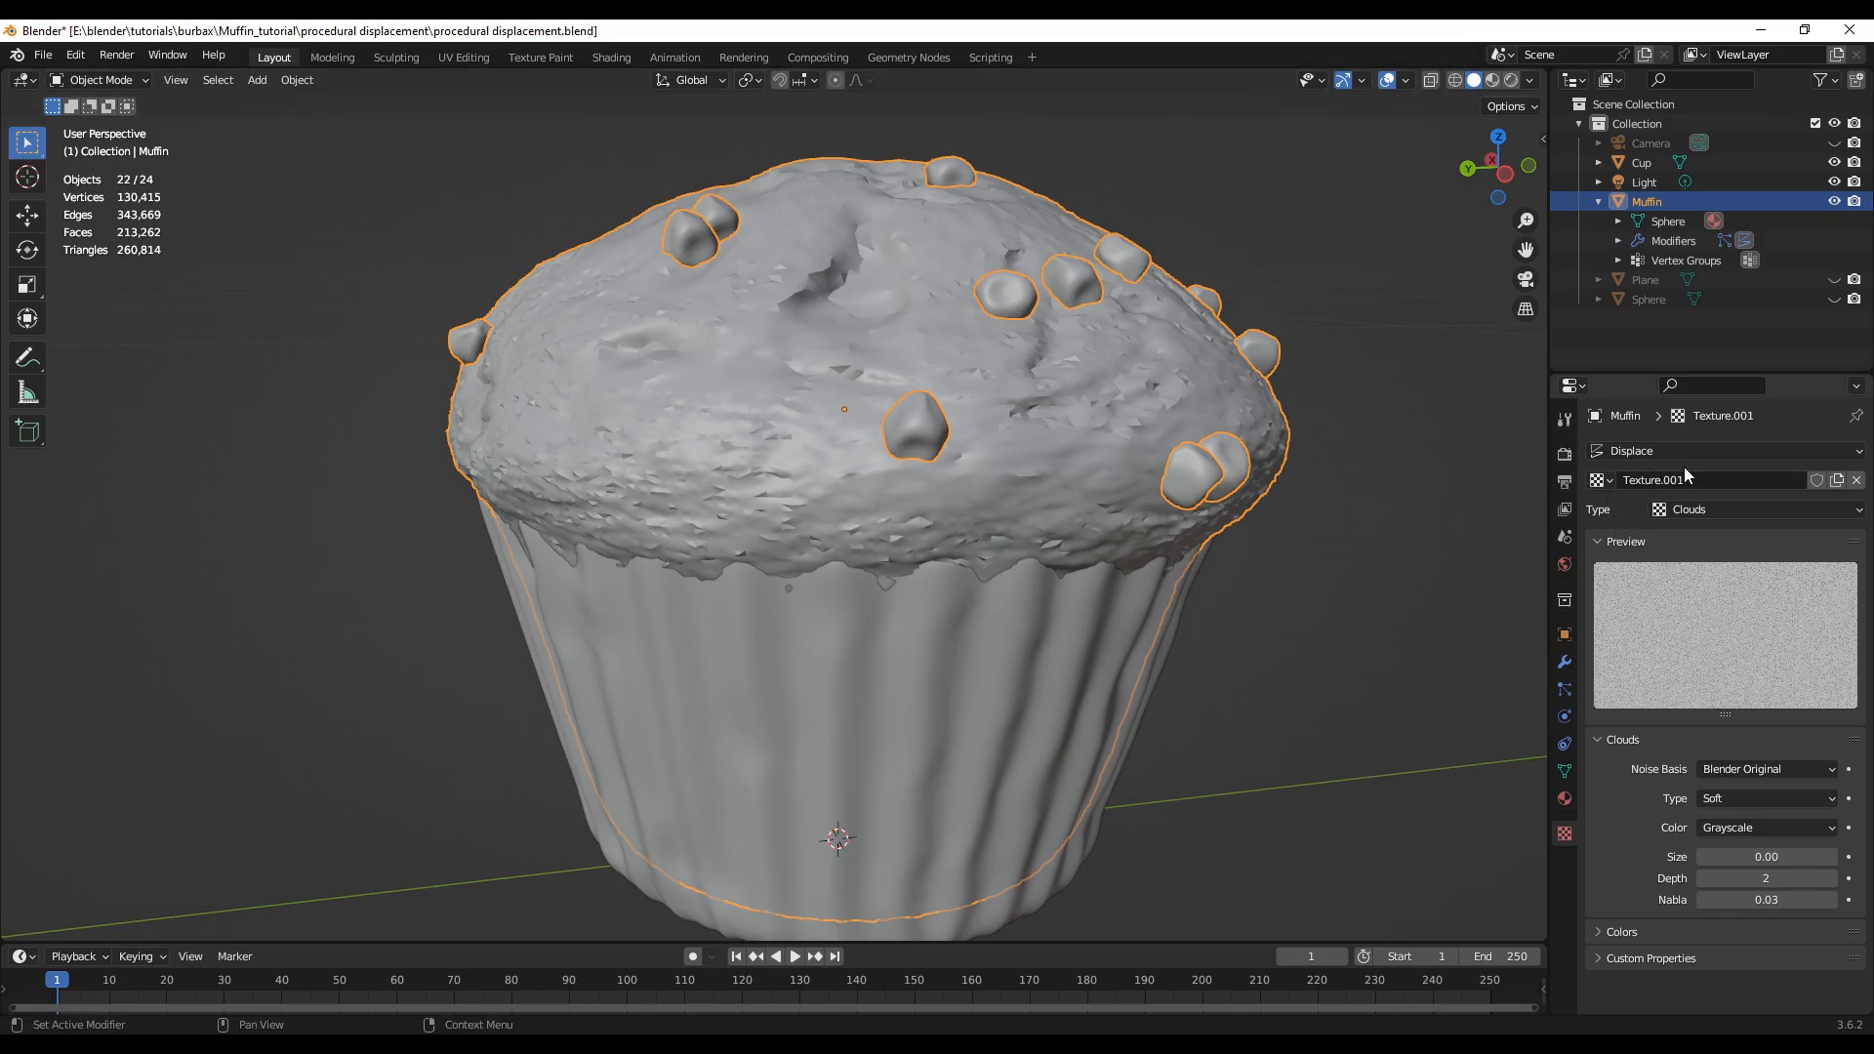
# - Add a Catmull-Clark Subdivision Surface modifier to the muffin, placed after the Displace modifier
pyautogui.click(1565, 662)
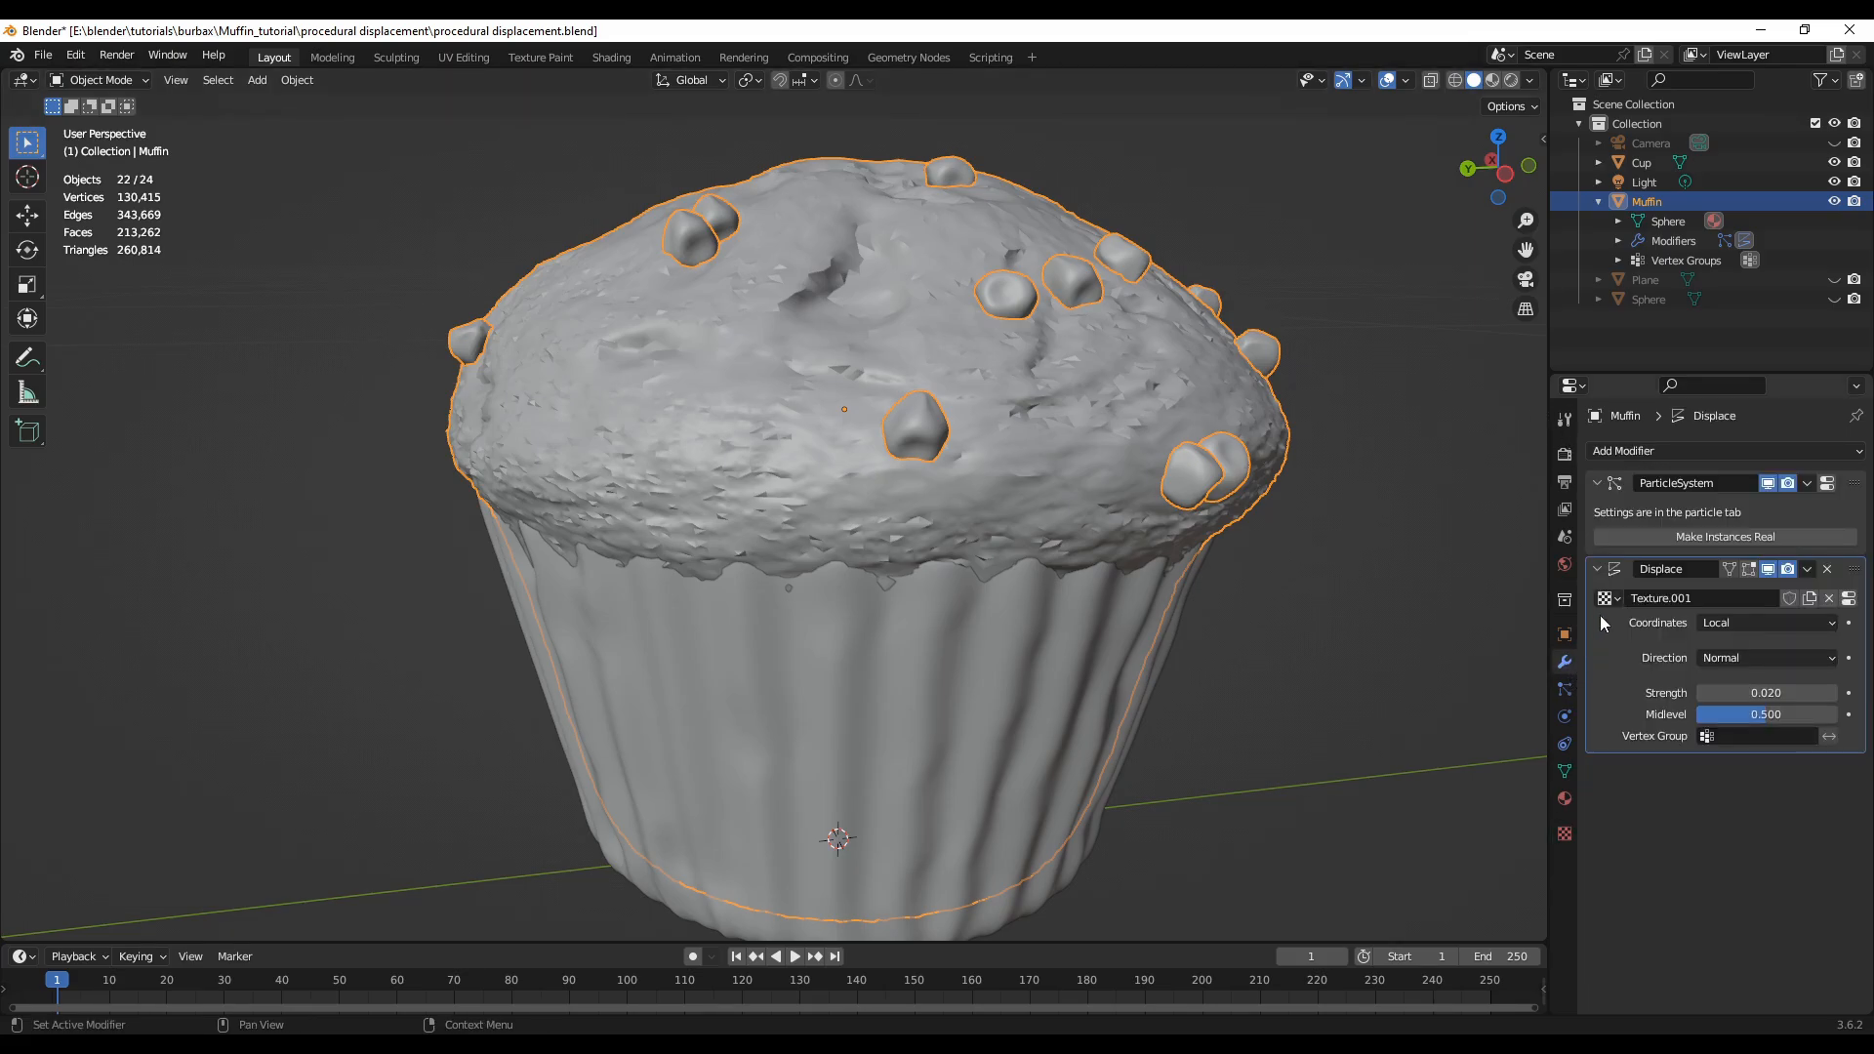
pyautogui.click(1681, 453)
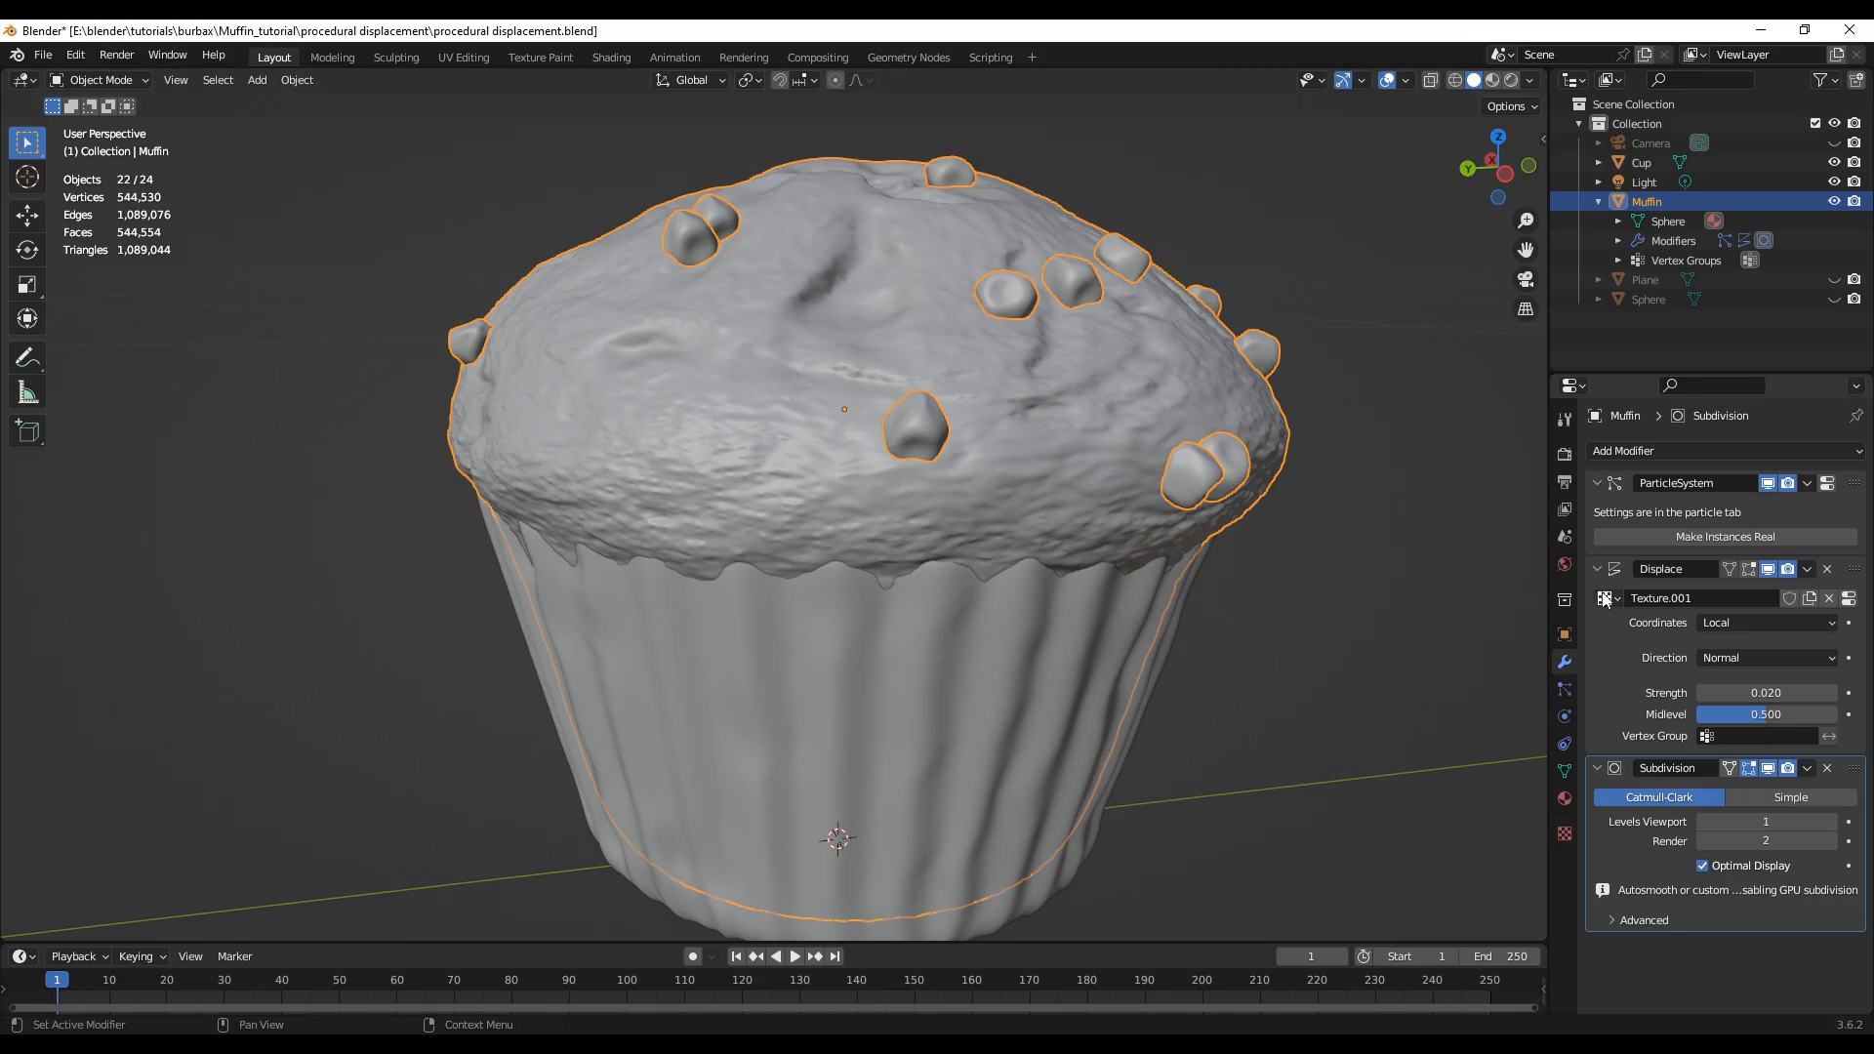
pyautogui.moveTo(867, 496); pyautogui.dragTo(830, 724, button='middle')
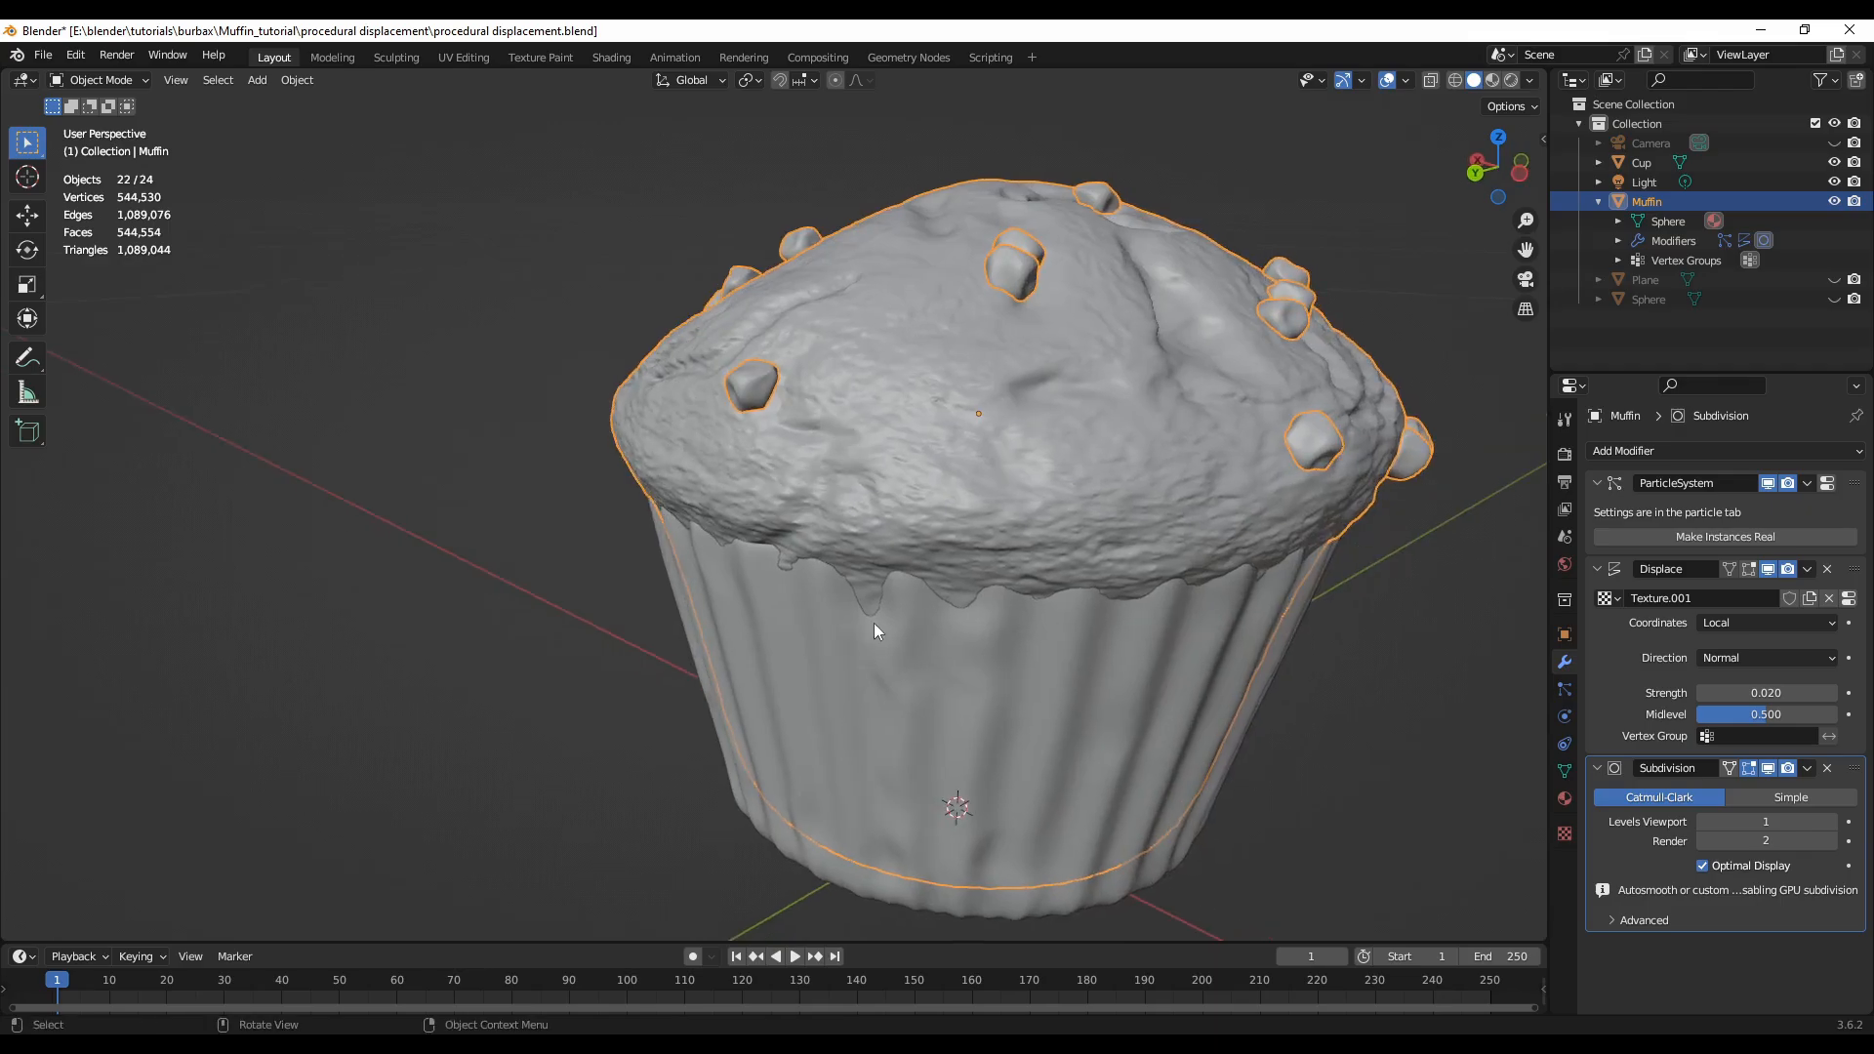
pyautogui.scroll(3, 875, 623)
pyautogui.moveTo(1095, 750); pyautogui.dragTo(992, 786, button='middle')
pyautogui.scroll(-2, 991, 786)
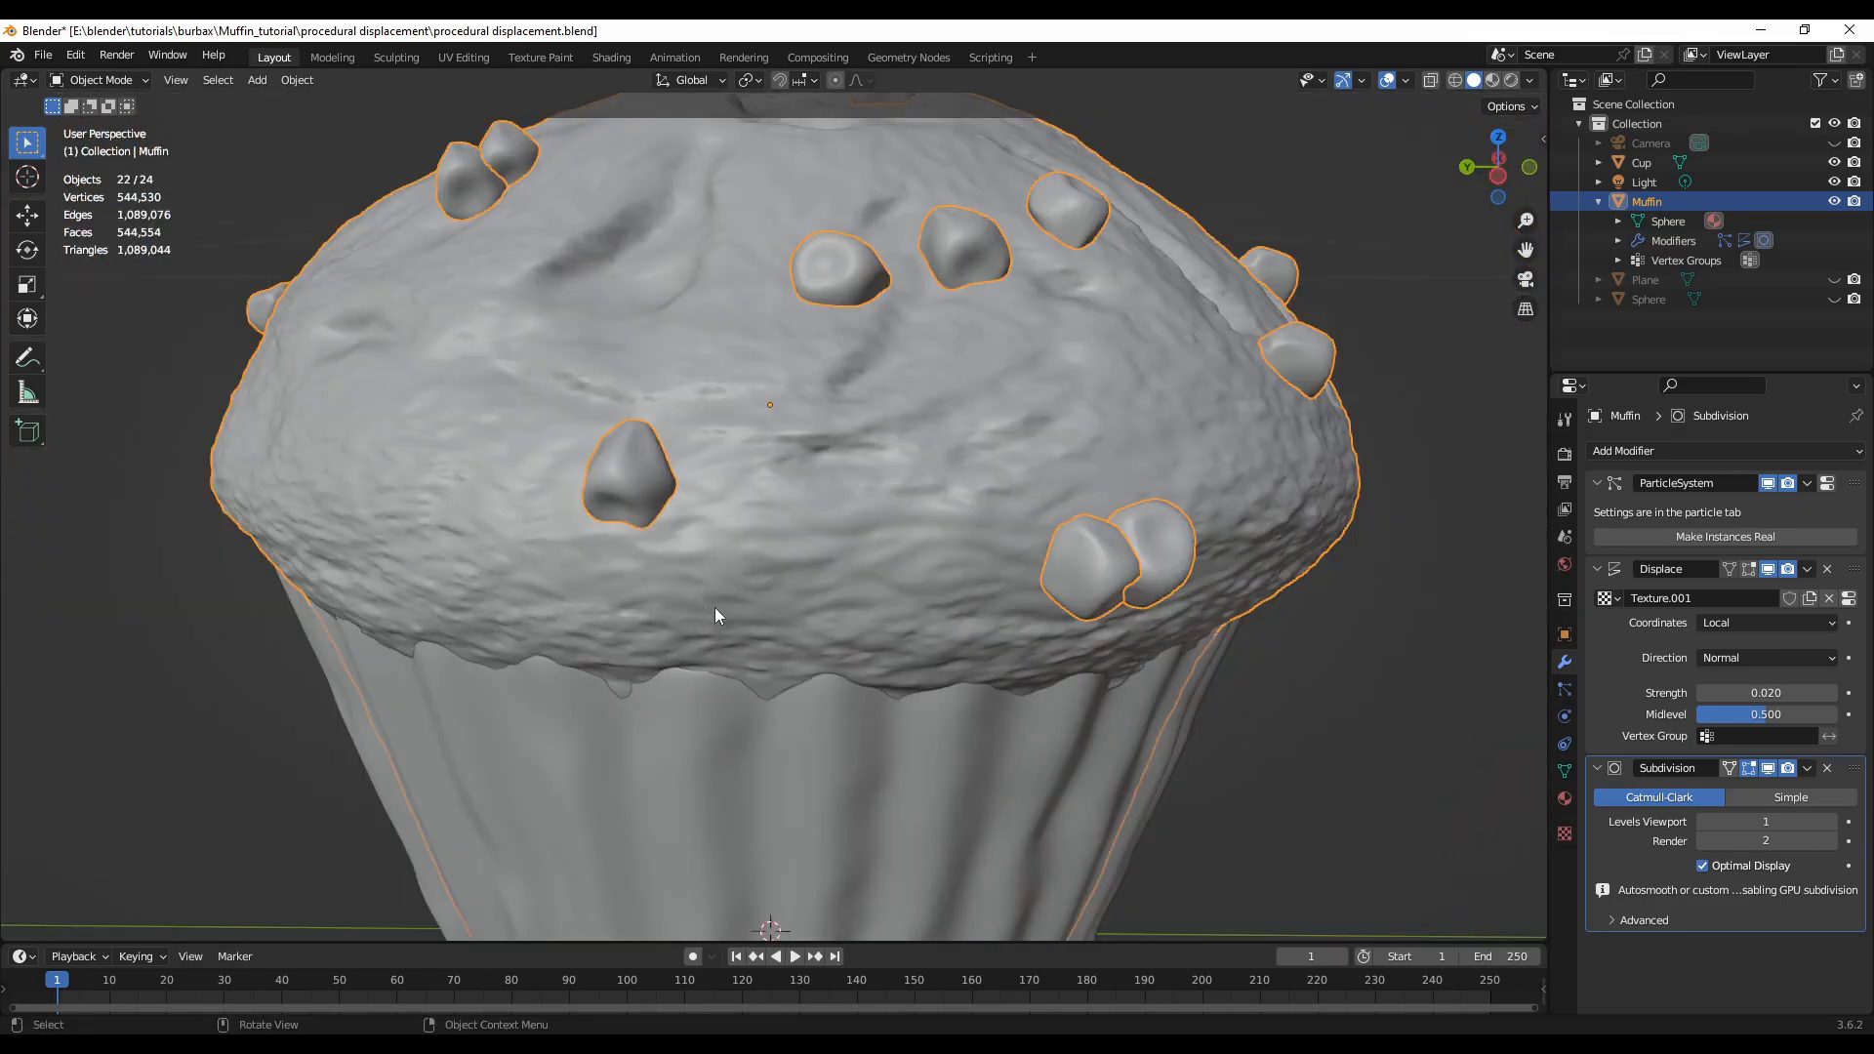
pyautogui.moveTo(974, 677); pyautogui.dragTo(1080, 413, button='middle')
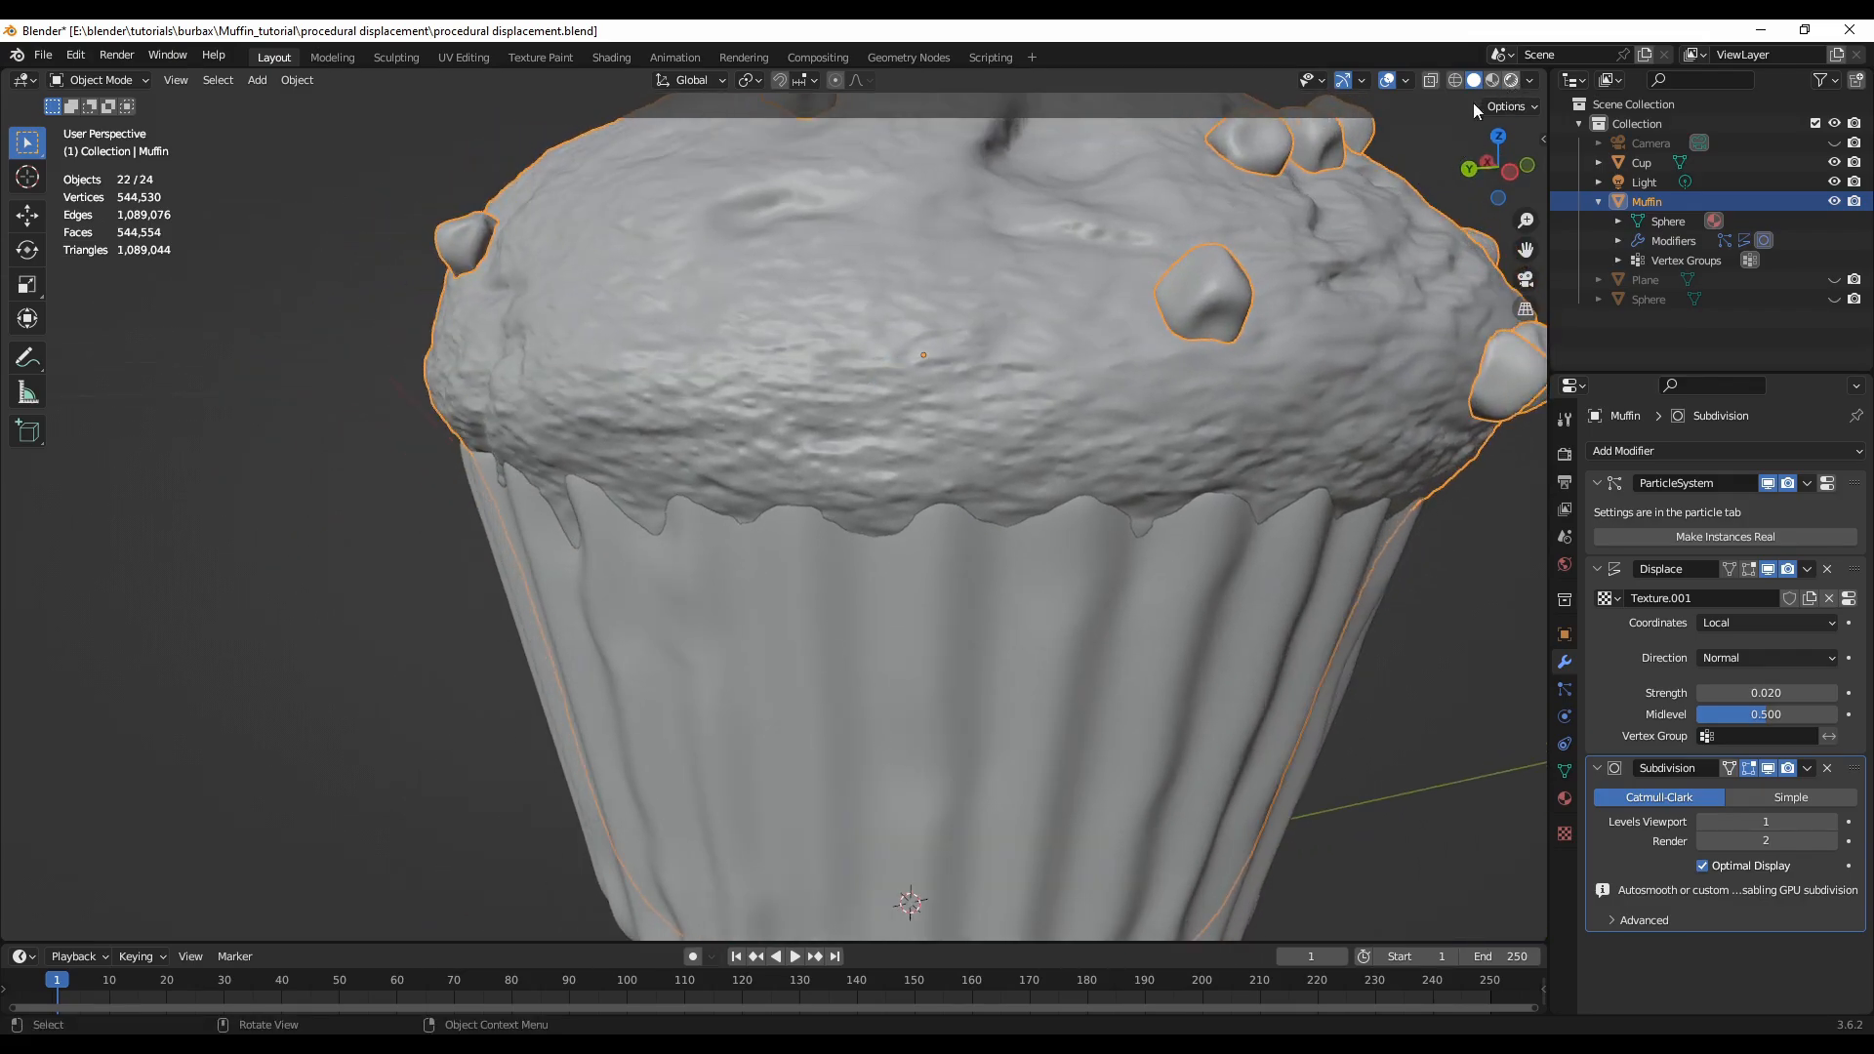
# - Switch to Rendered shading and examine the subdivided muffin through the camera view
pyautogui.click(1511, 80)
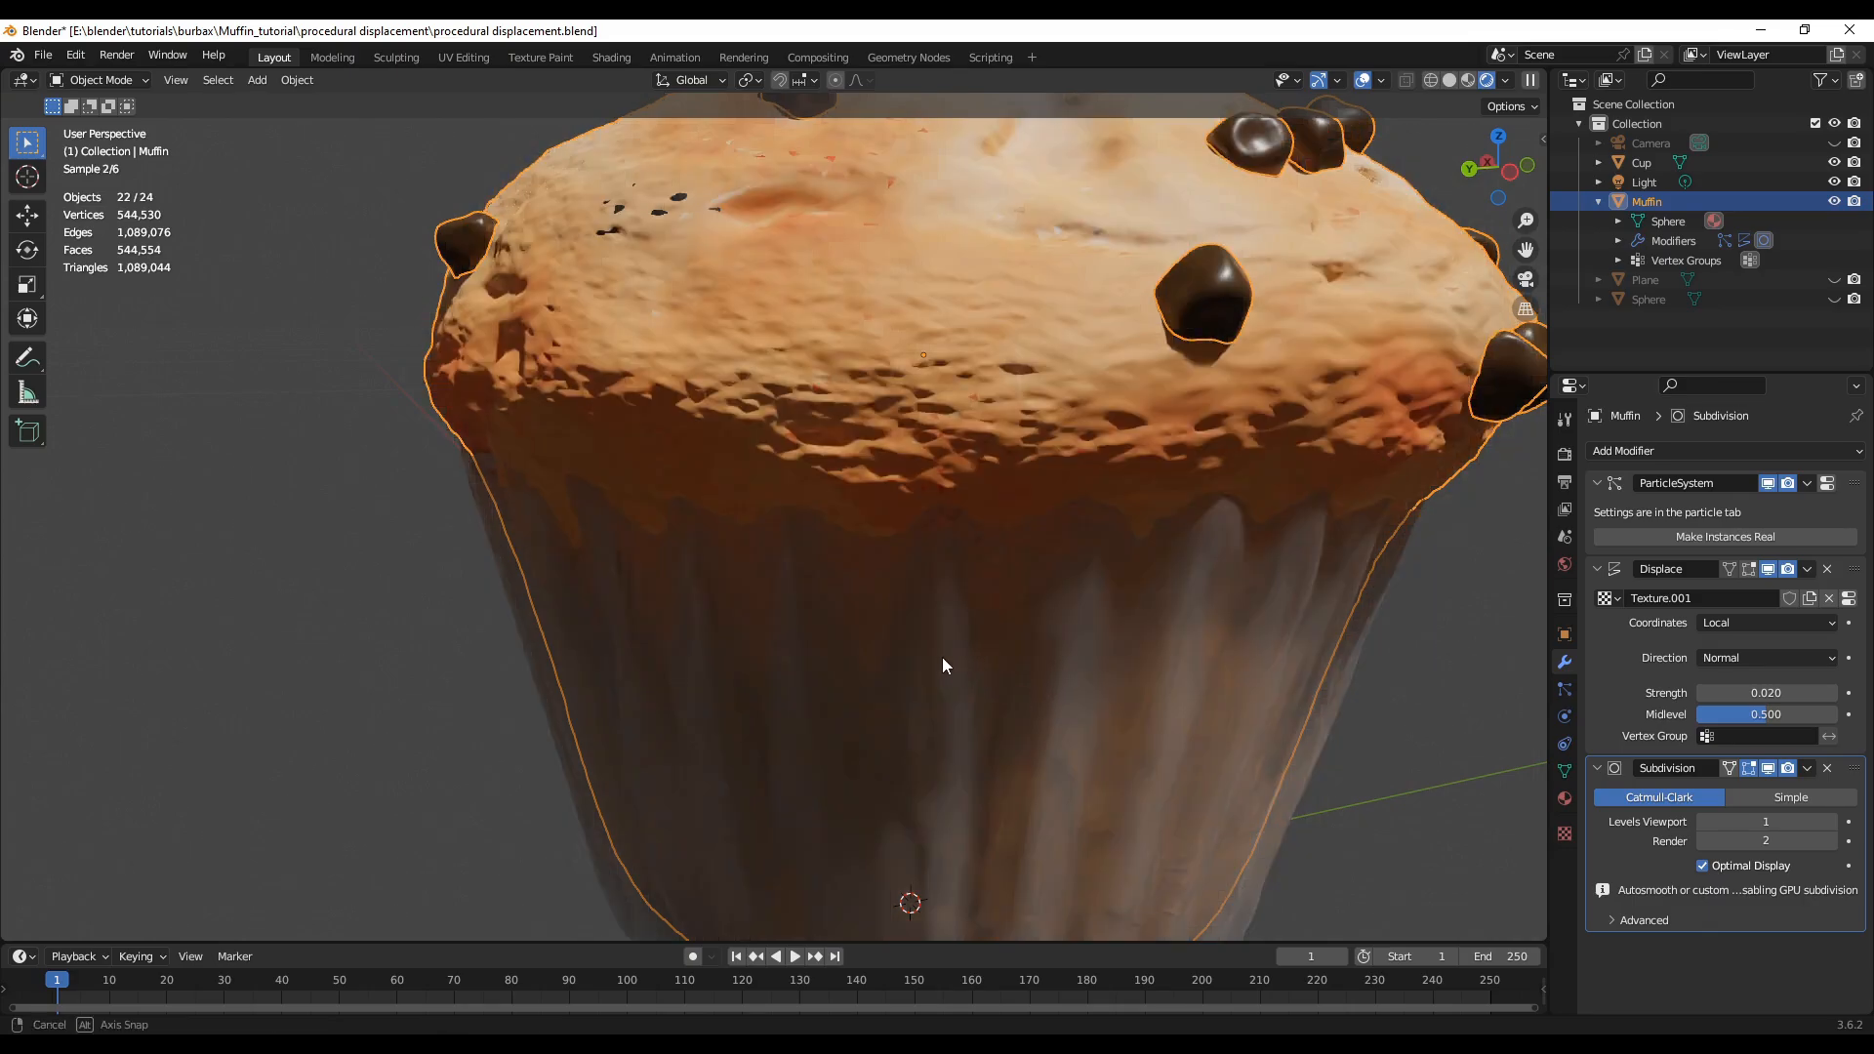
pyautogui.moveTo(940, 658); pyautogui.dragTo(884, 673, button='middle')
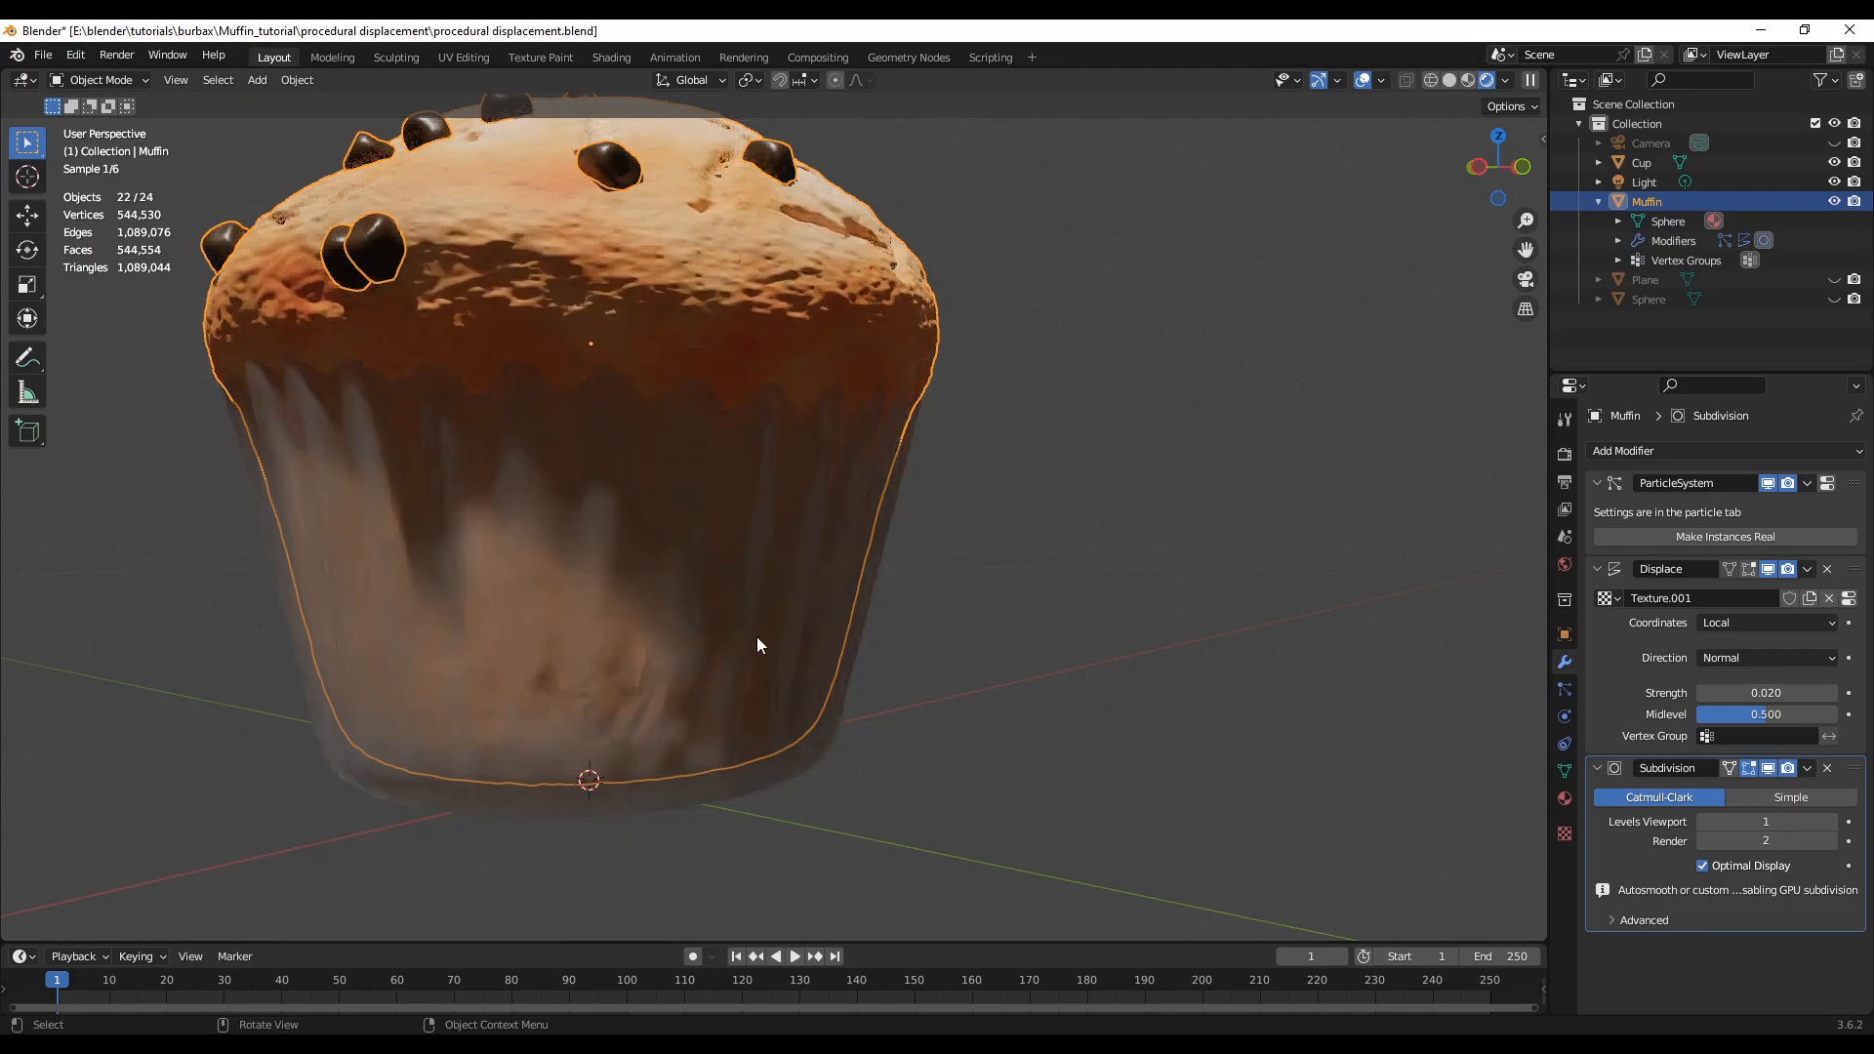
pyautogui.press('KP_0')
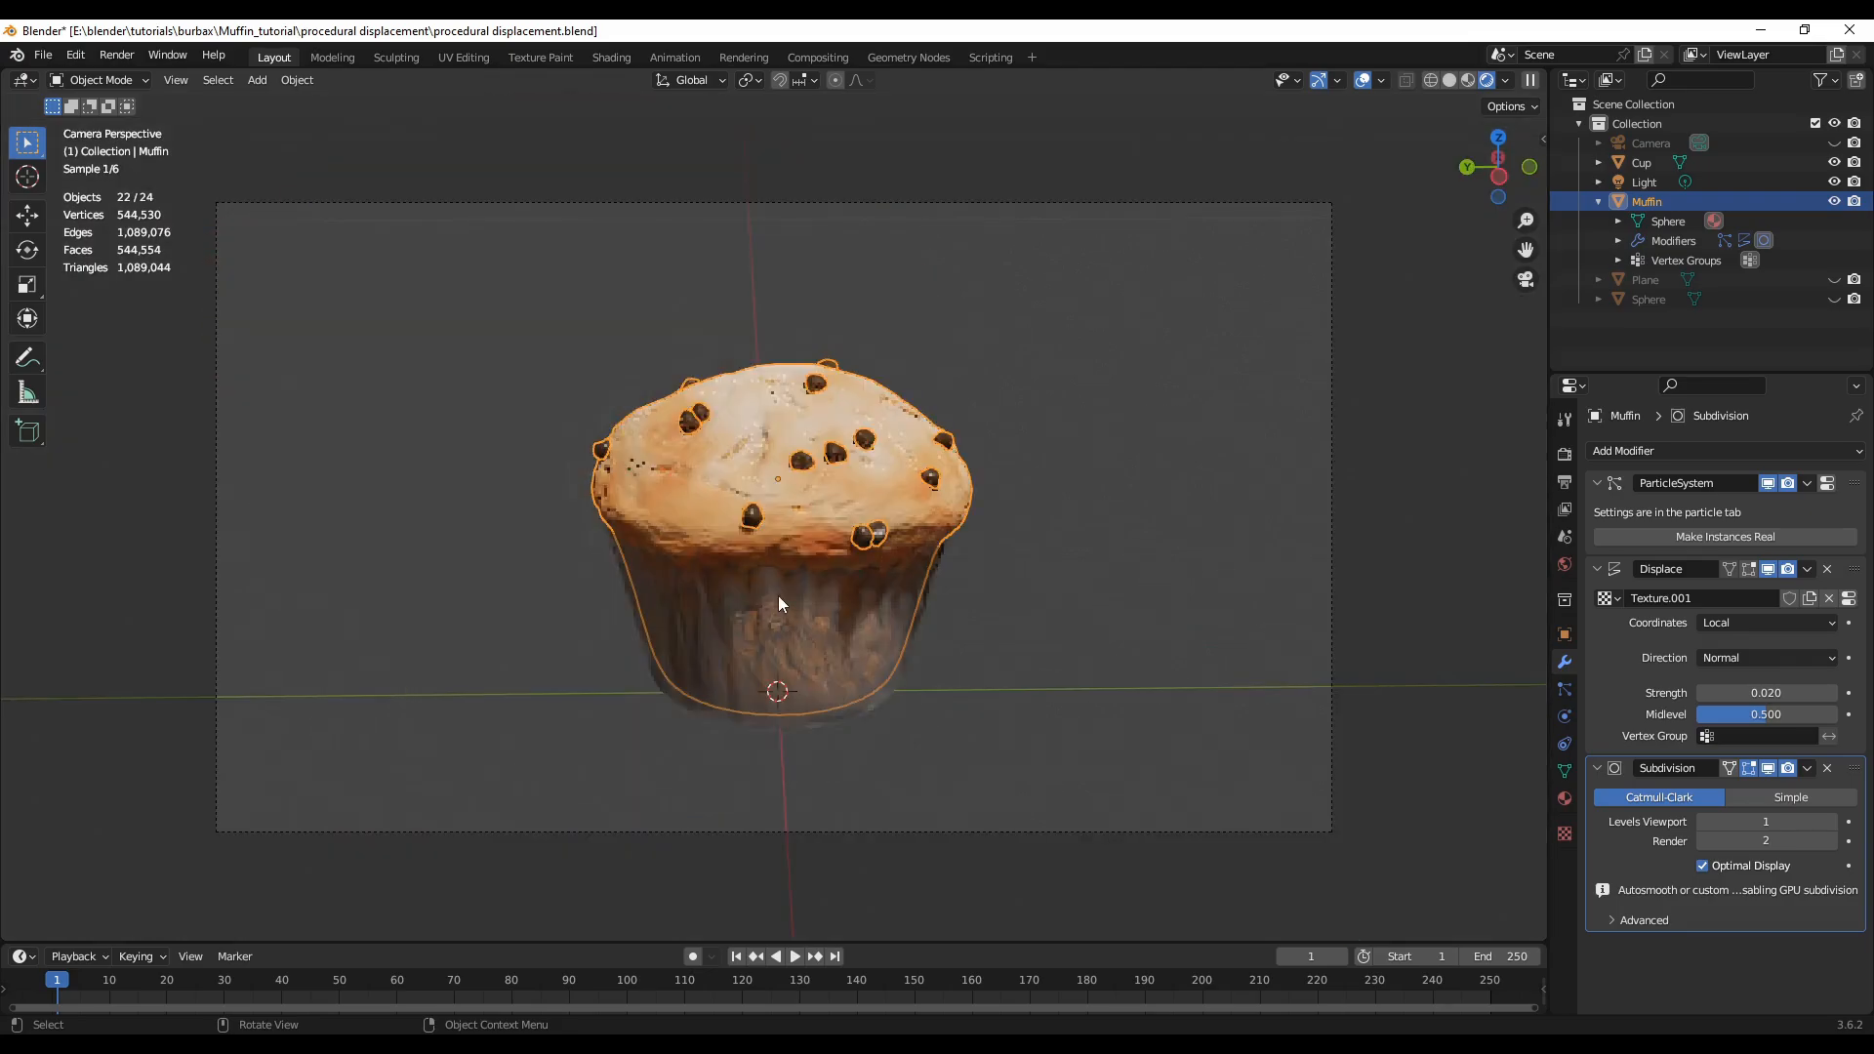
pyautogui.scroll(3, 757, 577)
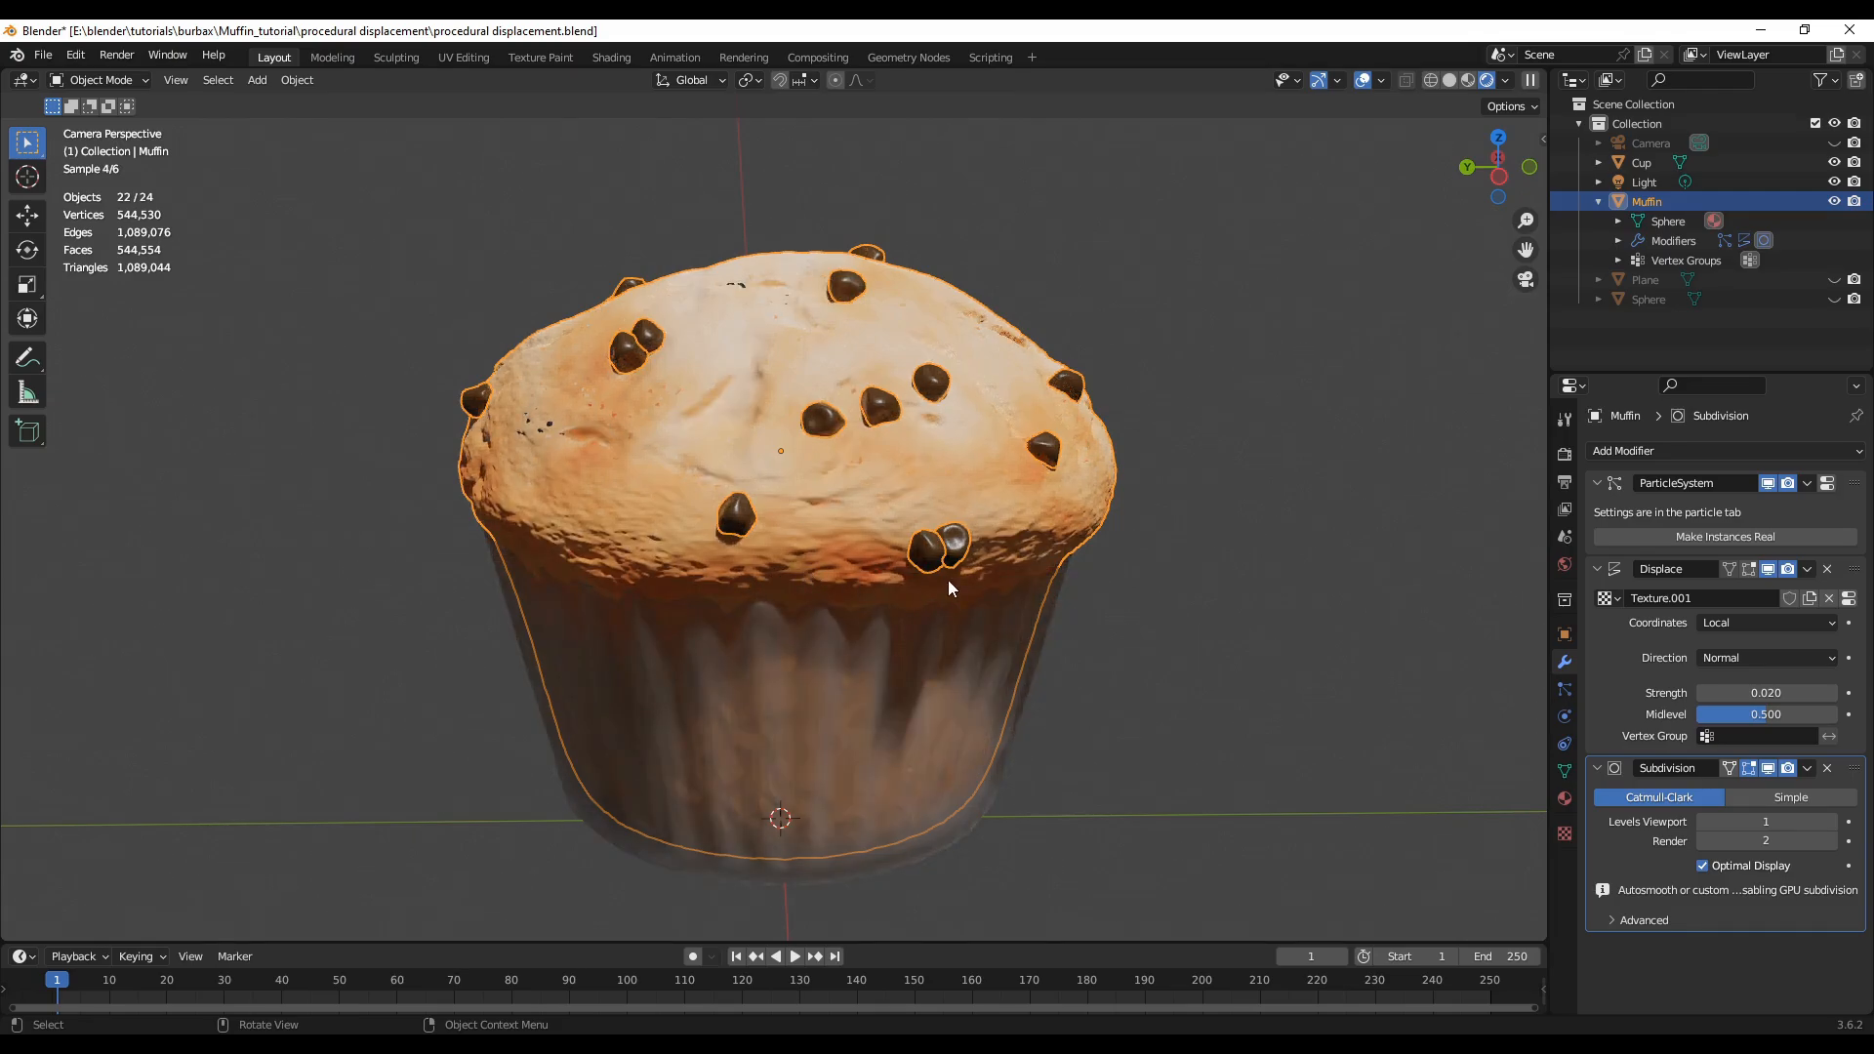
pyautogui.scroll(1, 778, 574)
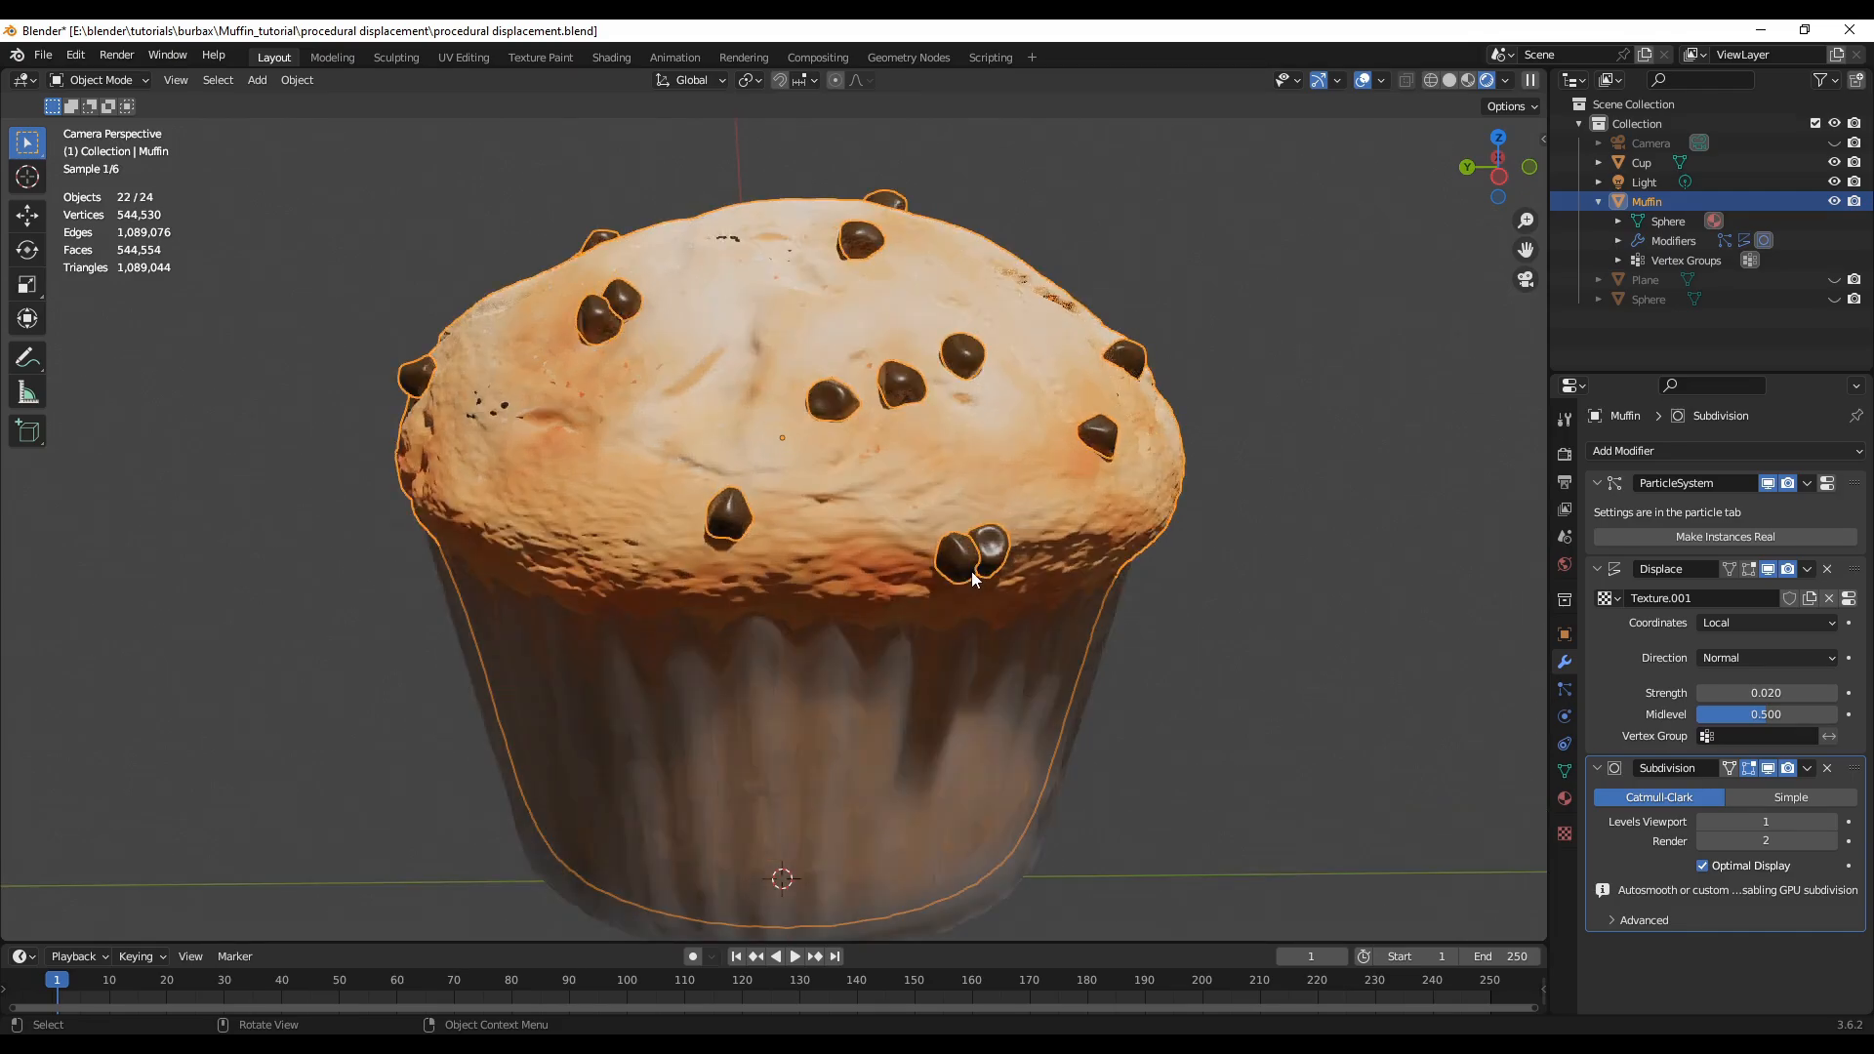
# - Examine the crust's cracks, lower rim and chocolate chips up close from all around the rendered muffin
pyautogui.moveTo(629, 681); pyautogui.dragTo(847, 471, button='middle')
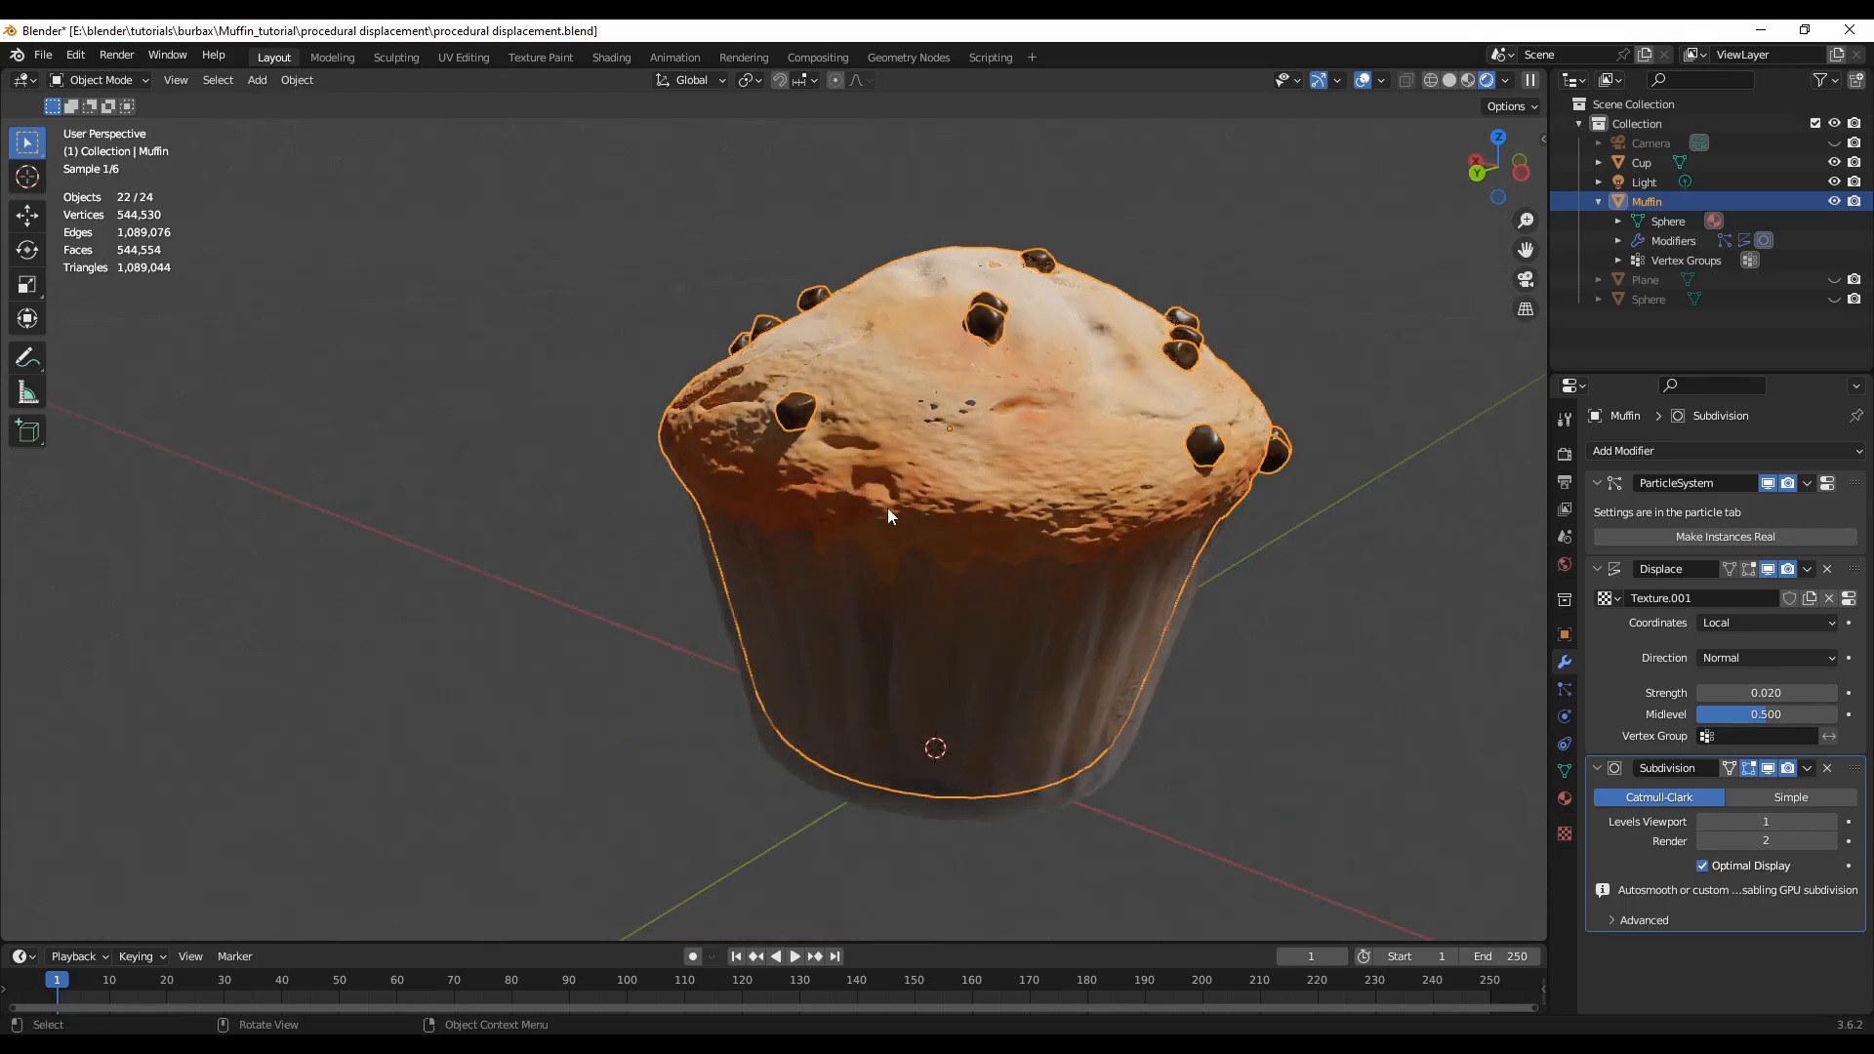
pyautogui.moveTo(839, 585); pyautogui.dragTo(884, 611, button='middle')
pyautogui.moveTo(921, 724); pyautogui.dragTo(680, 652, button='middle')
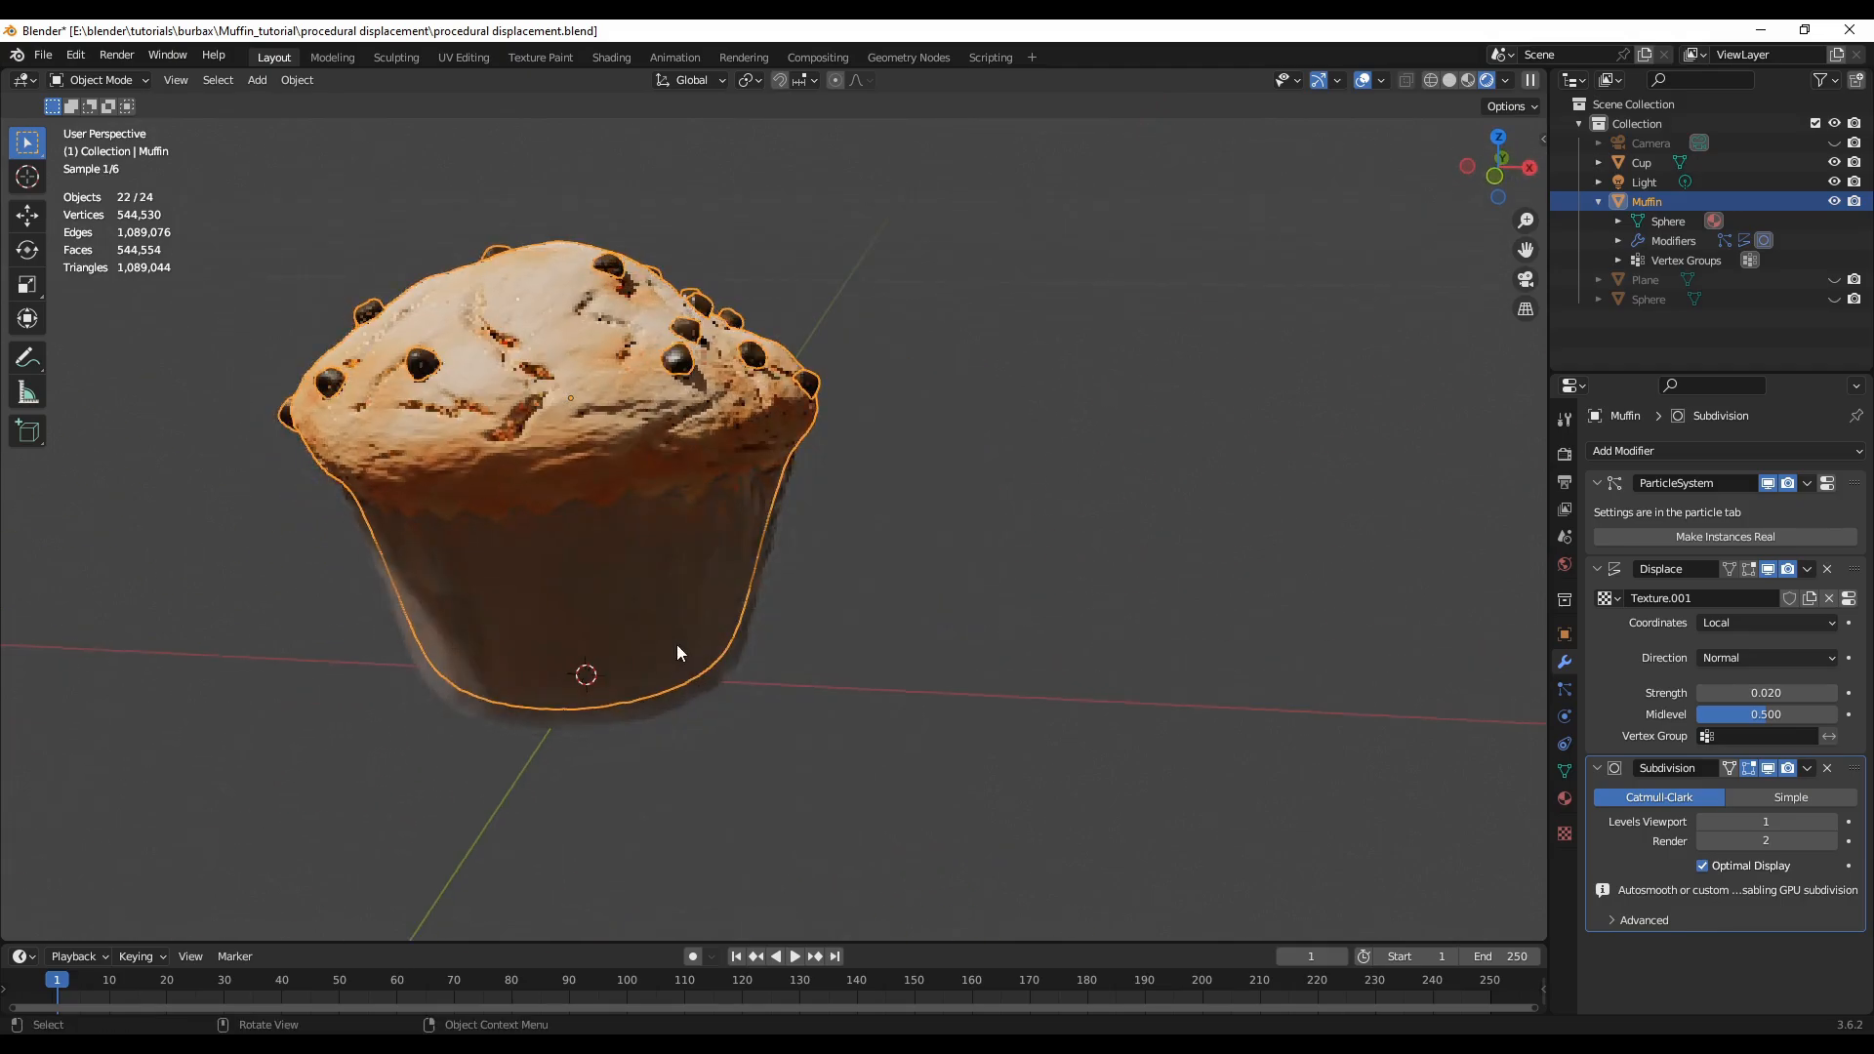
pyautogui.keyDown('shift'); pyautogui.moveTo(658, 586); pyautogui.dragTo(765, 704, button='middle'); pyautogui.keyUp('shift')
pyautogui.scroll(2, 764, 565)
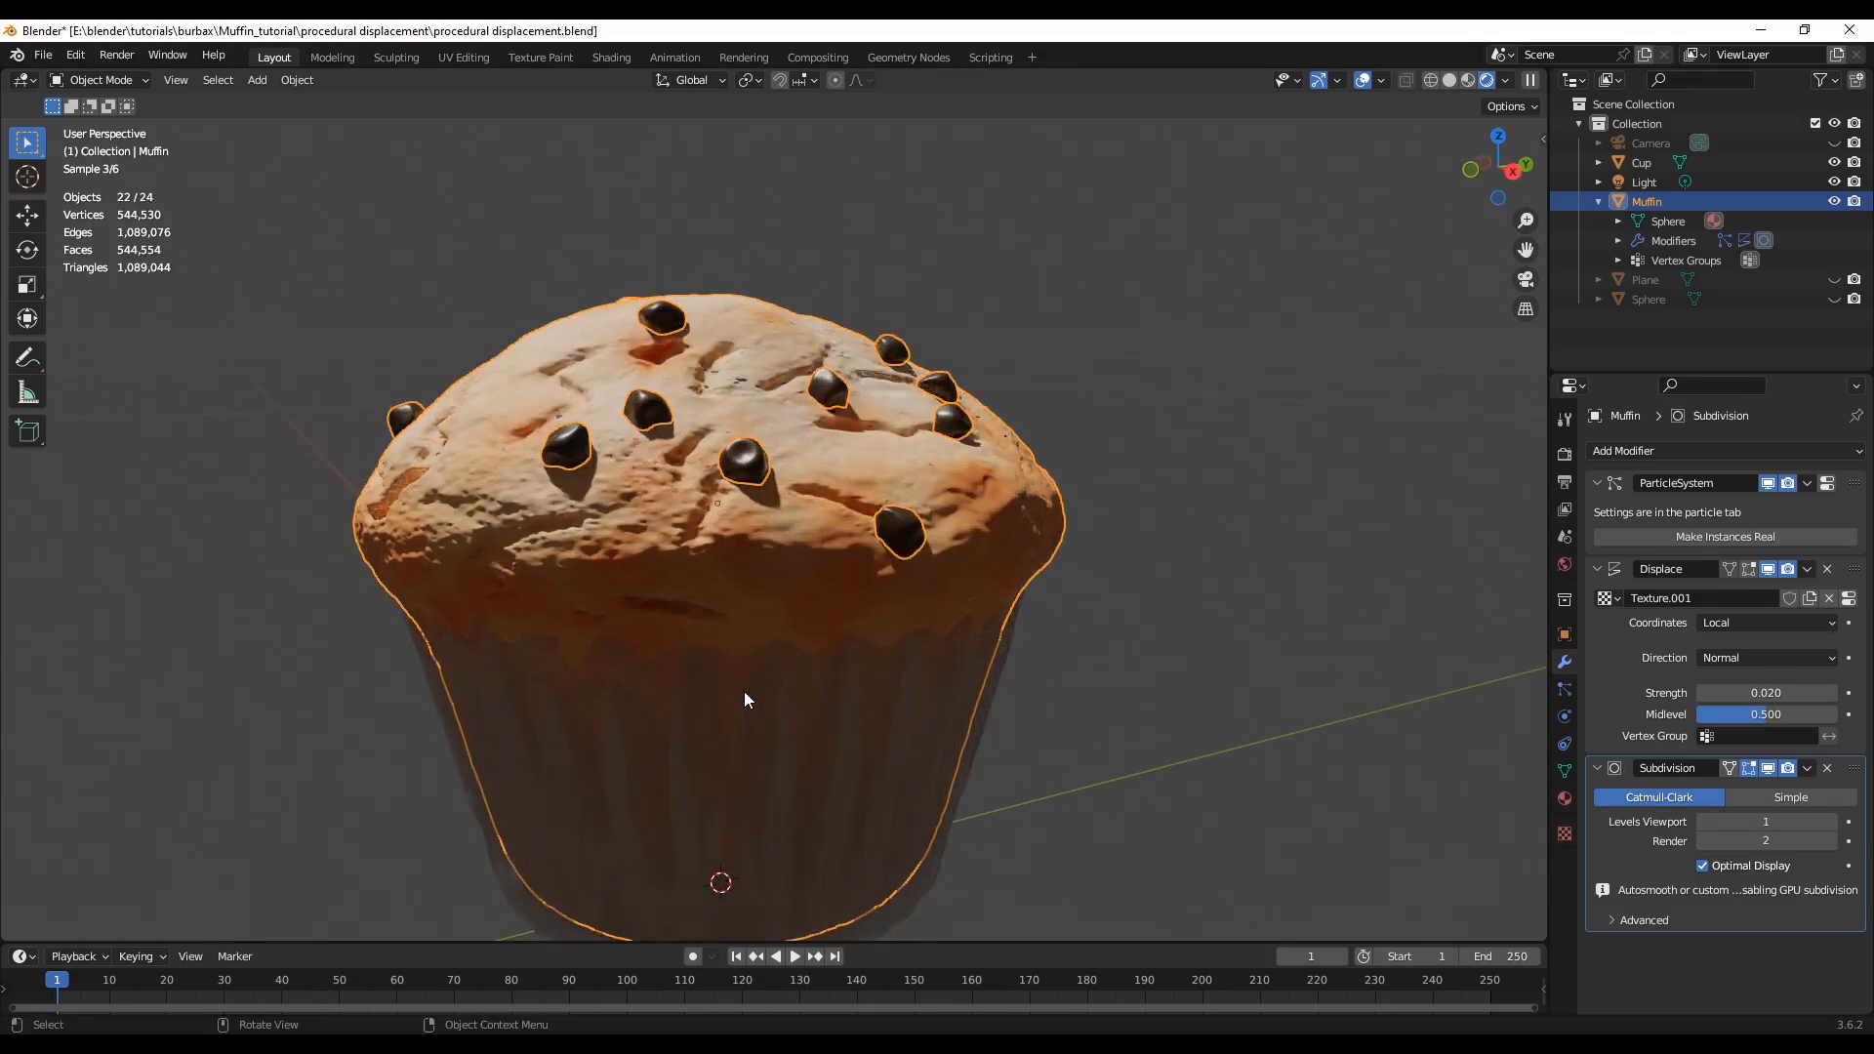
pyautogui.scroll(2, 628, 583)
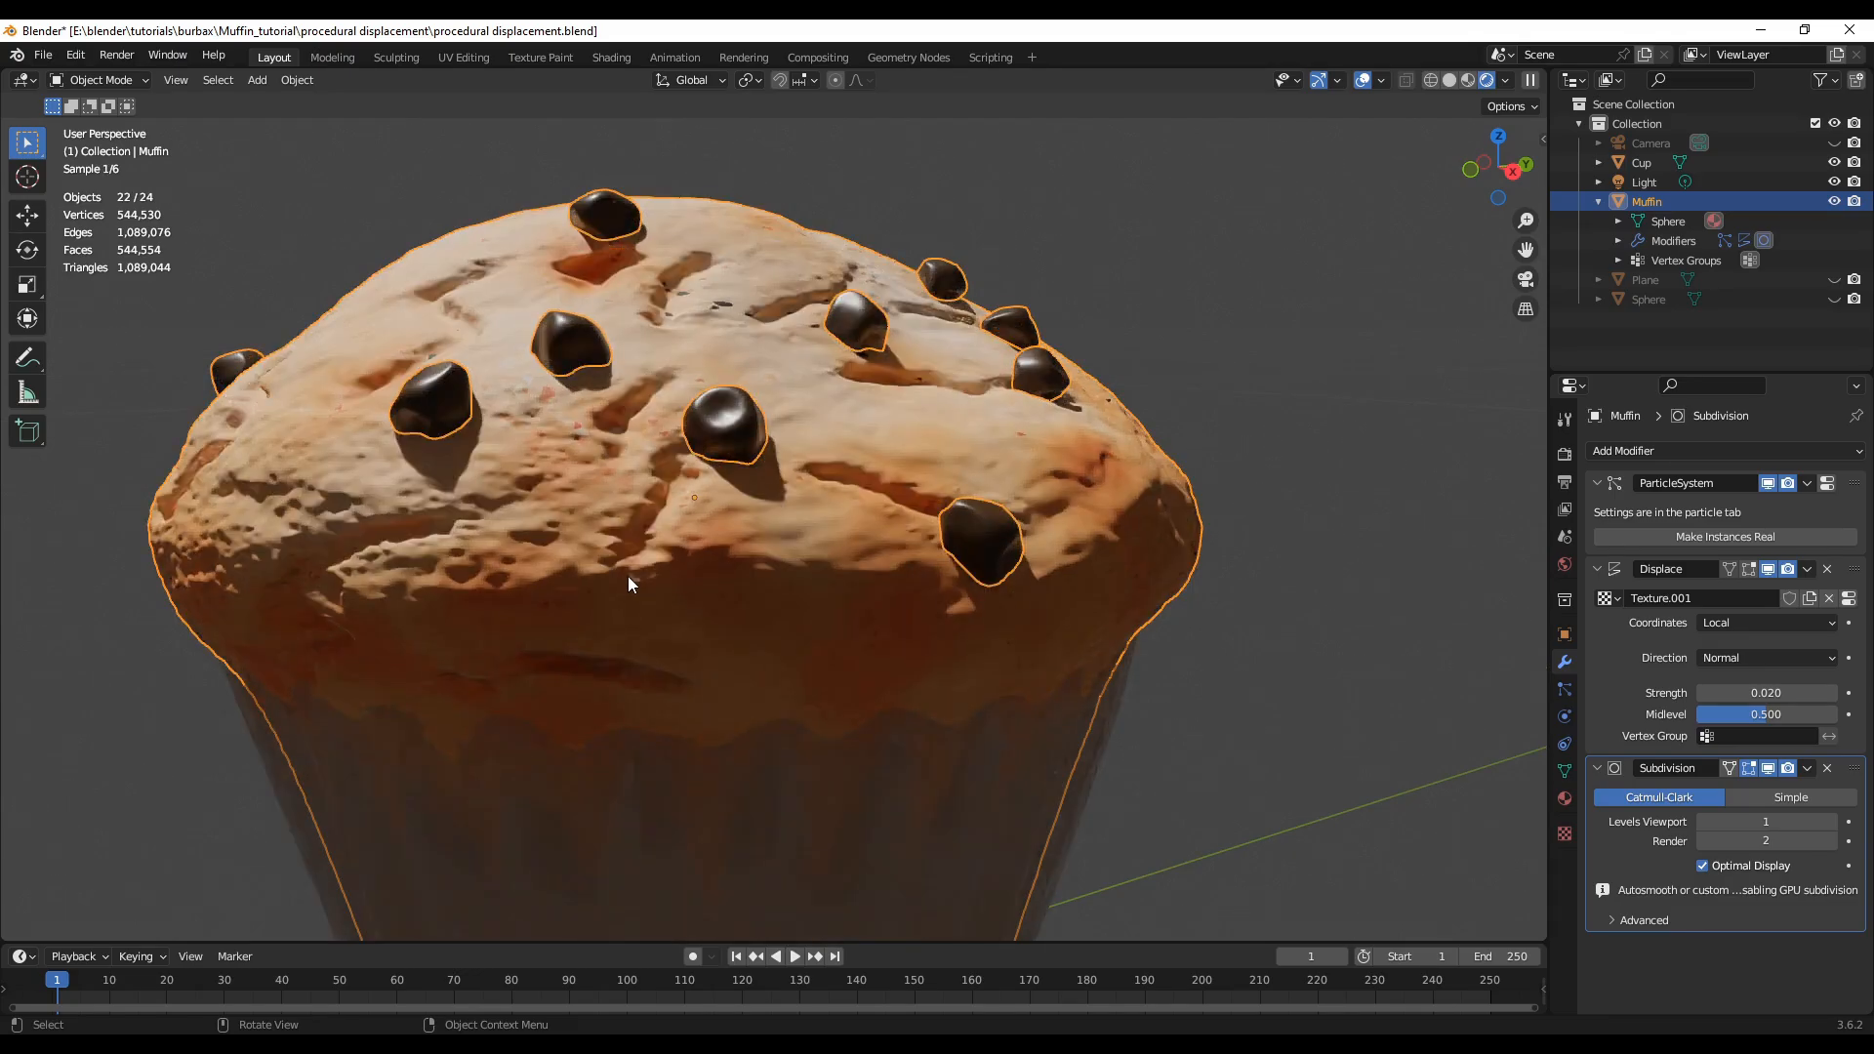
pyautogui.moveTo(686, 640); pyautogui.dragTo(564, 686, button='middle')
pyautogui.moveTo(840, 718); pyautogui.dragTo(728, 701, button='middle')
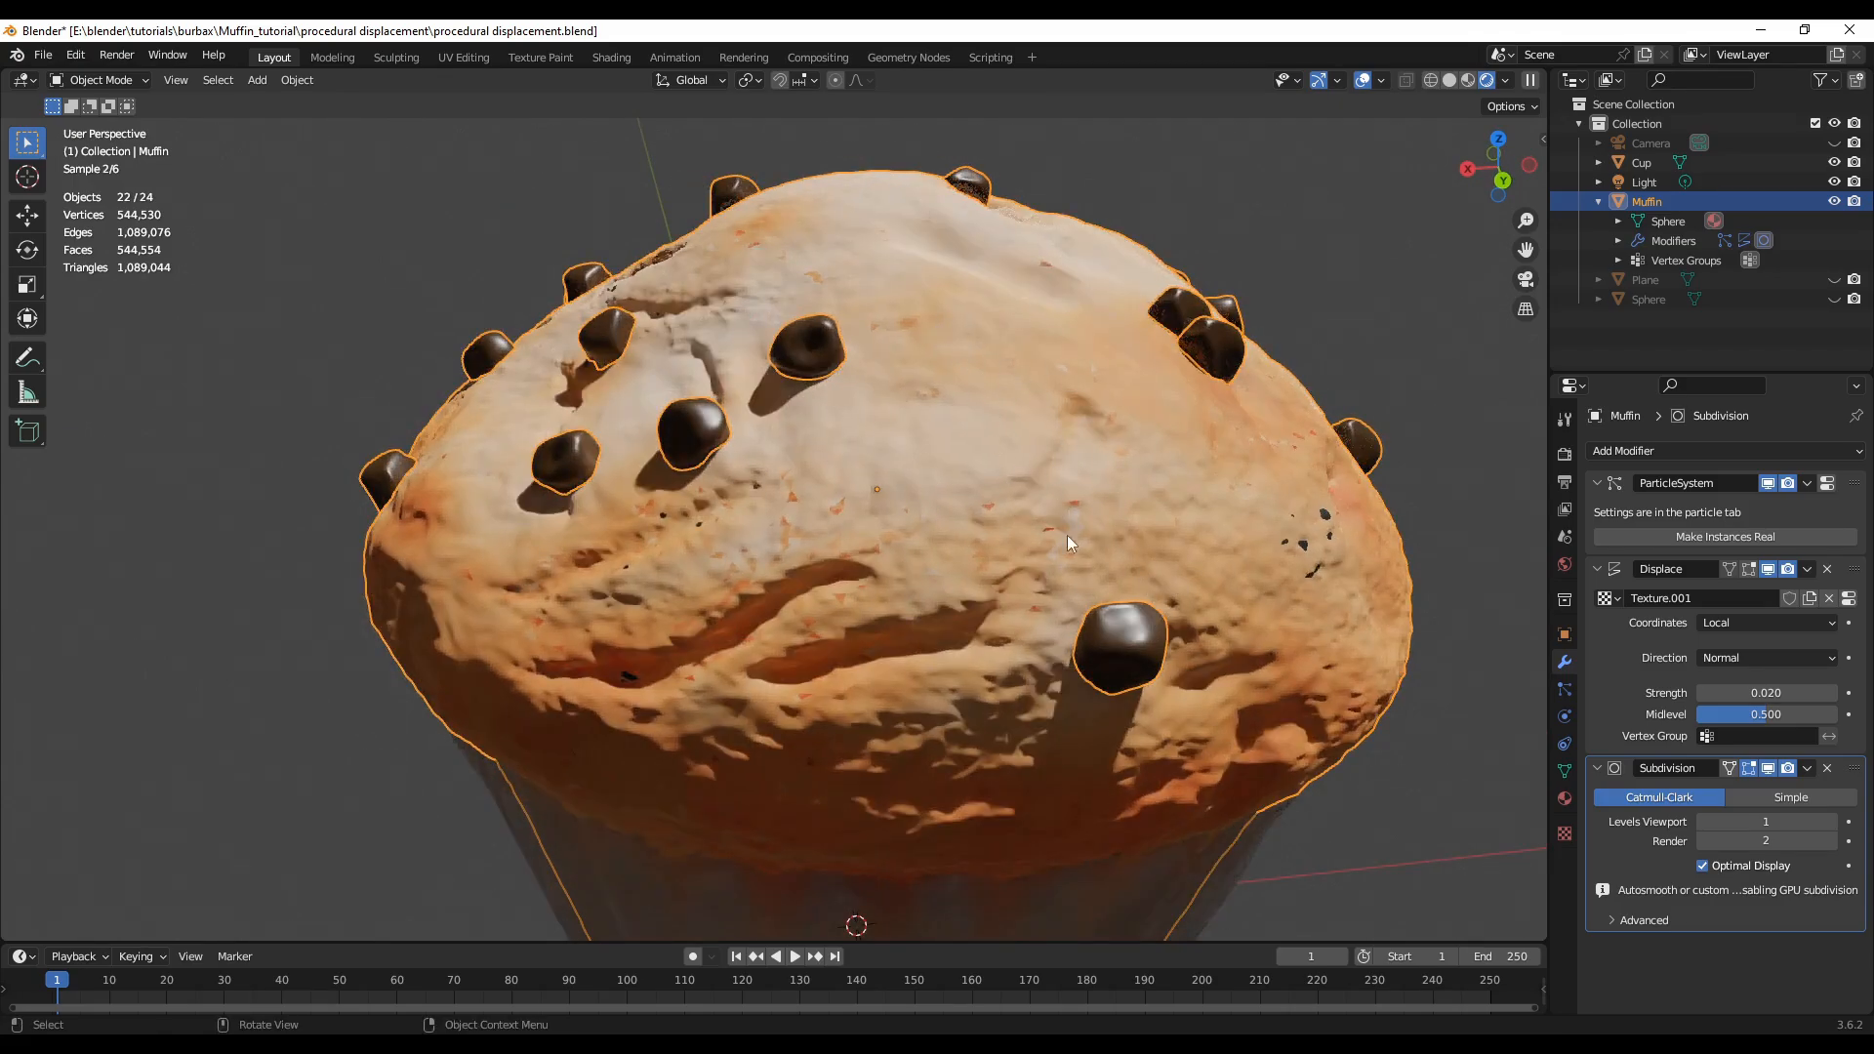
pyautogui.moveTo(1051, 759); pyautogui.dragTo(740, 681, button='middle')
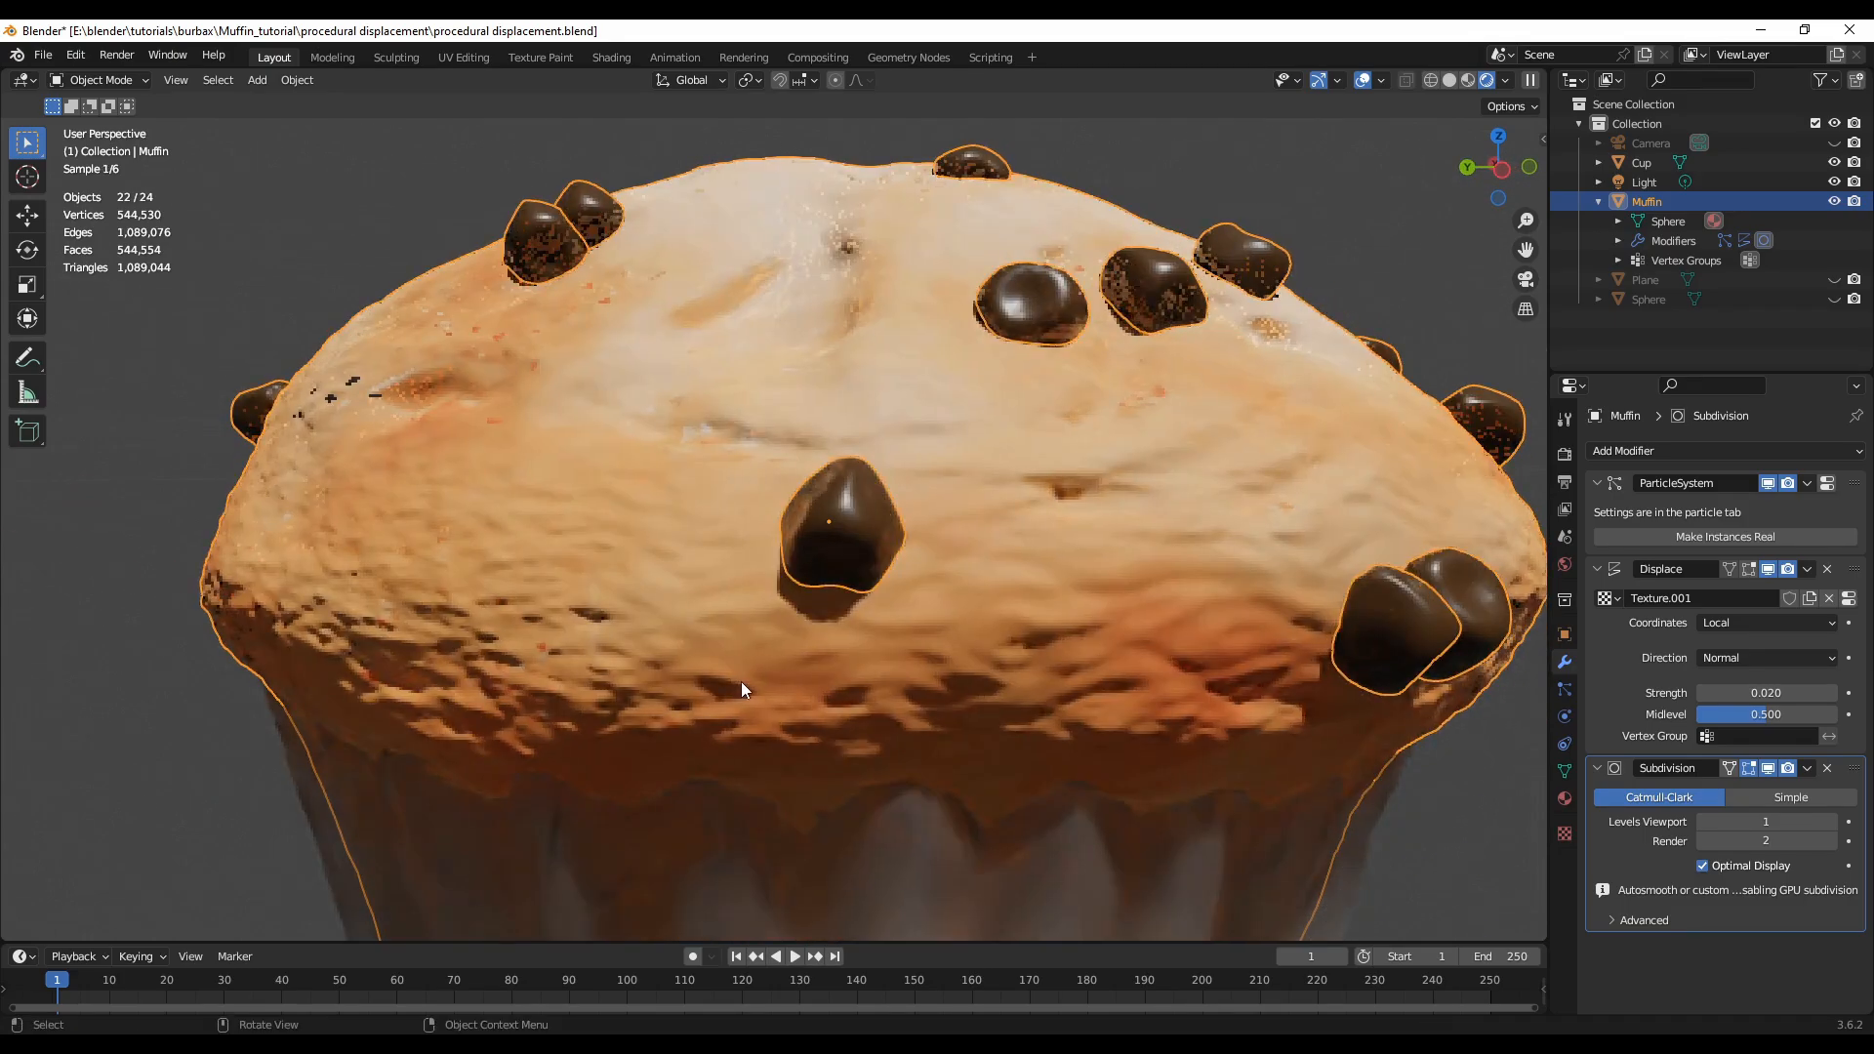
pyautogui.scroll(-2, 783, 683)
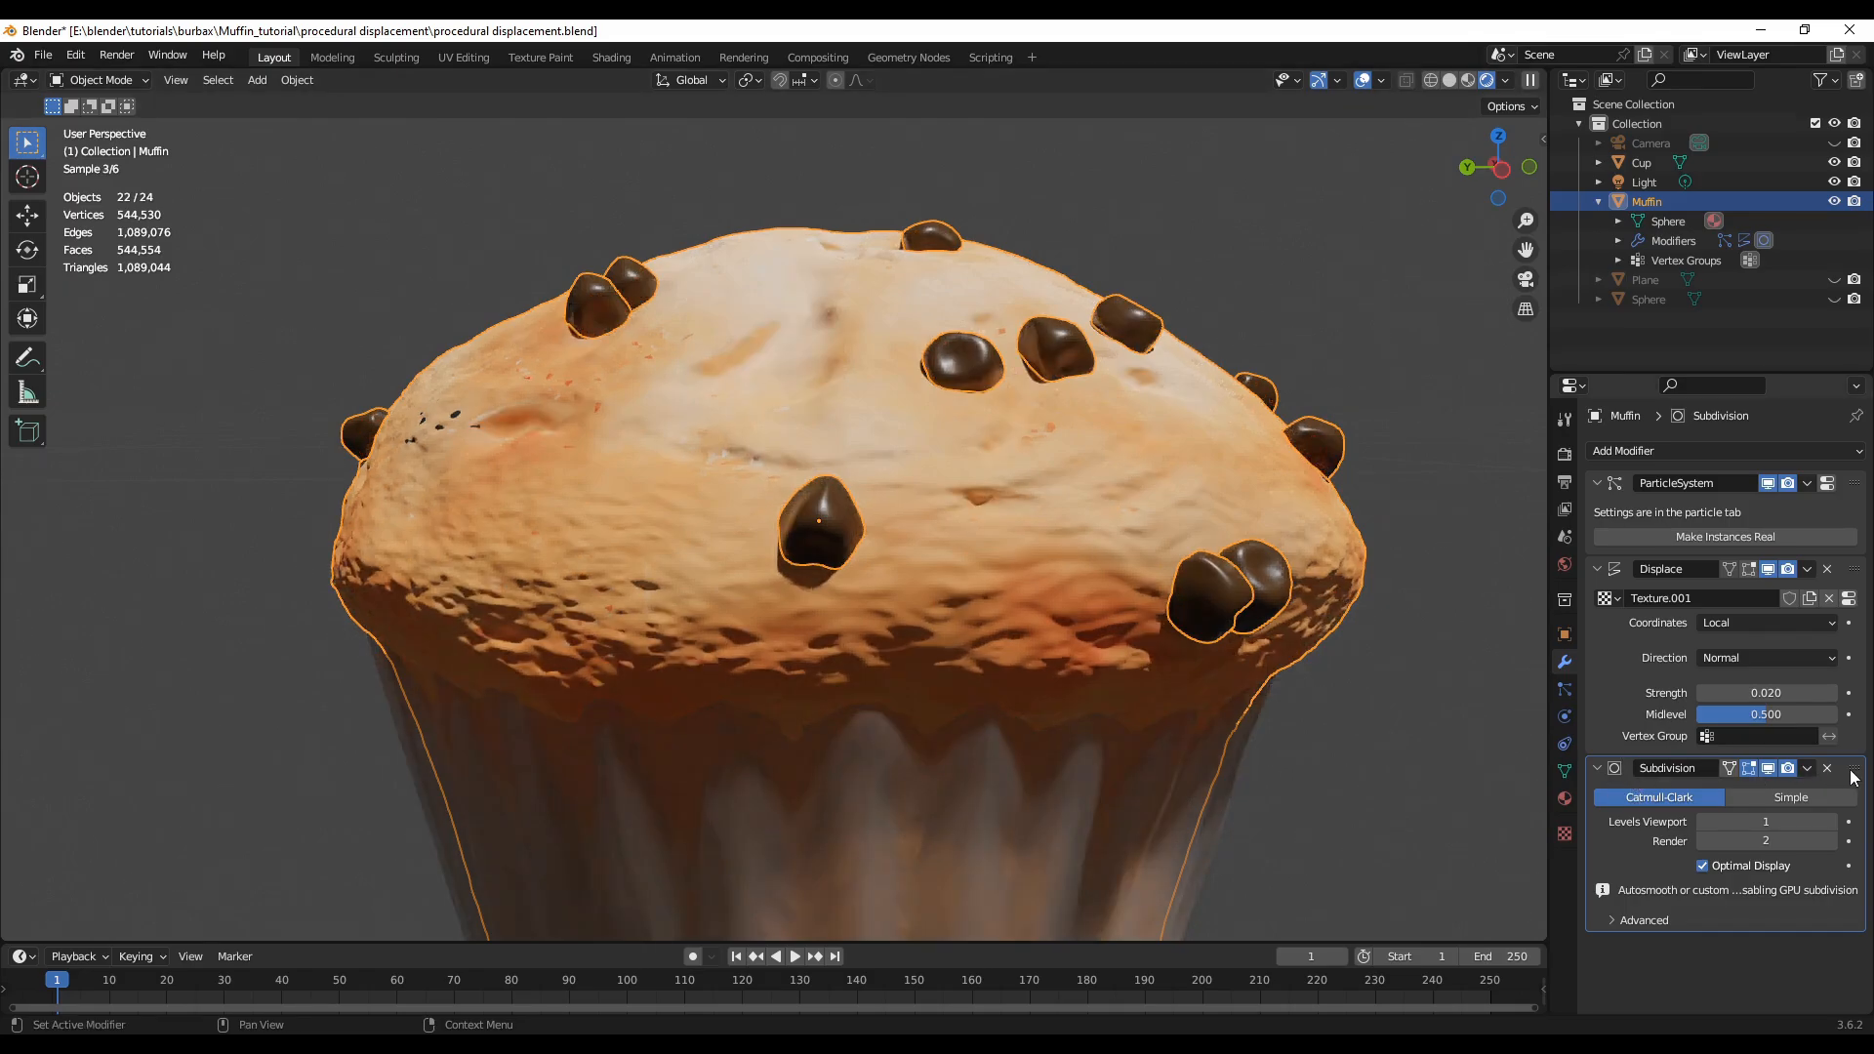
# - Move the Subdivision modifier above the Displace modifier in the muffin's modifier stack
pyautogui.moveTo(1861, 776); pyautogui.dragTo(1828, 552)
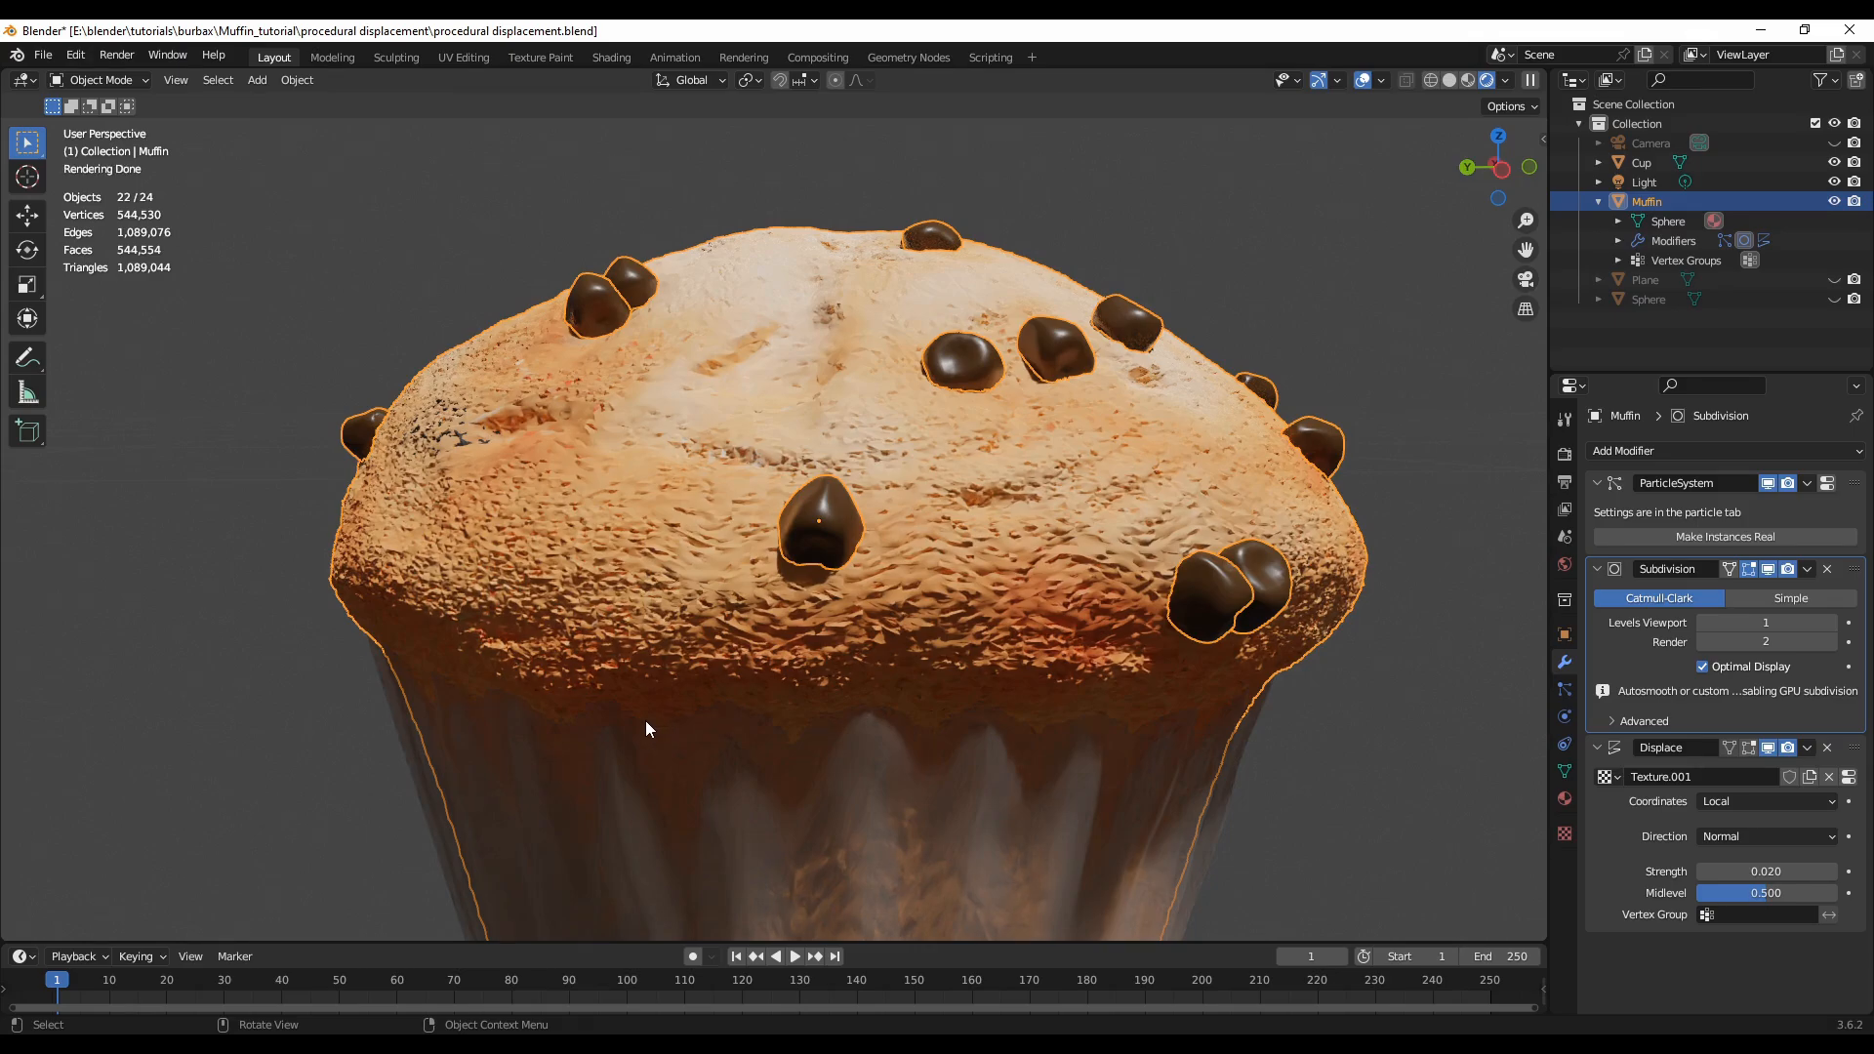
pyautogui.moveTo(578, 771); pyautogui.dragTo(680, 775, button='middle')
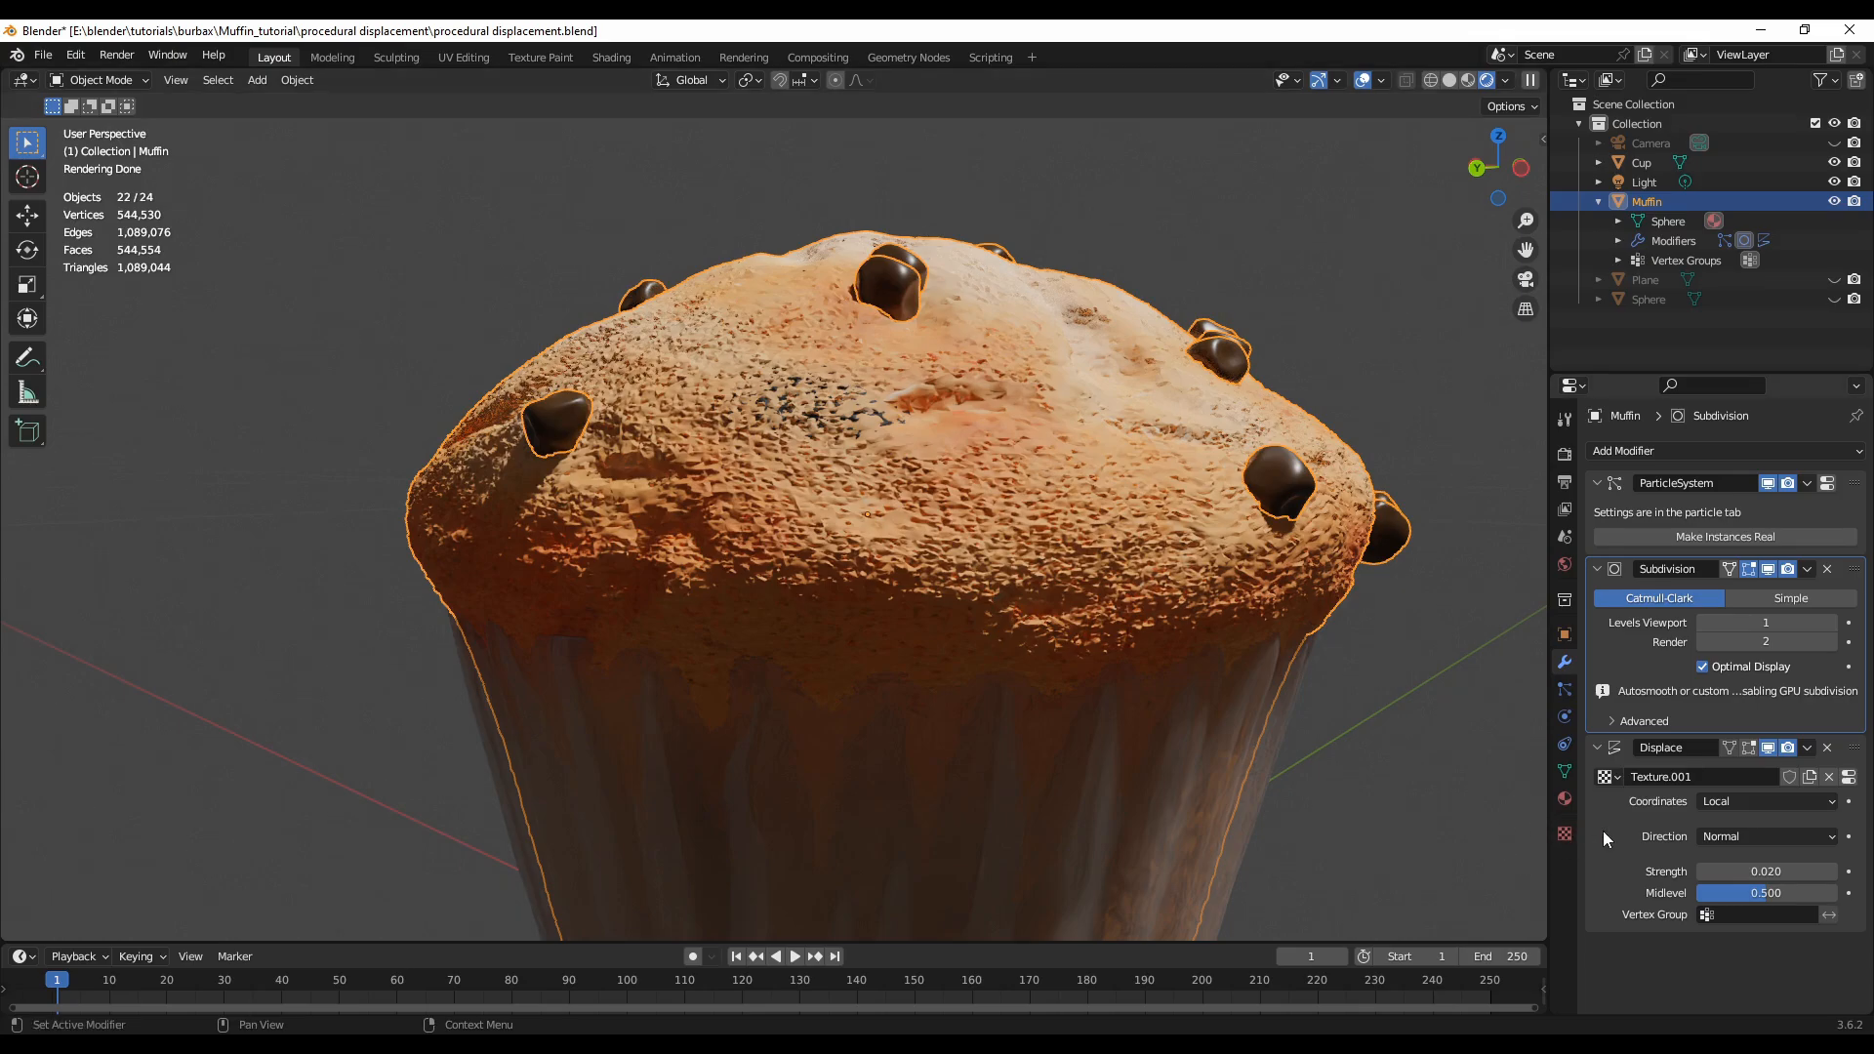
# - Check the exact noise size of the Clouds texture used by the Displace modifier
pyautogui.click(1563, 834)
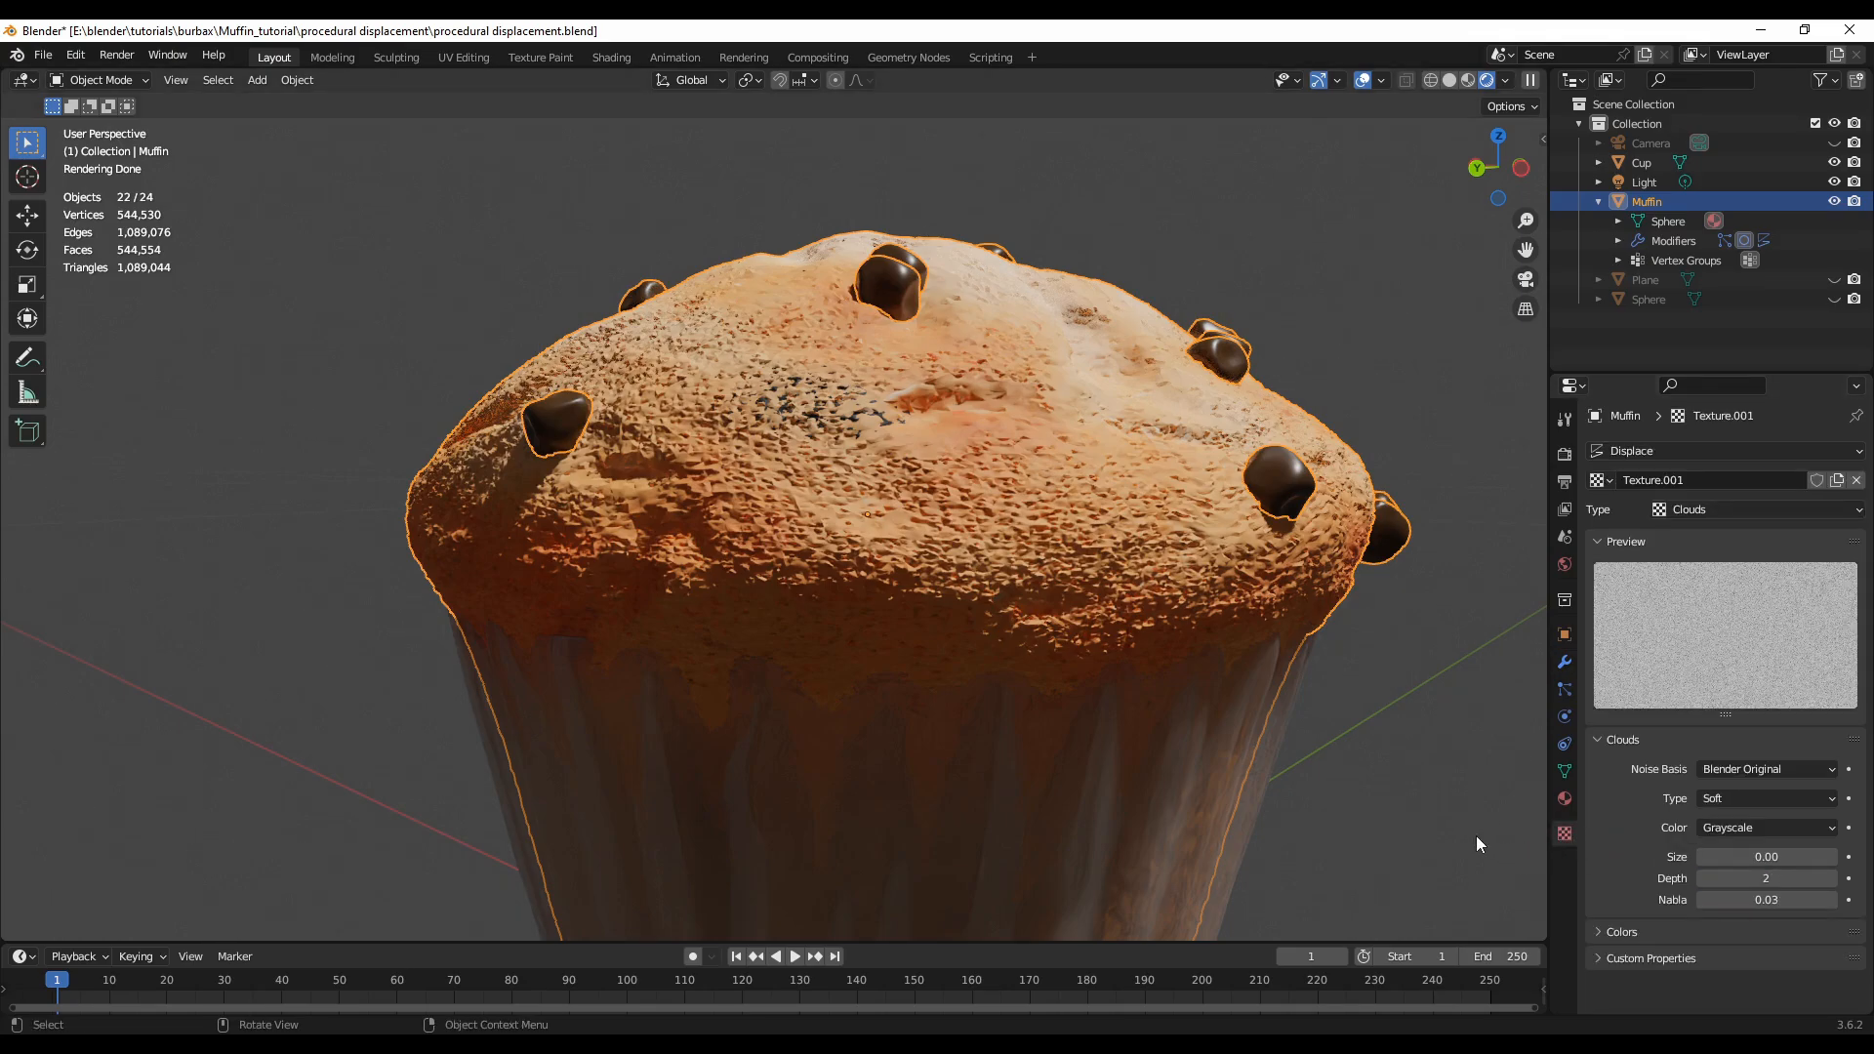
pyautogui.click(1703, 856)
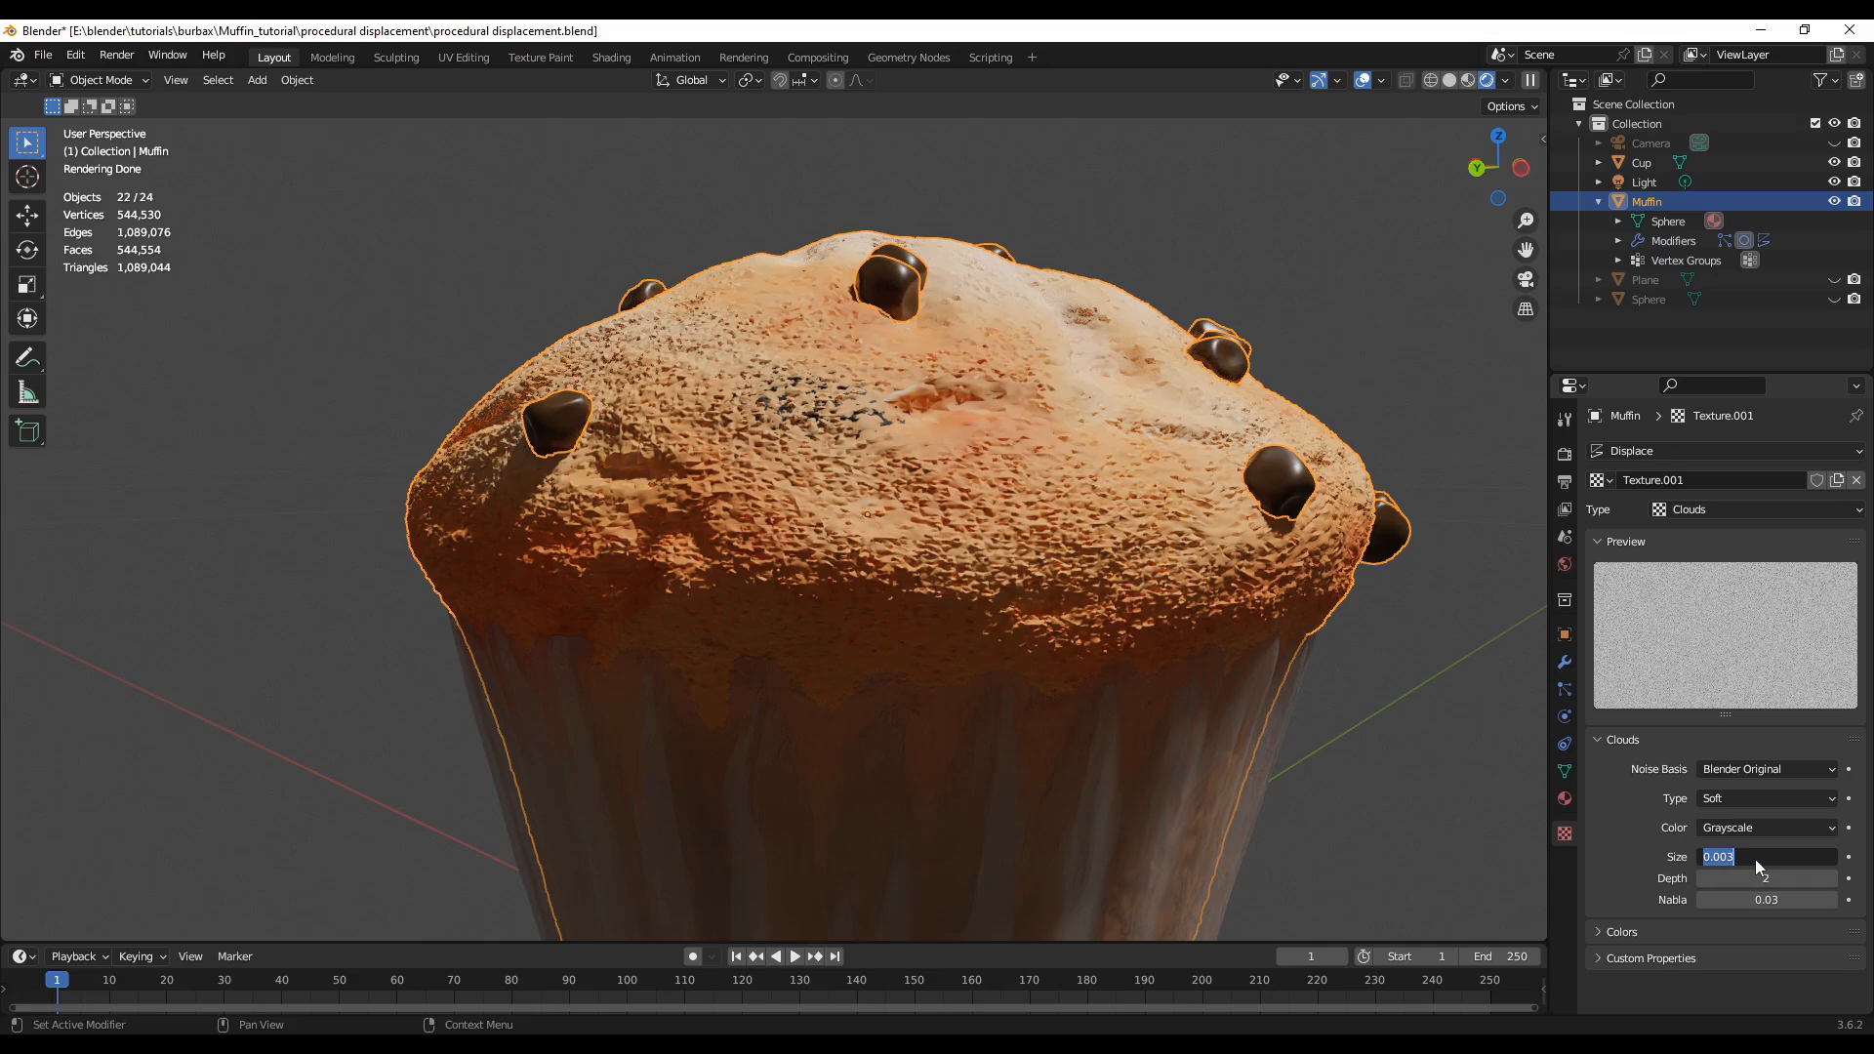
pyautogui.press('Return')
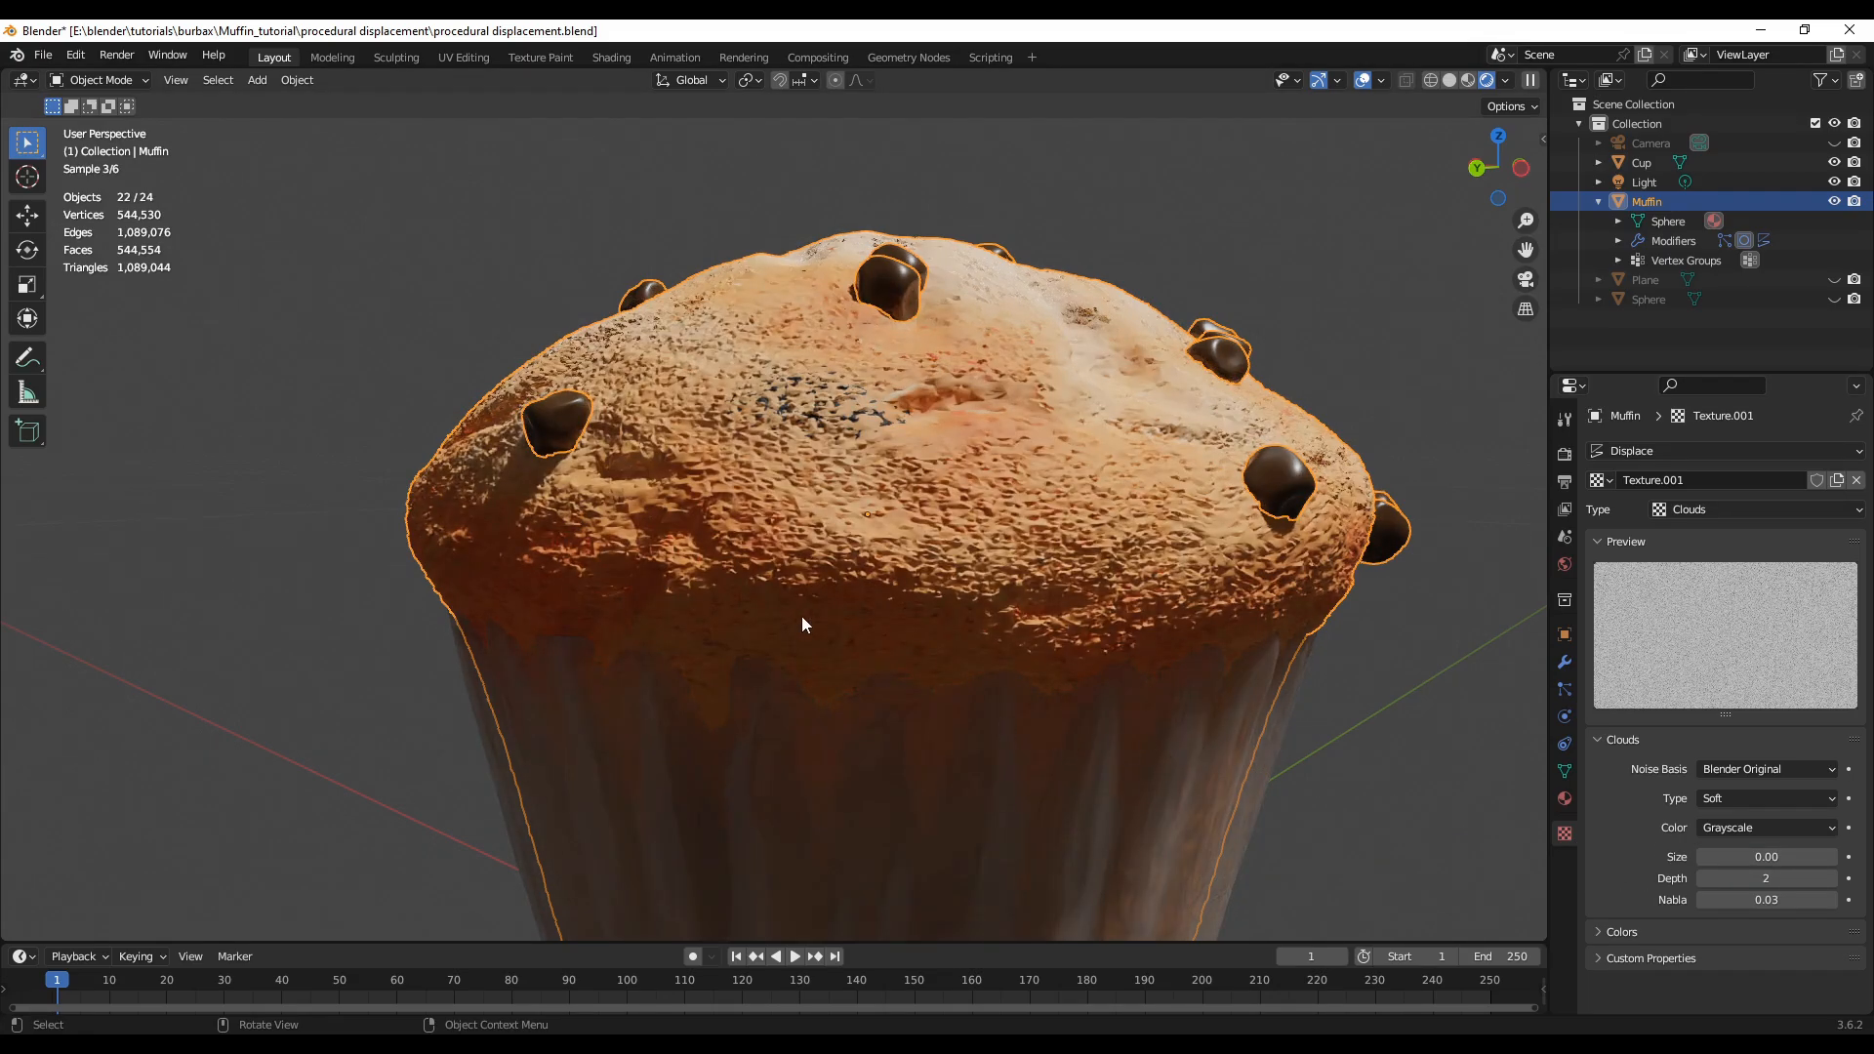
# - Examine the fine crumbly displacement around the rendered muffin and through the camera view
pyautogui.scroll(-1, 803, 618)
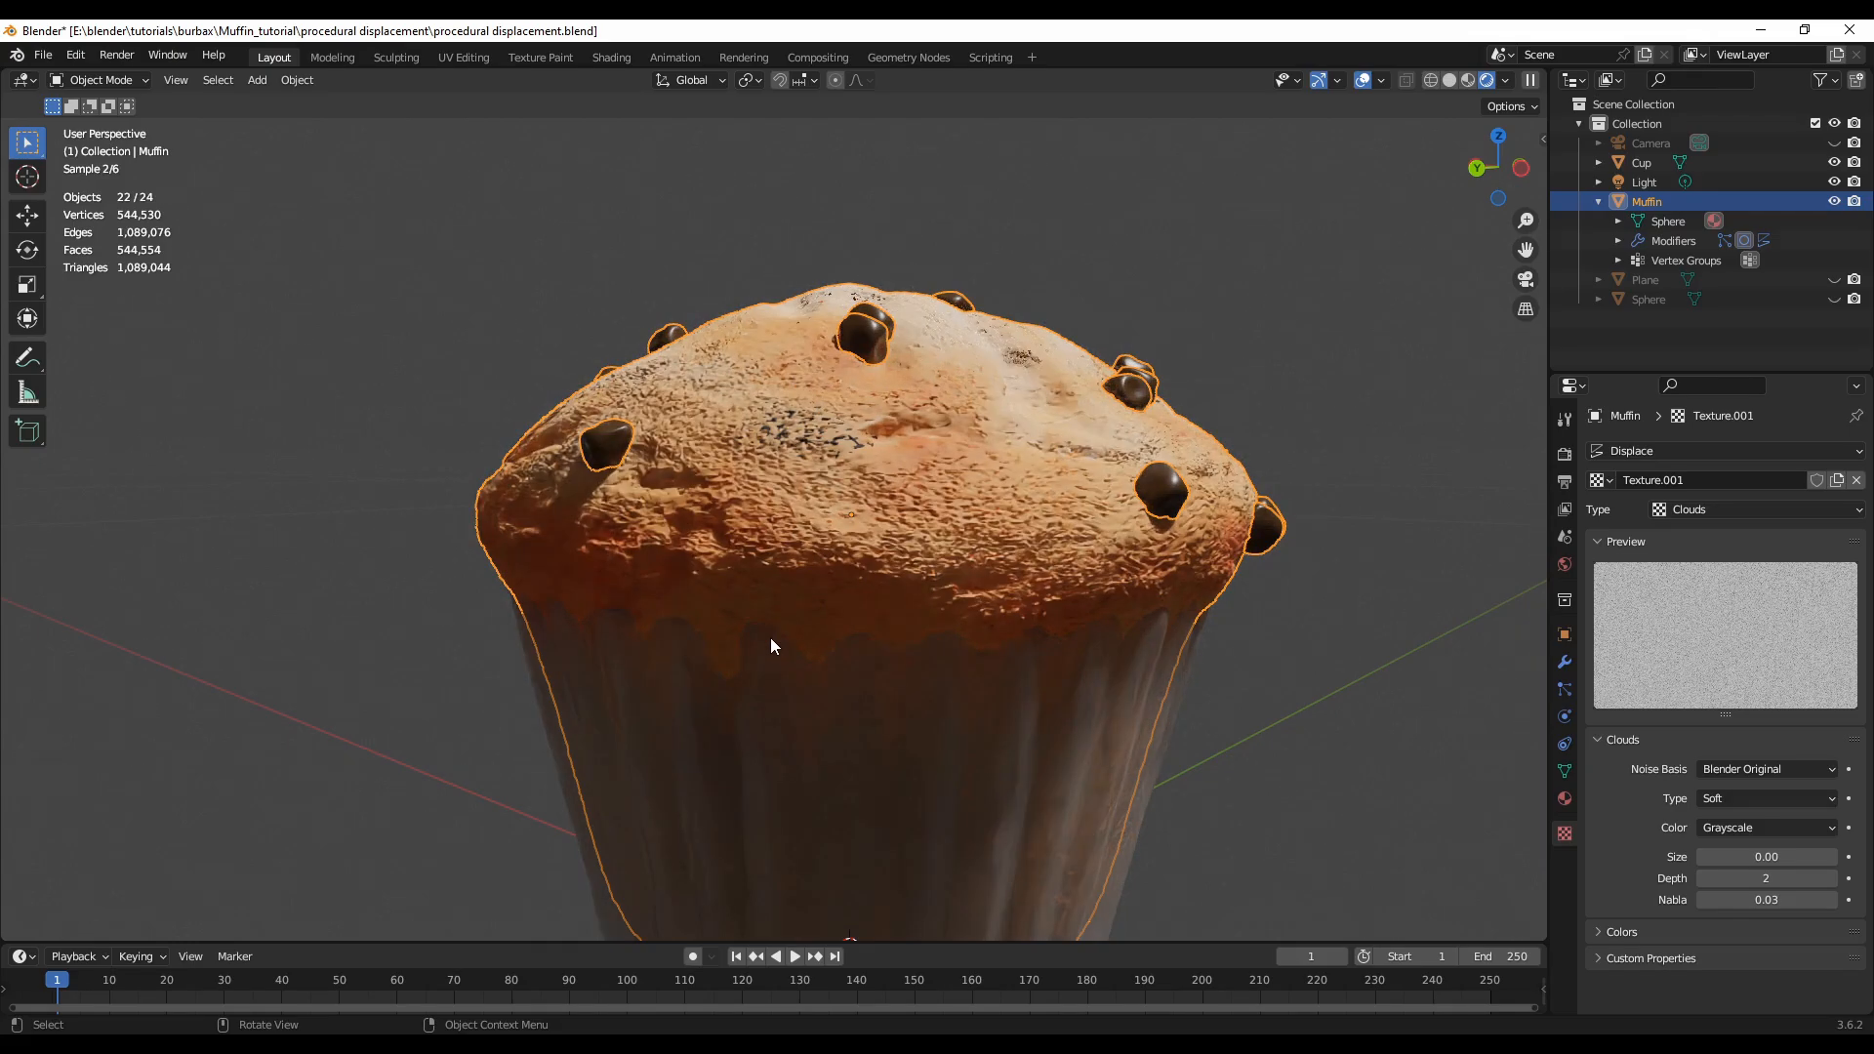
pyautogui.moveTo(759, 651); pyautogui.dragTo(881, 658, button='middle')
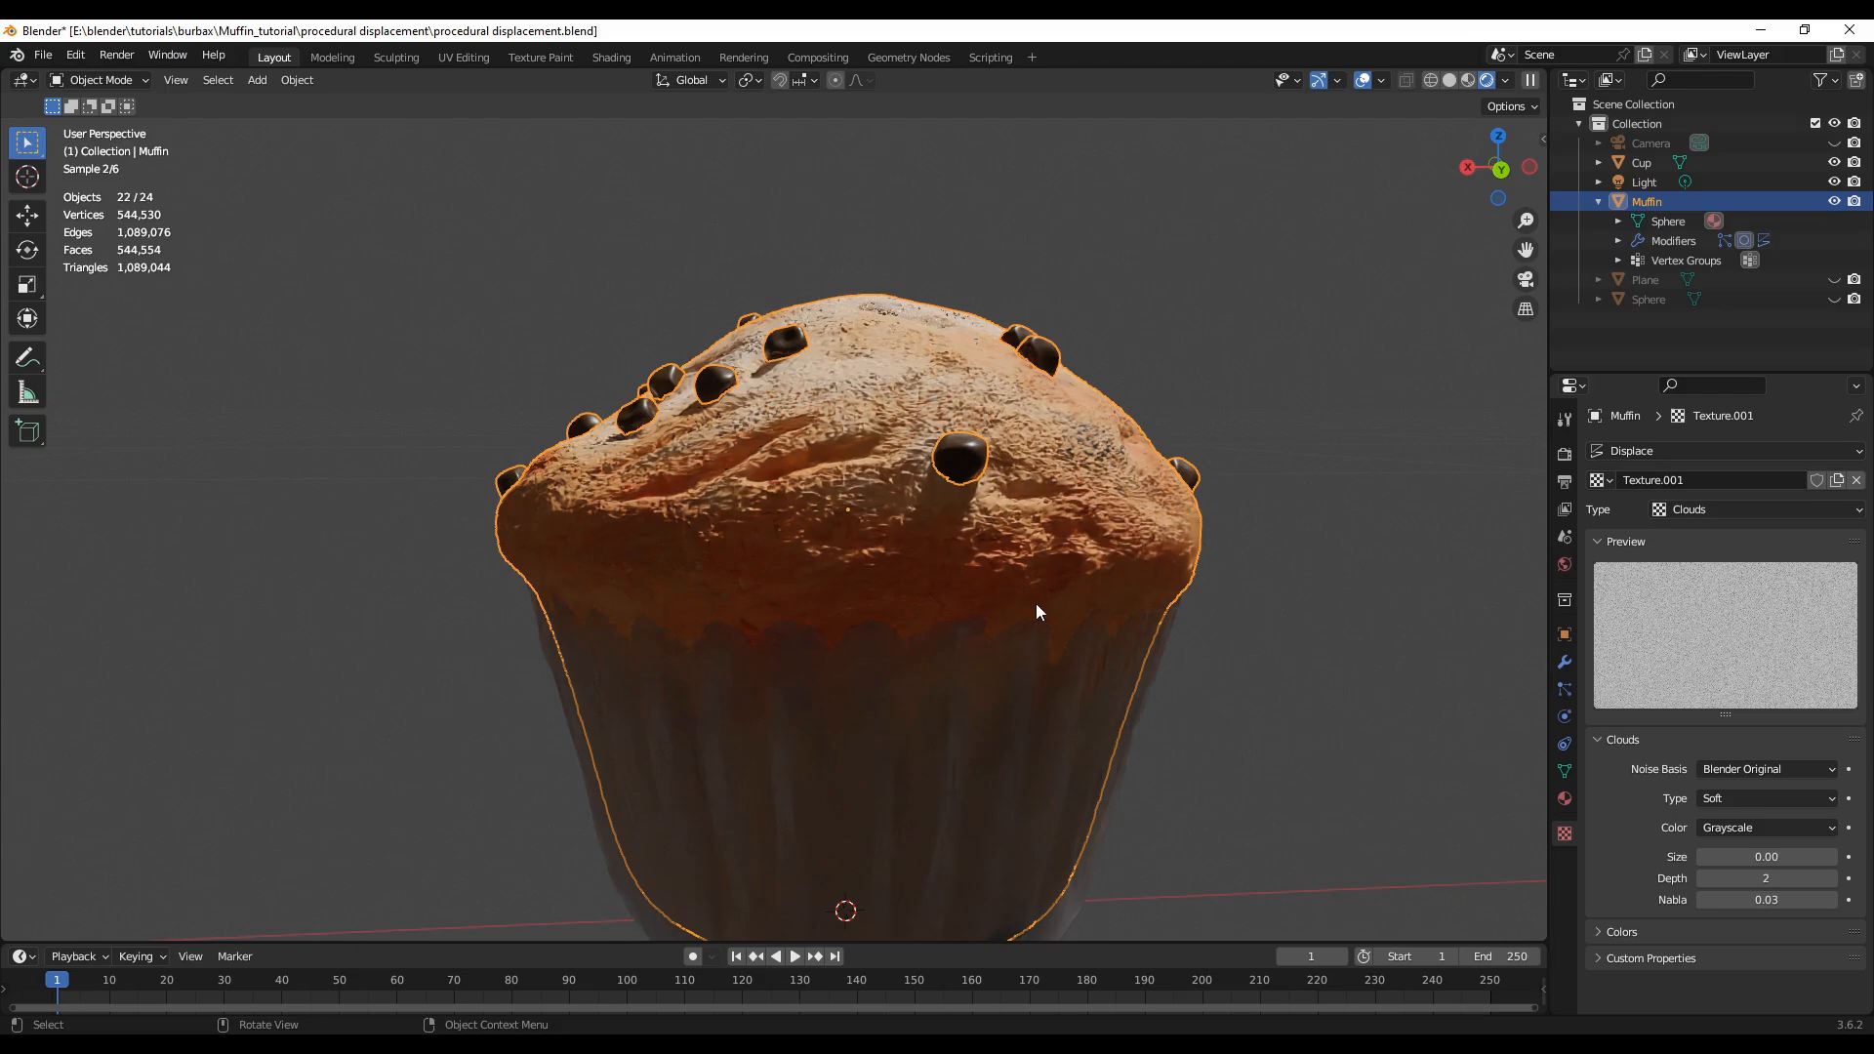
pyautogui.scroll(2, 816, 511)
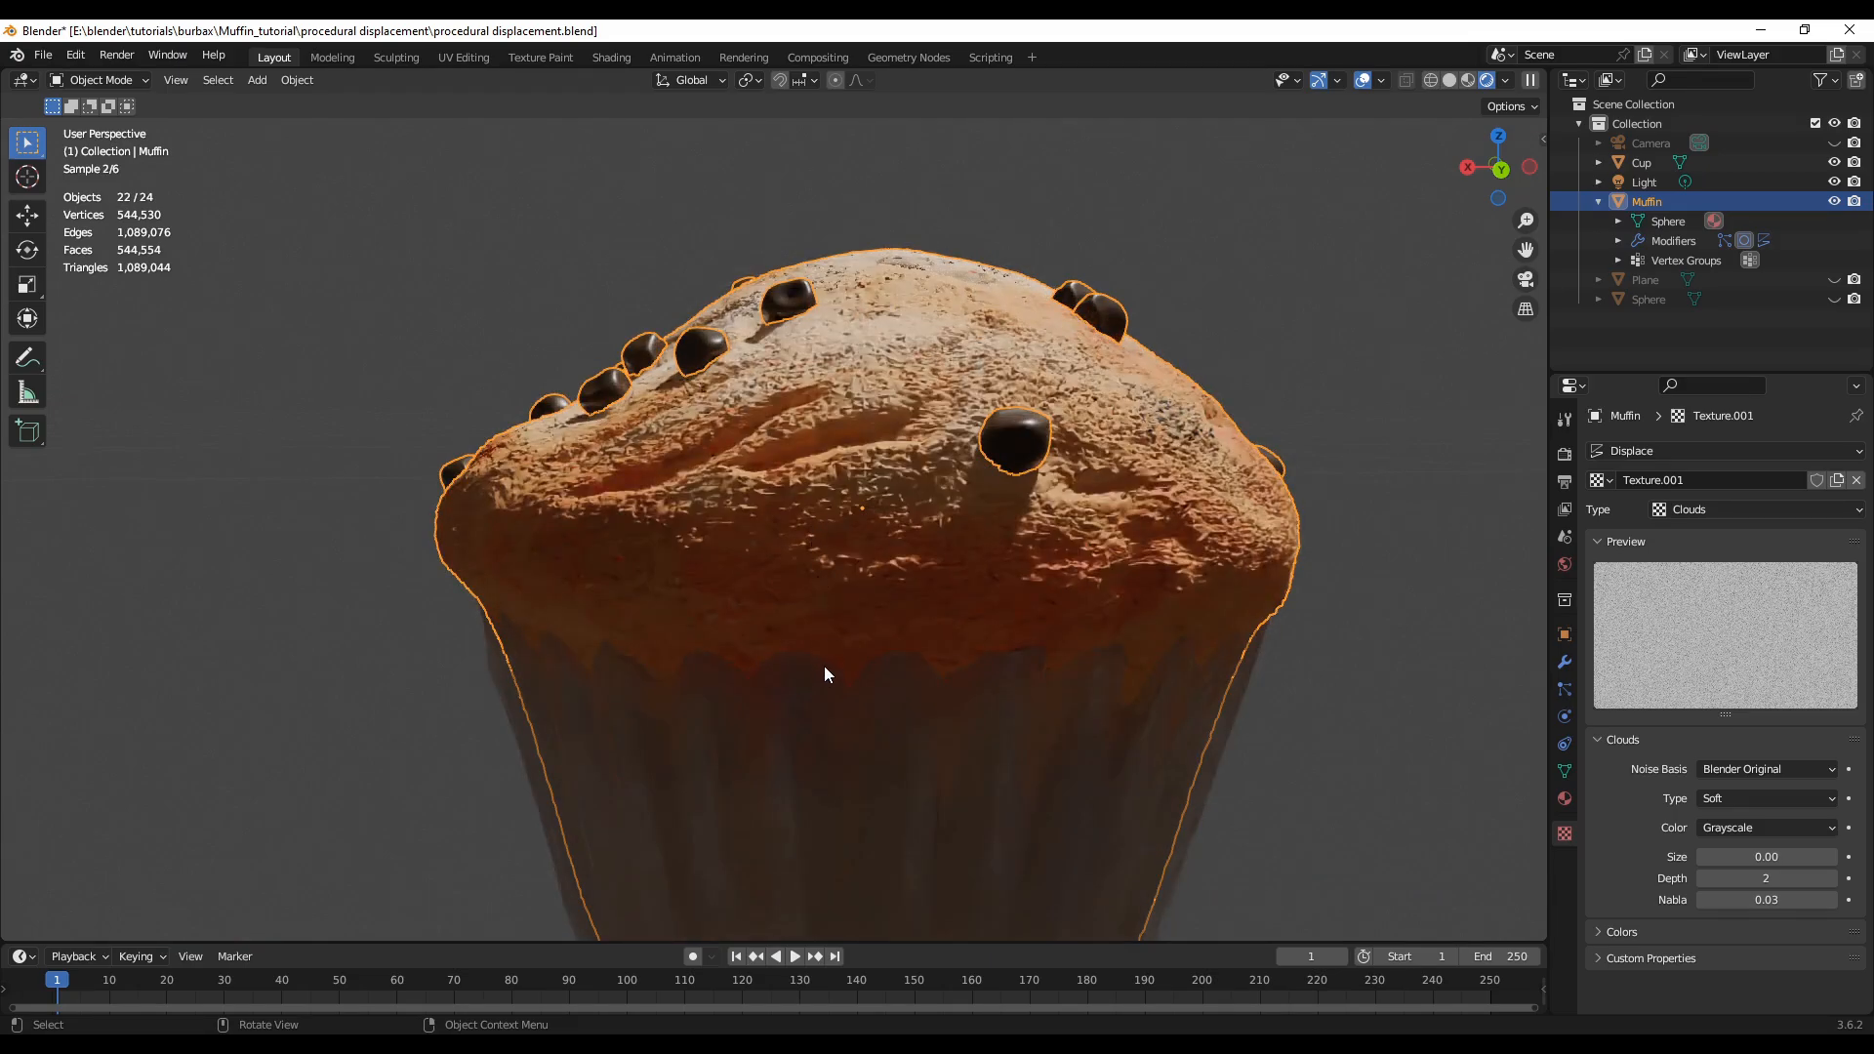
pyautogui.moveTo(824, 670); pyautogui.dragTo(992, 703, button='middle')
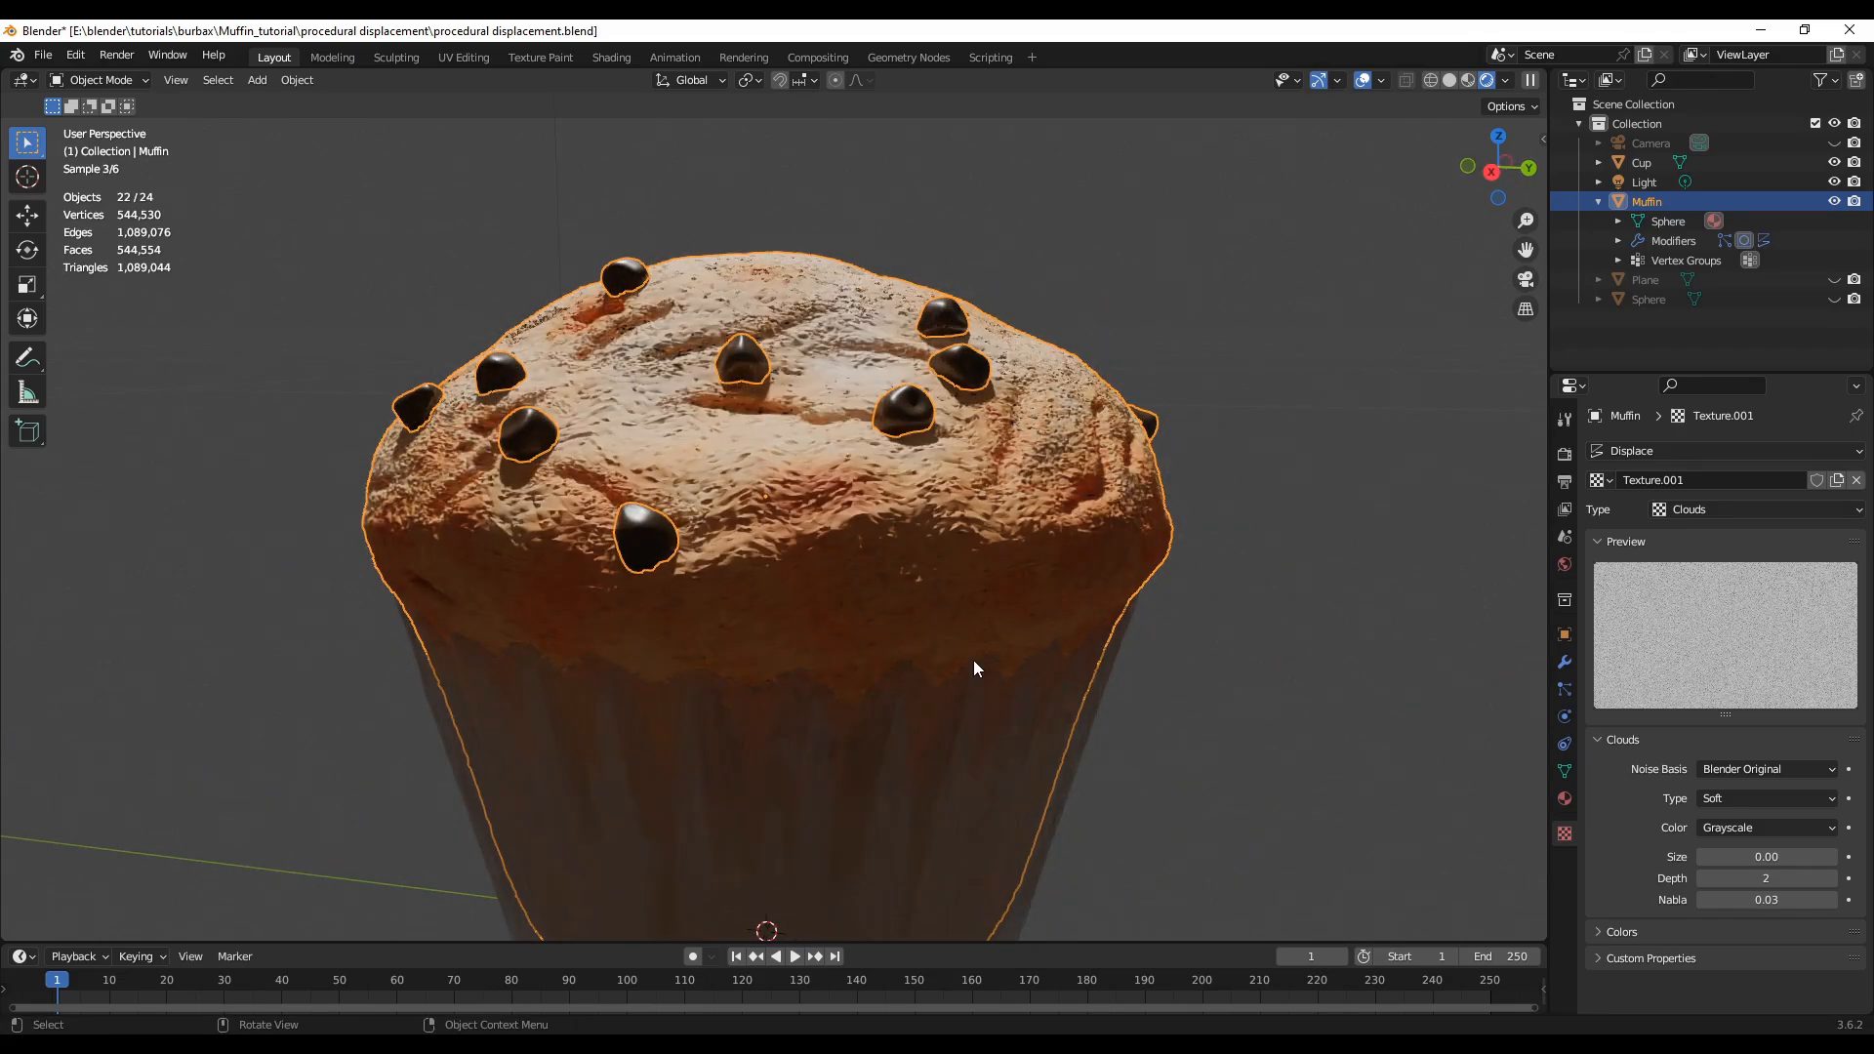
pyautogui.press('KP_0')
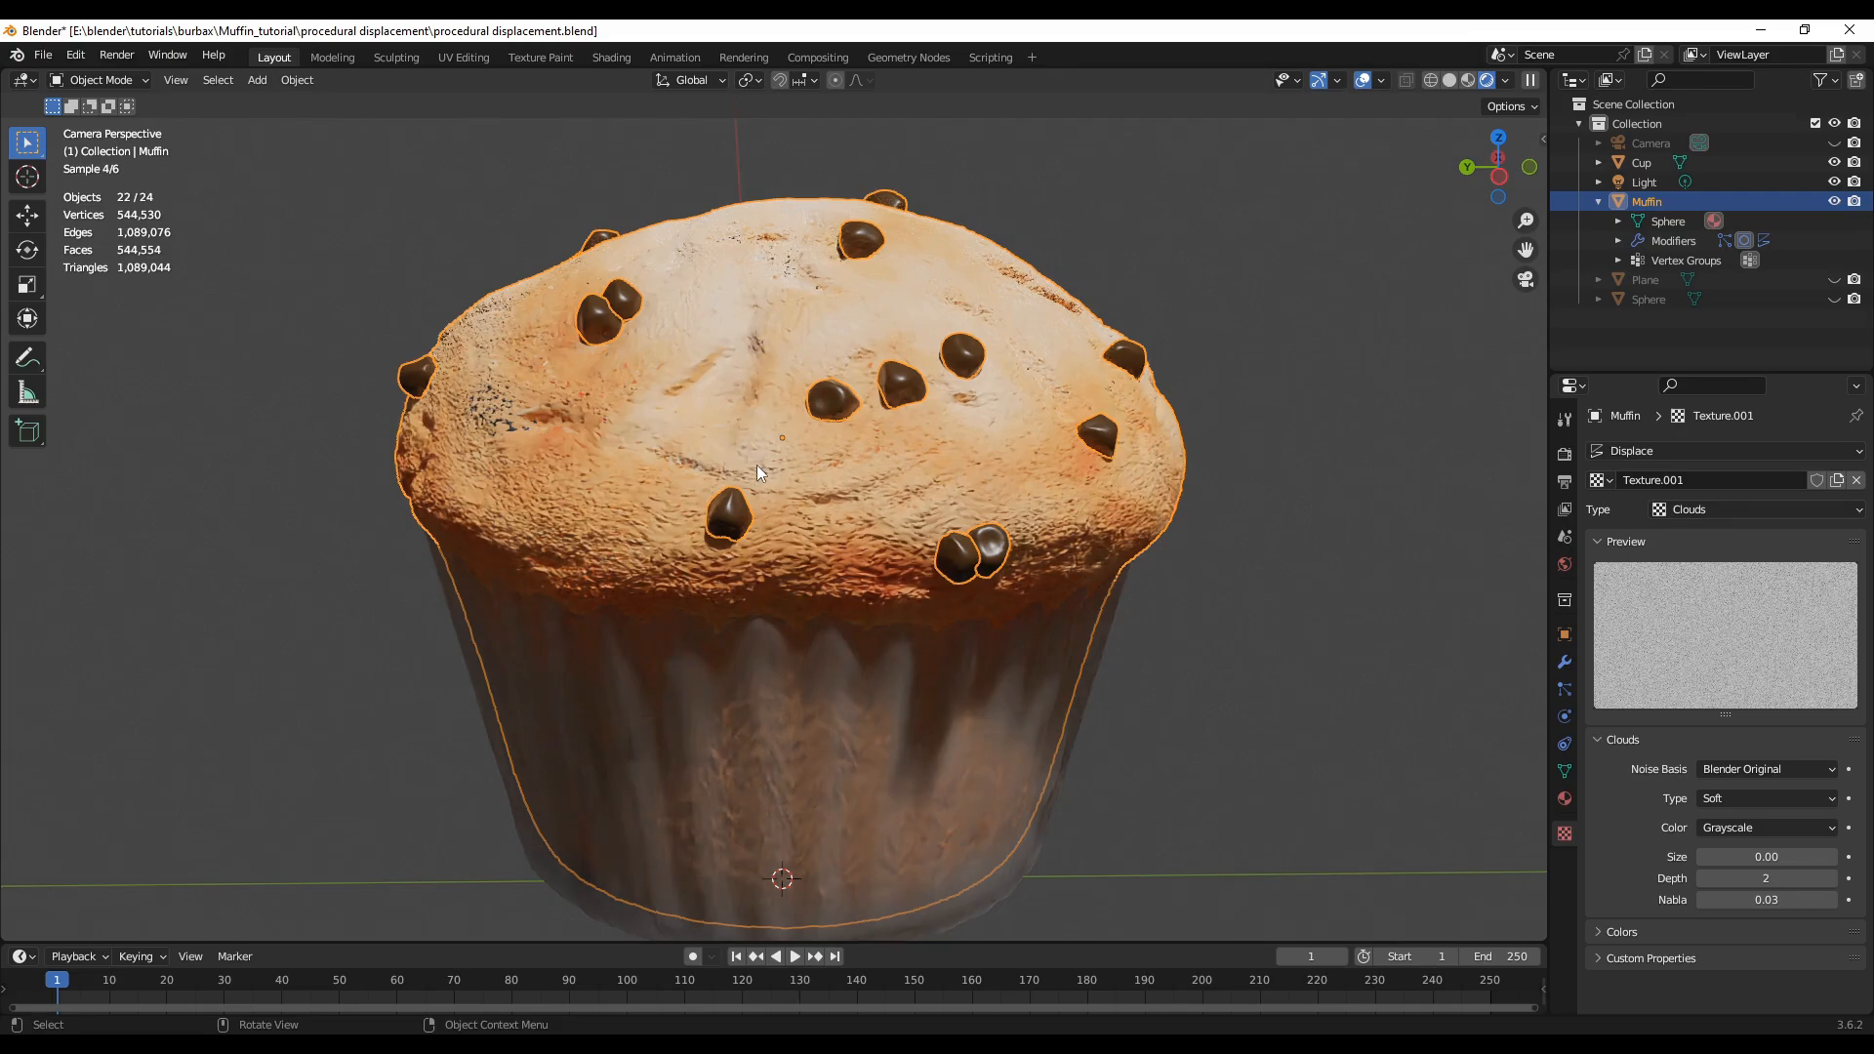
pyautogui.scroll(-2, 1143, 603)
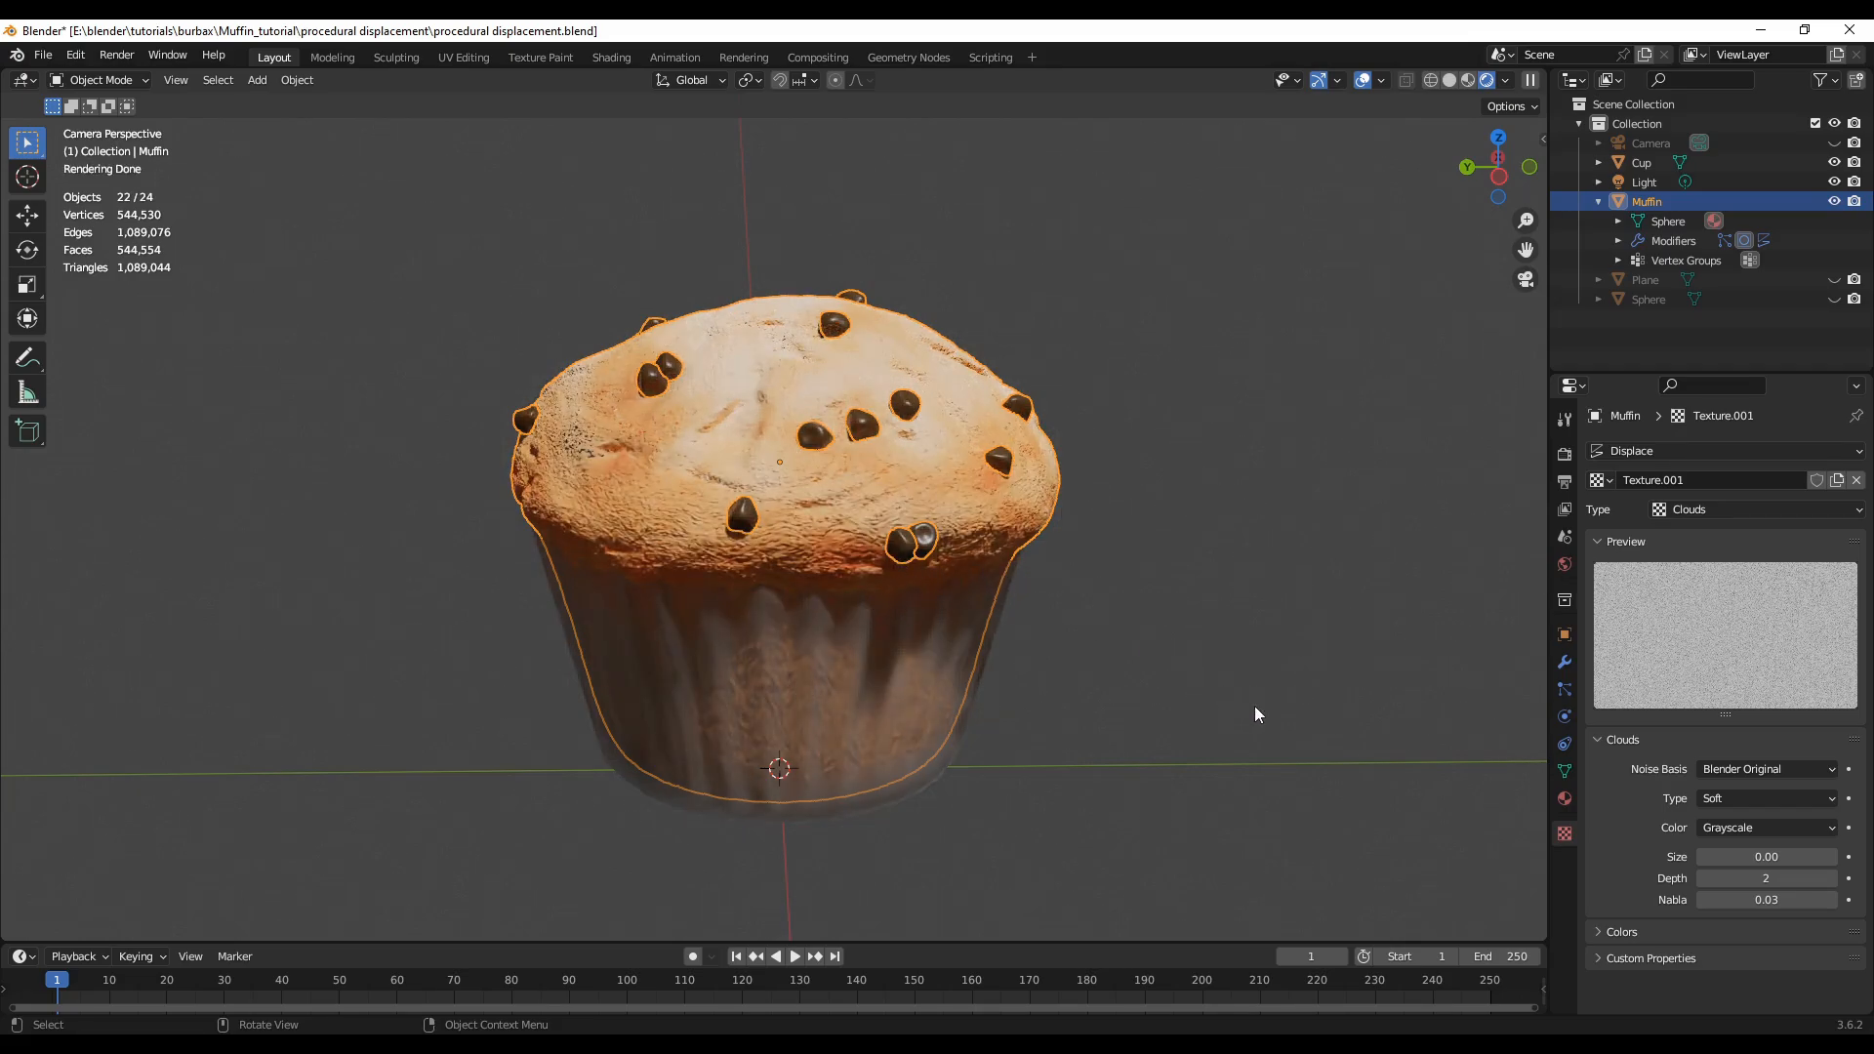
# - Apply the Subdivision modifier to the muffin mesh, keeping the Displace modifier live in the stack
pyautogui.click(1564, 661)
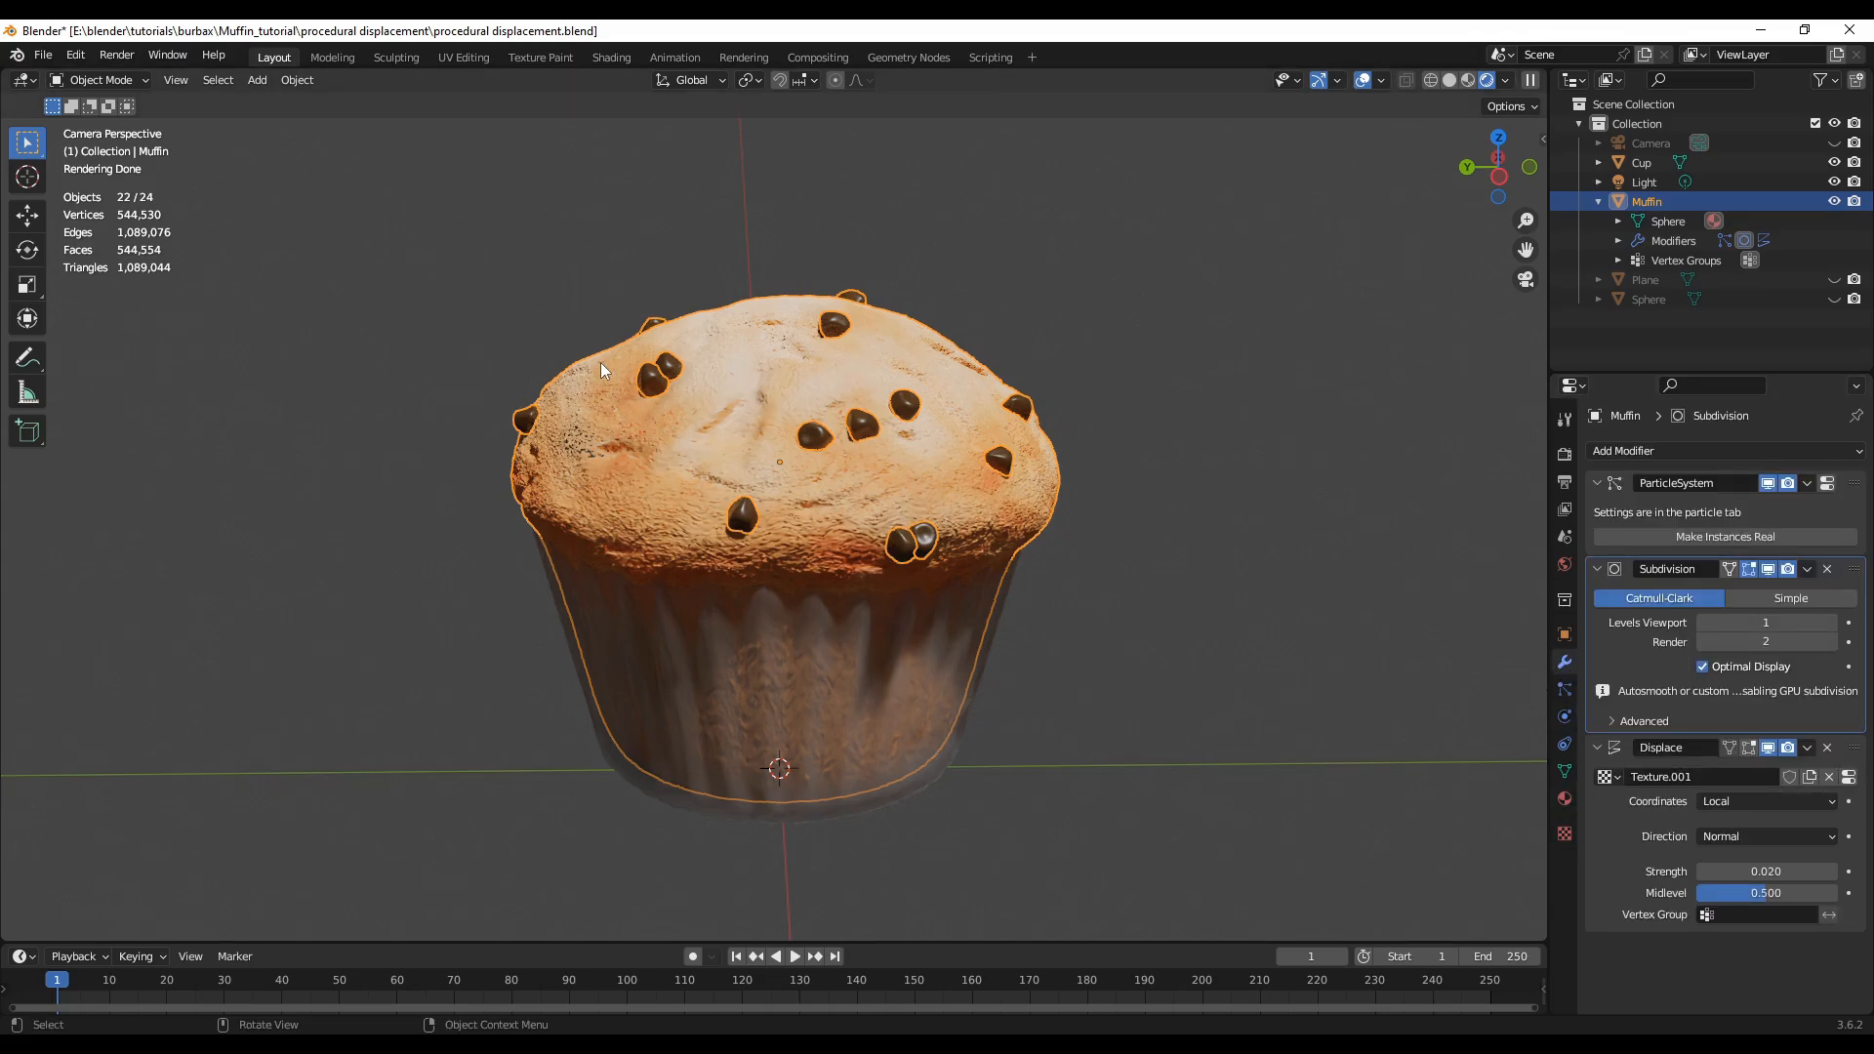
pyautogui.click(501, 490)
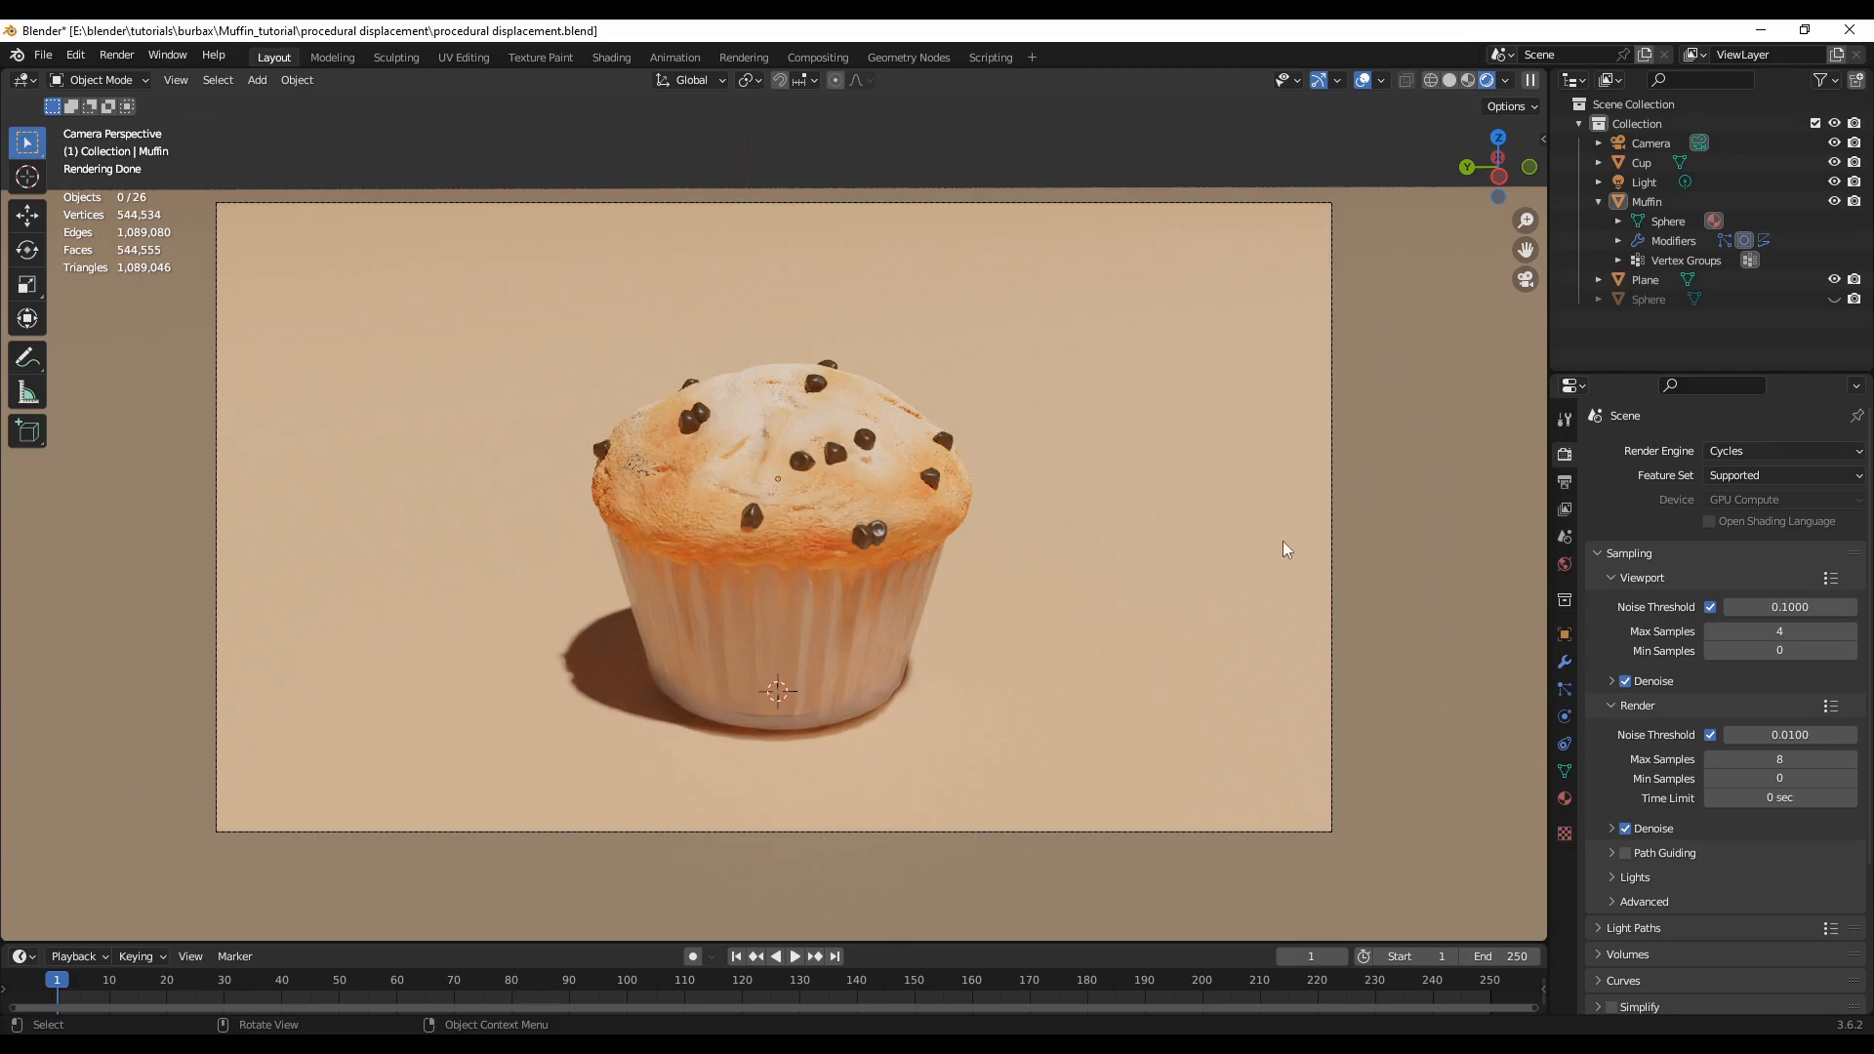
pyautogui.click(1564, 662)
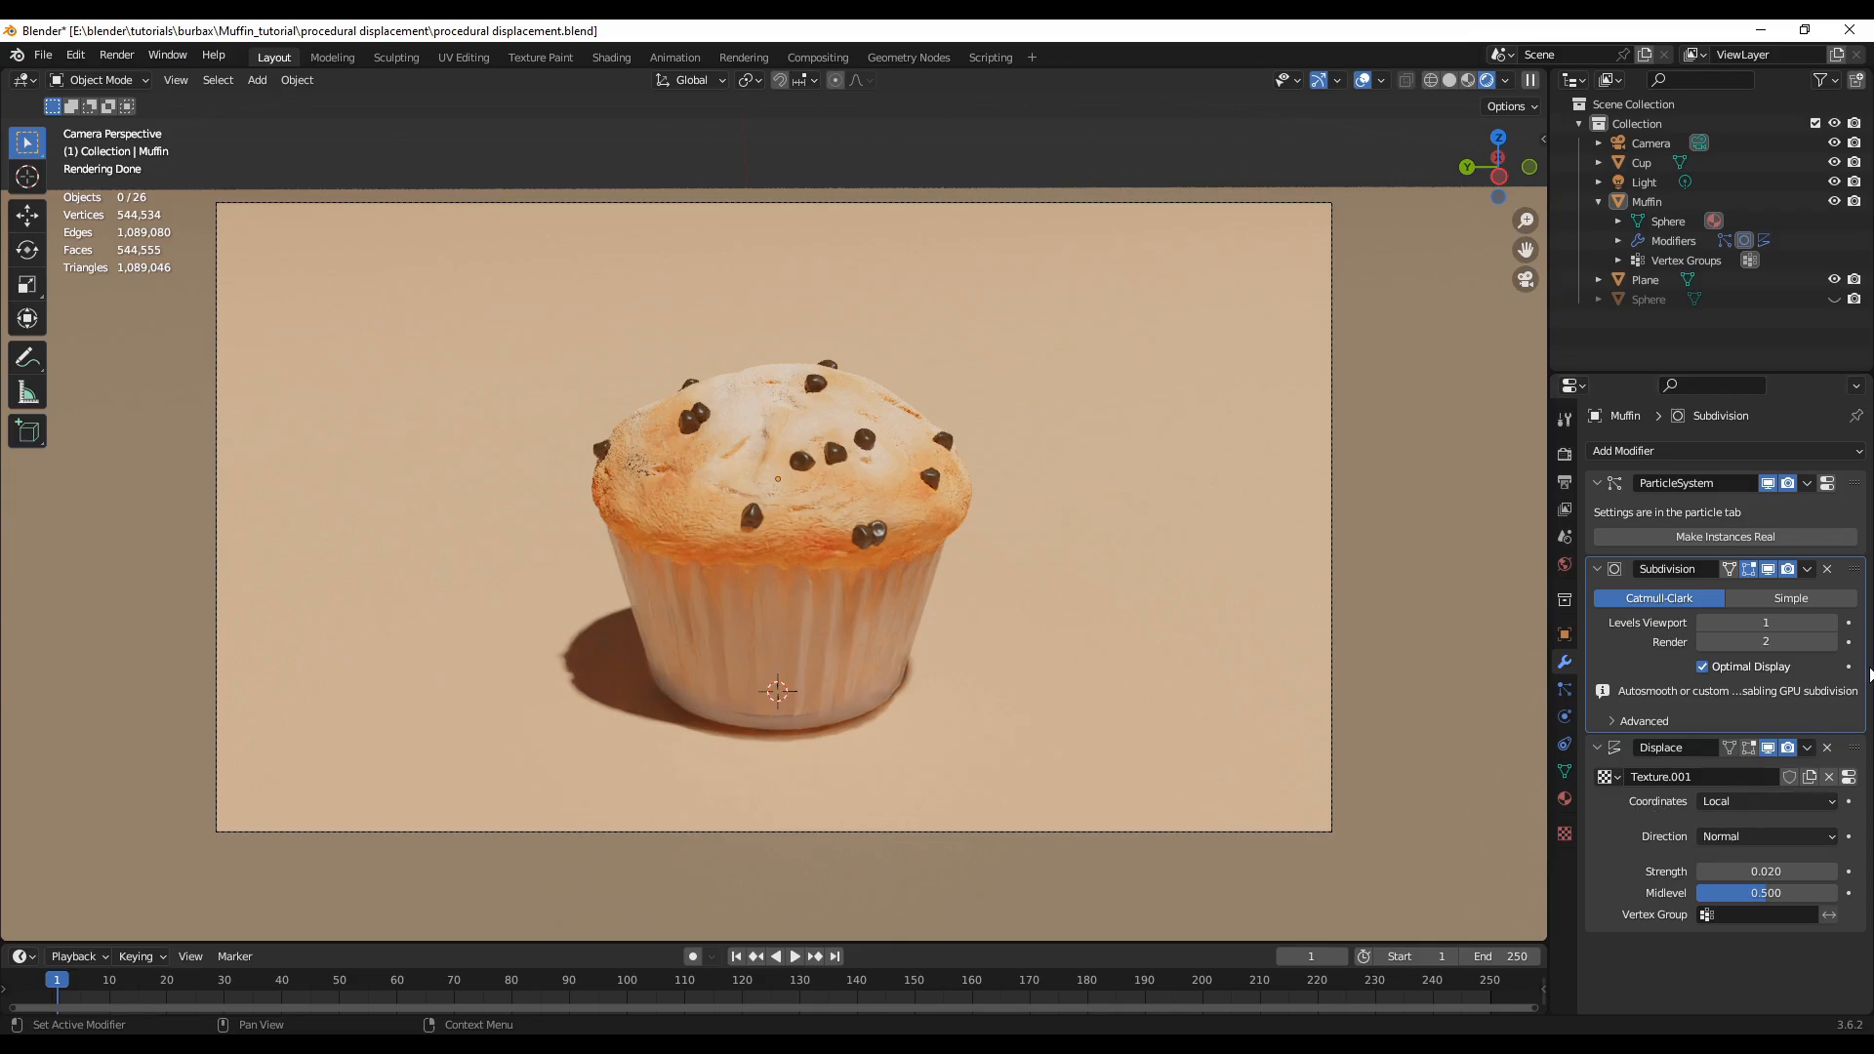
pyautogui.click(1806, 570)
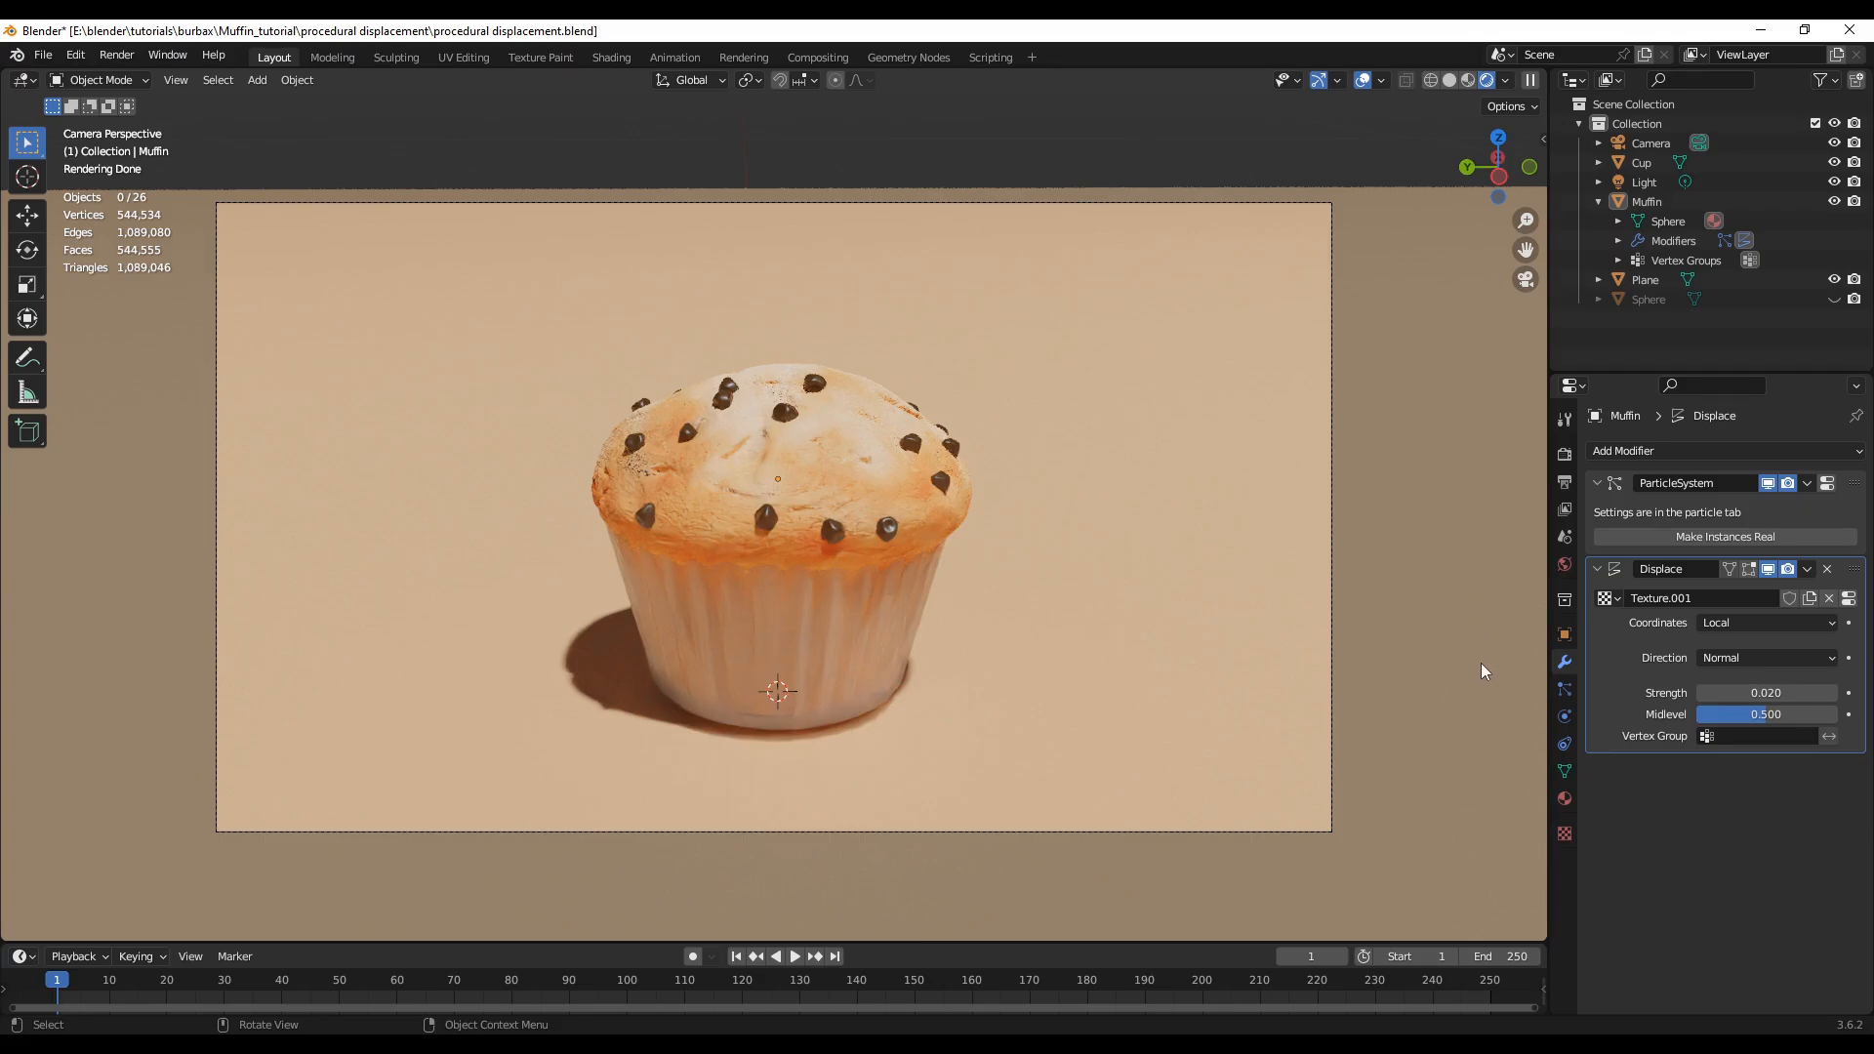
# - Check the render and output settings, render the camera view as a still image, and close the result
pyautogui.click(1564, 454)
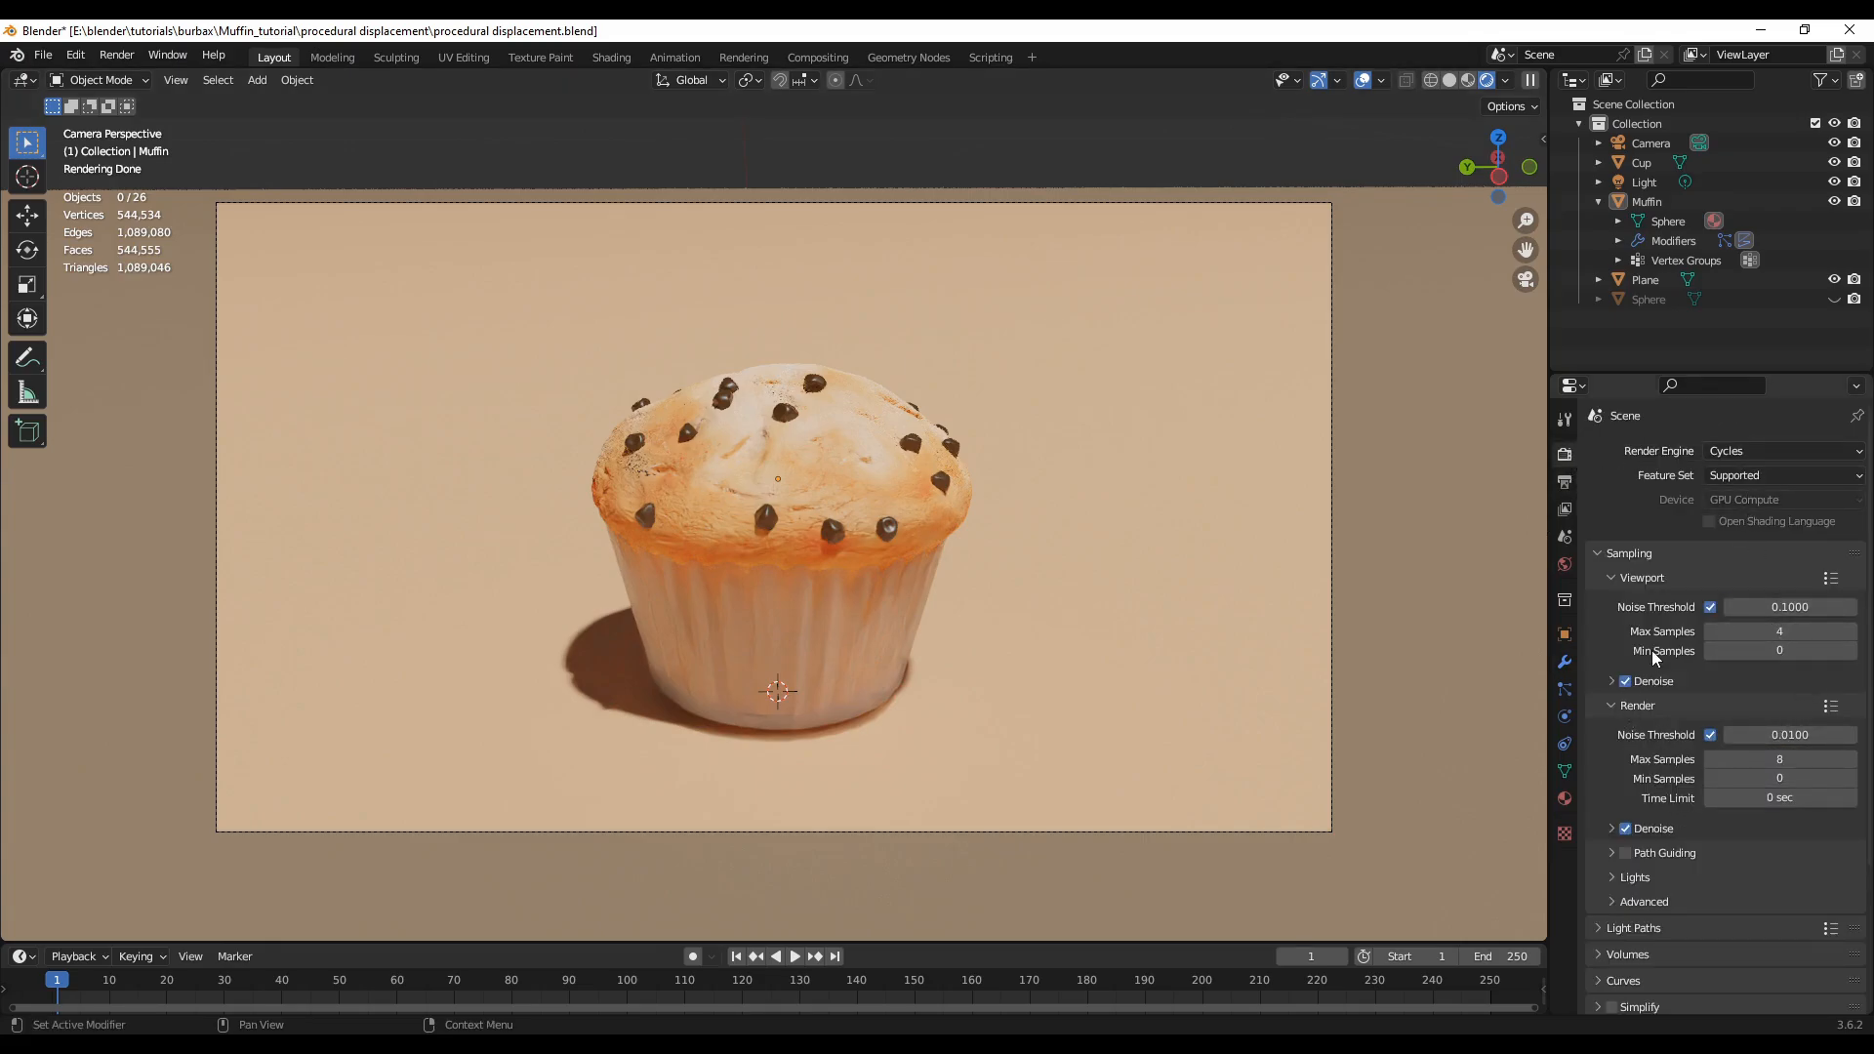
pyautogui.click(1564, 482)
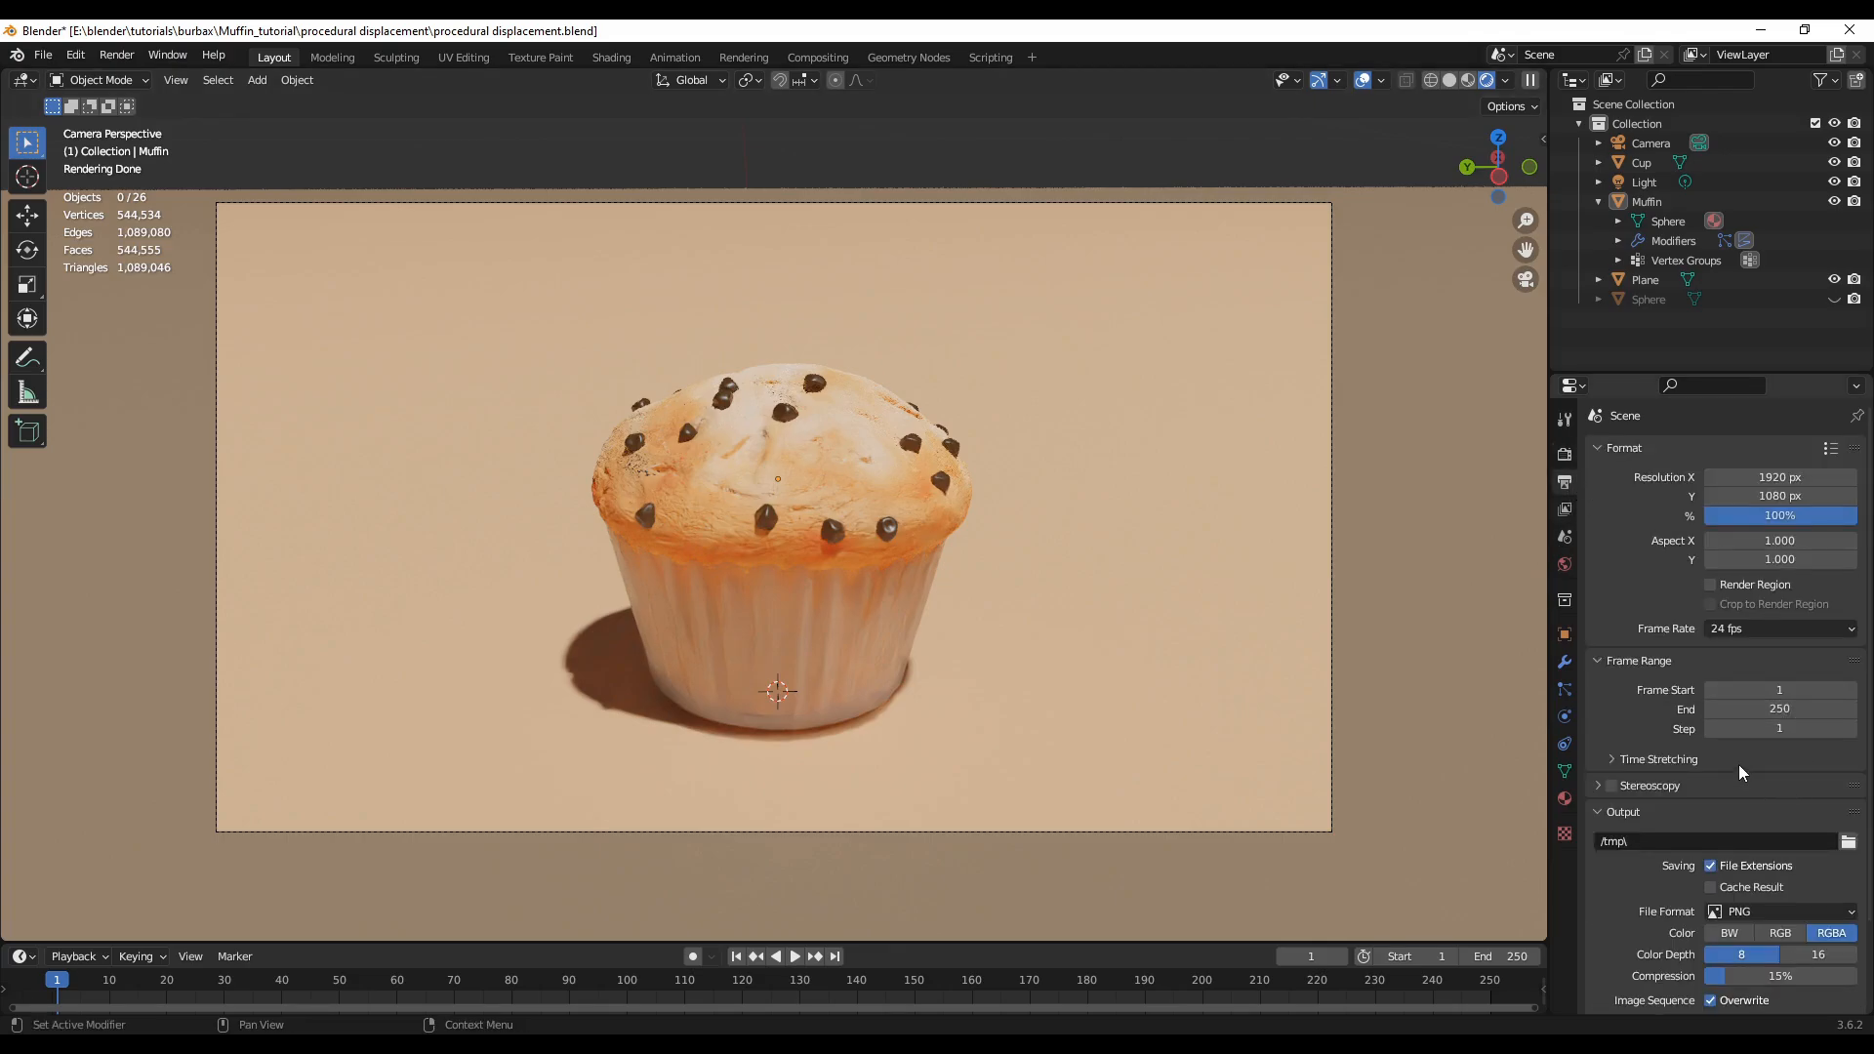
pyautogui.click(119, 56)
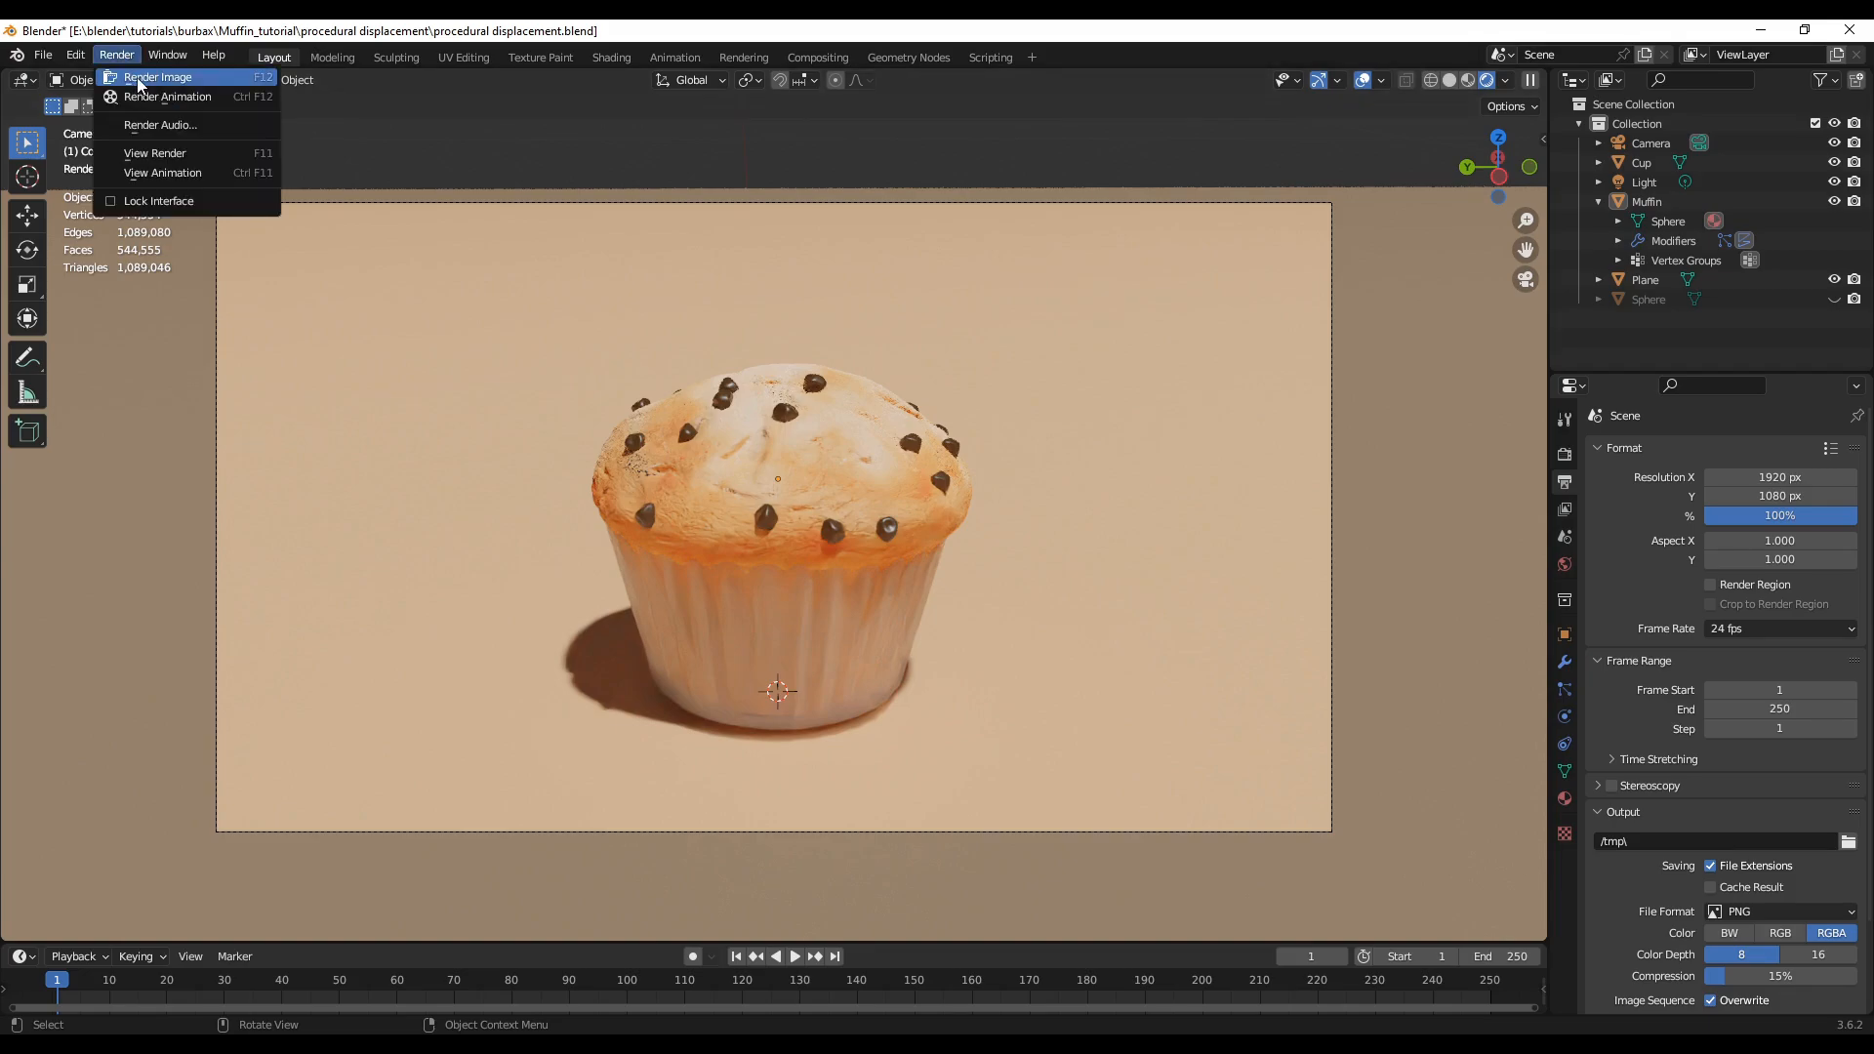
pyautogui.click(140, 81)
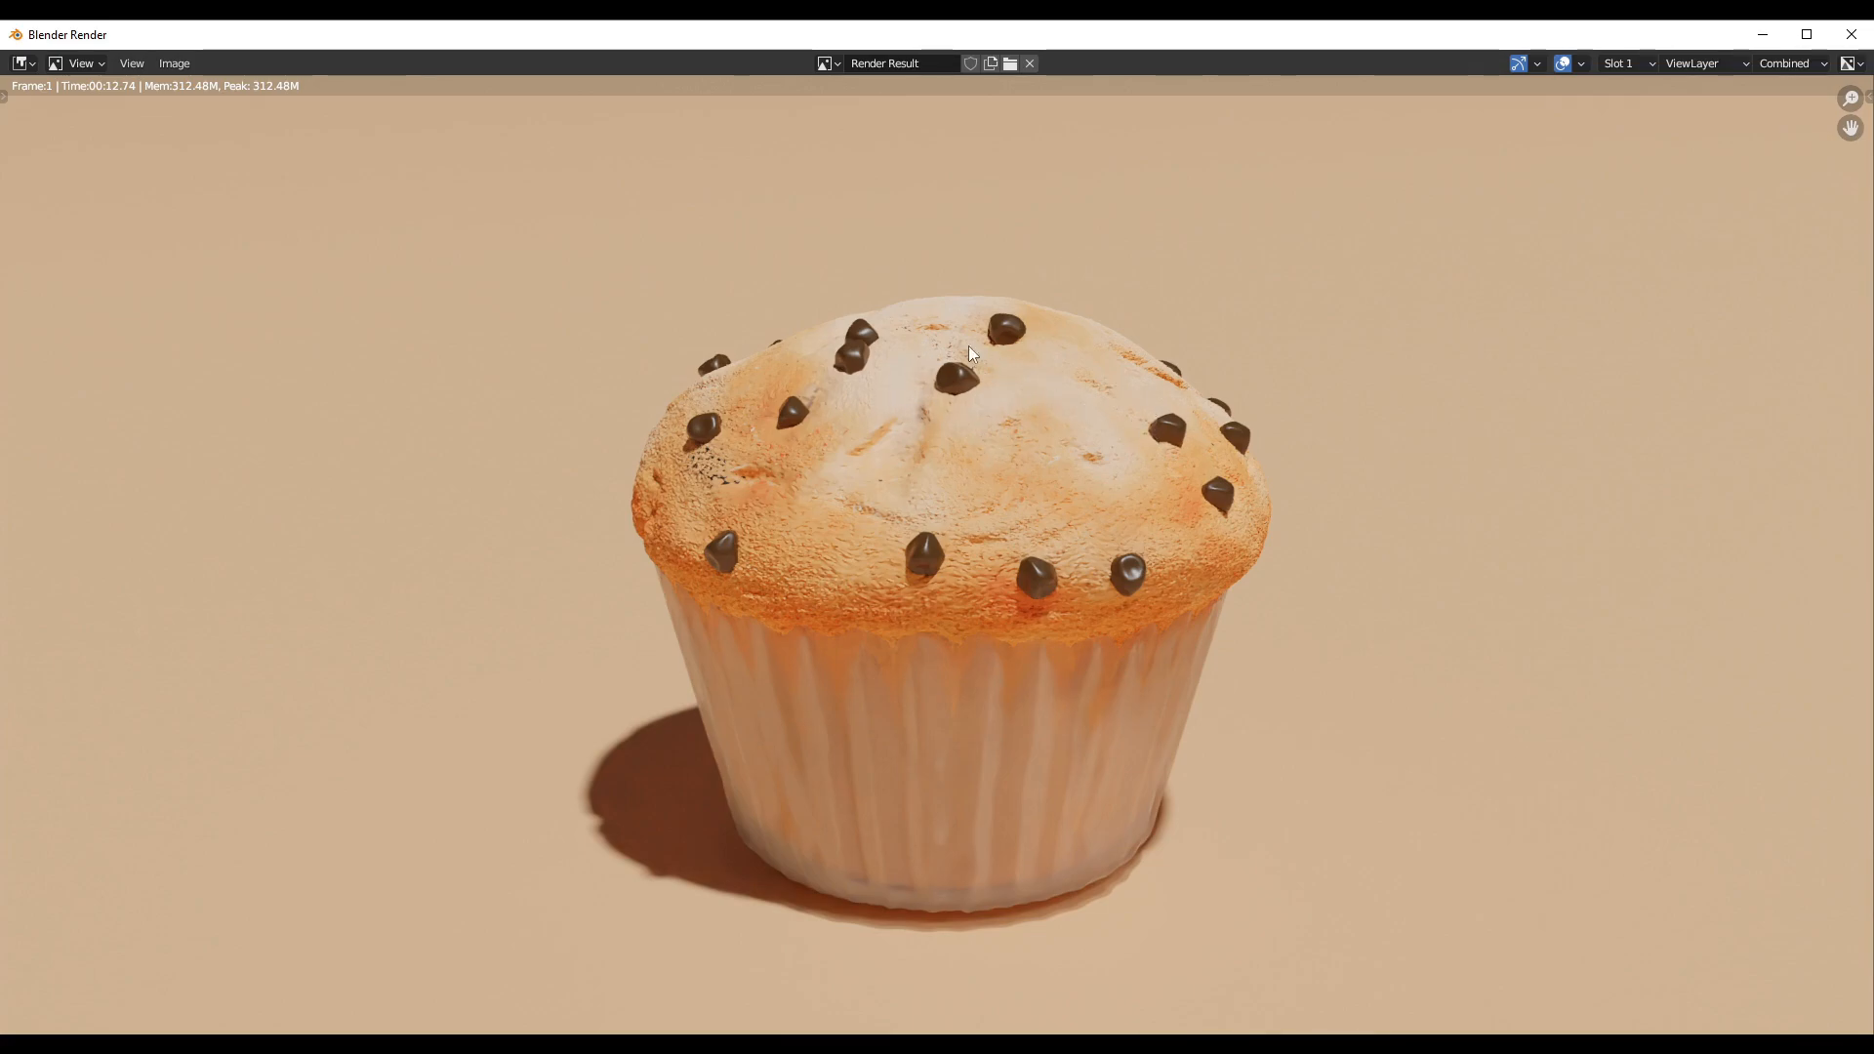
pyautogui.click(1850, 34)
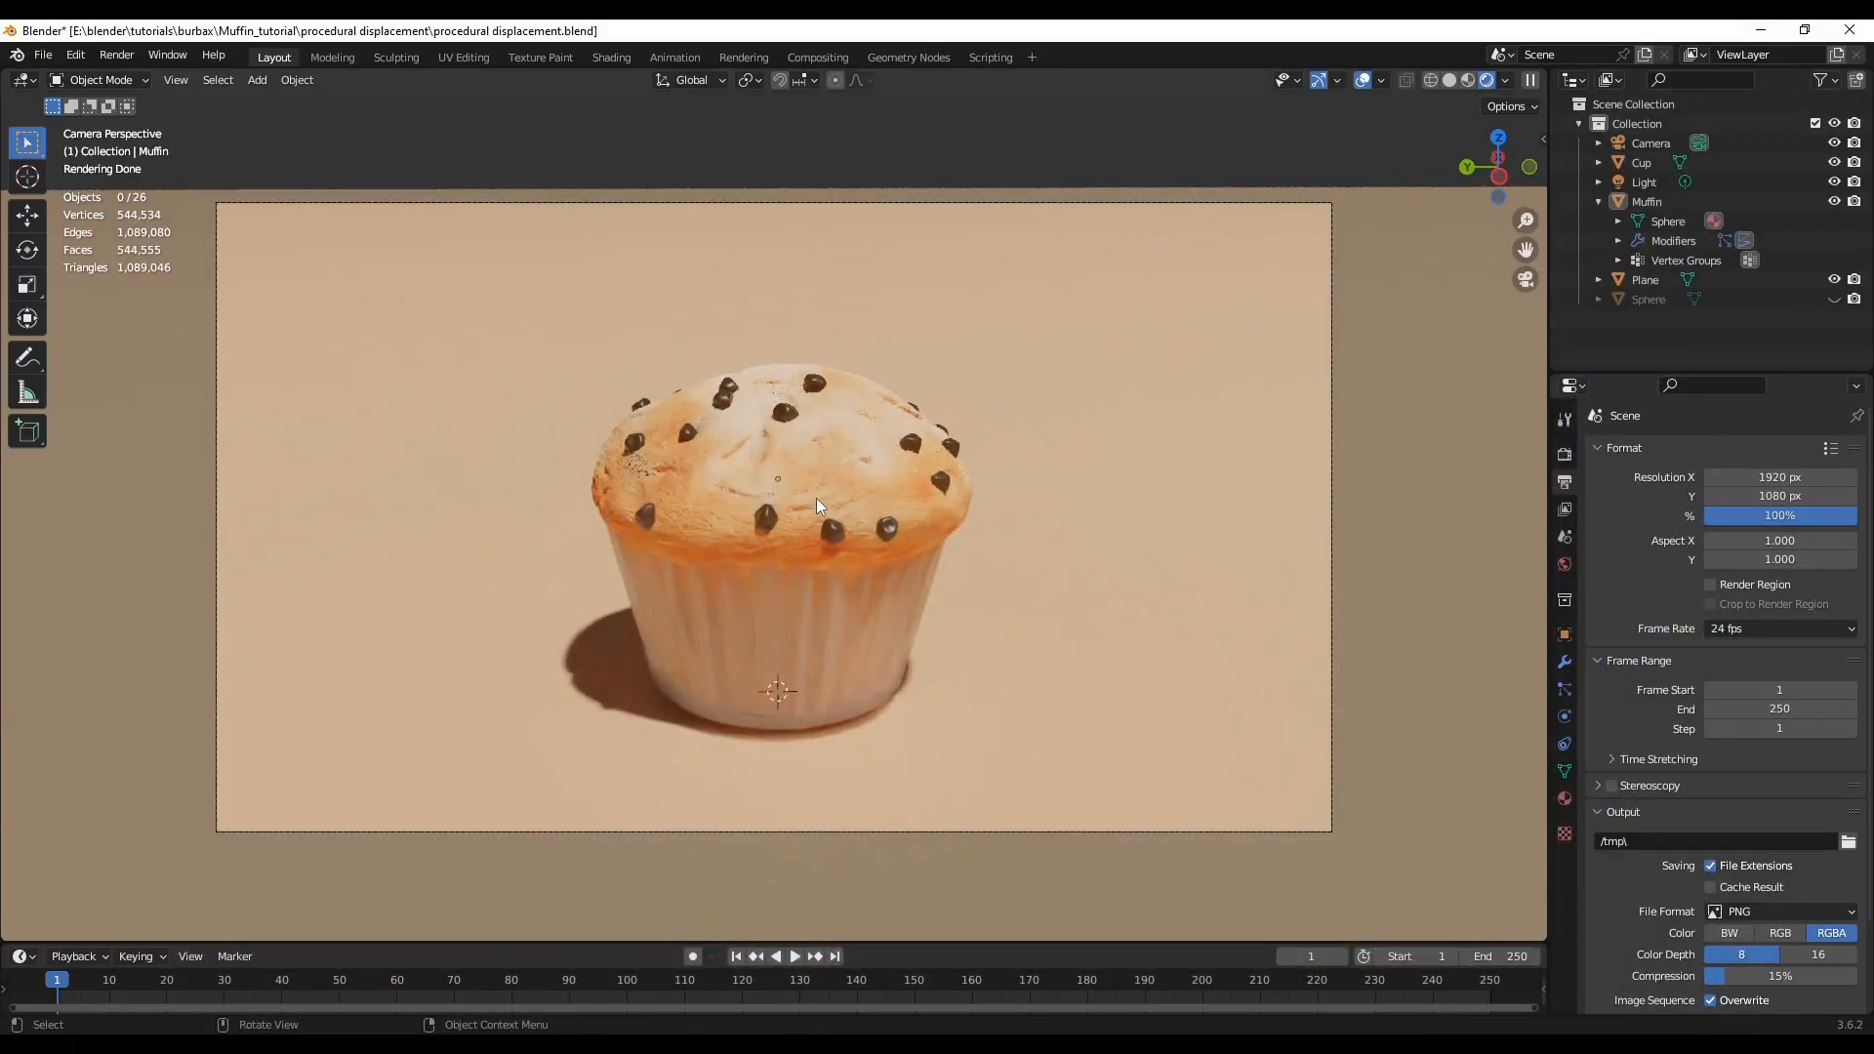
# - Open the muffin for texture painting and swap the brush colours so that orange is the active one
pyautogui.click(728, 494)
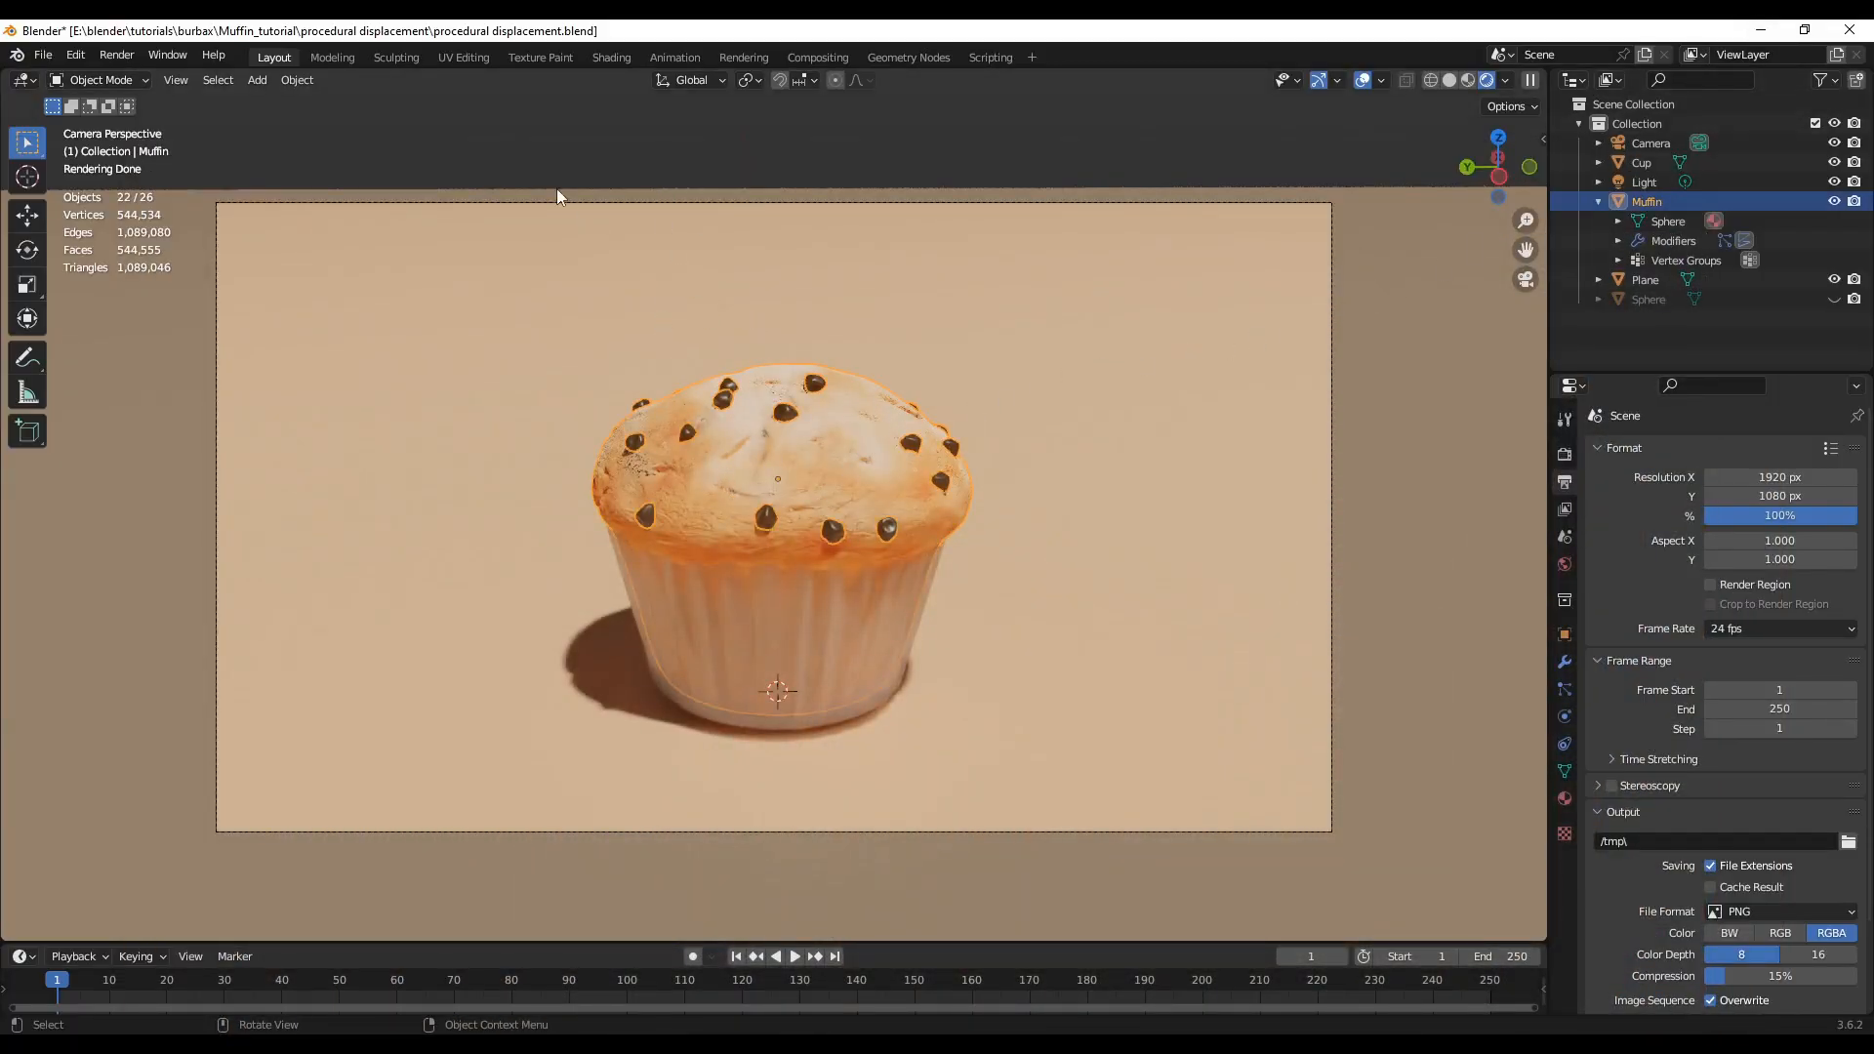
pyautogui.click(539, 57)
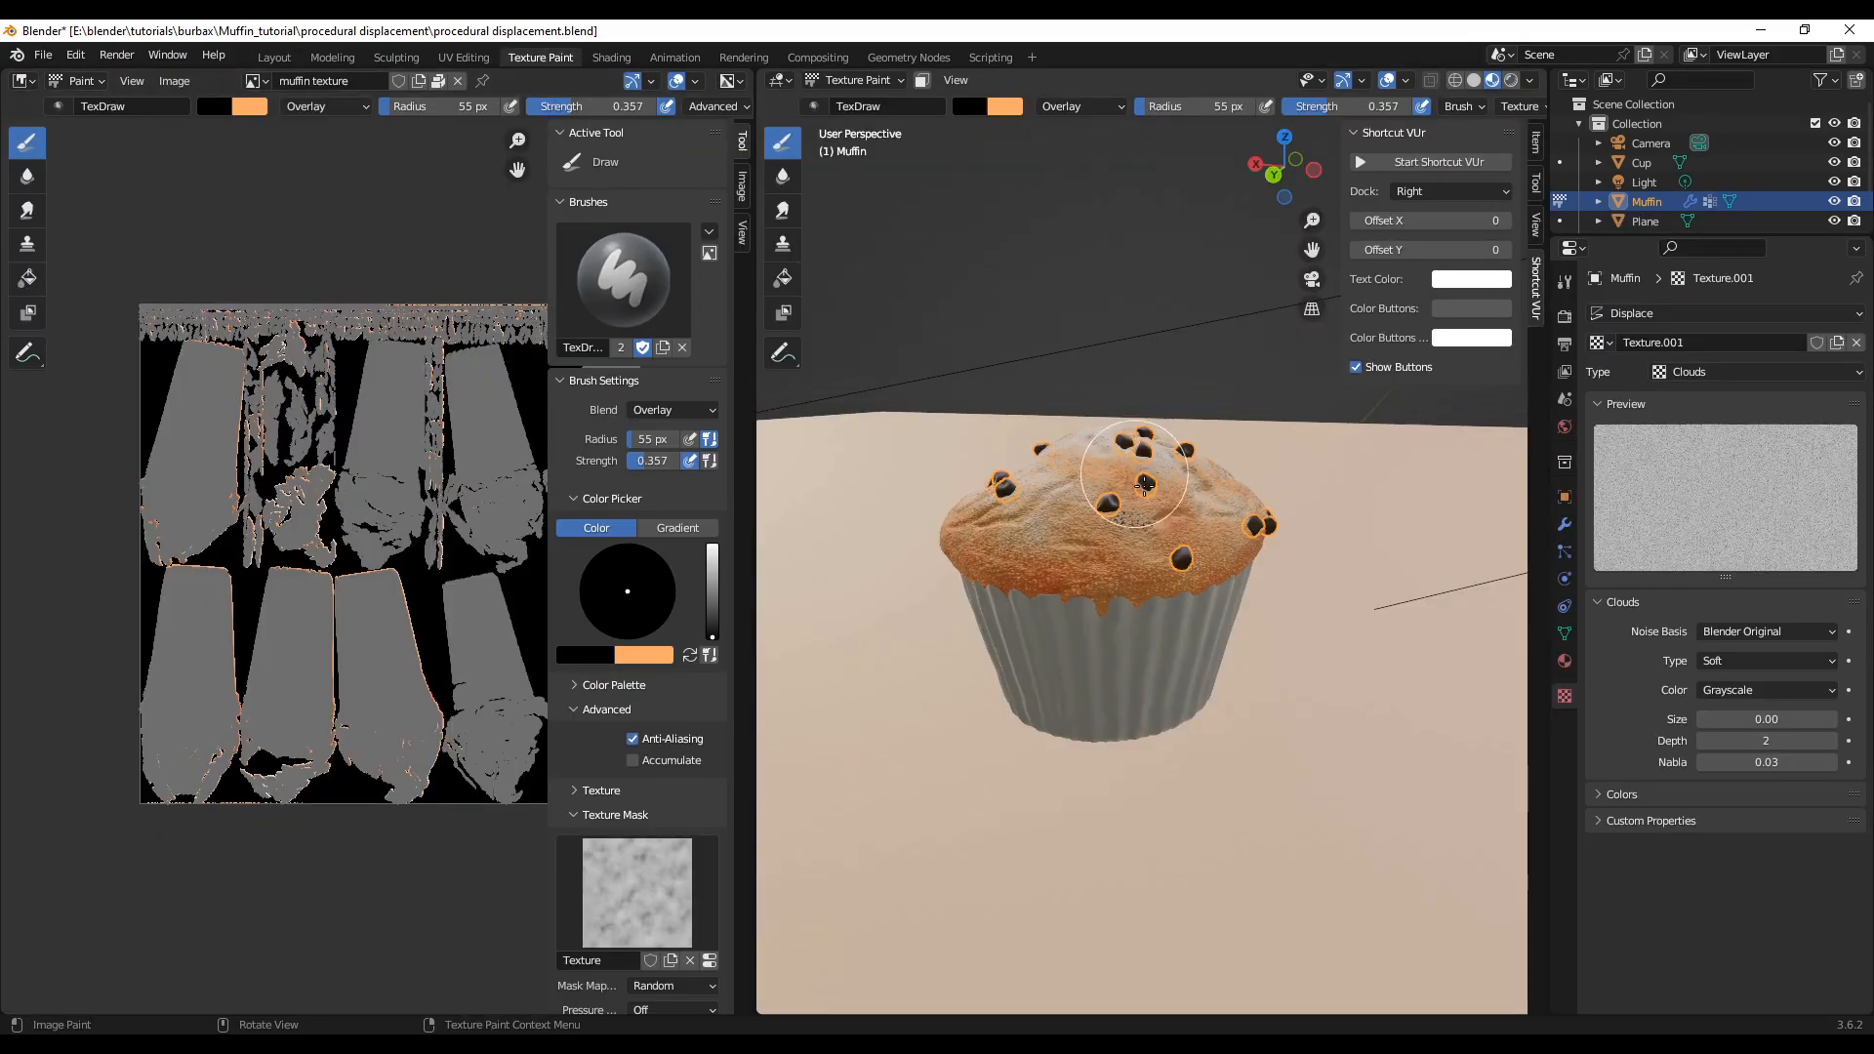
pyautogui.scroll(2, 1121, 469)
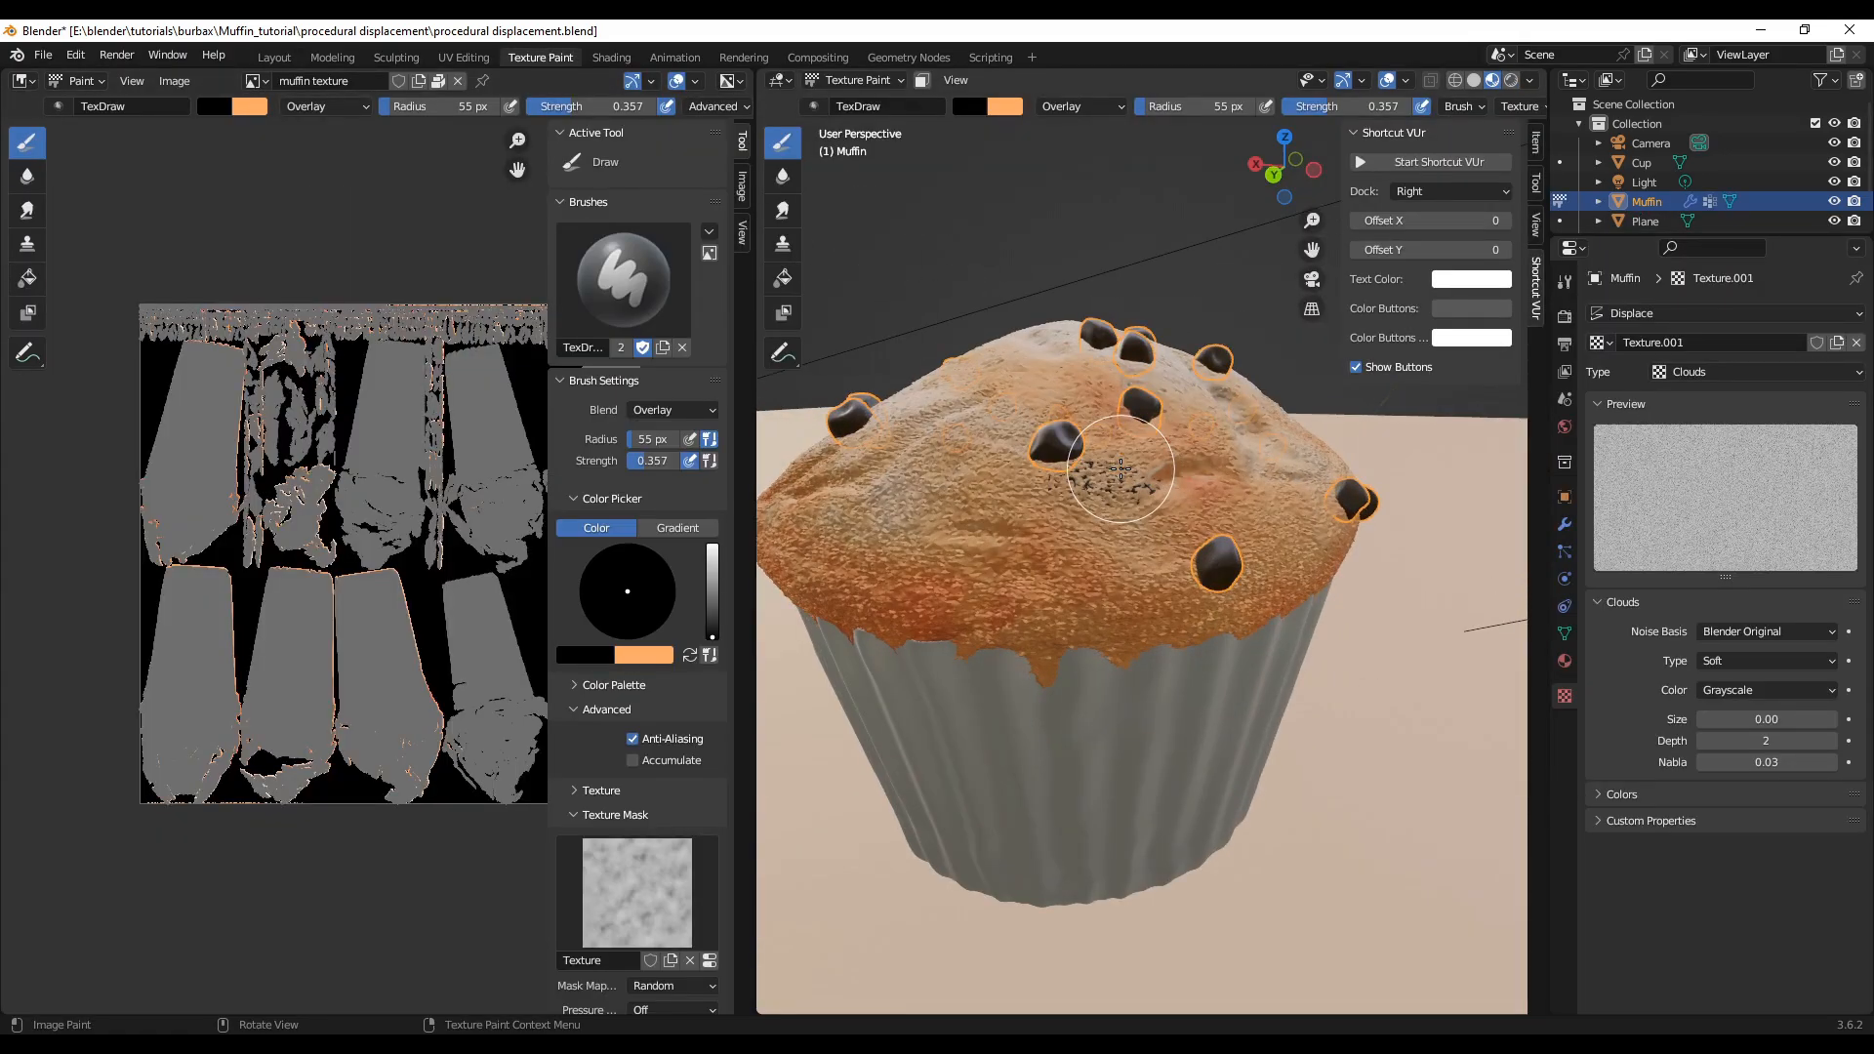
pyautogui.click(690, 656)
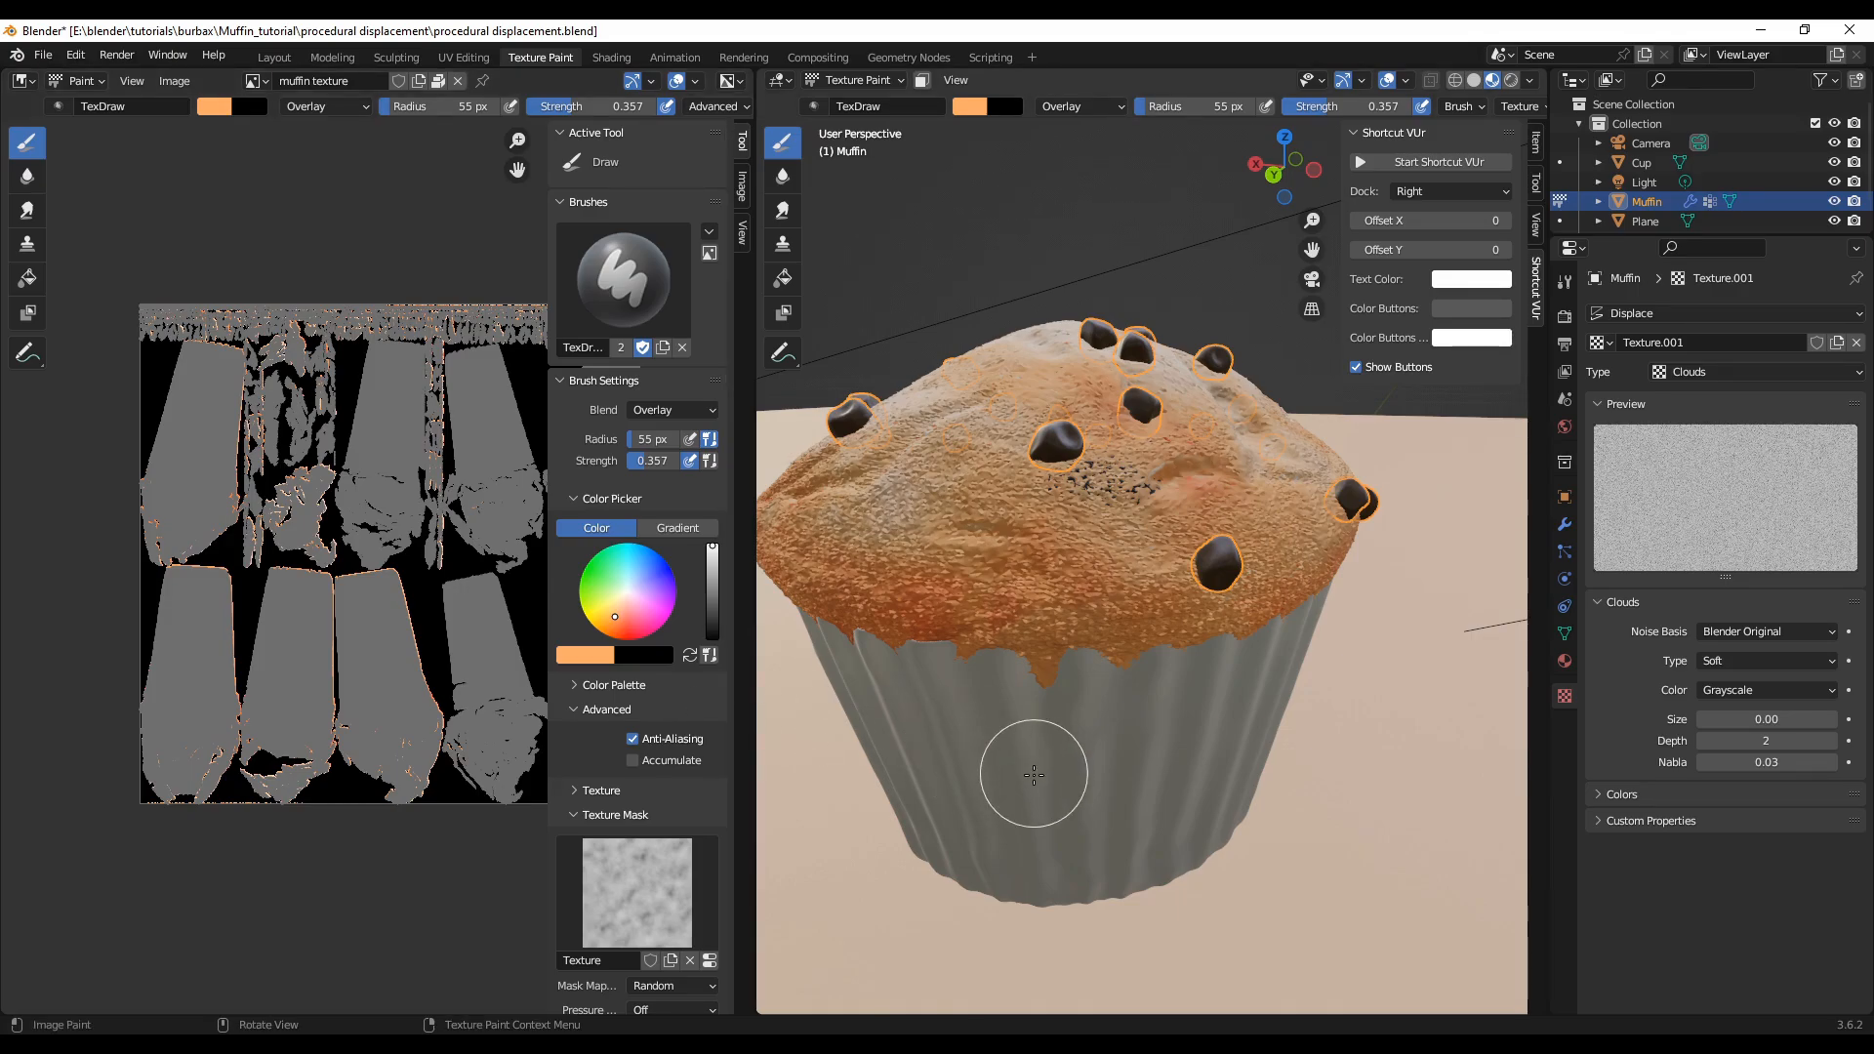
# - Remove the cloudy texture from the TexDraw brush's texture mask
pyautogui.scroll(-3, 722, 771)
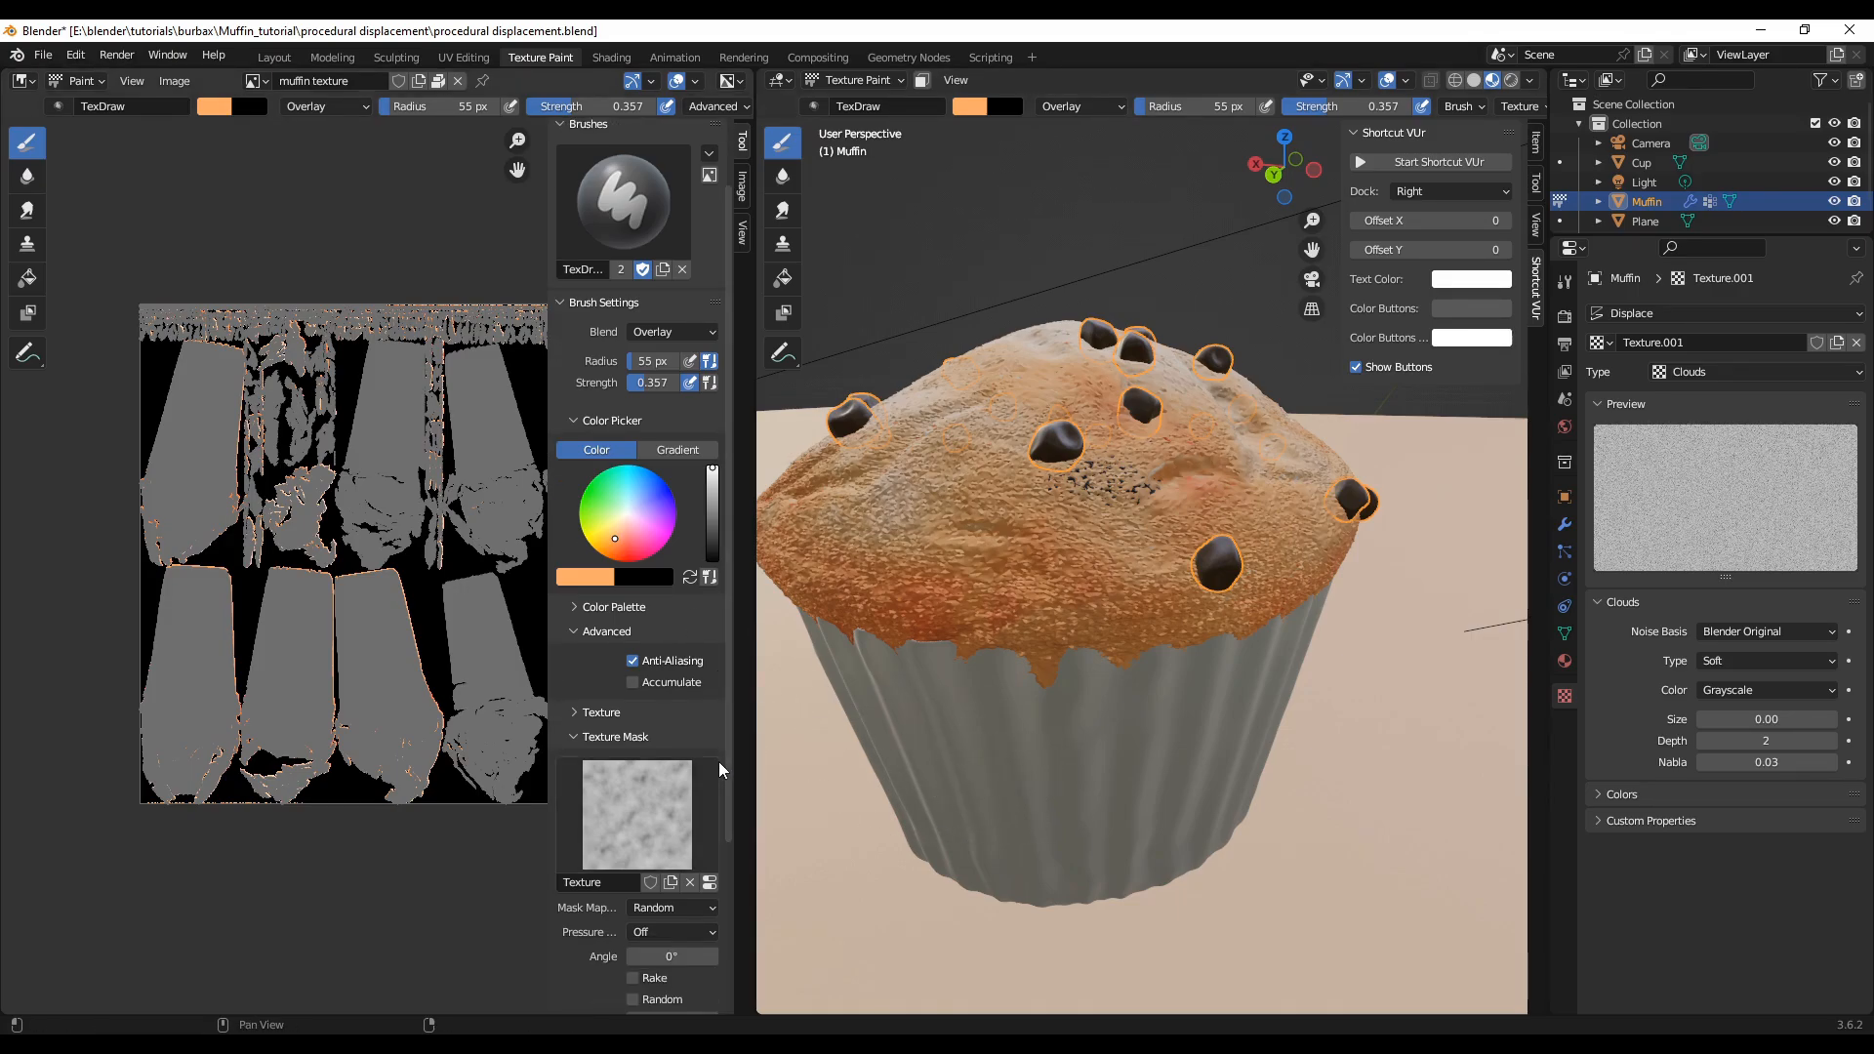
pyautogui.scroll(-3, 722, 771)
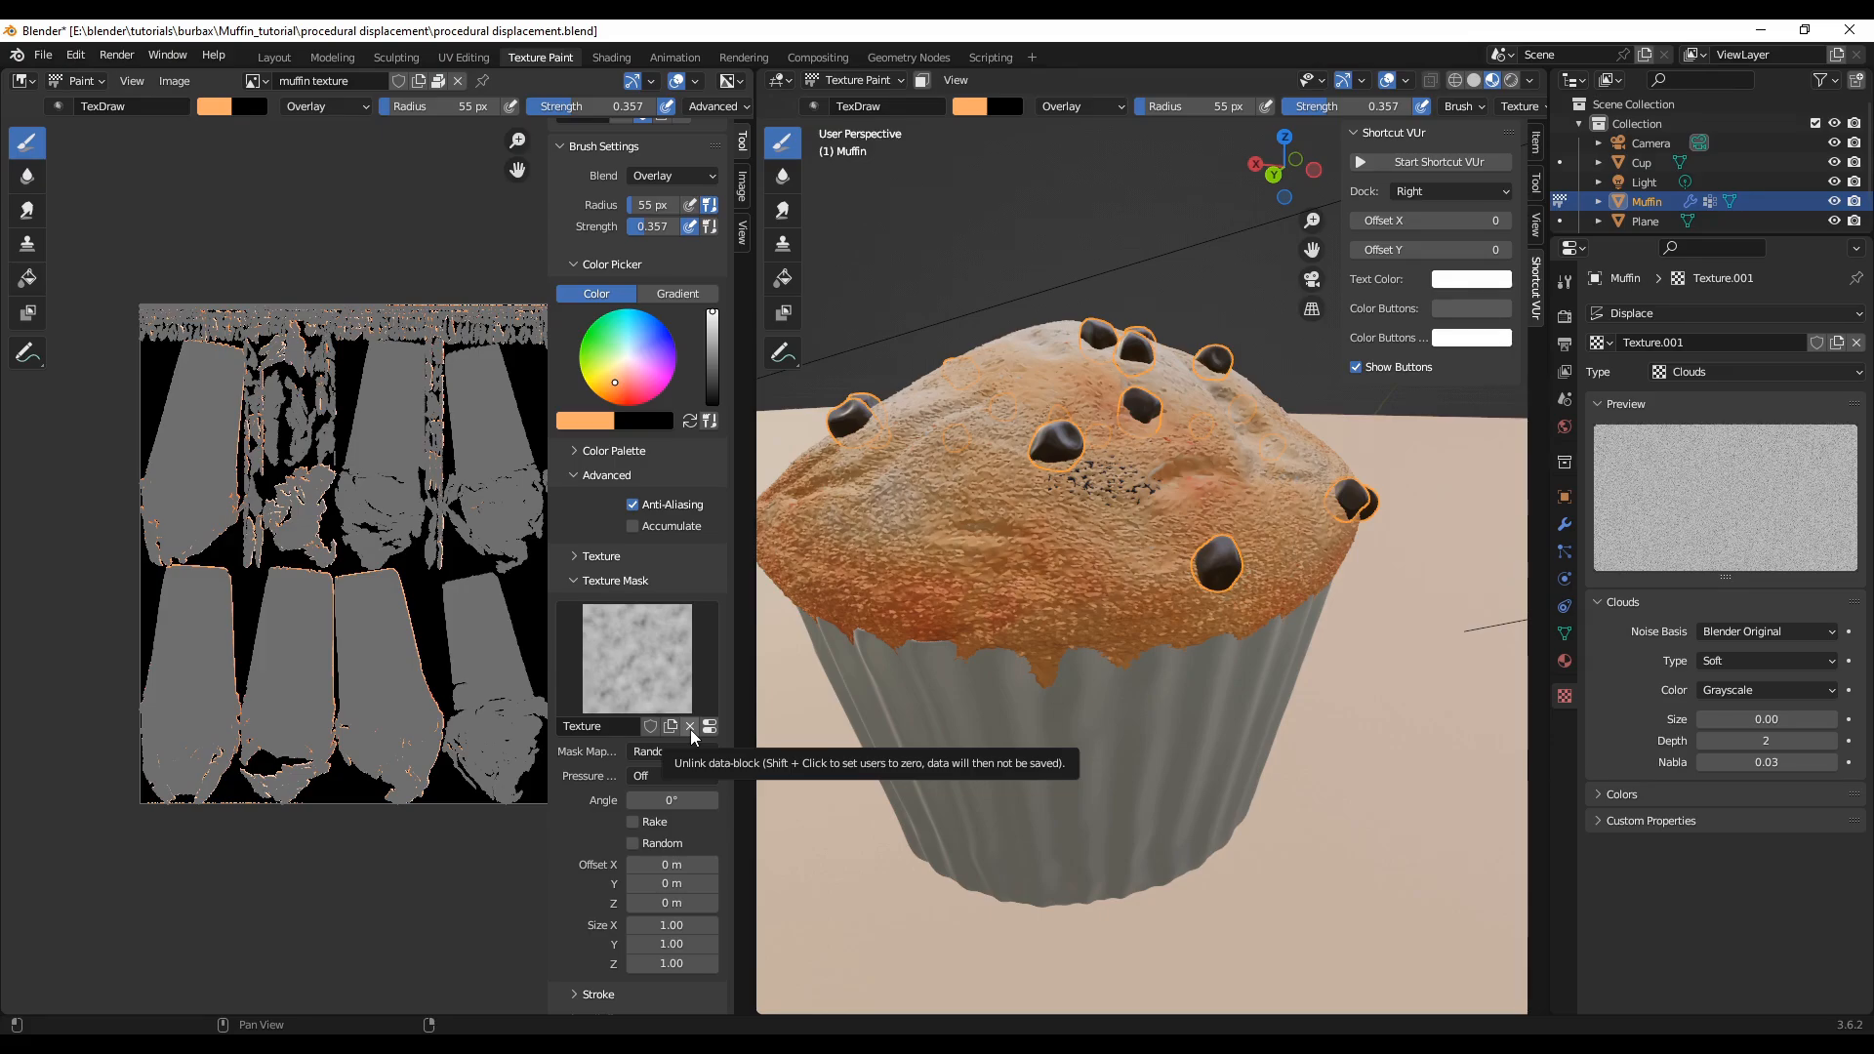
pyautogui.click(690, 727)
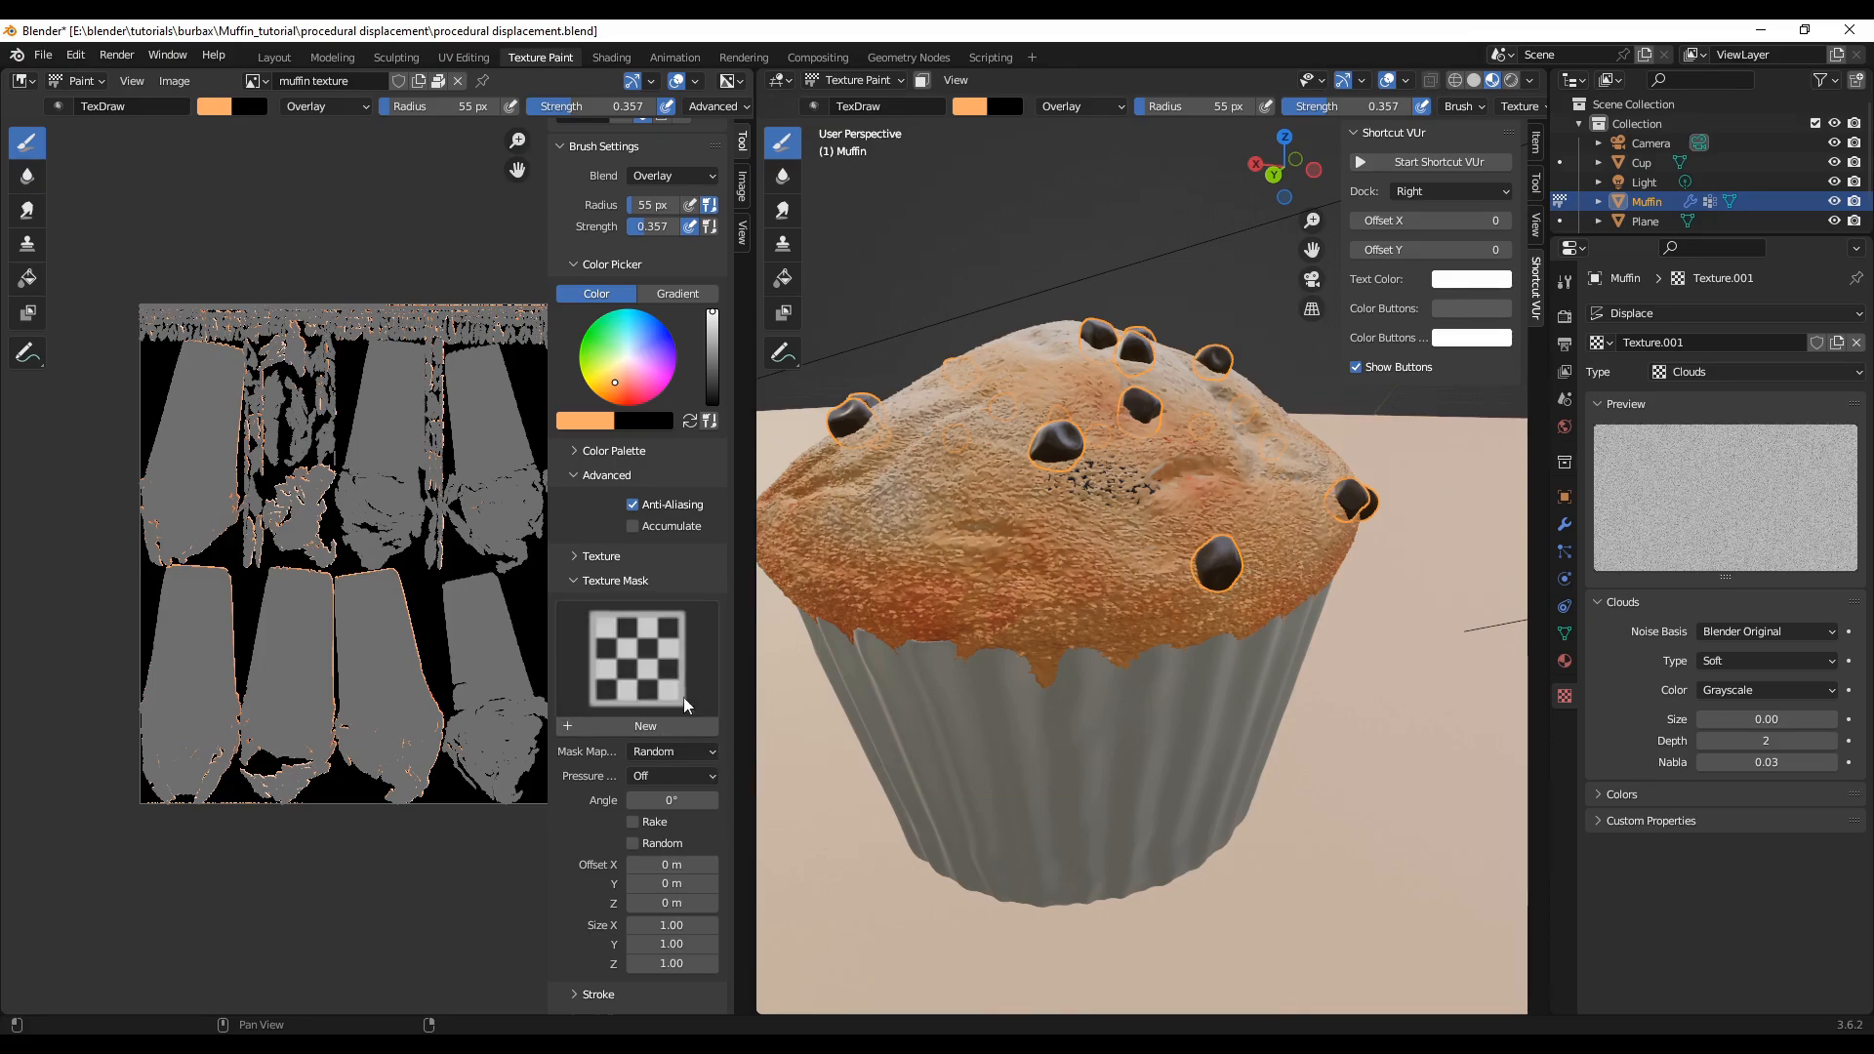
pyautogui.scroll(6, 661, 629)
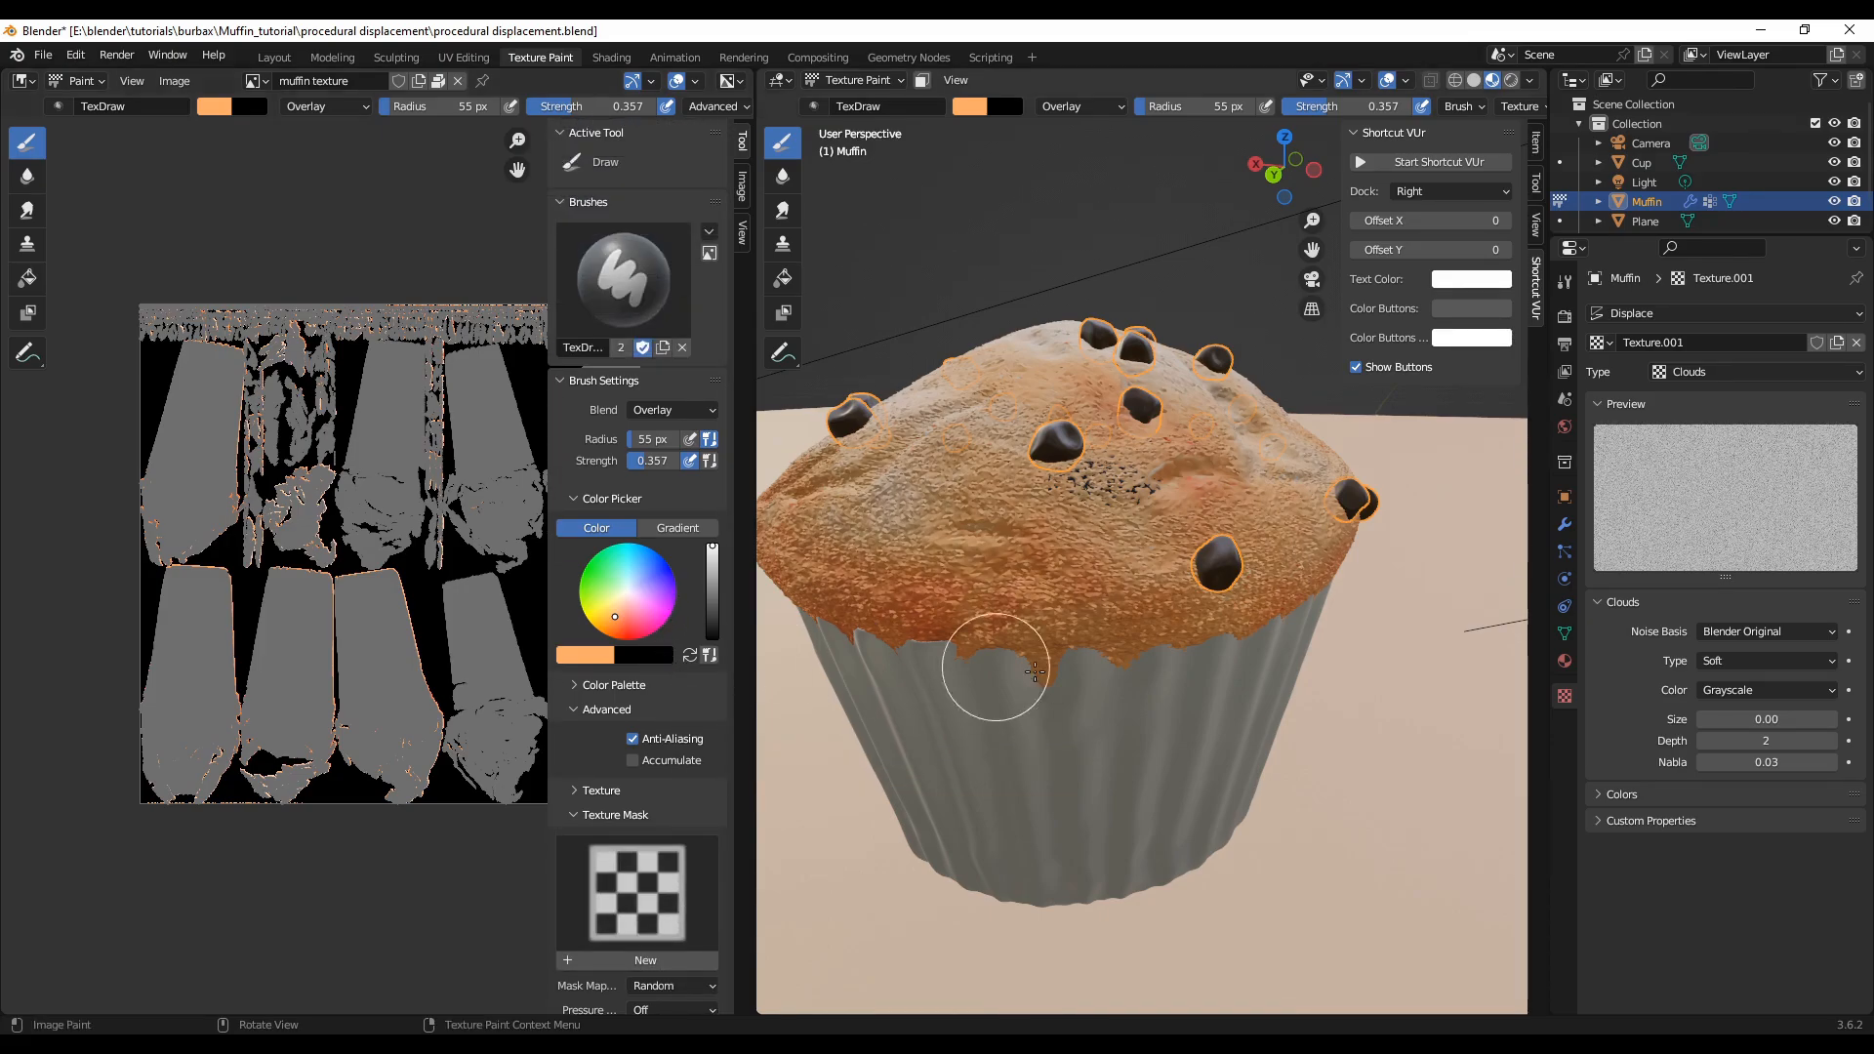
# - Pick a more saturated orange for the brush and paint a first stroke on top of the crust
pyautogui.moveTo(1246, 722); pyautogui.dragTo(1369, 794, button='middle')
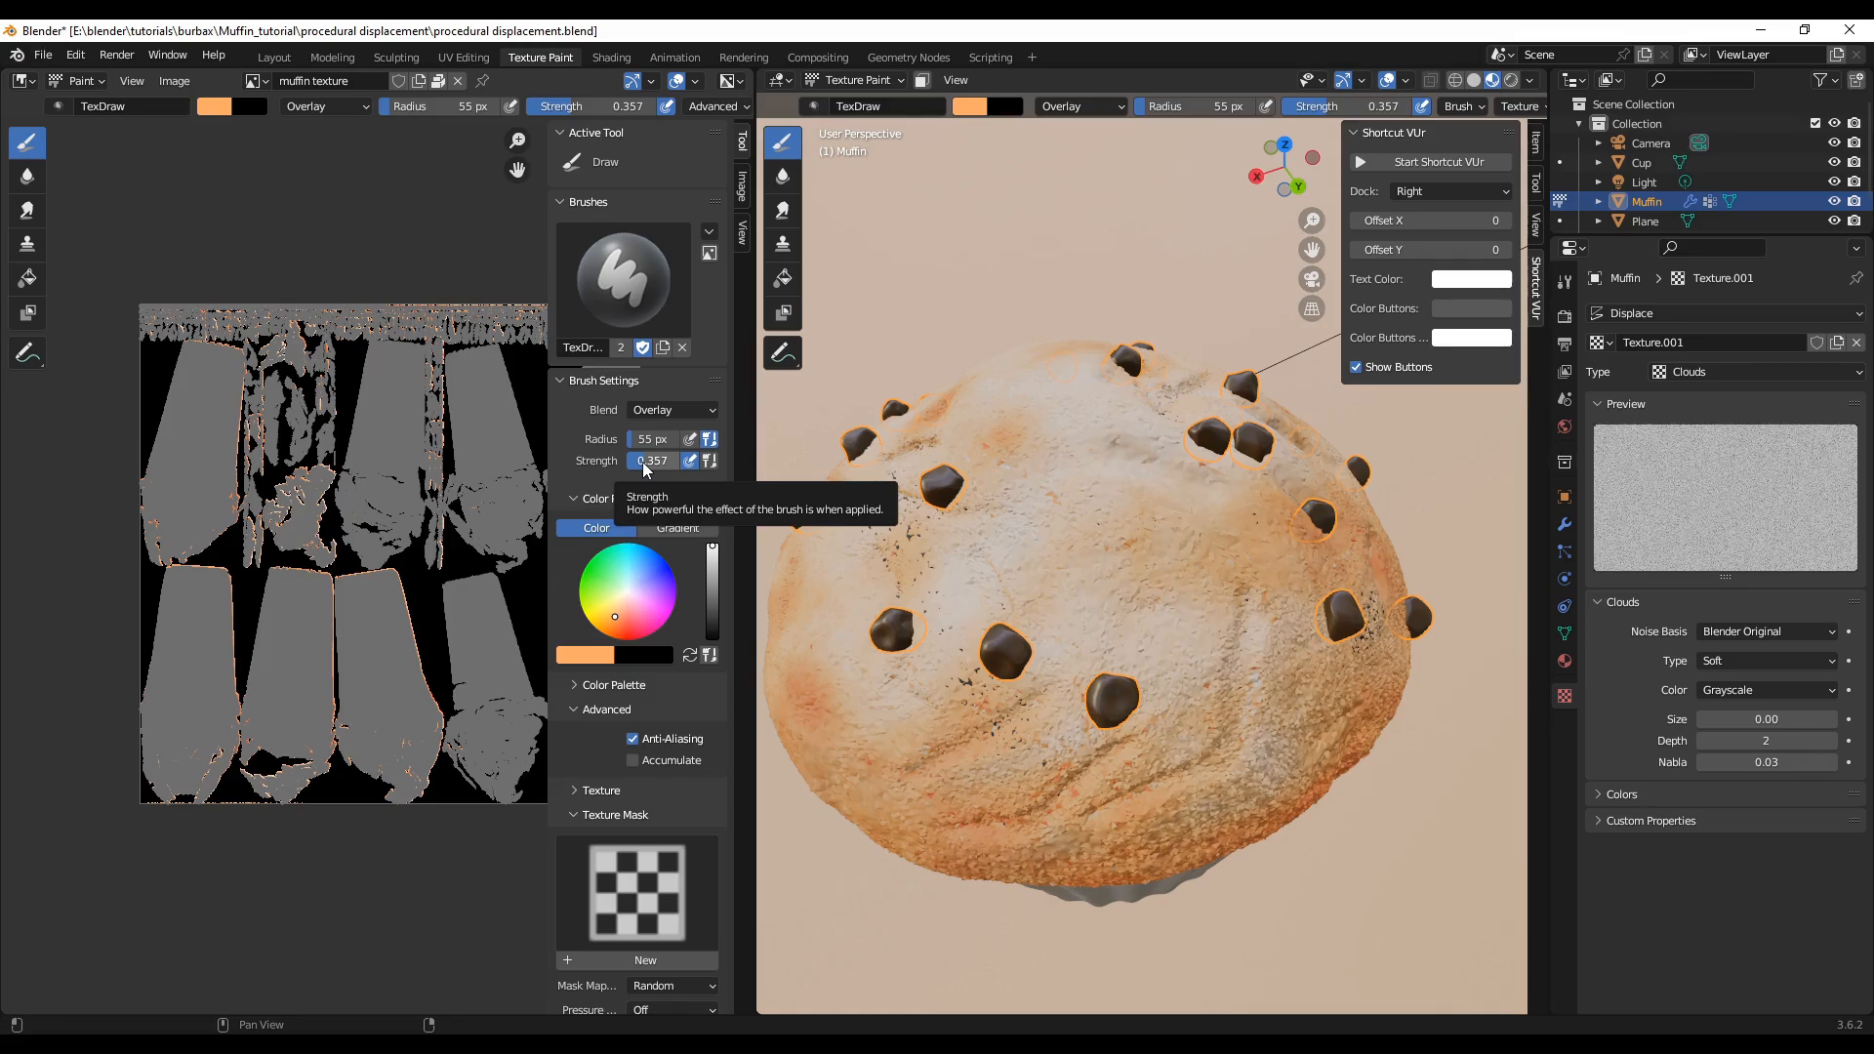
pyautogui.moveTo(613, 626); pyautogui.dragTo(607, 636)
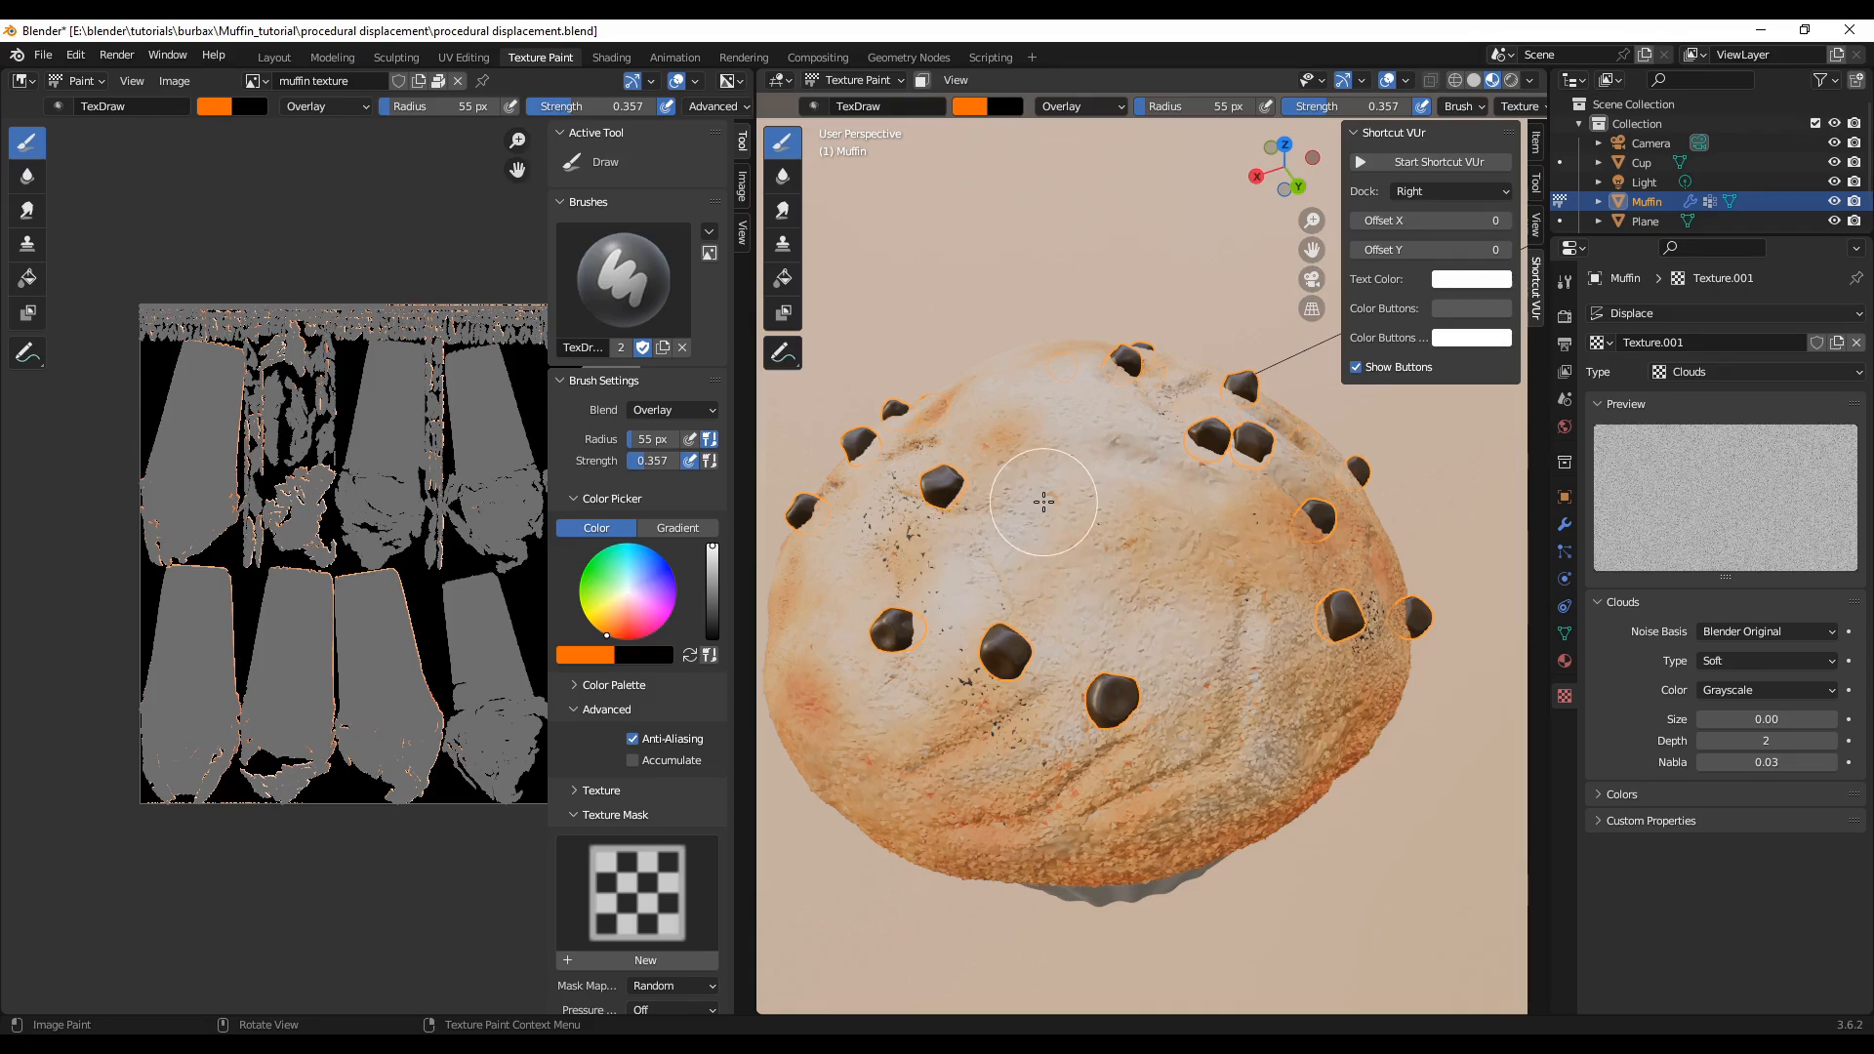
pyautogui.moveTo(1044, 501)
pyautogui.mouseDown()
pyautogui.moveTo(957, 589)
pyautogui.moveTo(997, 546)
pyautogui.mouseUp()
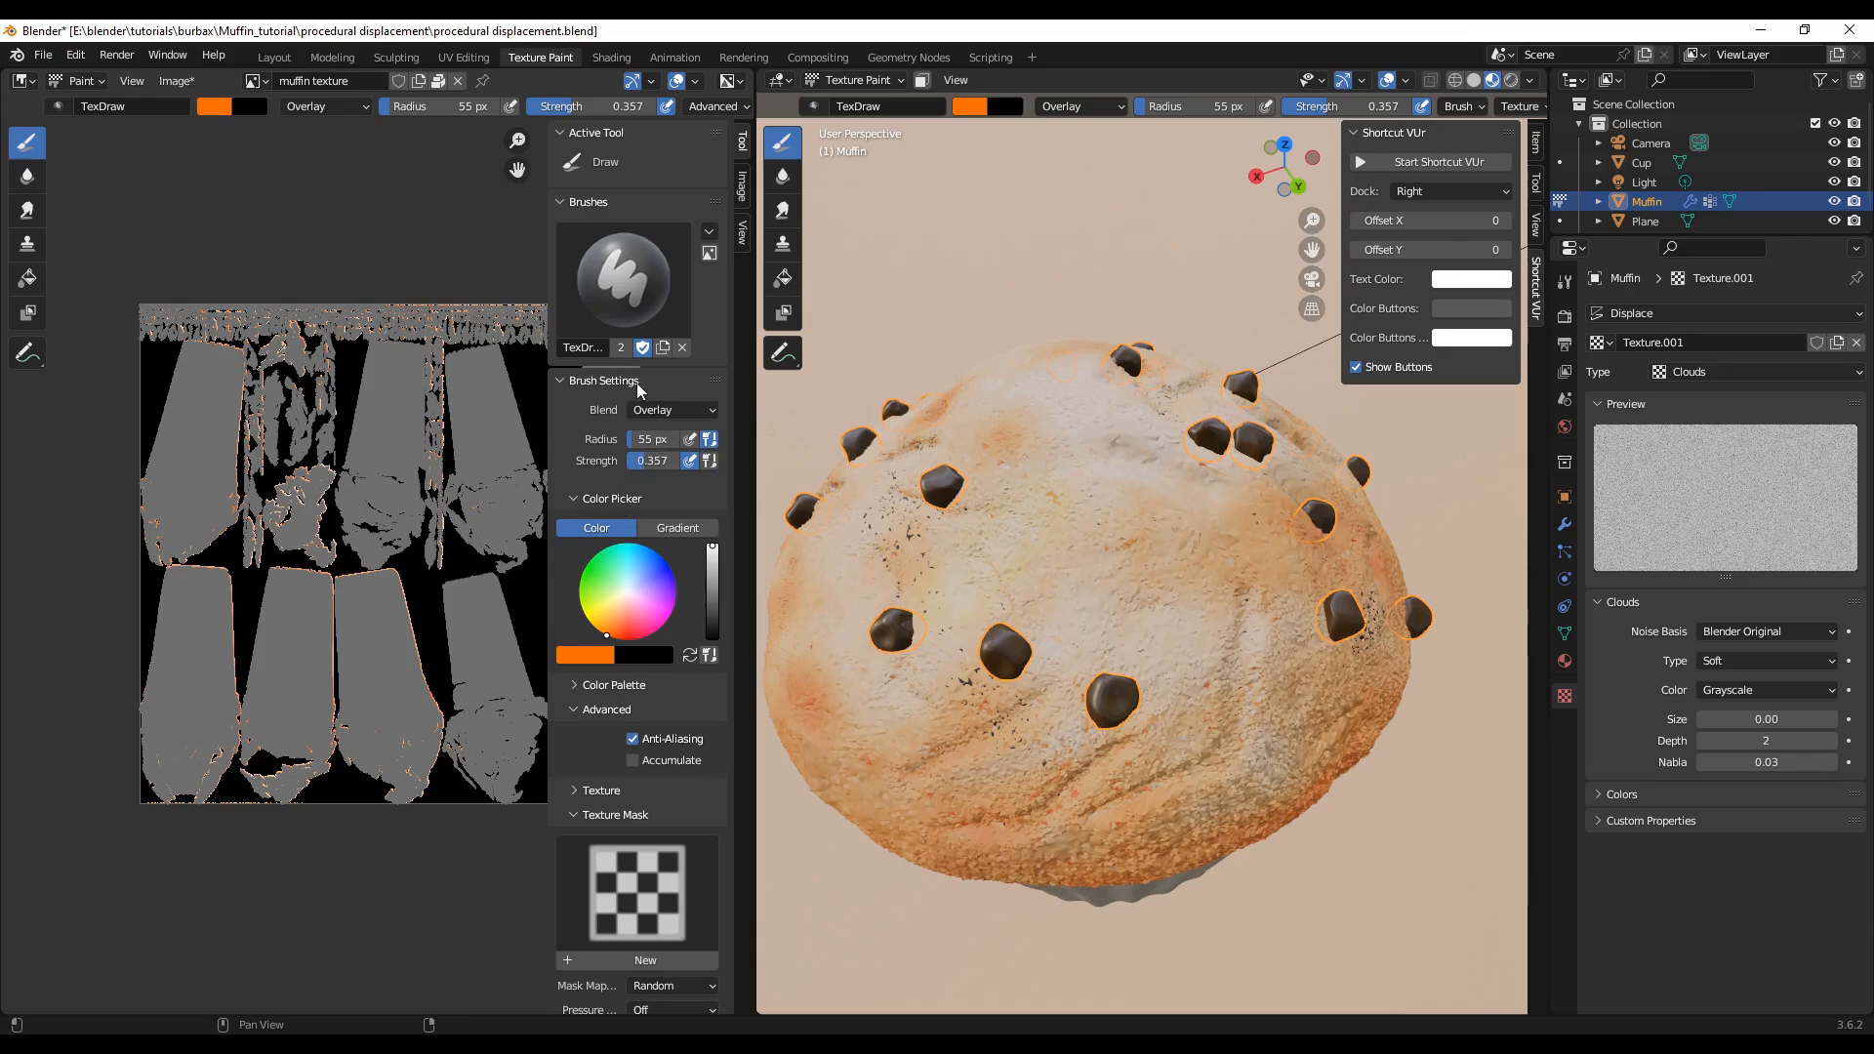
# - Raise the brush strength to 0.554, shift the colour to a redder orange, and paint patches between the chocolate chips
pyautogui.moveTo(652, 461); pyautogui.dragTo(658, 469)
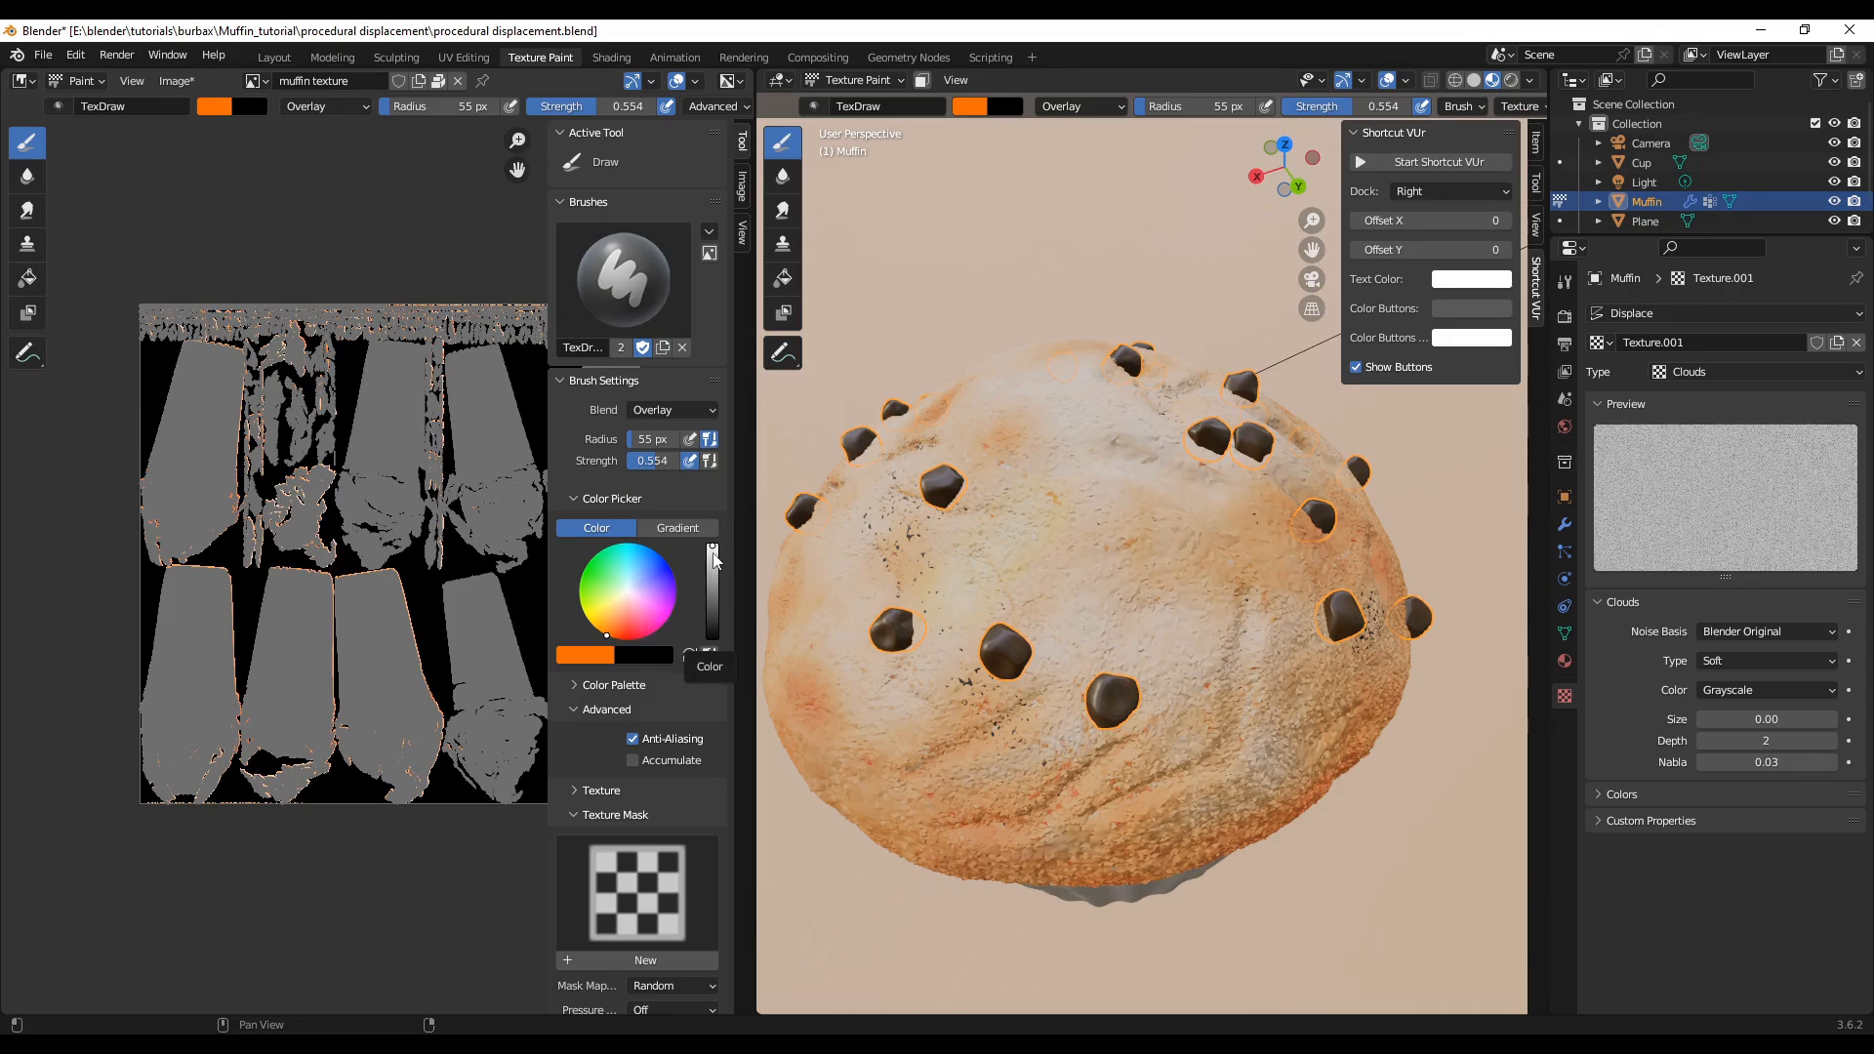
pyautogui.moveTo(605, 636); pyautogui.dragTo(611, 636)
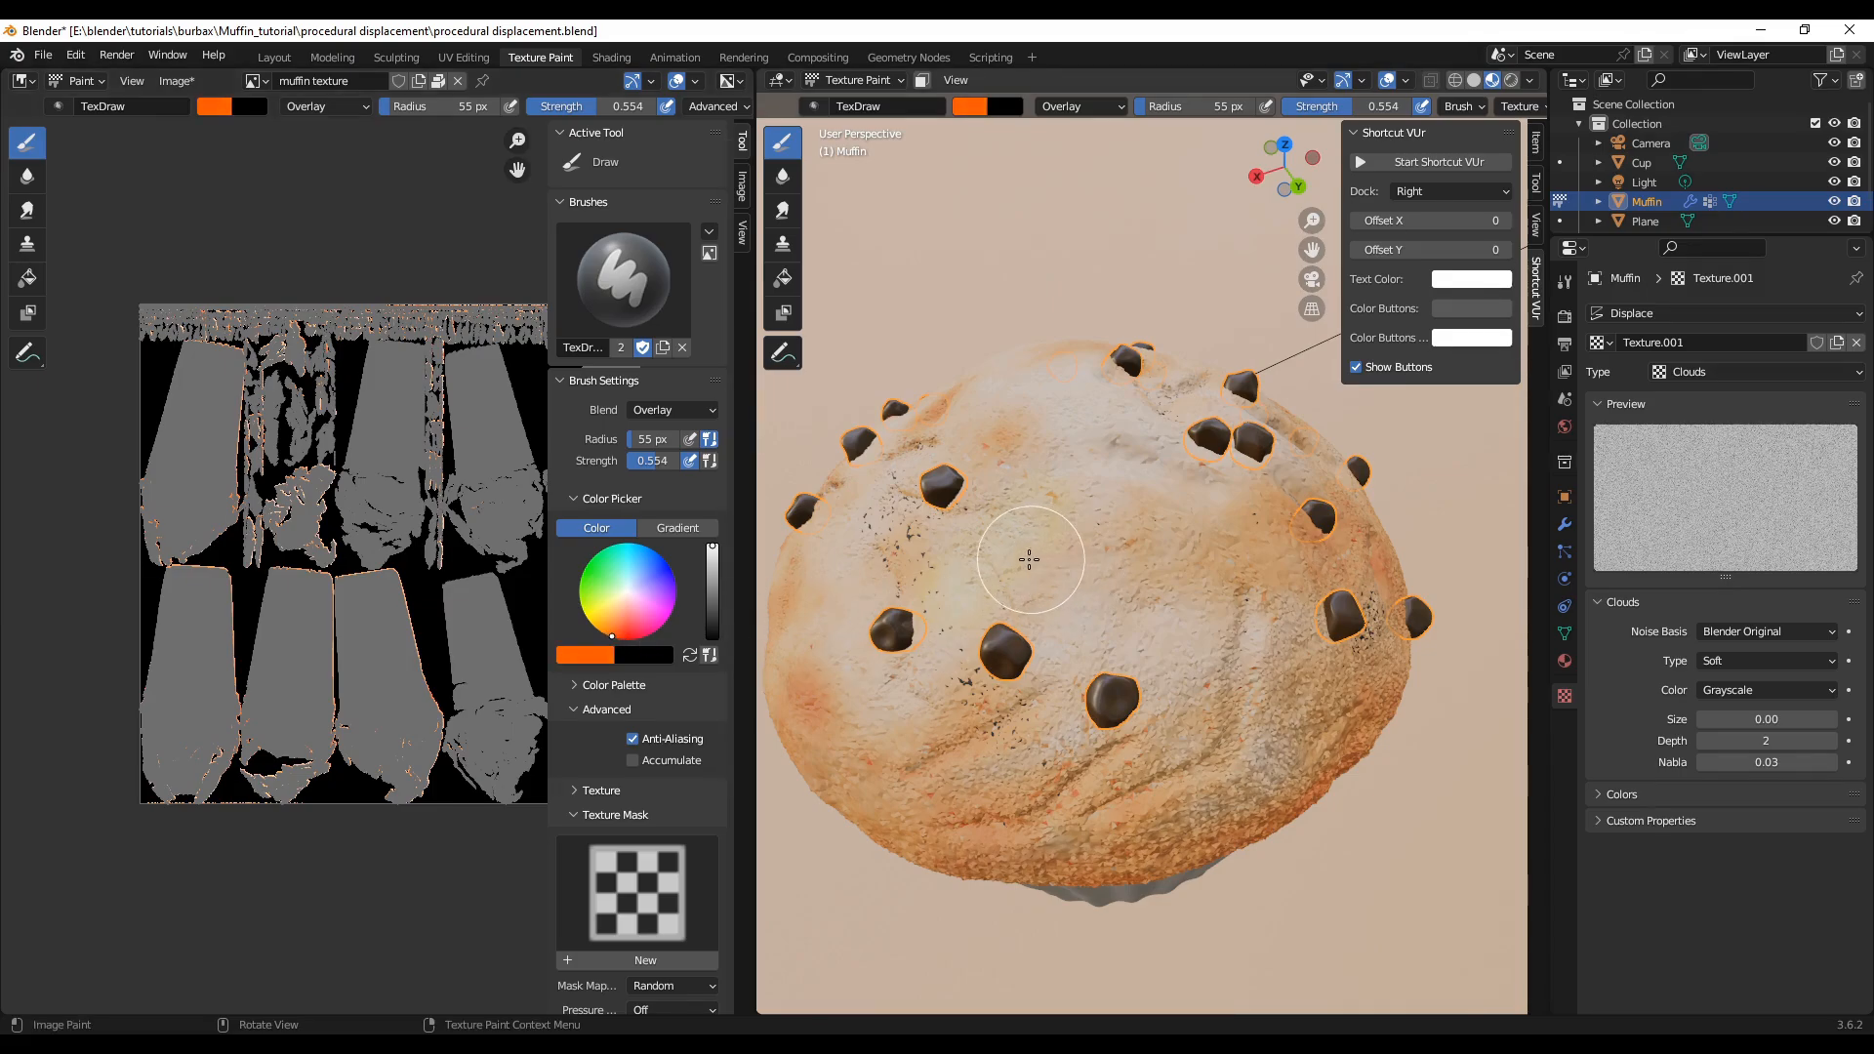
pyautogui.moveTo(1066, 637)
pyautogui.mouseDown()
pyautogui.moveTo(1220, 656)
pyautogui.moveTo(1109, 636)
pyautogui.mouseUp()
pyautogui.moveTo(1090, 502)
pyautogui.mouseDown()
pyautogui.moveTo(976, 590)
pyautogui.moveTo(957, 619)
pyautogui.moveTo(971, 644)
pyautogui.mouseUp()
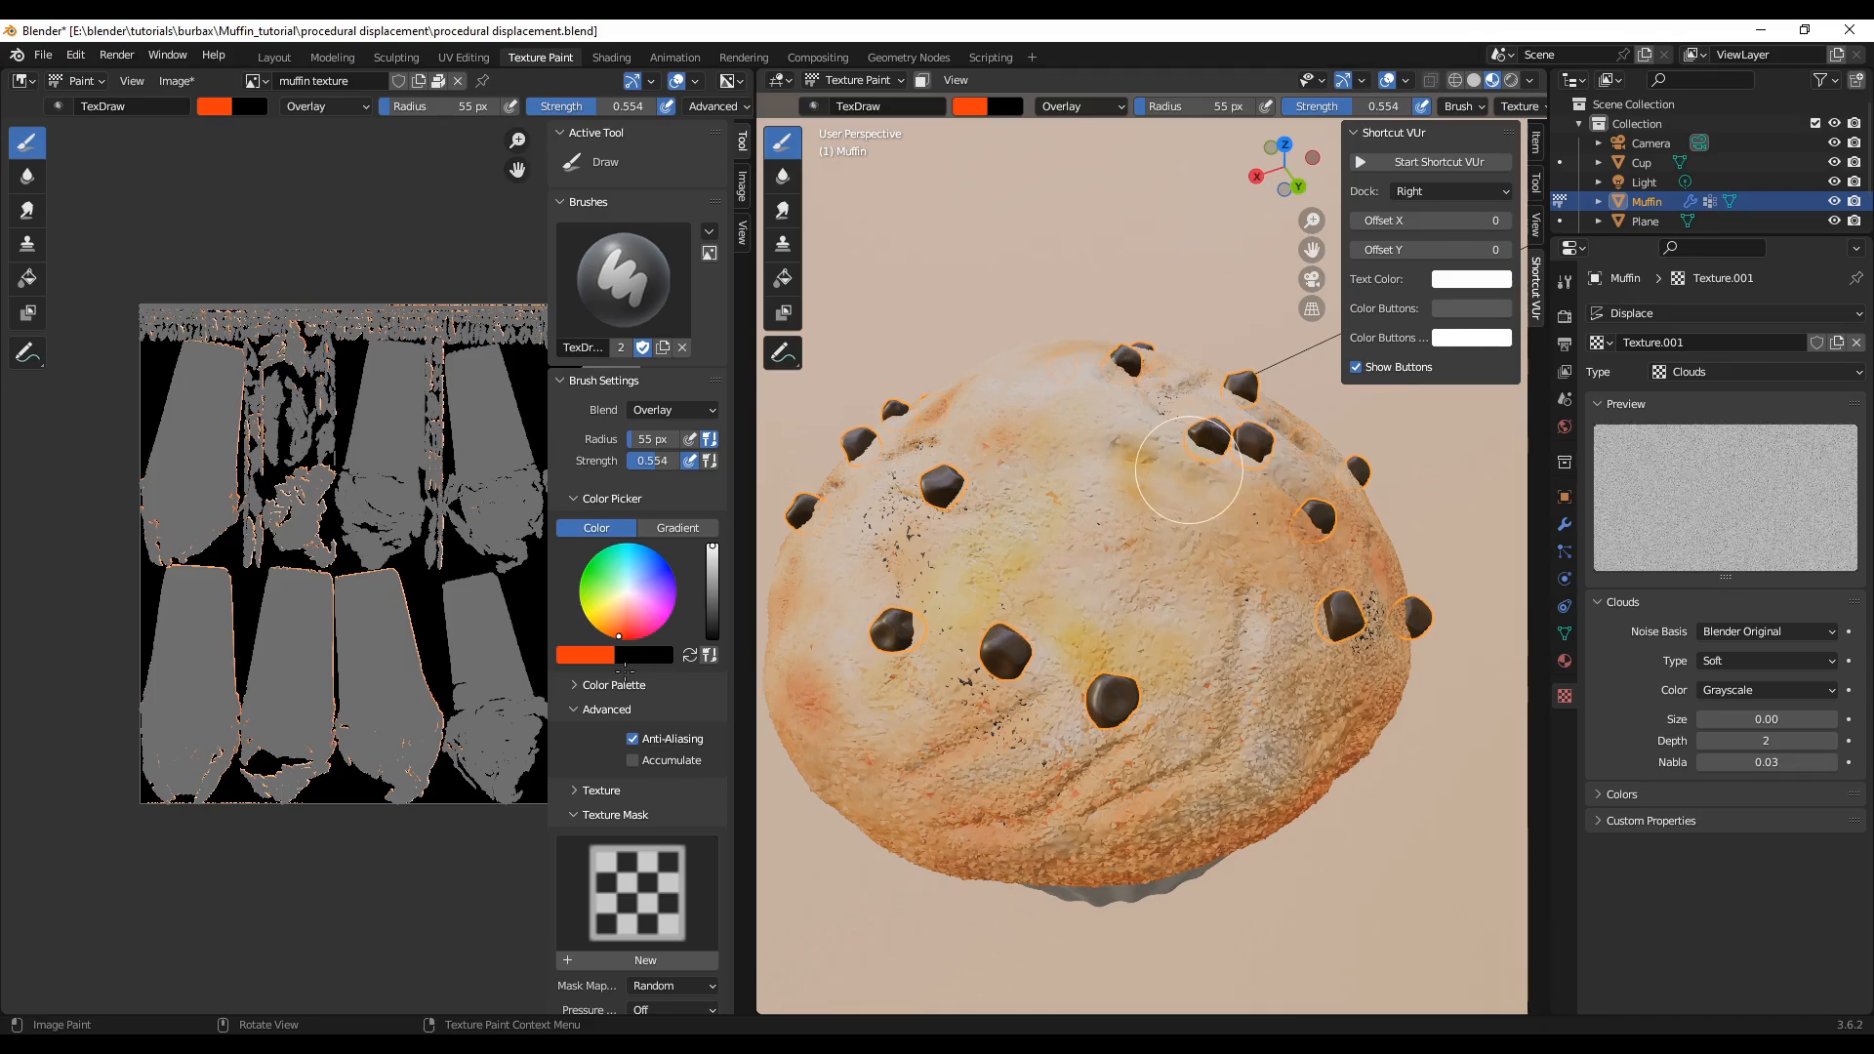
pyautogui.moveTo(1188, 470); pyautogui.dragTo(1084, 549)
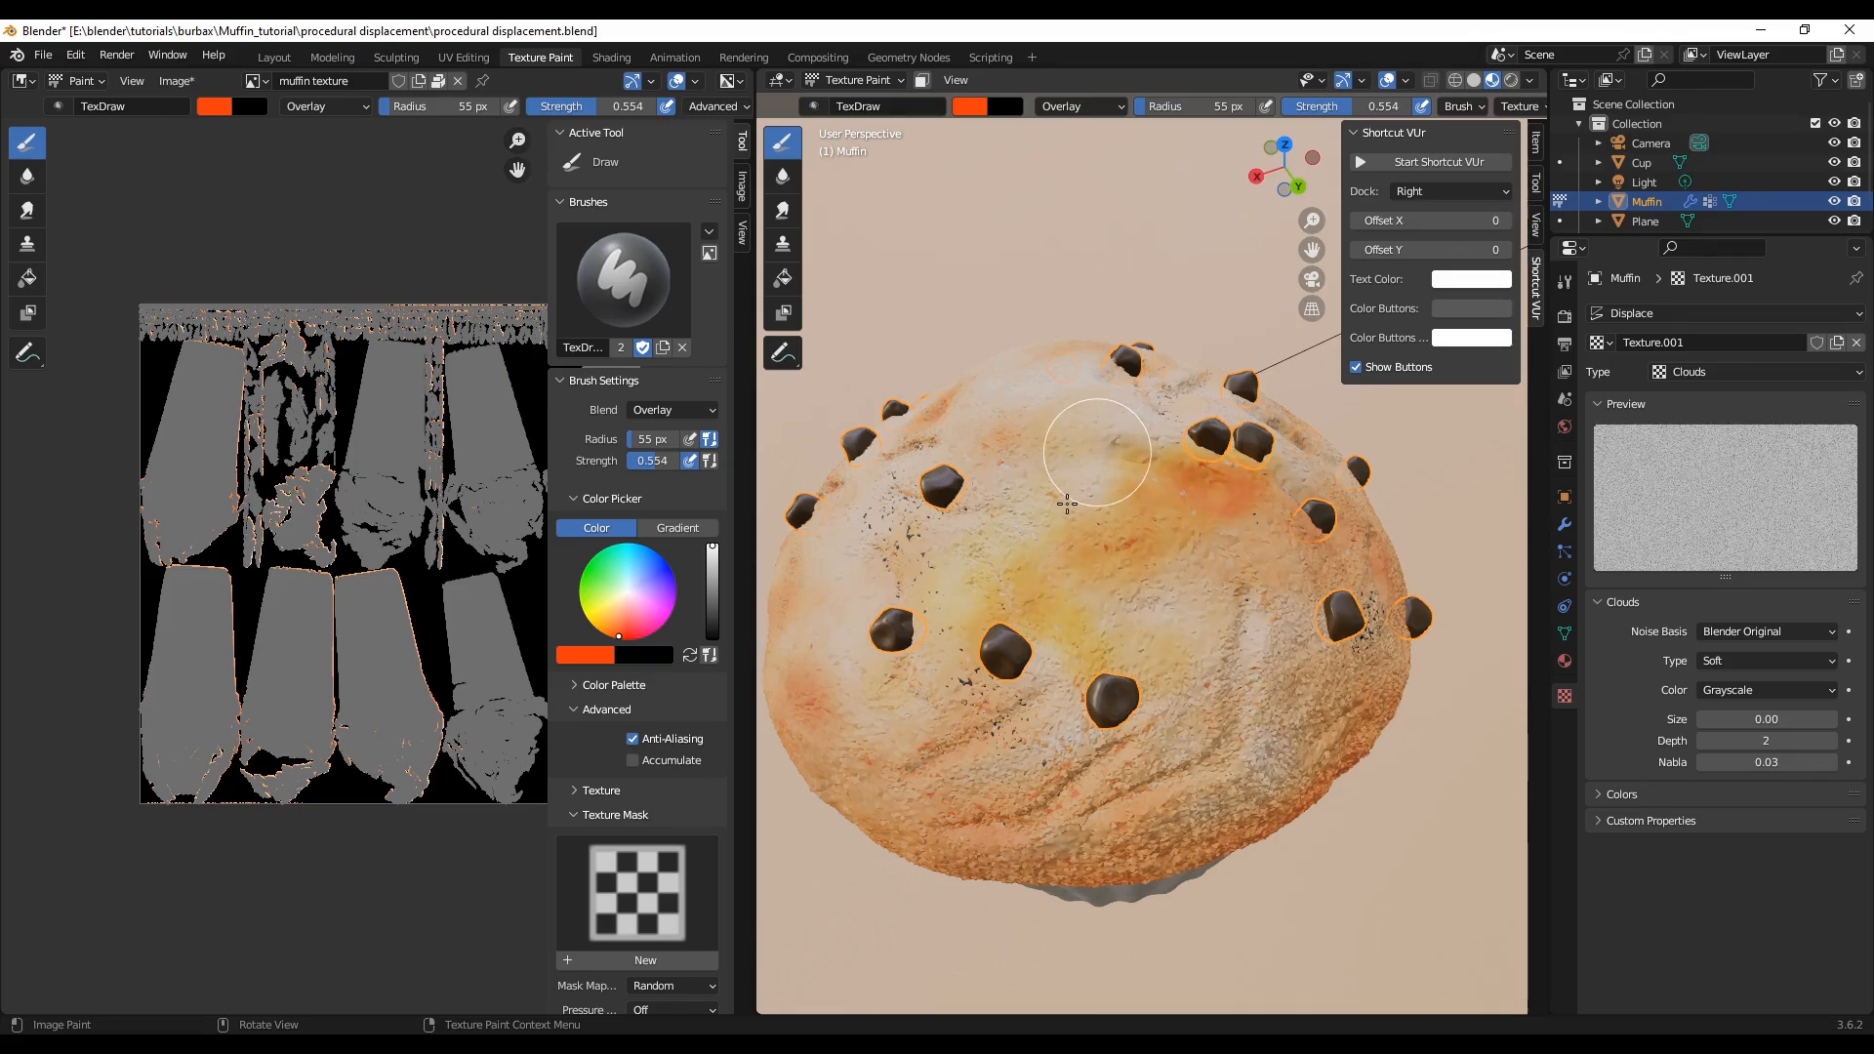
pyautogui.moveTo(1042, 520)
pyautogui.mouseDown()
pyautogui.moveTo(1180, 598)
pyautogui.moveTo(1130, 606)
pyautogui.moveTo(1222, 664)
pyautogui.moveTo(1101, 664)
pyautogui.mouseUp()
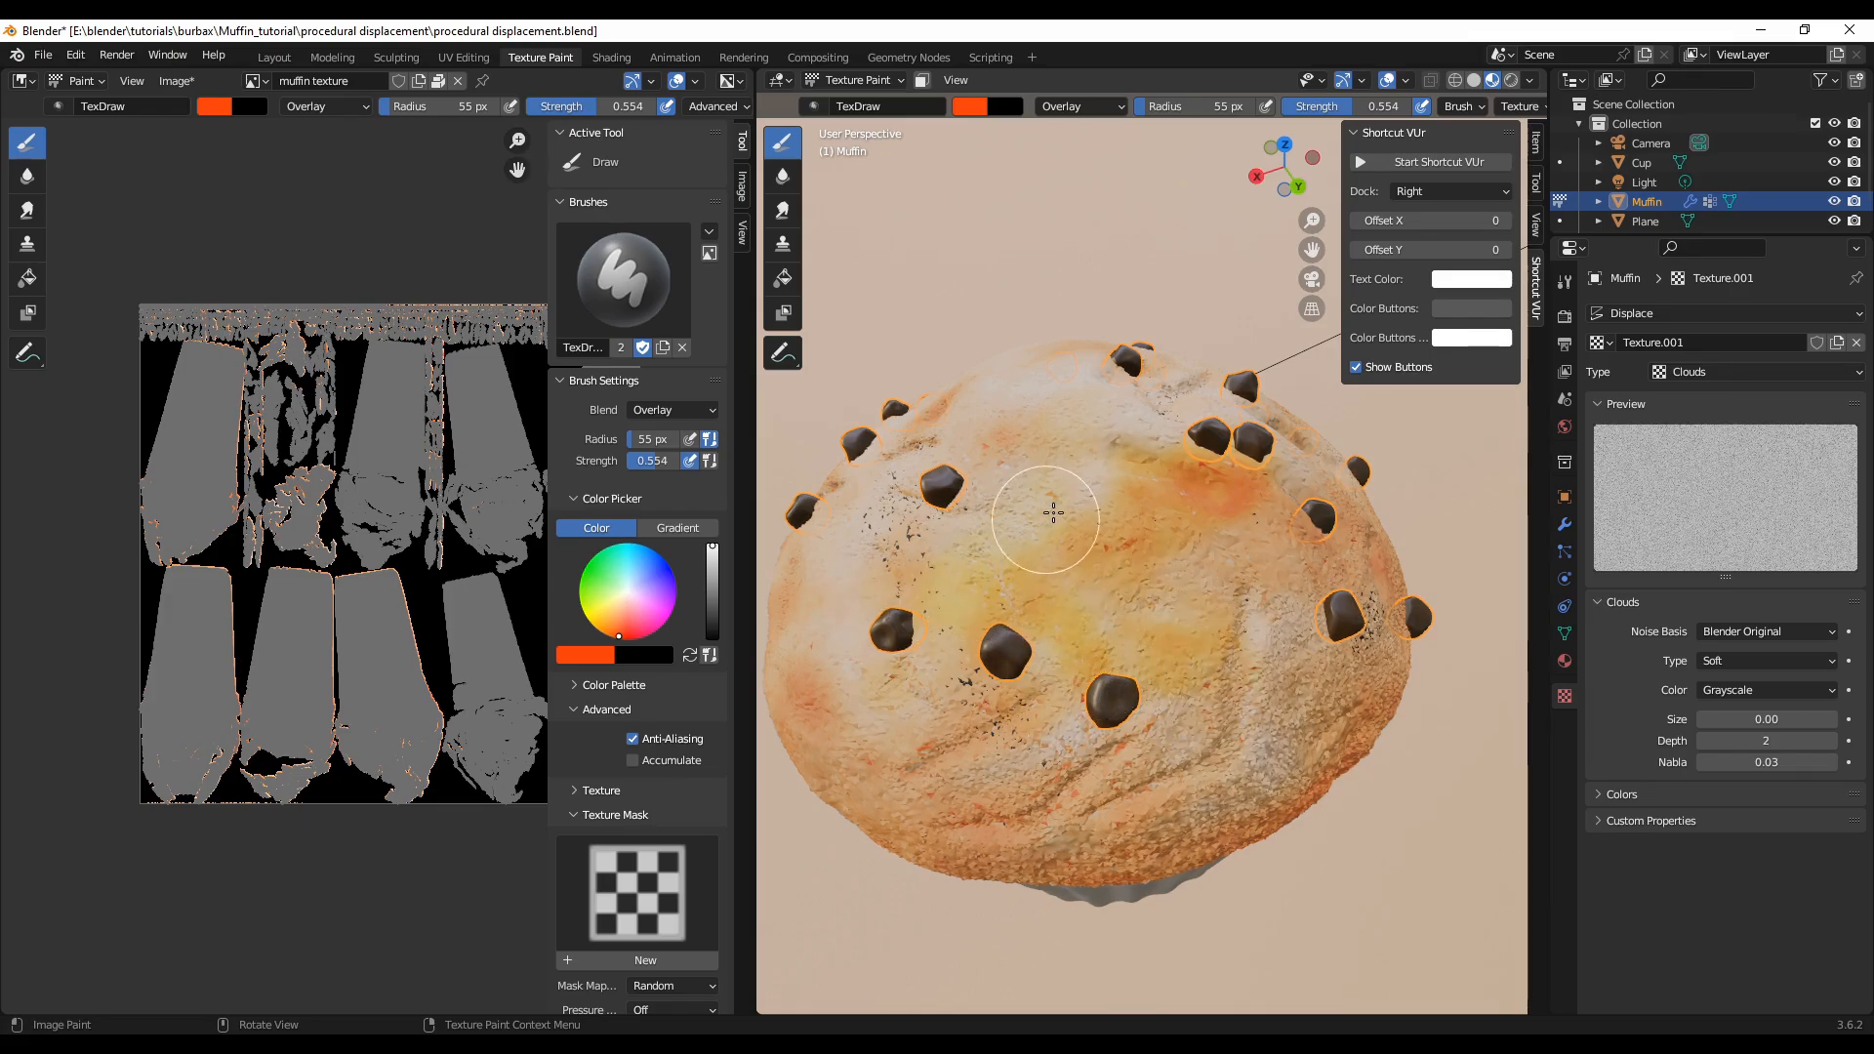
pyautogui.moveTo(1053, 503)
pyautogui.mouseDown()
pyautogui.moveTo(1016, 515)
pyautogui.moveTo(1033, 553)
pyautogui.moveTo(1118, 552)
pyautogui.moveTo(1059, 570)
pyautogui.mouseUp()
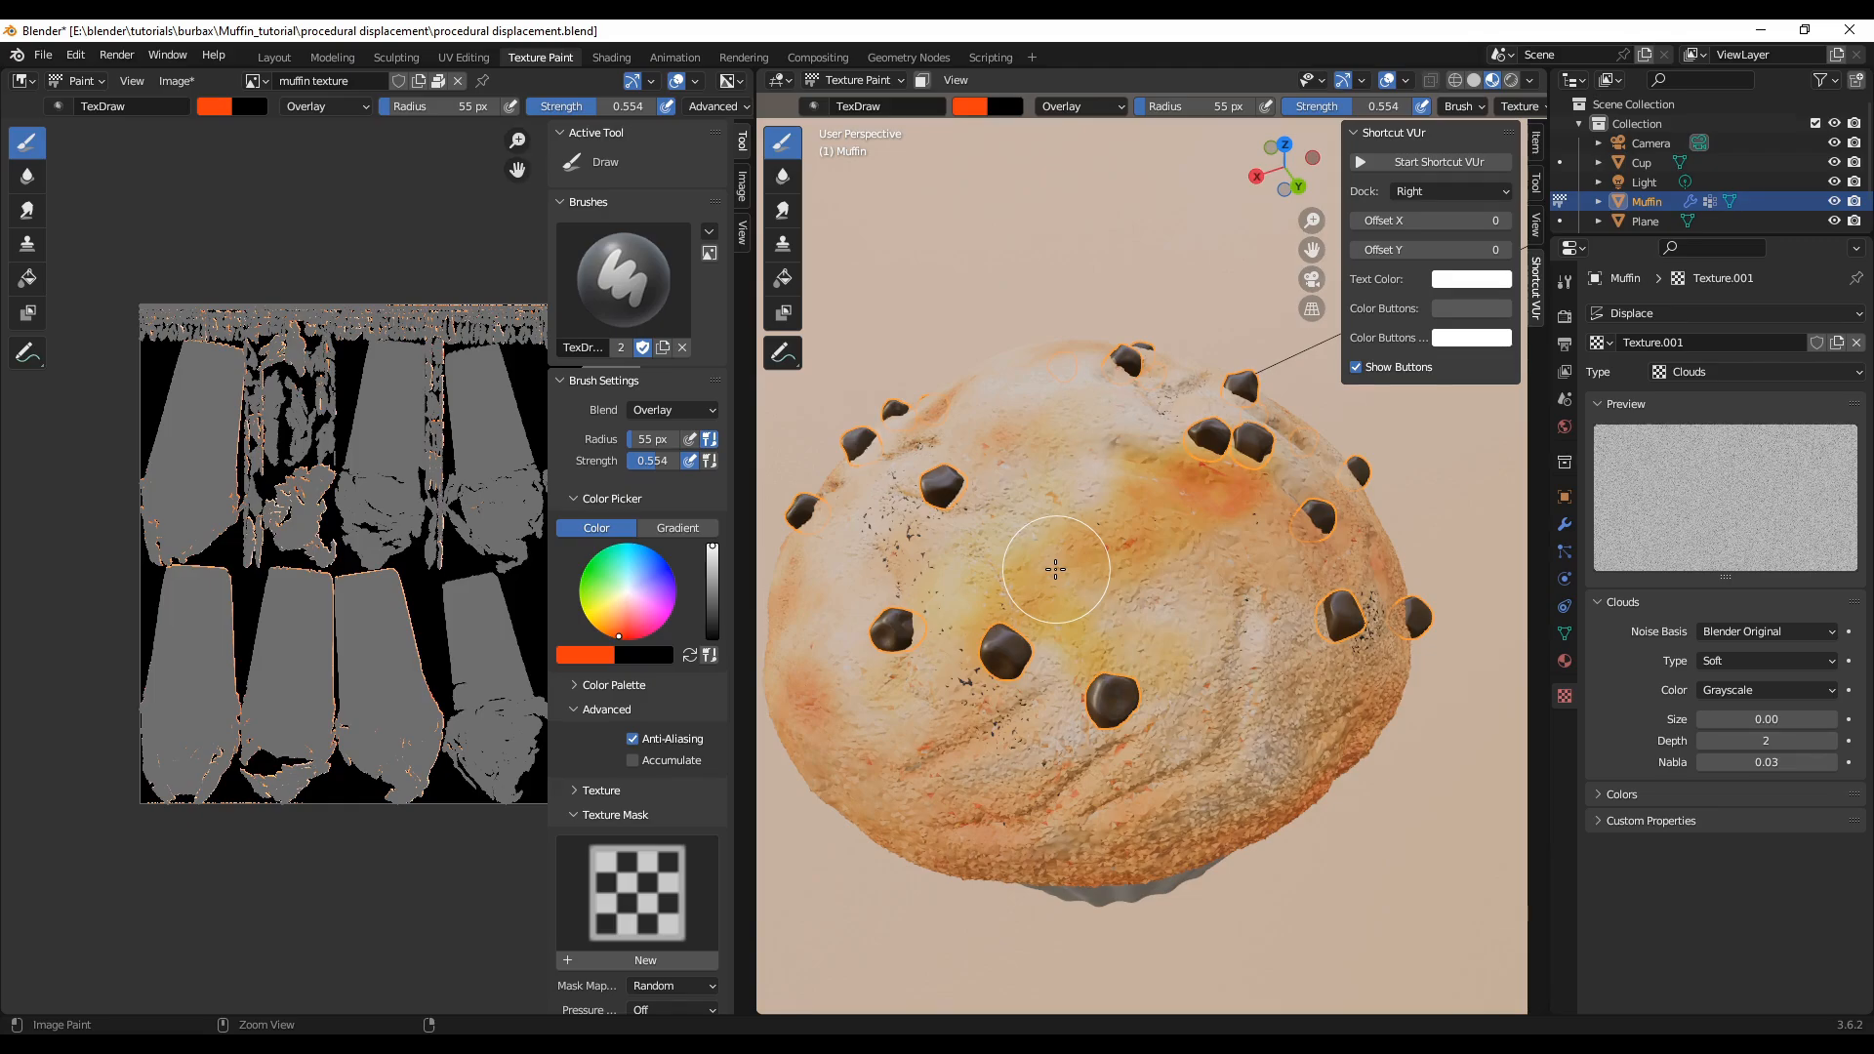
pyautogui.hotkey('ctrl', 'z')
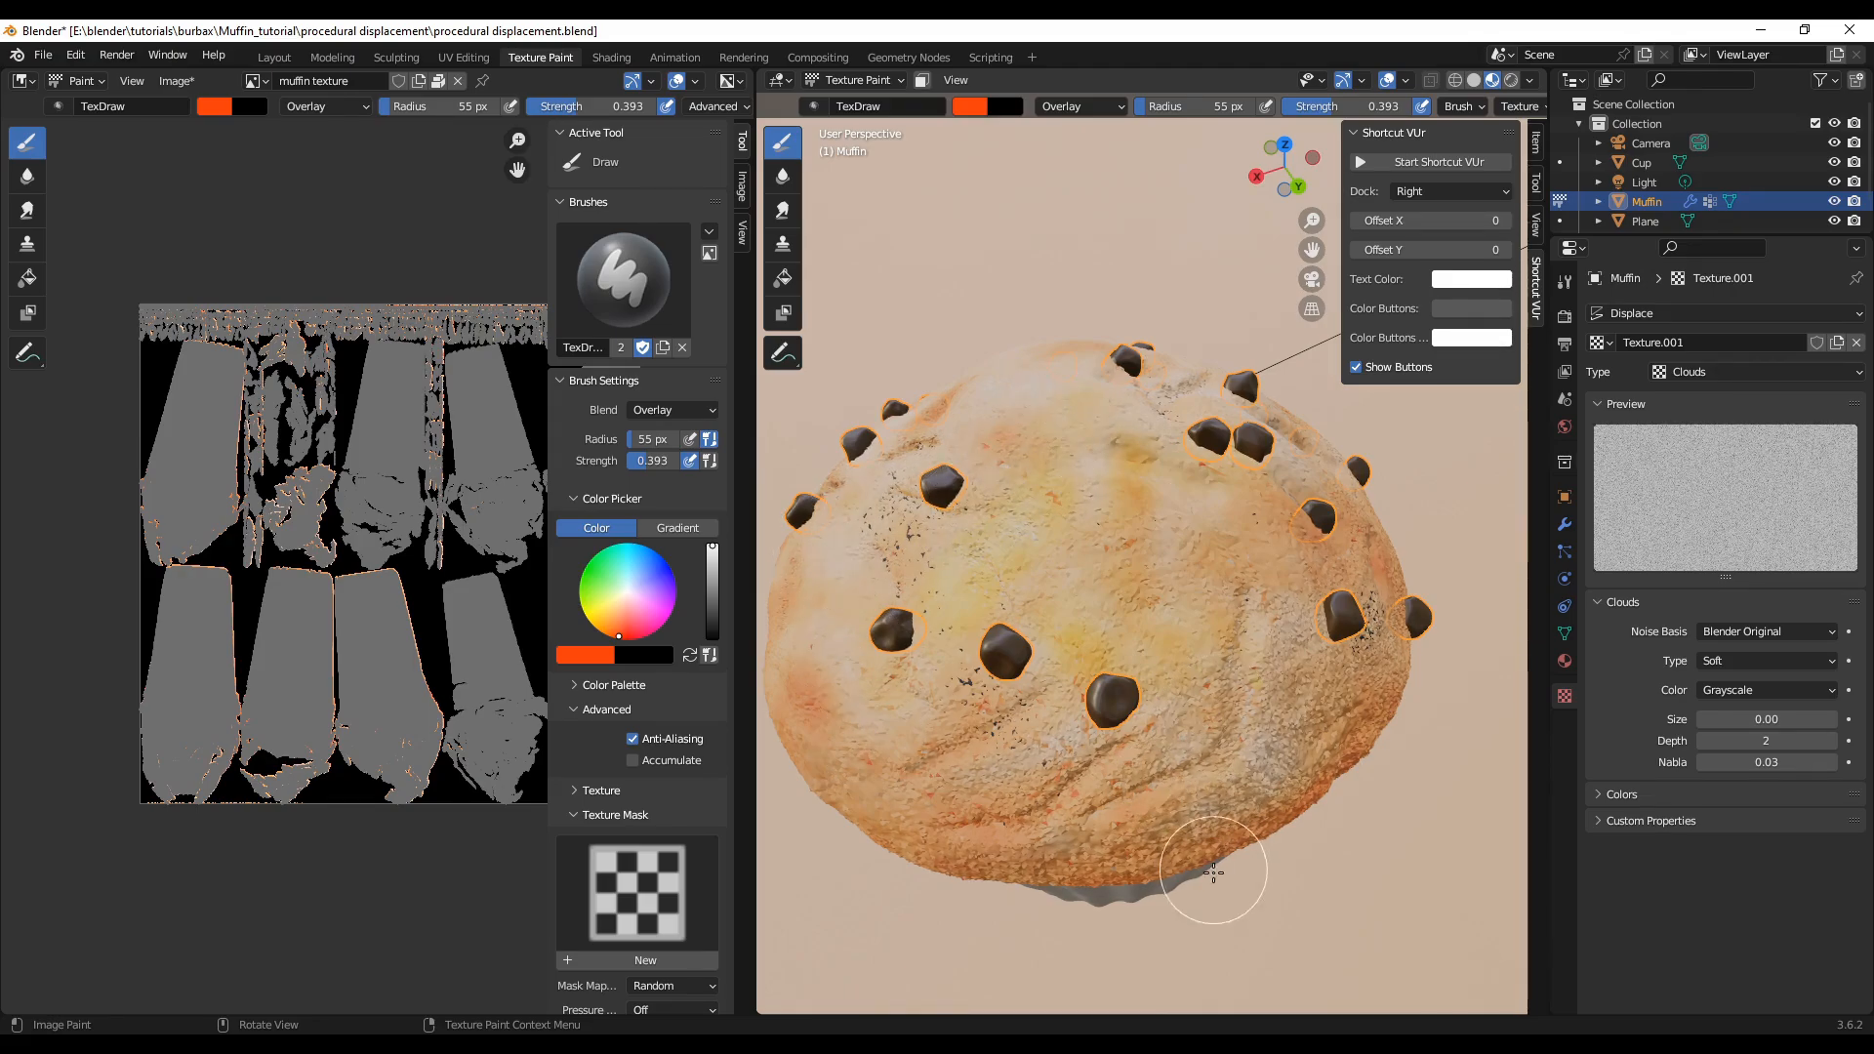
# - Set the brush strength to 0.393 and paint soft red-orange tints around the crust, including the side facing the camera
pyautogui.moveTo(1221, 904); pyautogui.dragTo(991, 898, button='middle')
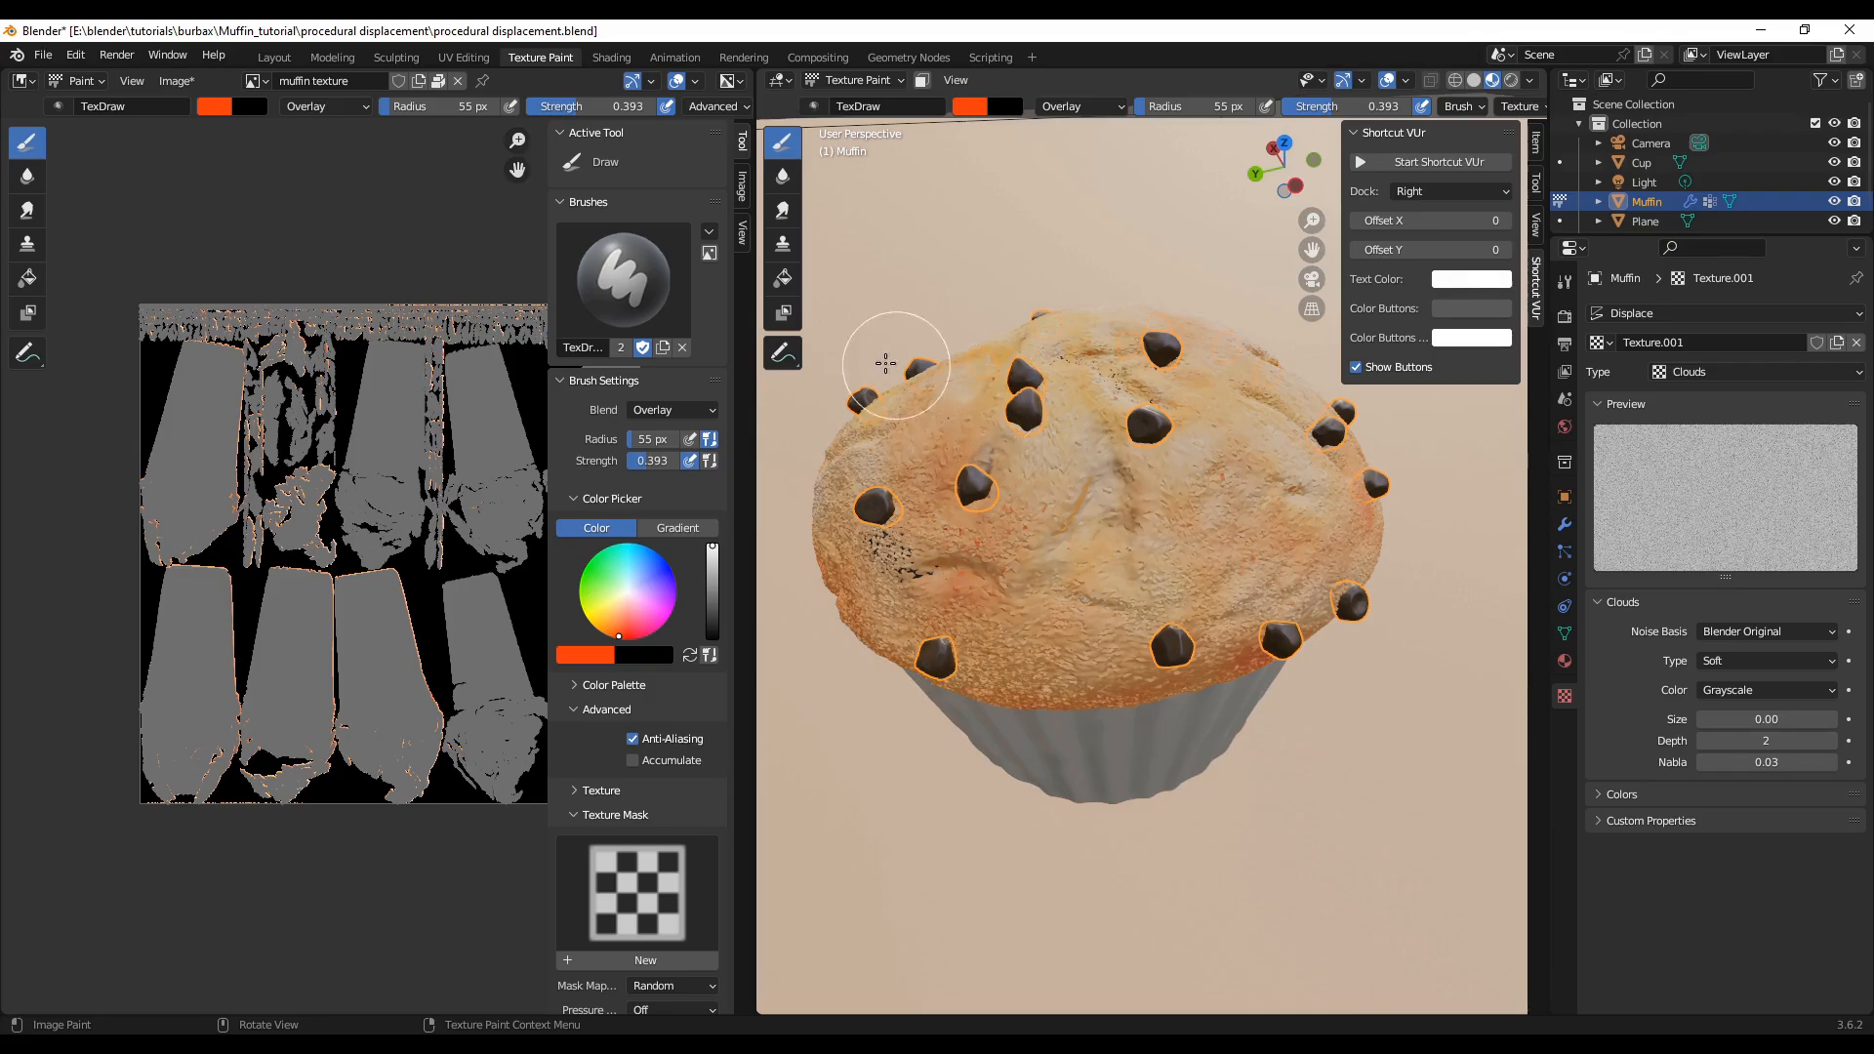
pyautogui.moveTo(1143, 929)
pyautogui.mouseDown(button='middle')
pyautogui.moveTo(945, 942)
pyautogui.moveTo(929, 887)
pyautogui.moveTo(1012, 851)
pyautogui.moveTo(787, 867)
pyautogui.mouseUp(button='middle')
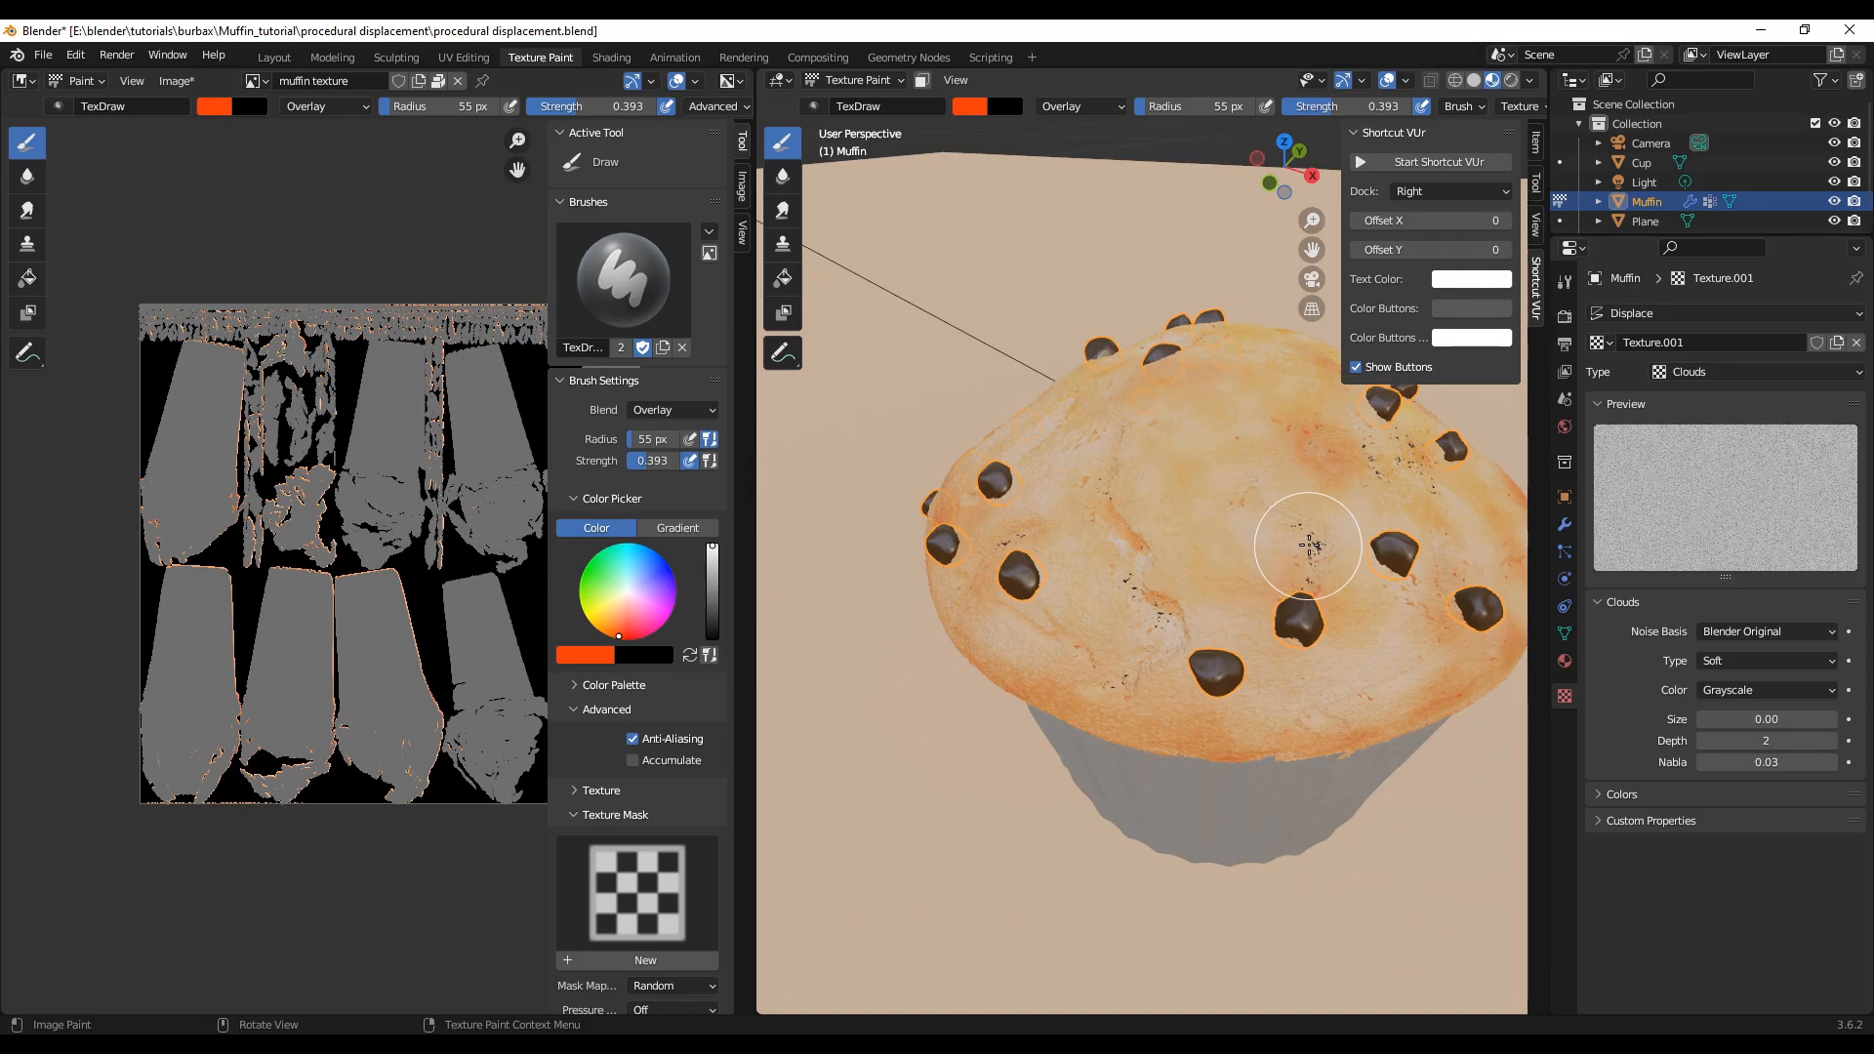
pyautogui.moveTo(1138, 765)
pyautogui.mouseDown(button='middle')
pyautogui.moveTo(1233, 823)
pyautogui.moveTo(1020, 787)
pyautogui.moveTo(946, 821)
pyautogui.mouseUp(button='middle')
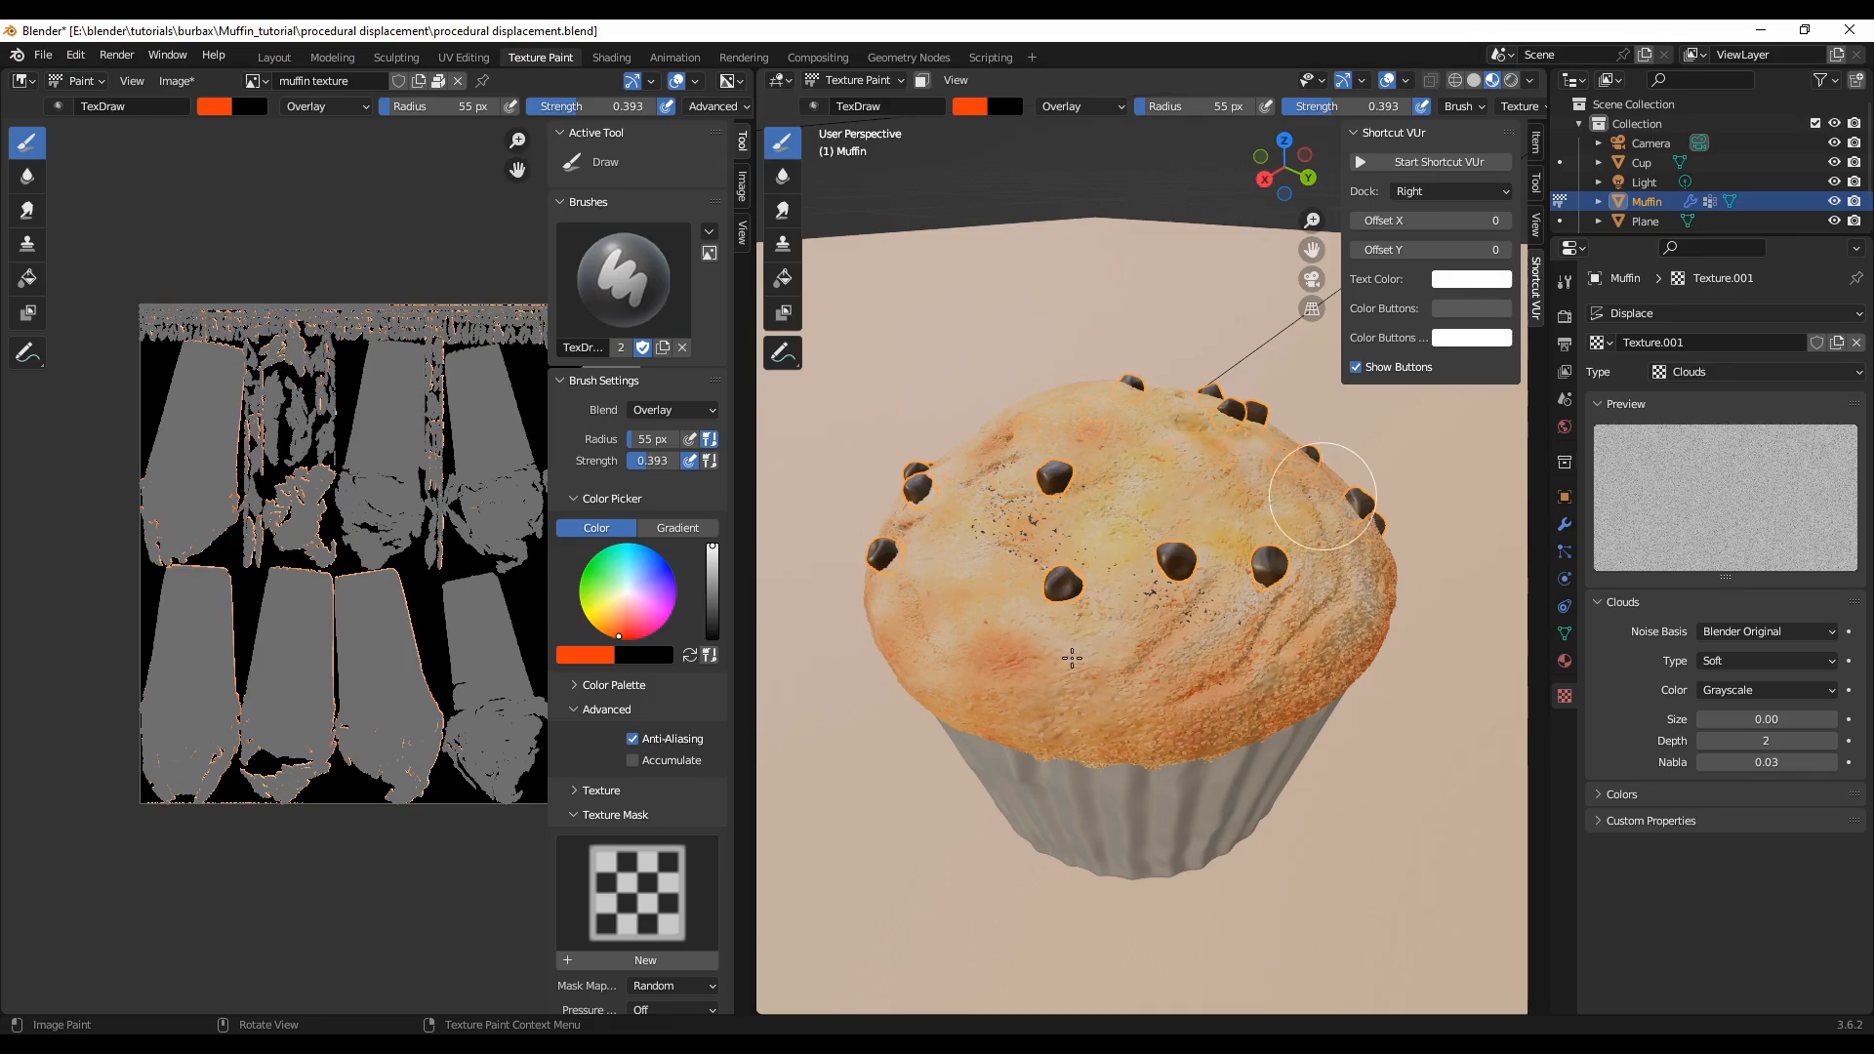
pyautogui.moveTo(1341, 849); pyautogui.dragTo(1514, 840, button='middle')
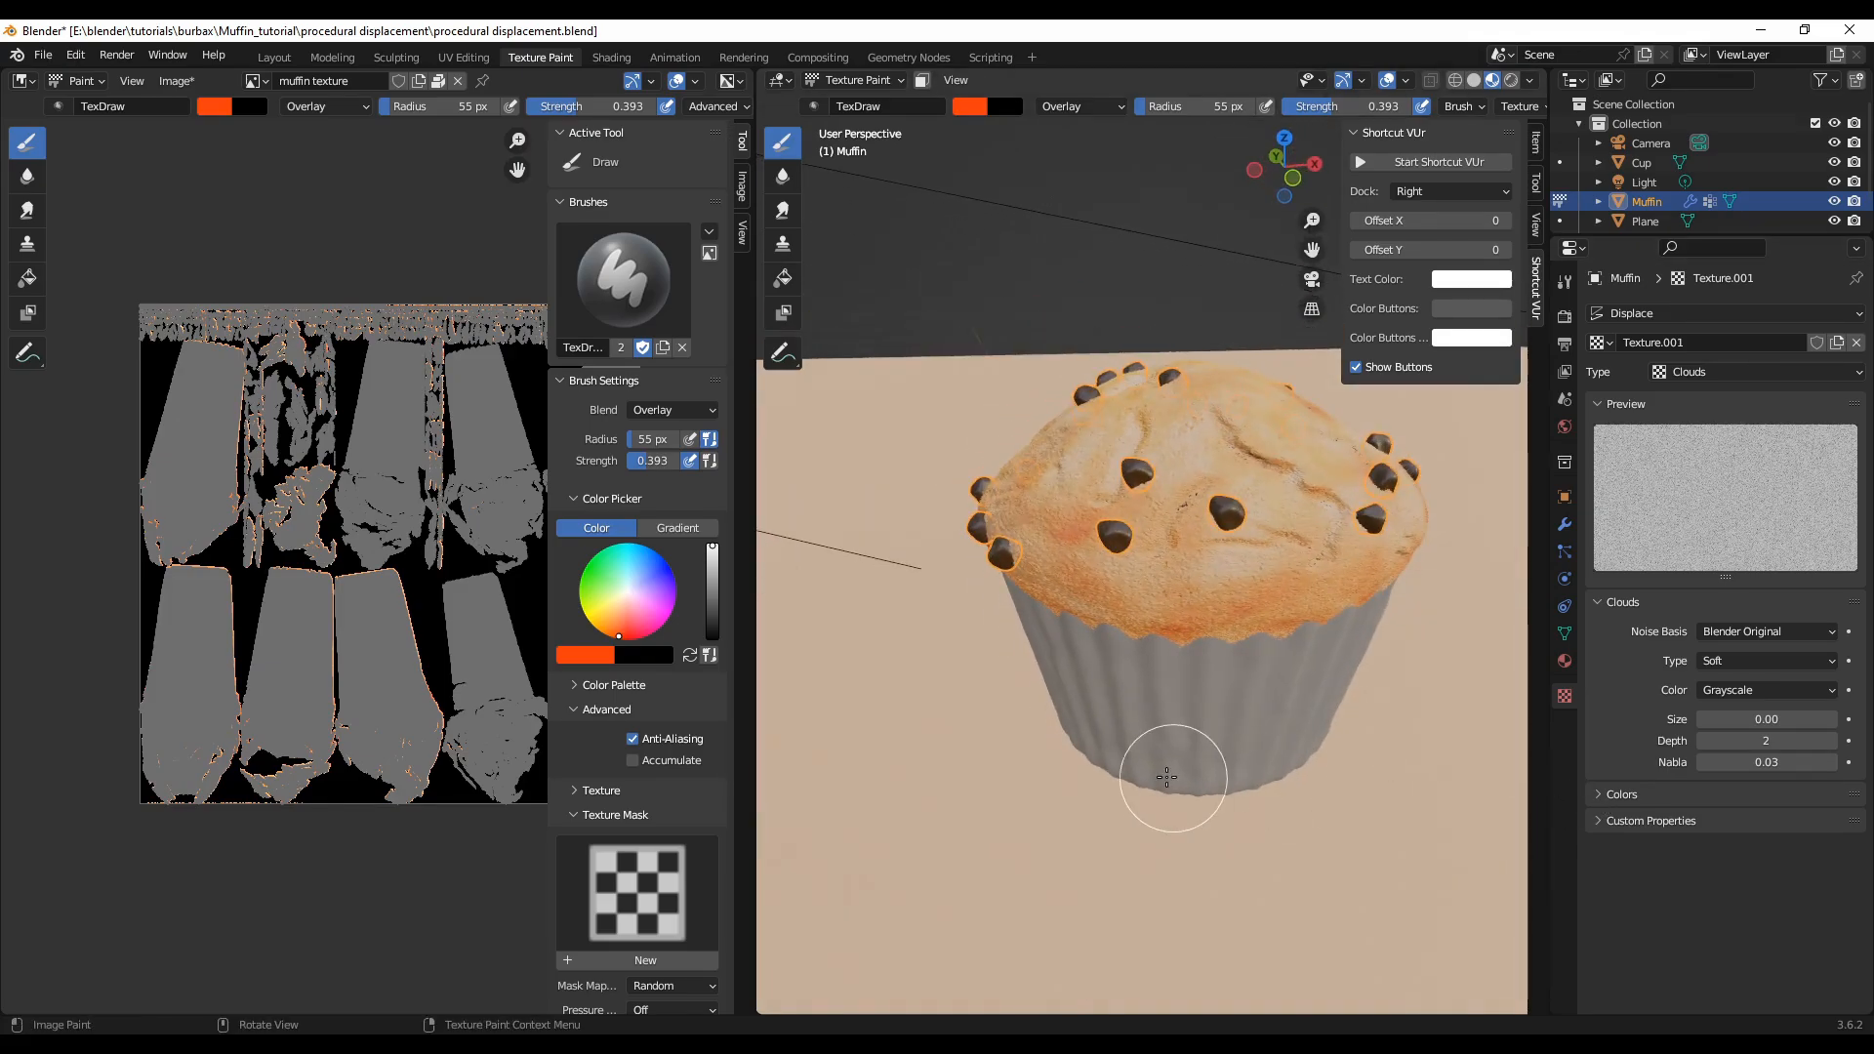
pyautogui.press('KP_0')
pyautogui.scroll(6, 1189, 627)
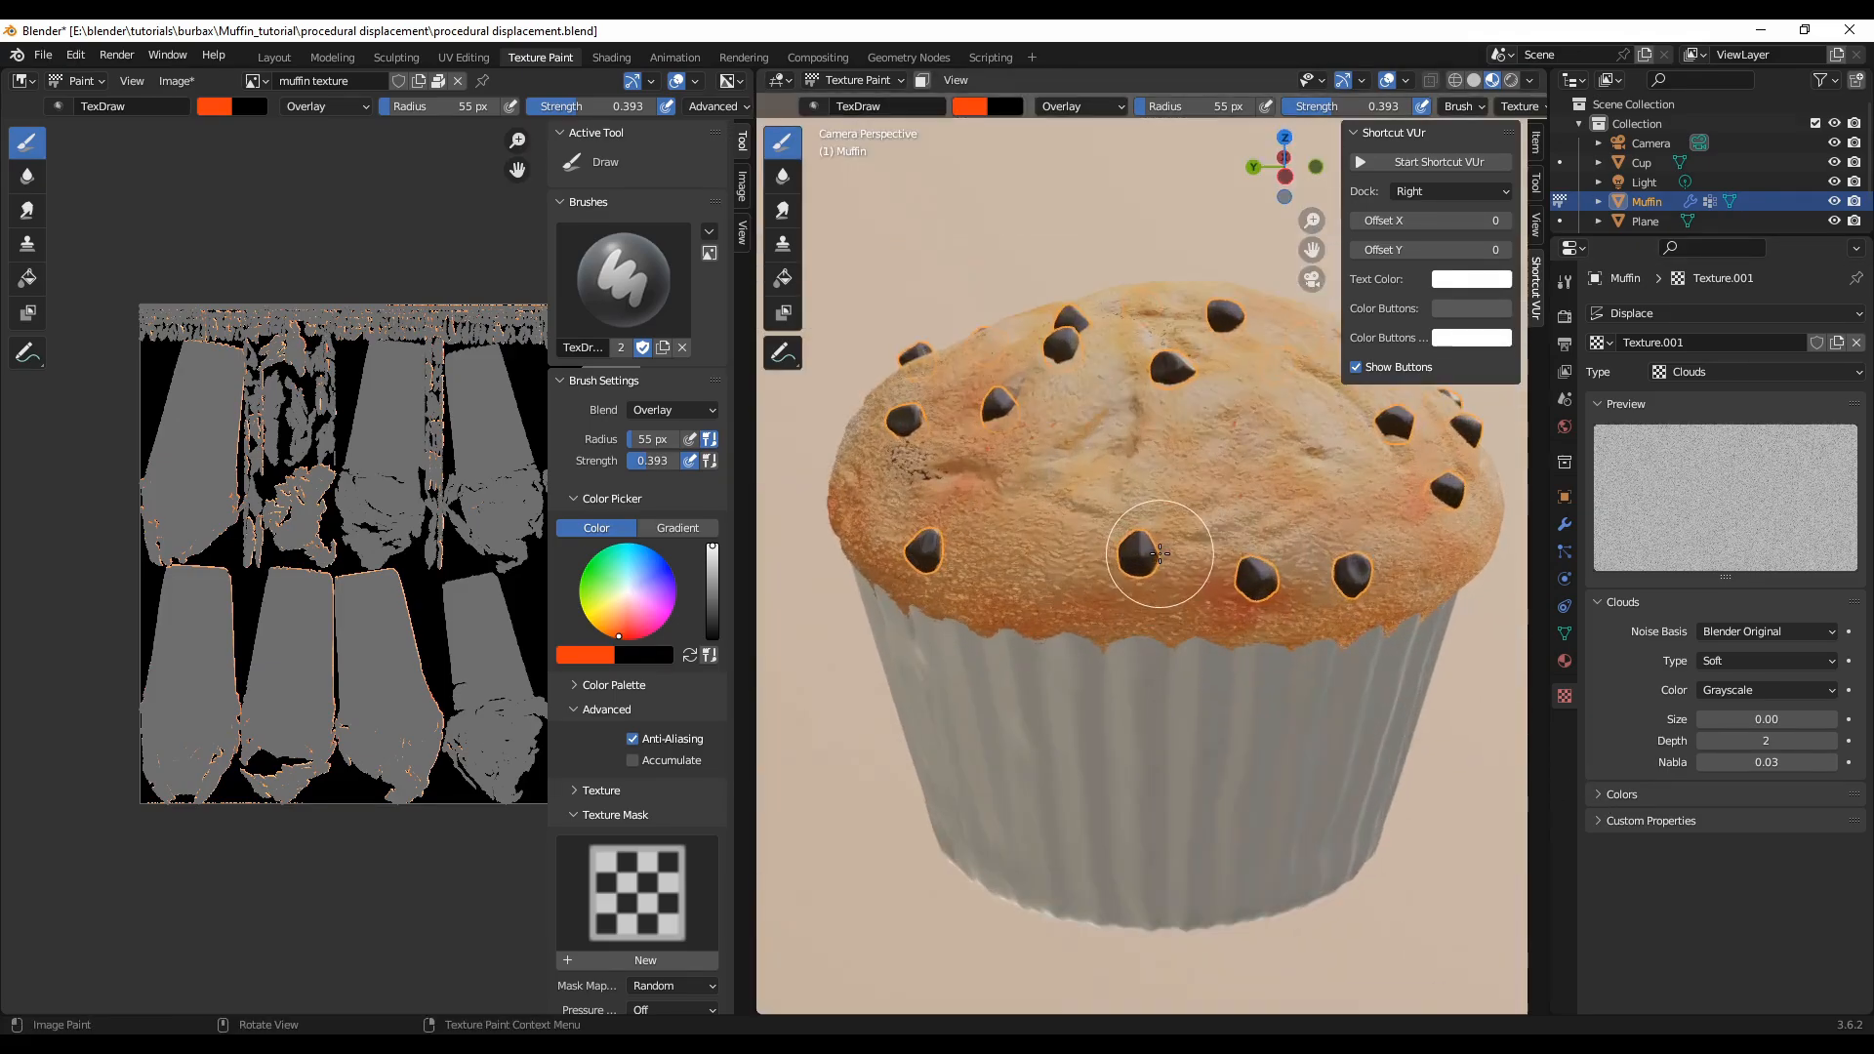
pyautogui.scroll(-2, 1112, 699)
pyautogui.scroll(1, 1175, 653)
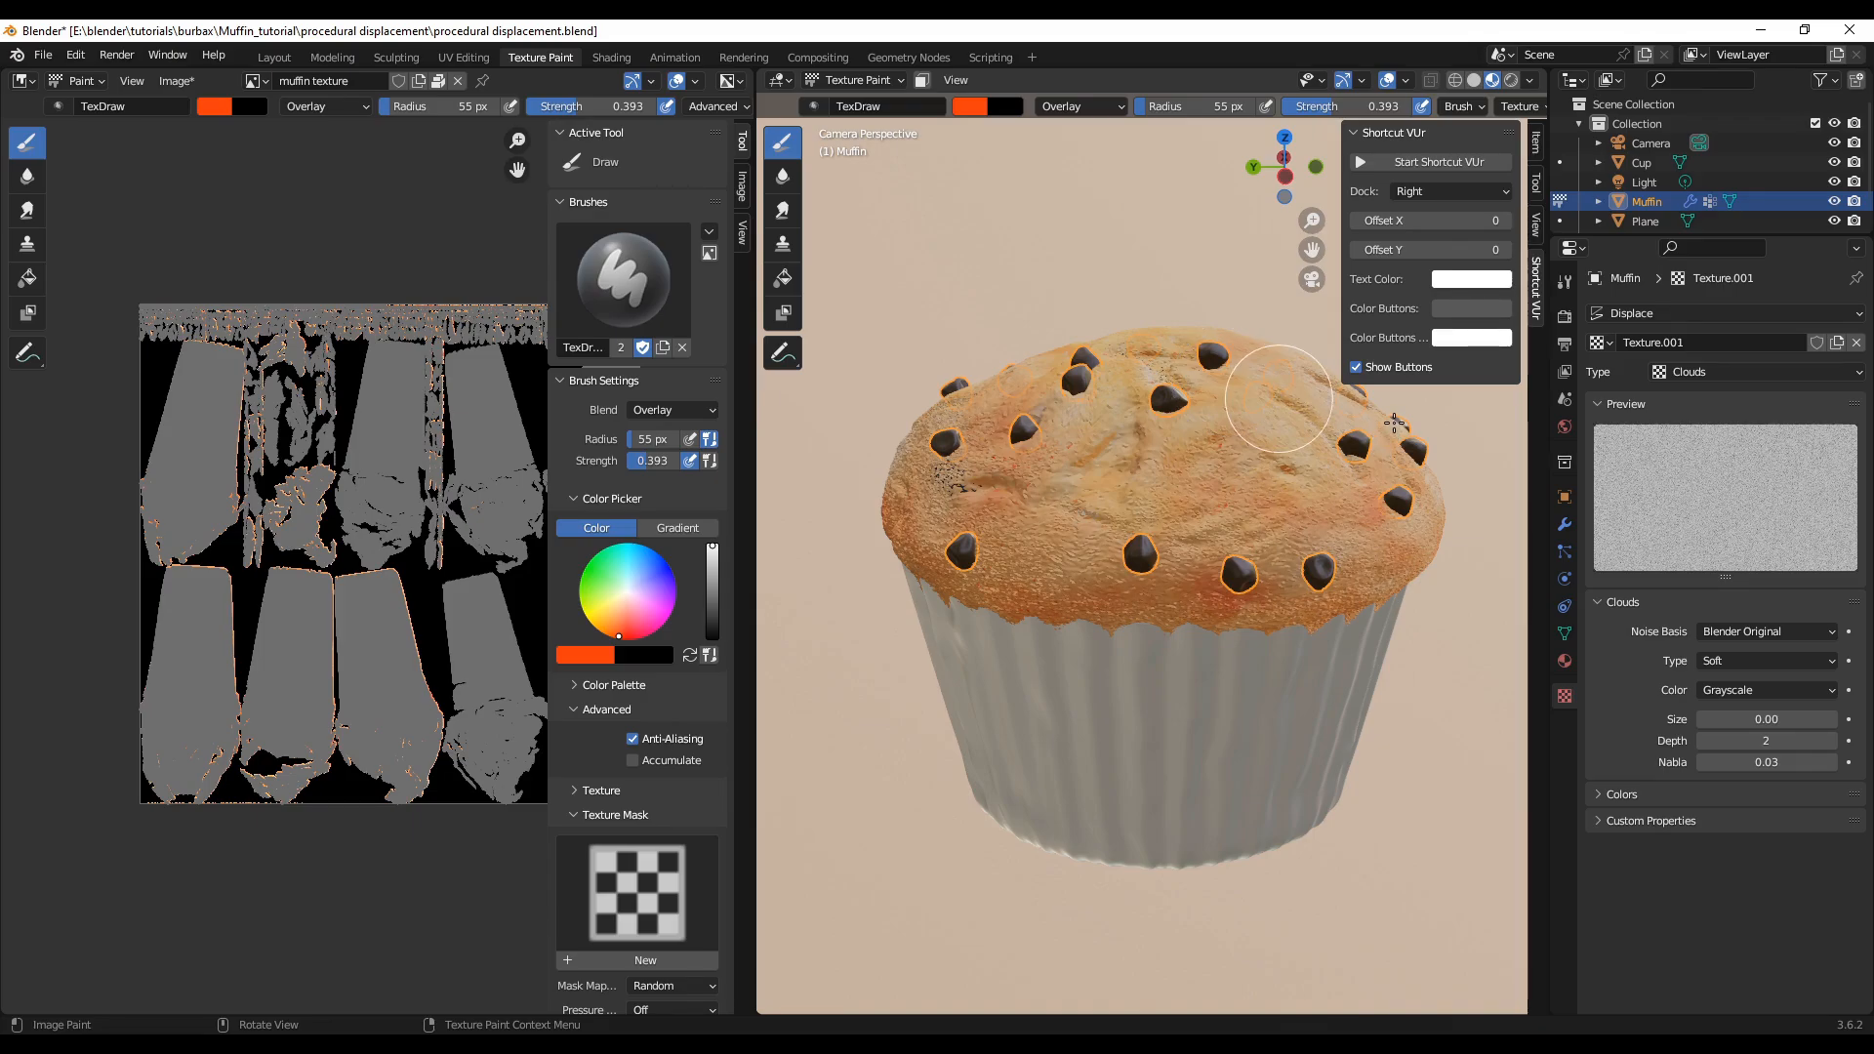
# - Touch up the crust's cracks and remaining sides with further soft red-orange overlay strokes
pyautogui.moveTo(1204, 797); pyautogui.dragTo(1033, 769, button='middle')
pyautogui.scroll(5, 1137, 580)
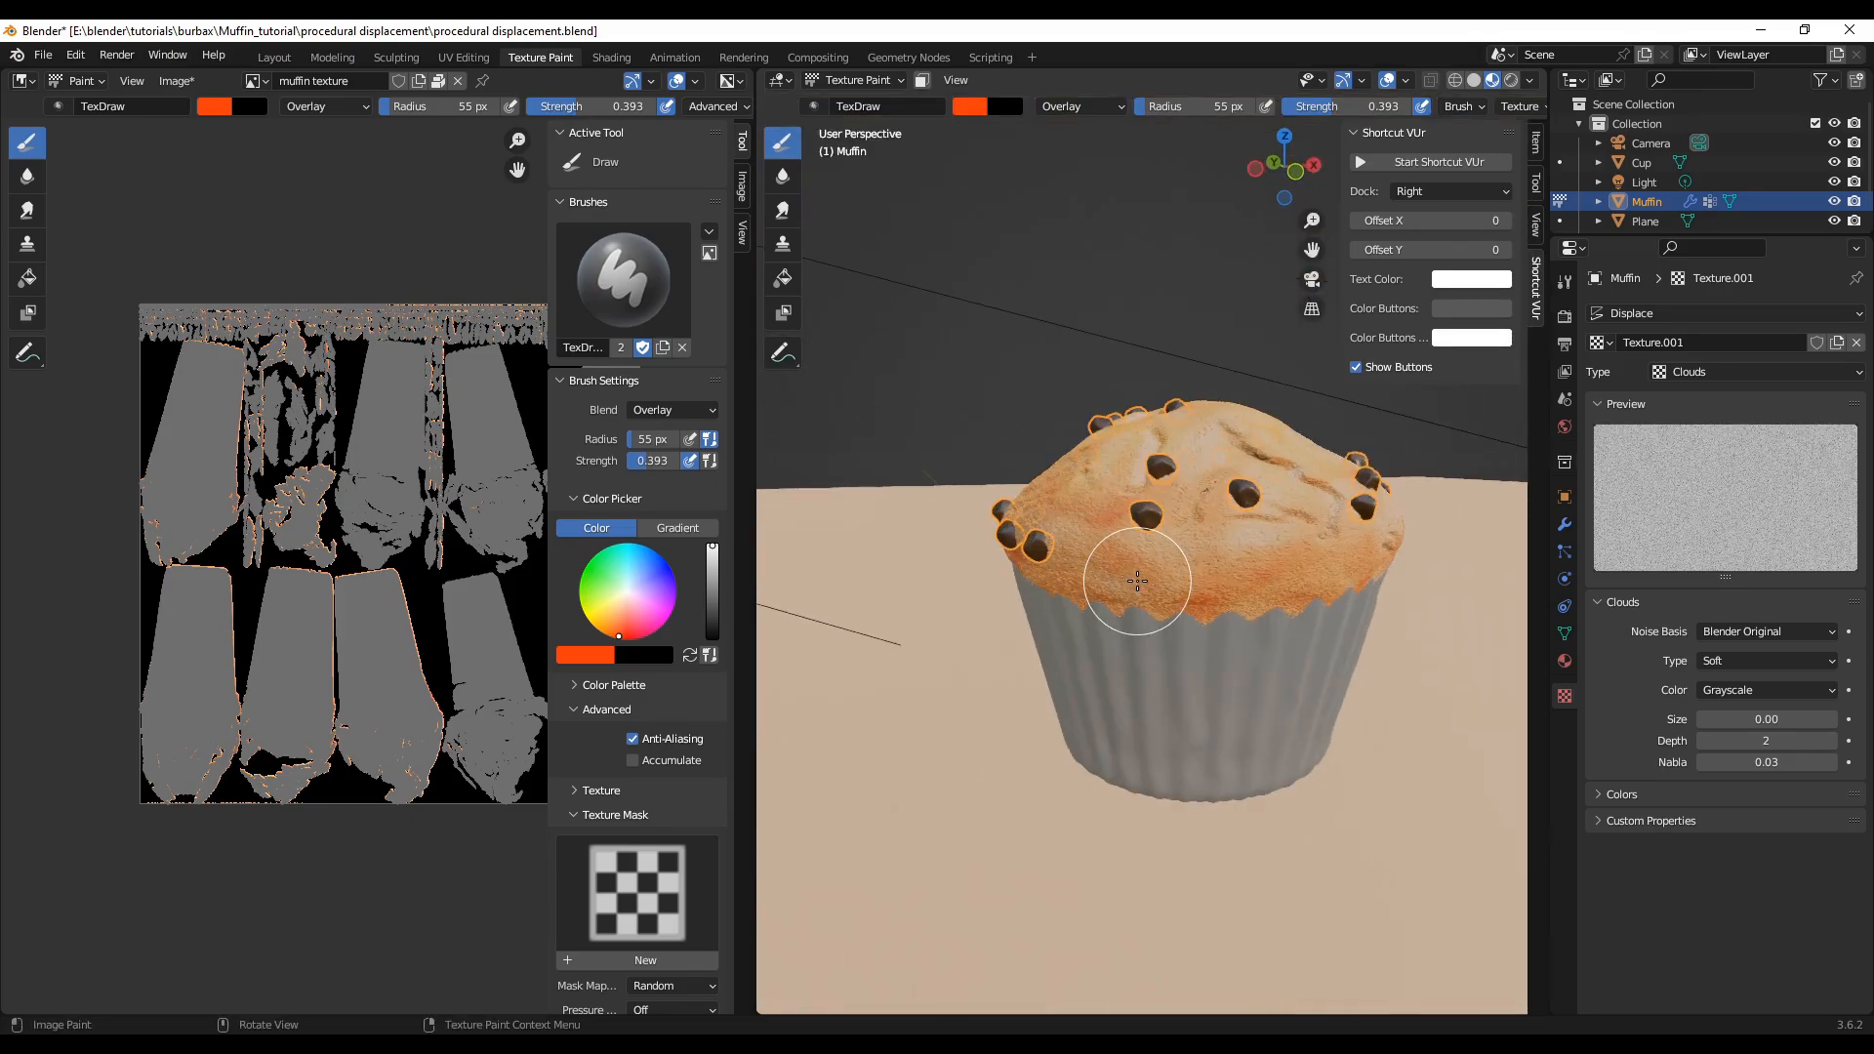
pyautogui.scroll(2, 1259, 760)
pyautogui.moveTo(1233, 866); pyautogui.dragTo(1176, 873, button='middle')
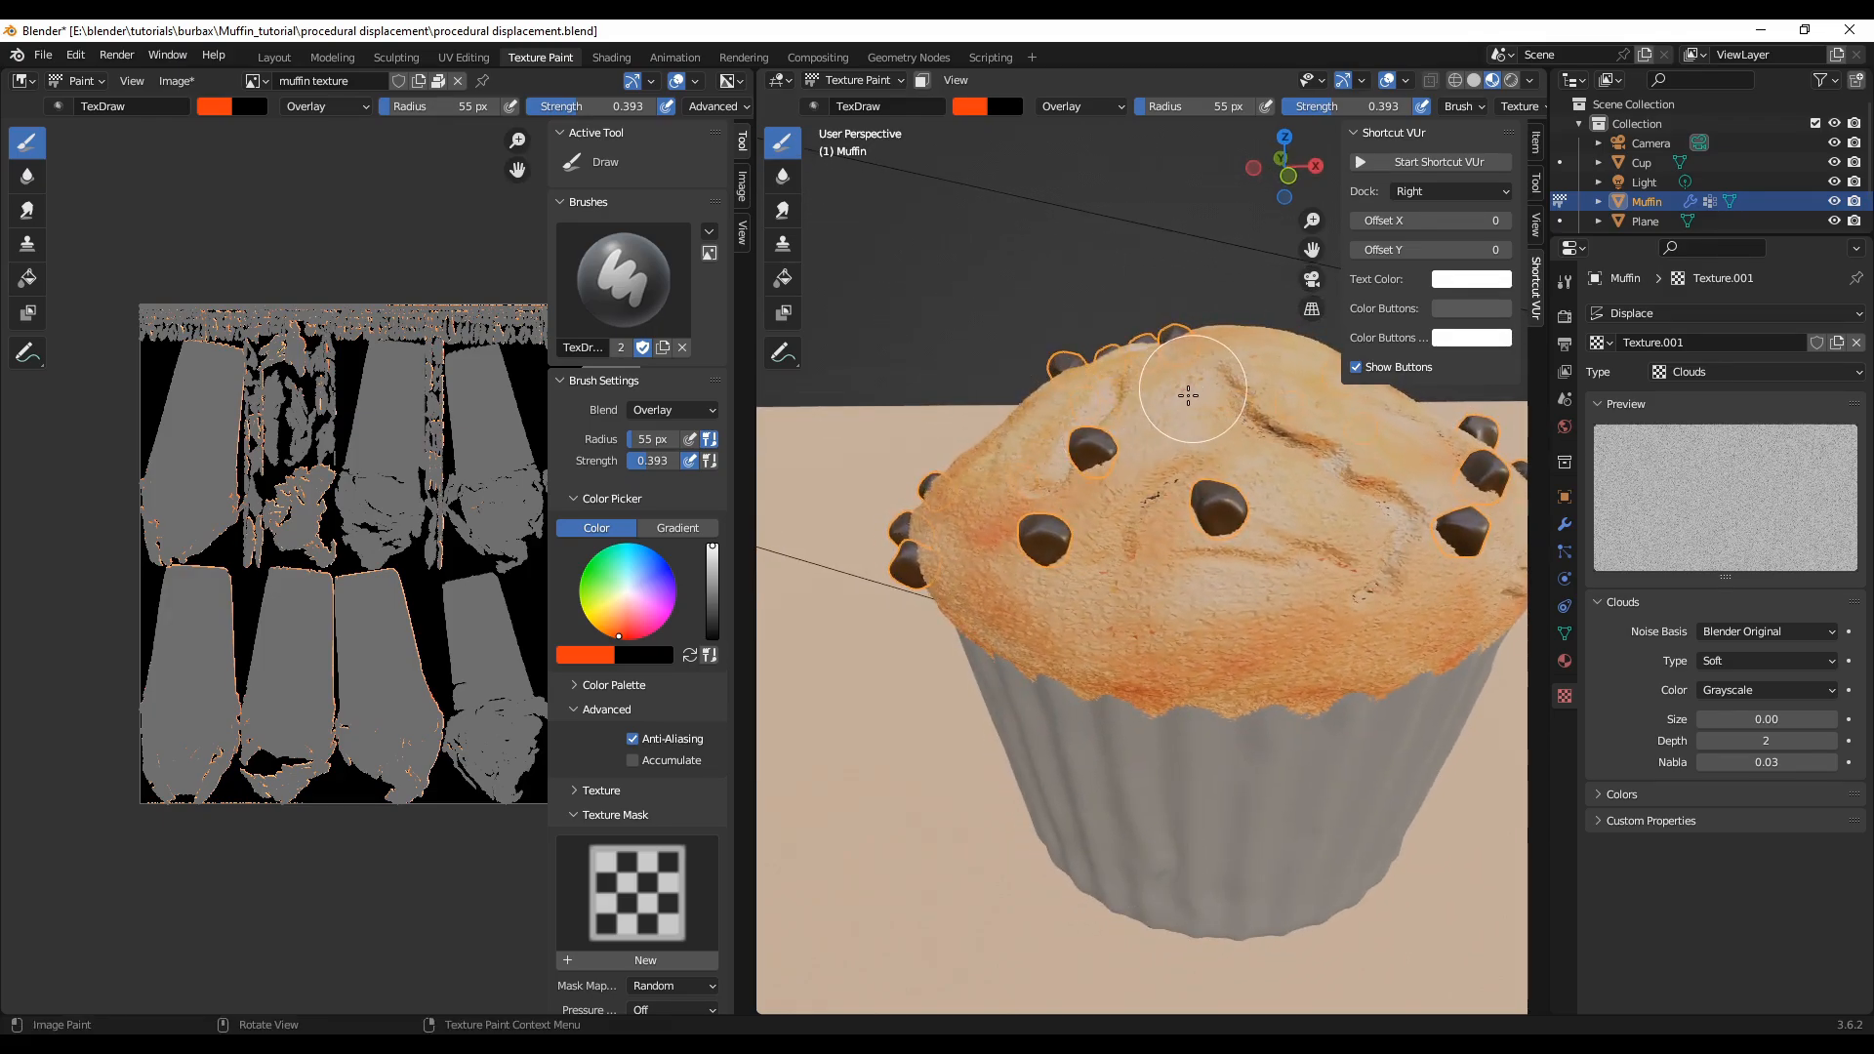
pyautogui.moveTo(1145, 445)
pyautogui.mouseDown()
pyautogui.moveTo(1113, 472)
pyautogui.moveTo(1073, 410)
pyautogui.moveTo(1064, 463)
pyautogui.moveTo(1131, 503)
pyautogui.mouseUp()
pyautogui.moveTo(1255, 794)
pyautogui.mouseDown(button='middle')
pyautogui.moveTo(1032, 789)
pyautogui.moveTo(1056, 794)
pyautogui.mouseUp(button='middle')
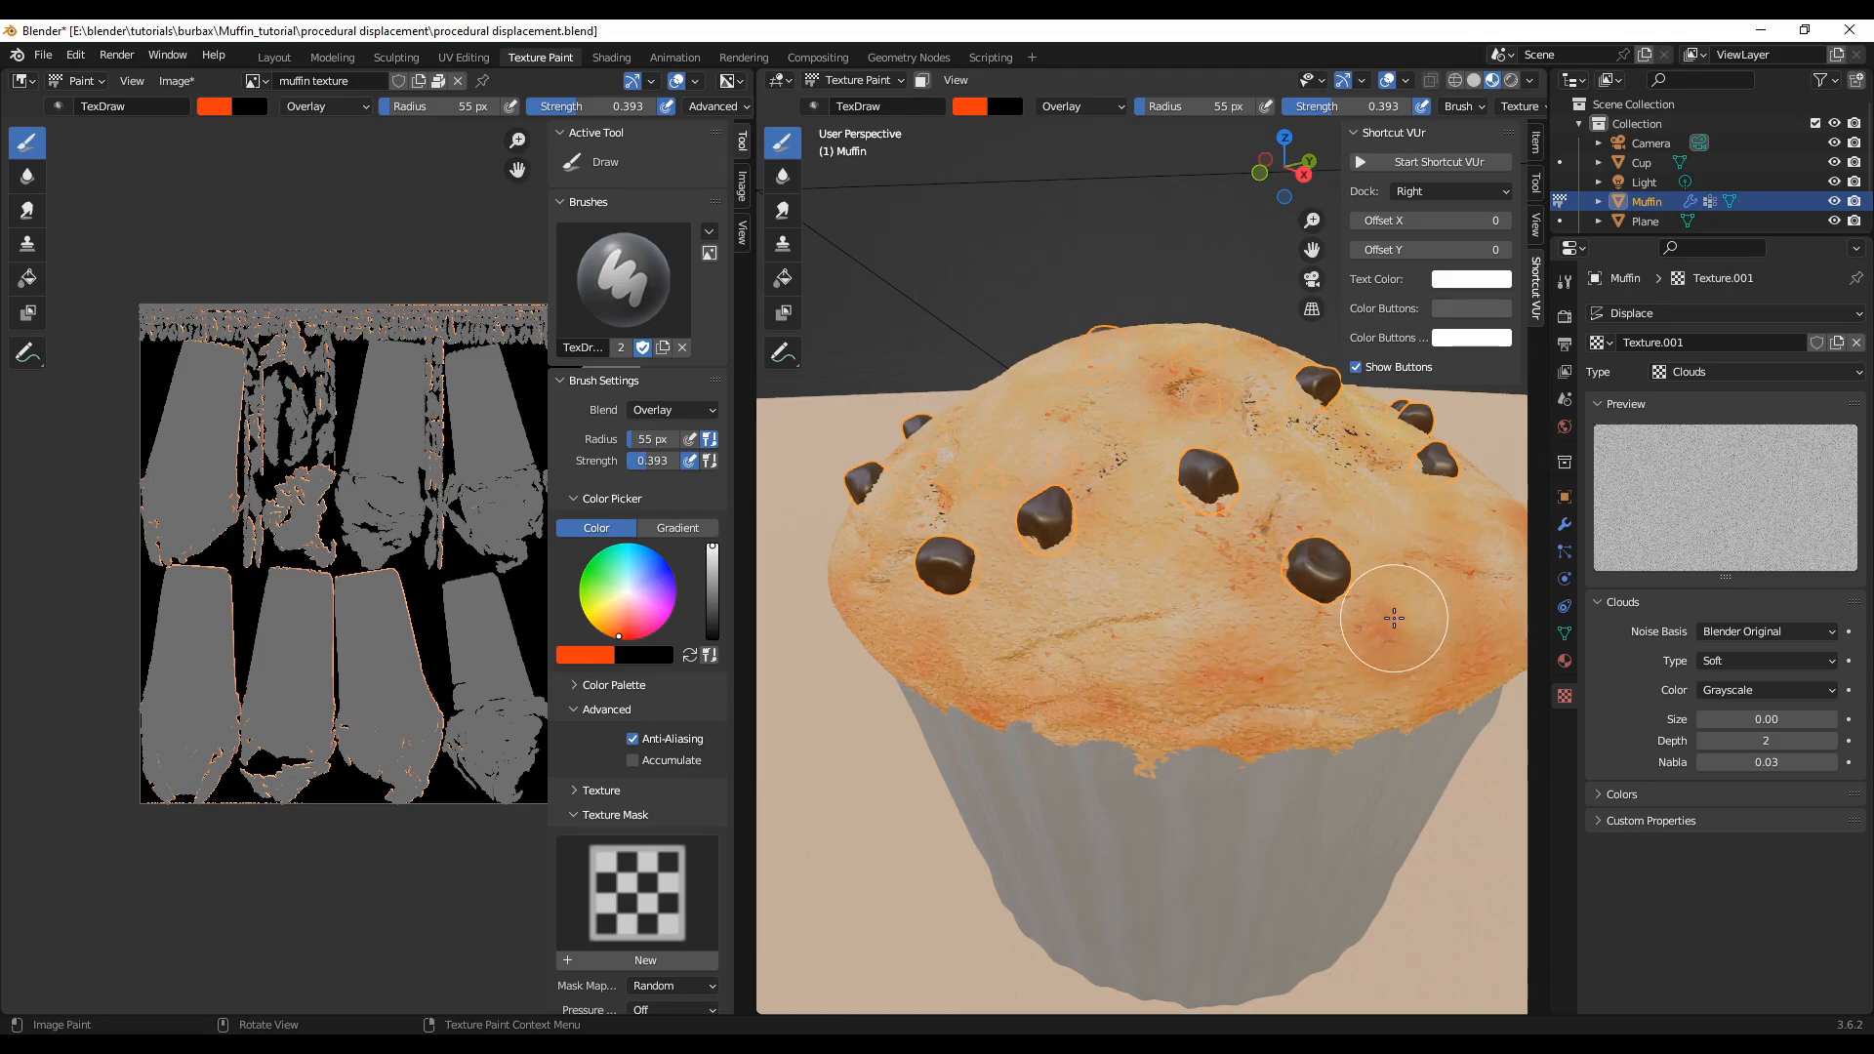
pyautogui.scroll(-3, 1392, 615)
pyautogui.moveTo(1231, 777); pyautogui.dragTo(1103, 790, button='middle')
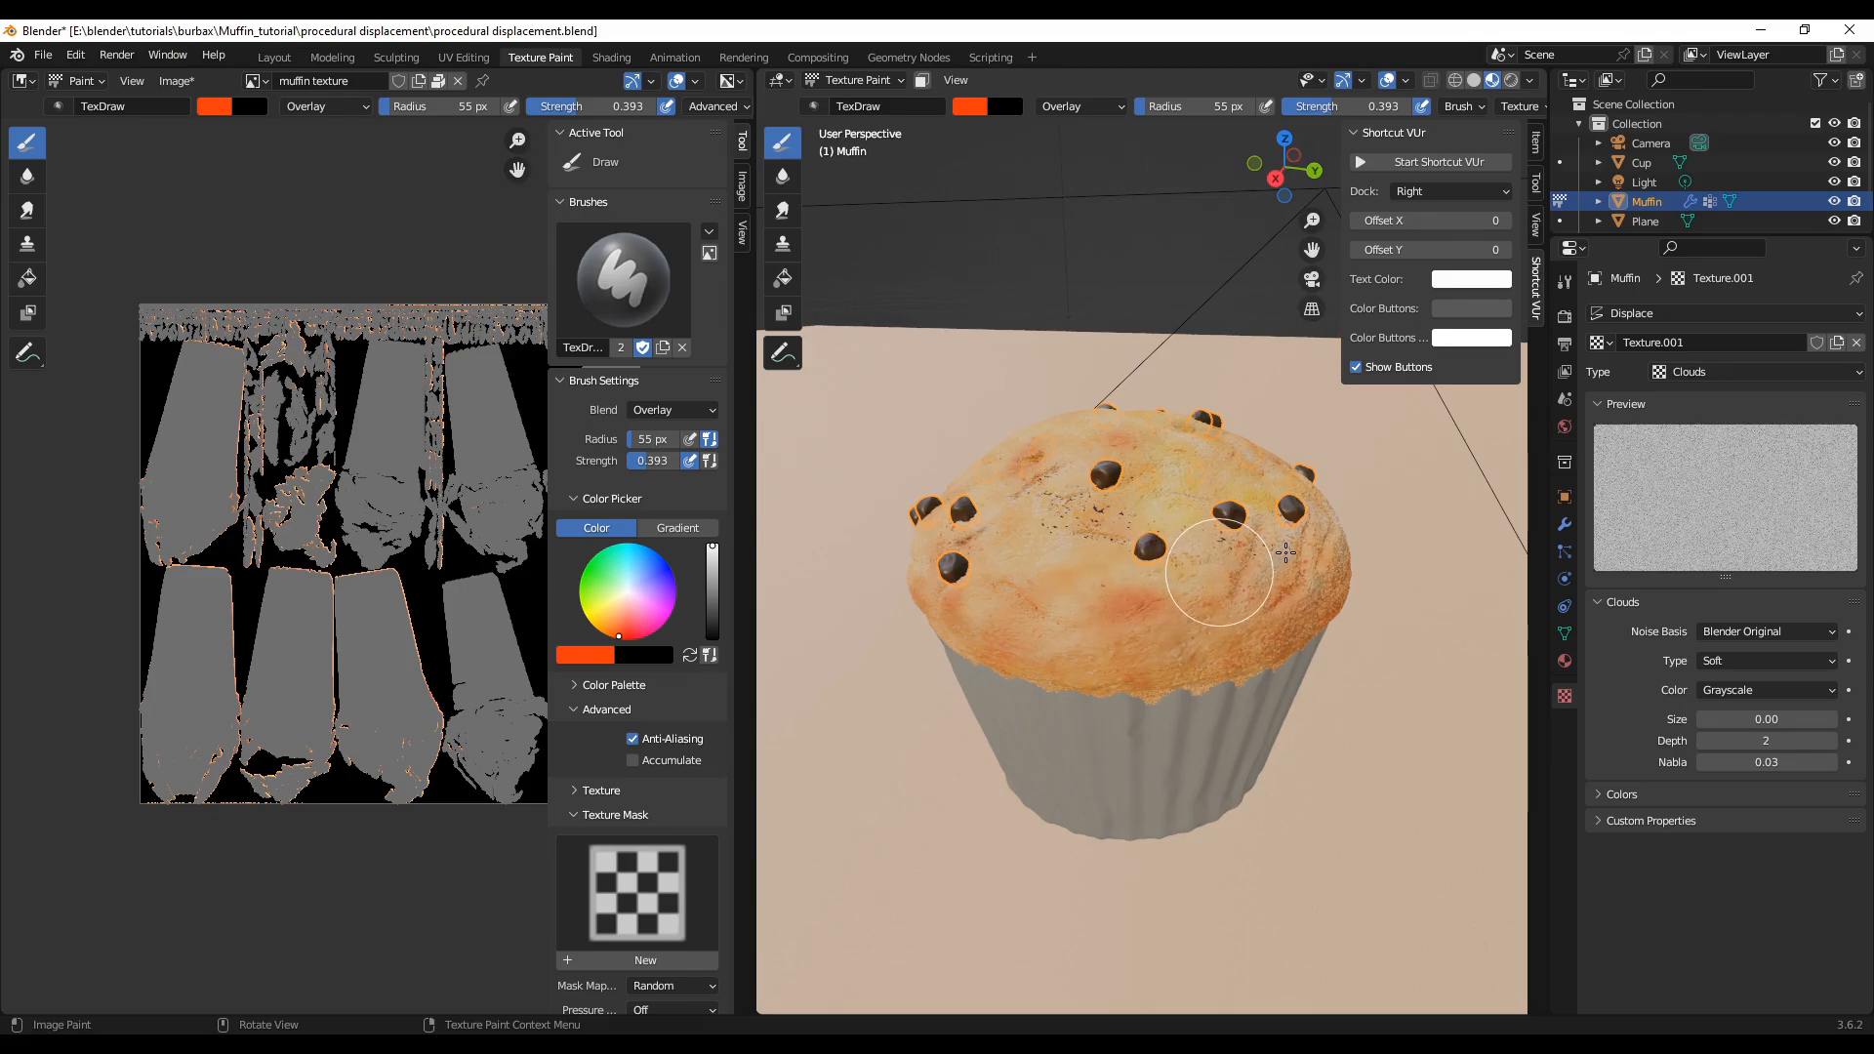
# - Return to the Layout workspace and render the repainted muffin from the camera
pyautogui.click(273, 58)
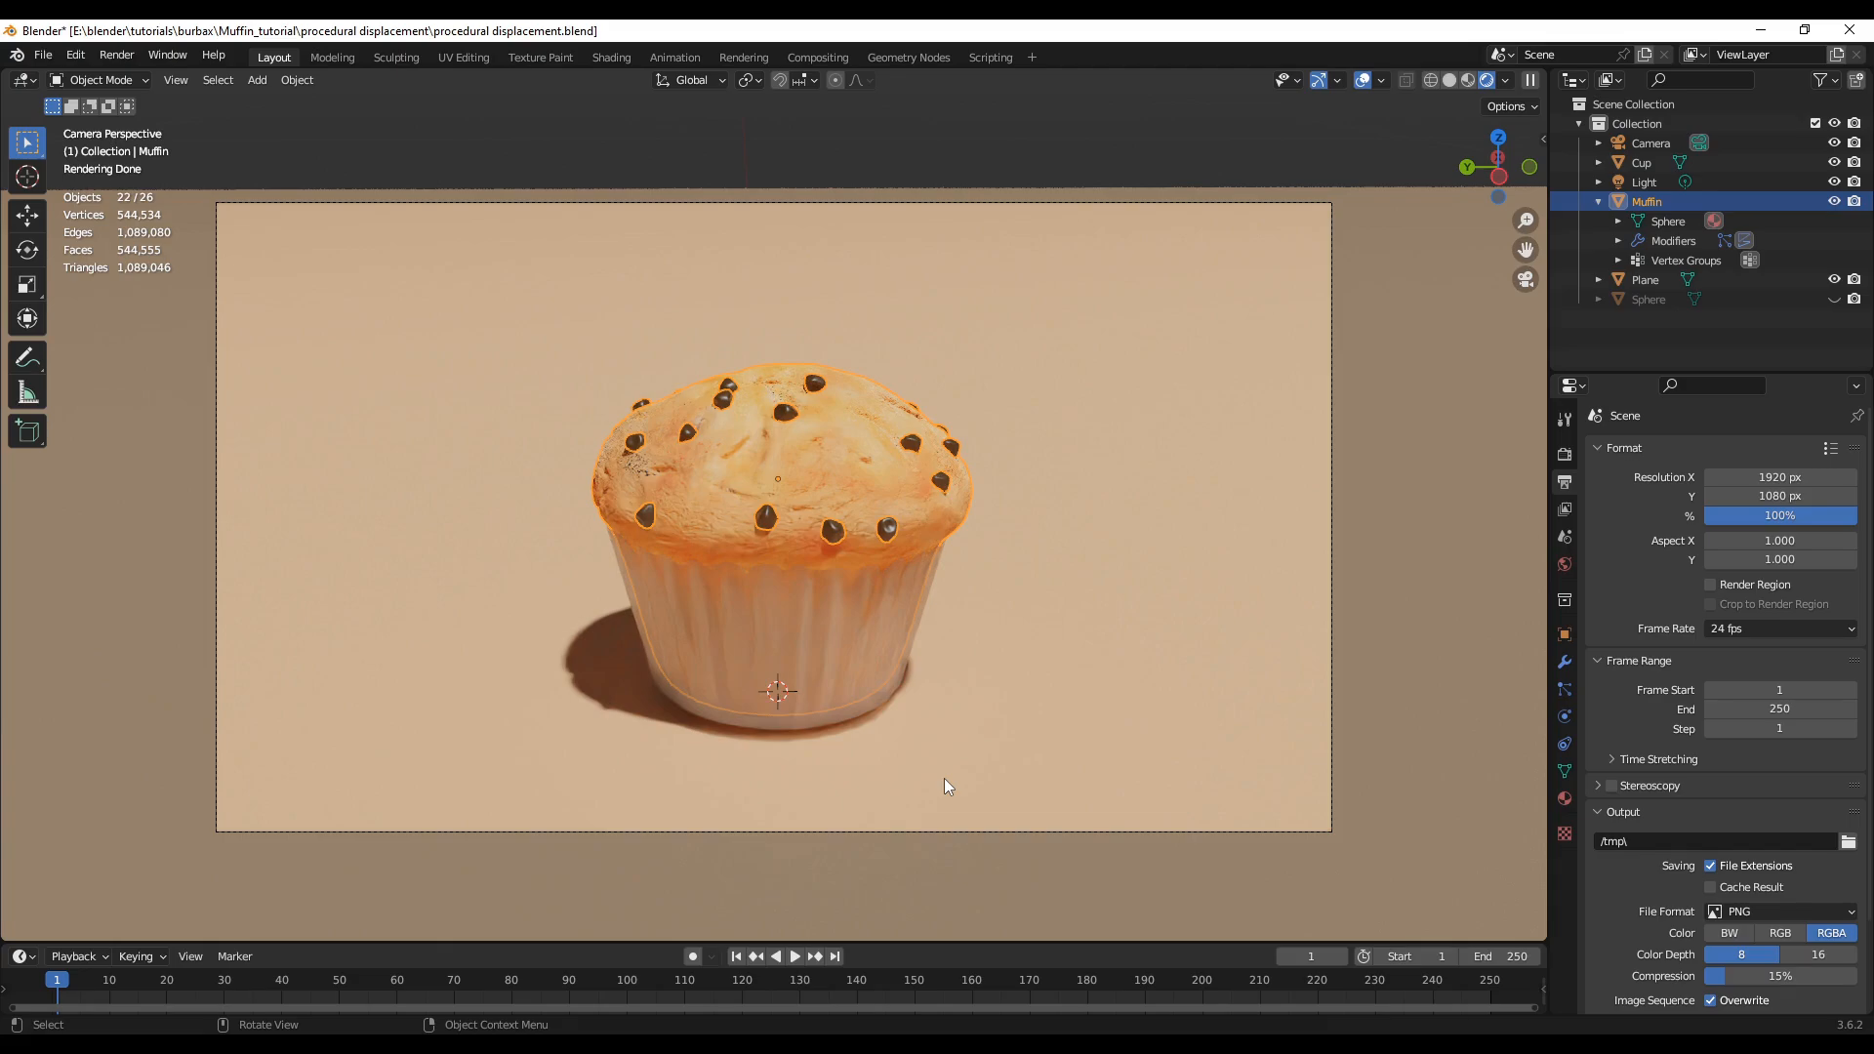
pyautogui.press('F12')
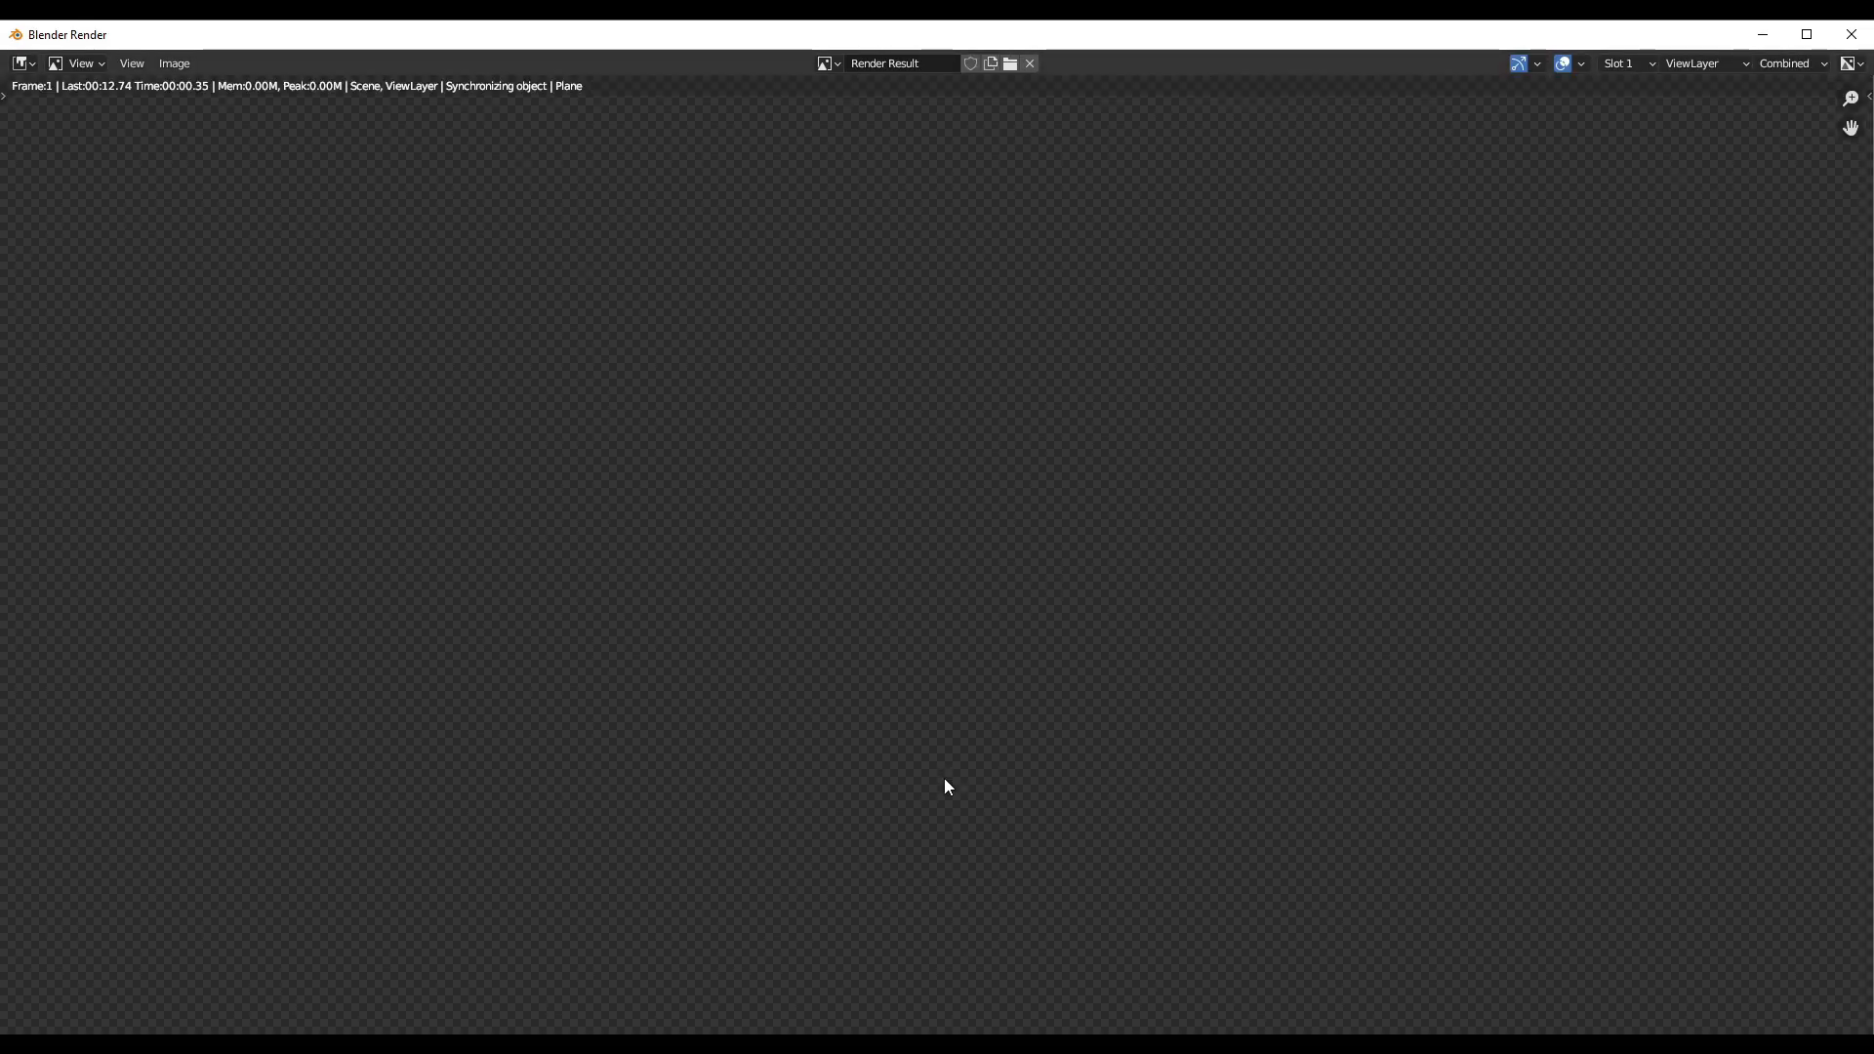